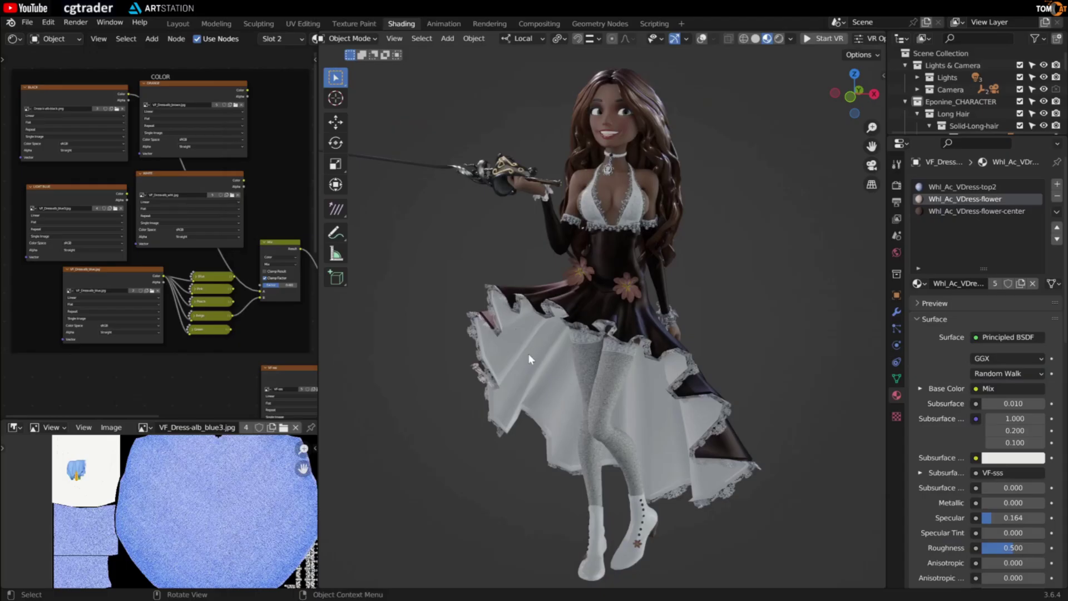
Browse the Facial Expressions, Hand Poses and Body Poses catalogs of the character's pose library.
{"action": "middle_click_drag", "start_coordinate": [528, 353], "coordinate": [713, 363]}
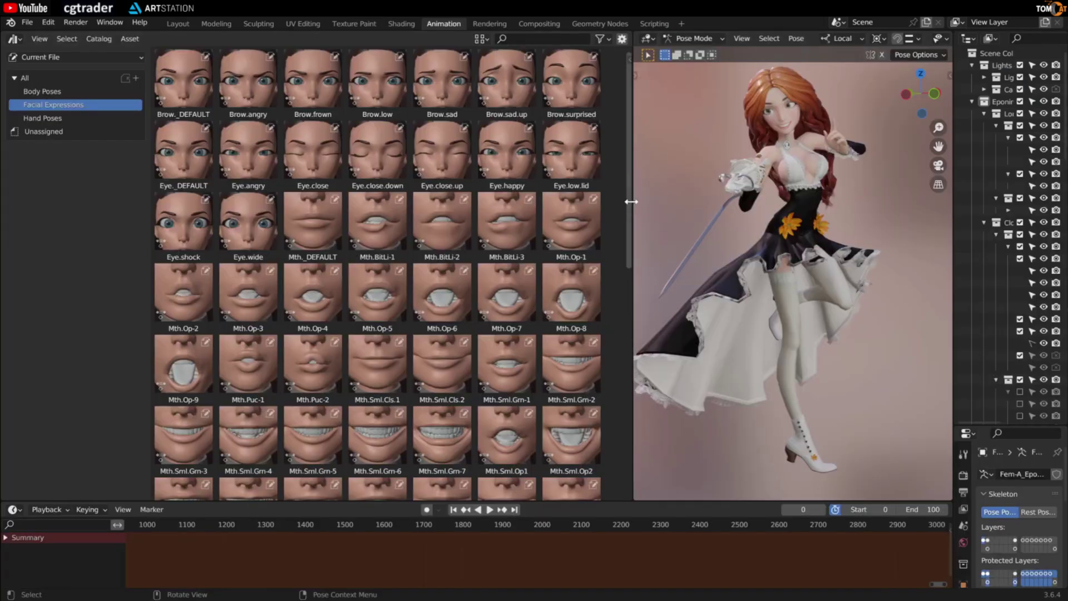
{"action": "scroll", "coordinate": [622, 318], "scroll_direction": "down", "scroll_amount": 10}
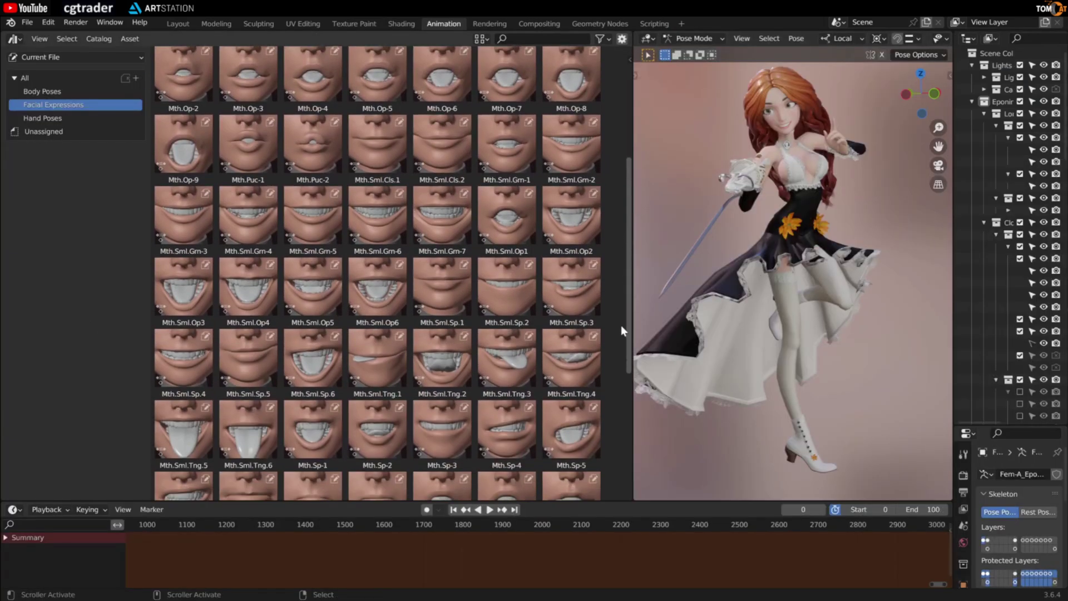
{"action": "left_click", "coordinate": [52, 118]}
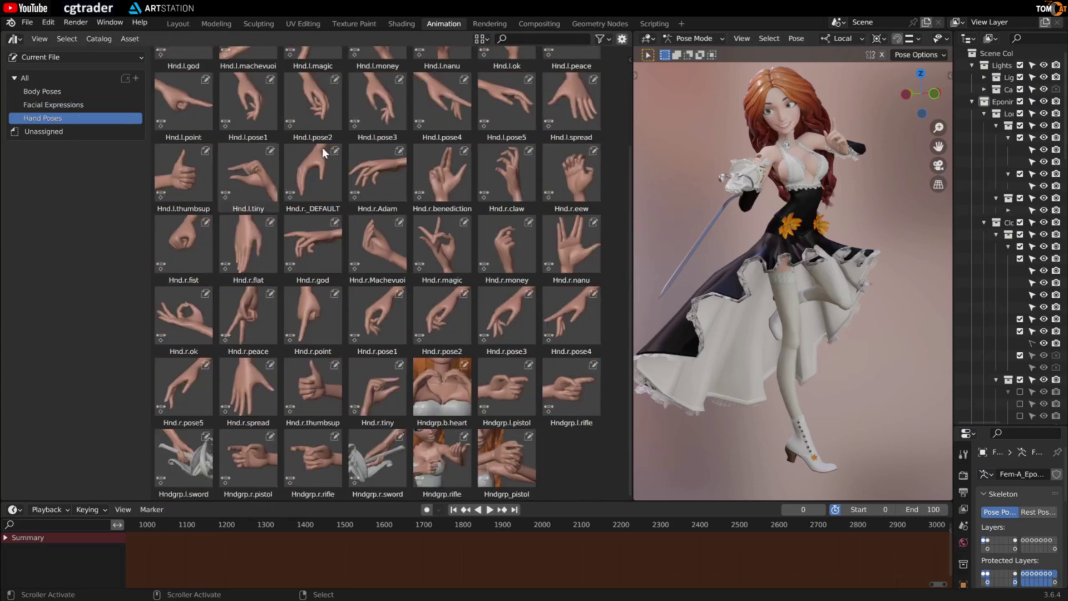
{"action": "scroll", "coordinate": [630, 208], "scroll_direction": "up", "scroll_amount": 5}
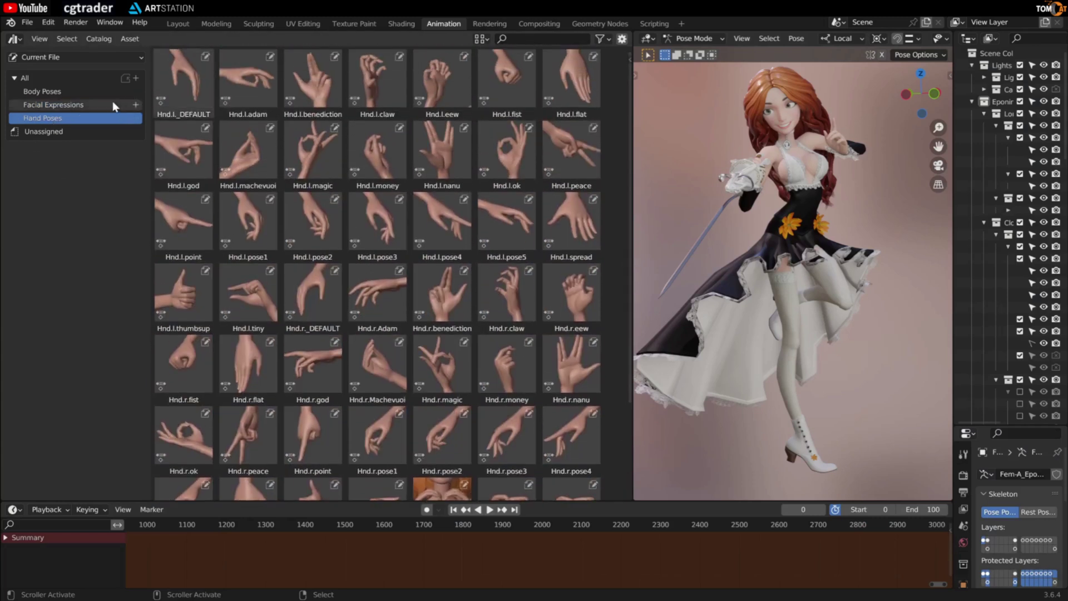
{"action": "left_click", "coordinate": [66, 92]}
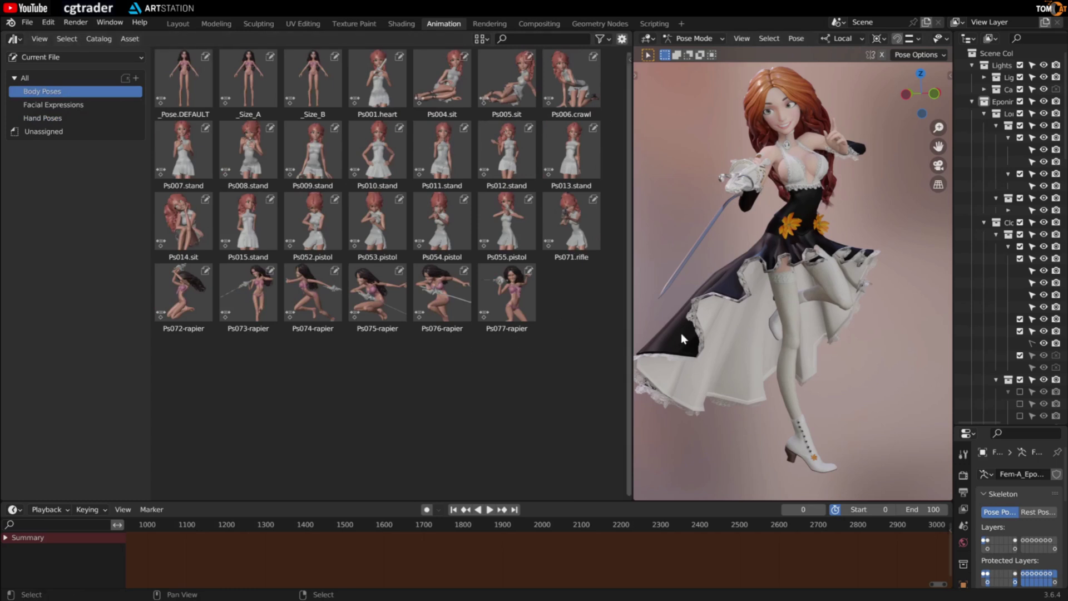
Apply the Ps077-rapier body pose, the Brow.angry and Eye.angry expressions, and a hand pose from the library to the character.
{"action": "middle_click_drag", "start_coordinate": [649, 336], "coordinate": [704, 279]}
{"action": "double_click", "coordinate": [506, 295]}
{"action": "left_click", "coordinate": [53, 105]}
{"action": "double_click", "coordinate": [248, 83]}
{"action": "double_click", "coordinate": [248, 167]}
{"action": "scroll", "coordinate": [248, 167], "scroll_direction": "down", "scroll_amount": 10}
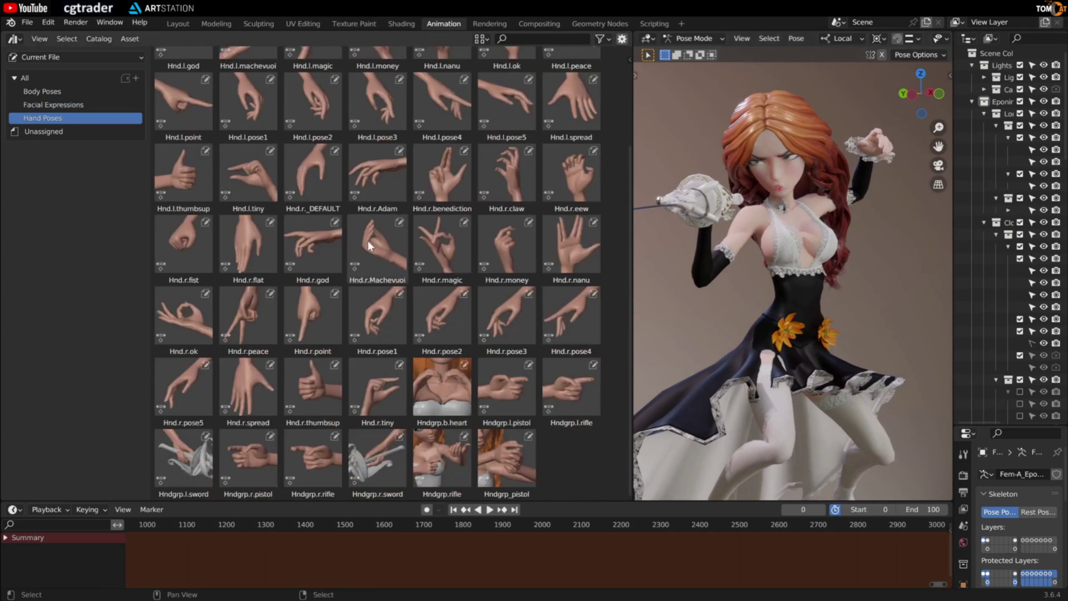
{"action": "scroll", "coordinate": [369, 240], "scroll_direction": "down", "scroll_amount": 1}
{"action": "double_click", "coordinate": [556, 222]}
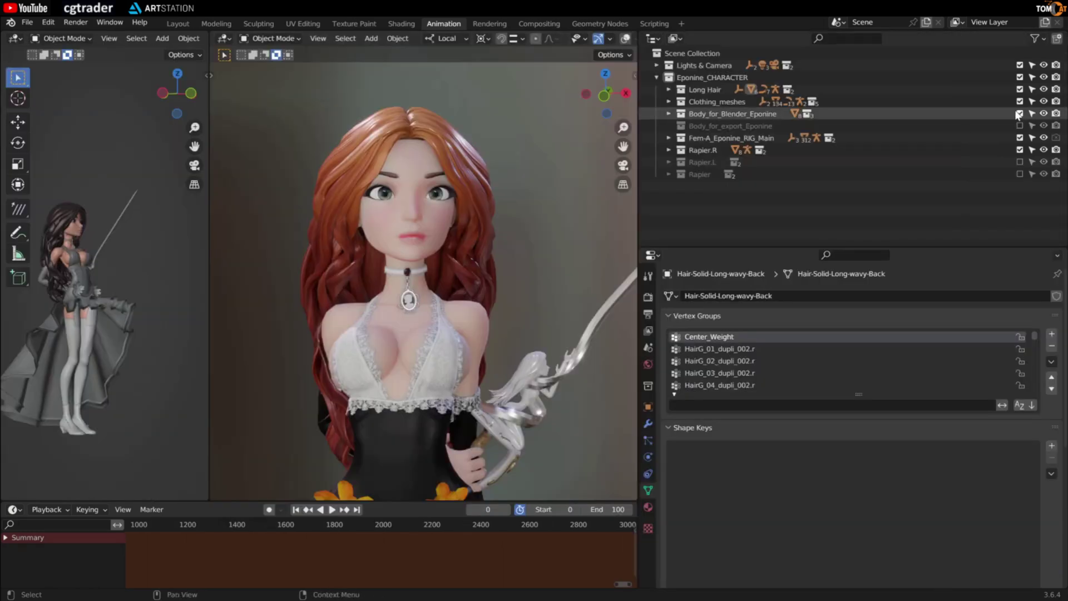
Enable the Body_for_export_Eponine collection, select its body mesh, and enlarge the area showing its mesh data.
{"action": "left_click", "coordinate": [1020, 126]}
{"action": "left_click", "coordinate": [433, 224]}
{"action": "left_click_drag", "start_coordinate": [789, 247], "coordinate": [789, 58]}
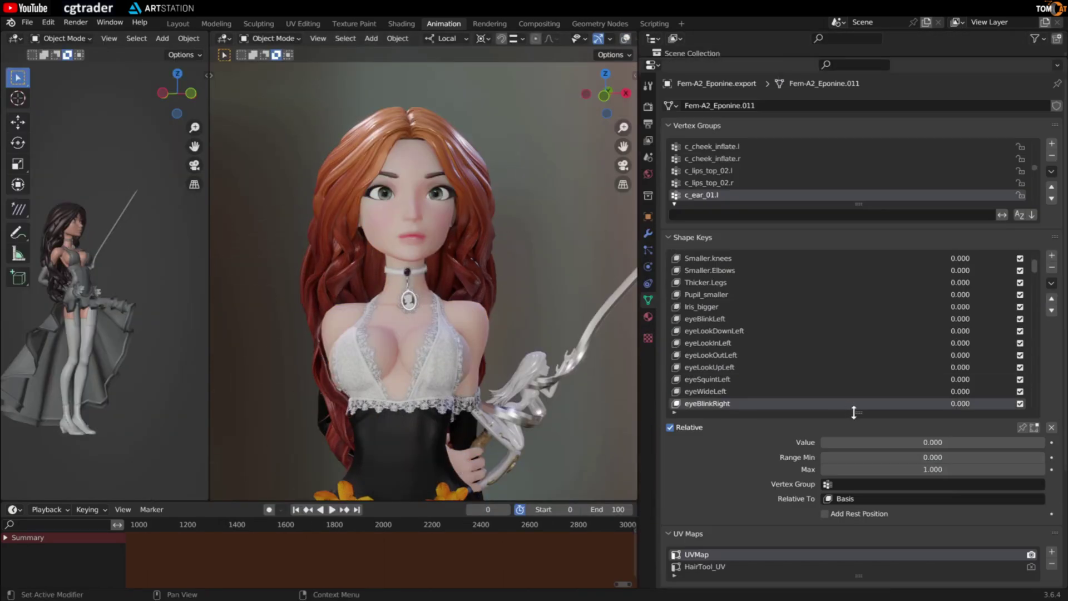
Expand the export body's shape key list and look through the eye and mouth shape keys.
{"action": "left_click_drag", "start_coordinate": [859, 412], "coordinate": [858, 497]}
{"action": "left_click_drag", "start_coordinate": [1033, 266], "coordinate": [1026, 489]}
{"action": "scroll", "coordinate": [957, 445], "scroll_direction": "up", "scroll_amount": 10}
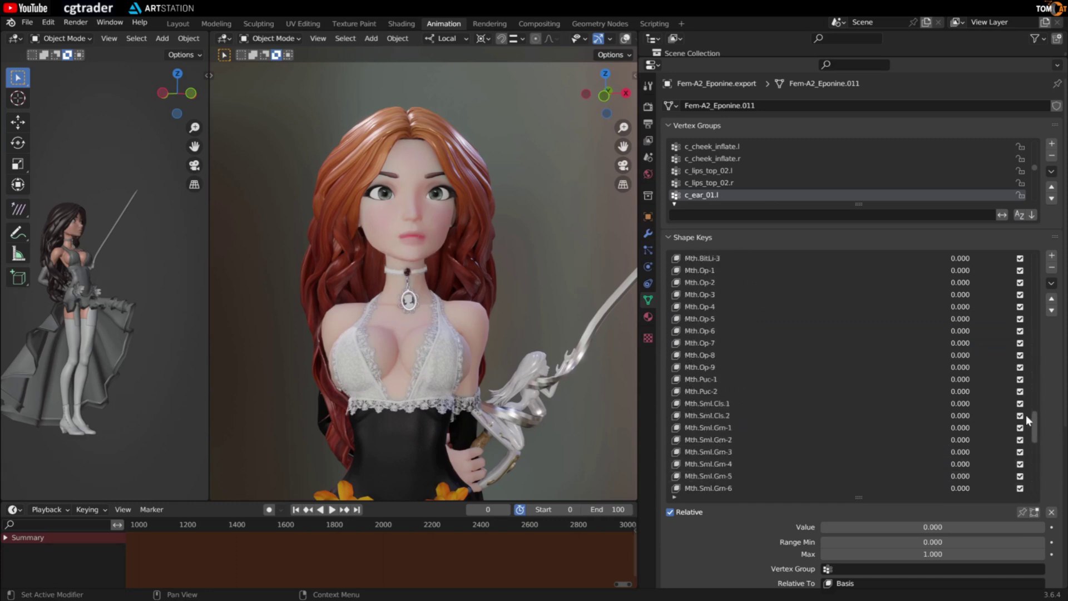
{"action": "left_click_drag", "start_coordinate": [1034, 426], "coordinate": [1032, 356]}
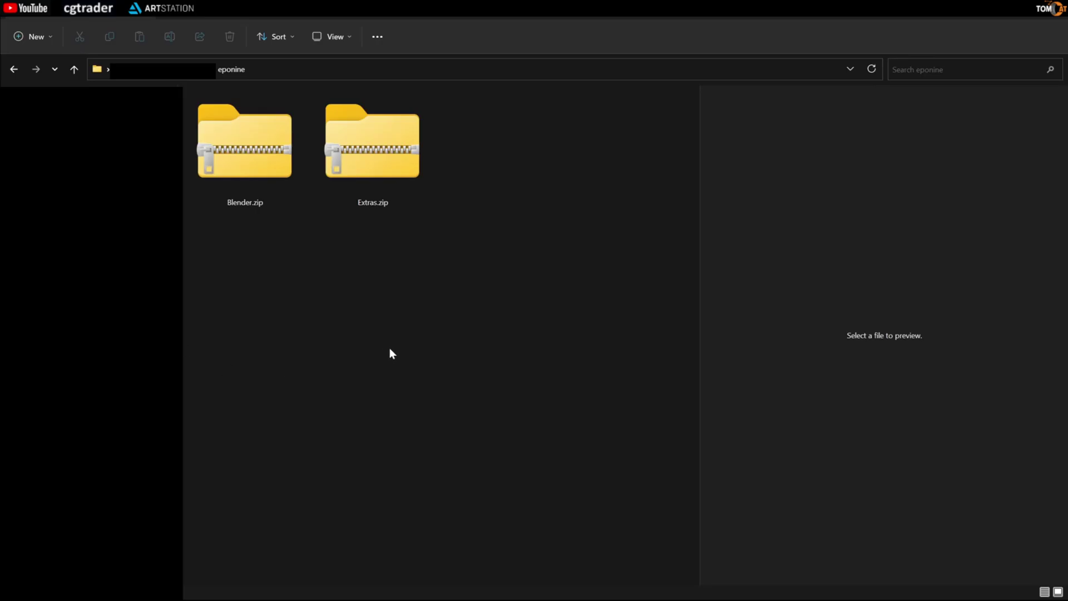
Switch to File Explorer and open the Blender folder inside Blender.zip.
{"action": "double_click", "coordinate": [253, 173]}
{"action": "key", "text": "Down"}
{"action": "key", "text": "Return"}
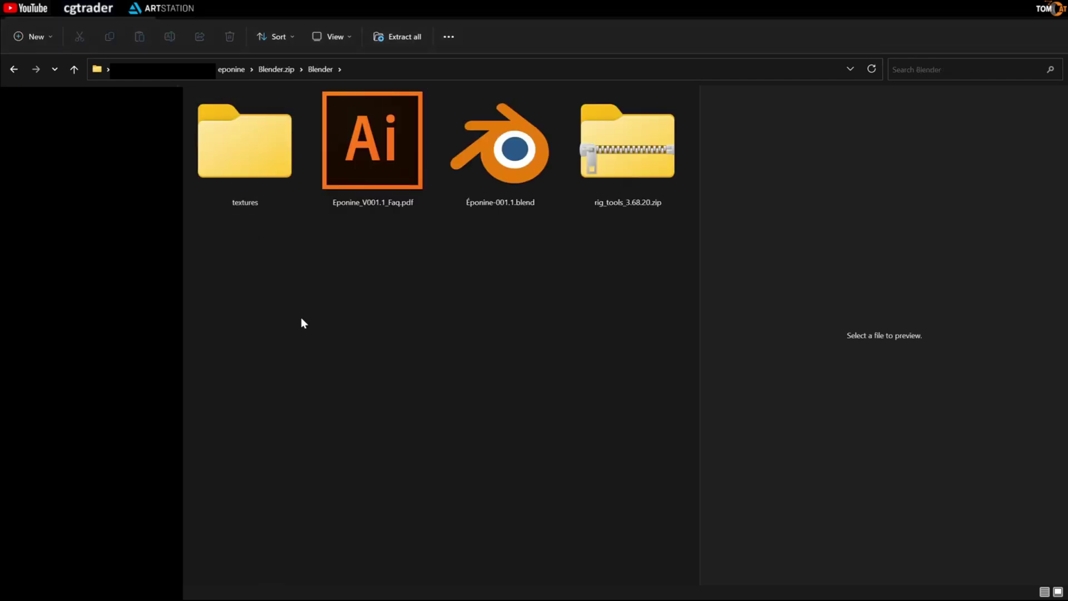
Examine the Blender folder's contents: the .blend file, the FAQ PDF, the textures folder and rig_tools_3.68.20.zip.
{"action": "left_click", "coordinate": [507, 188]}
{"action": "left_click", "coordinate": [473, 301]}
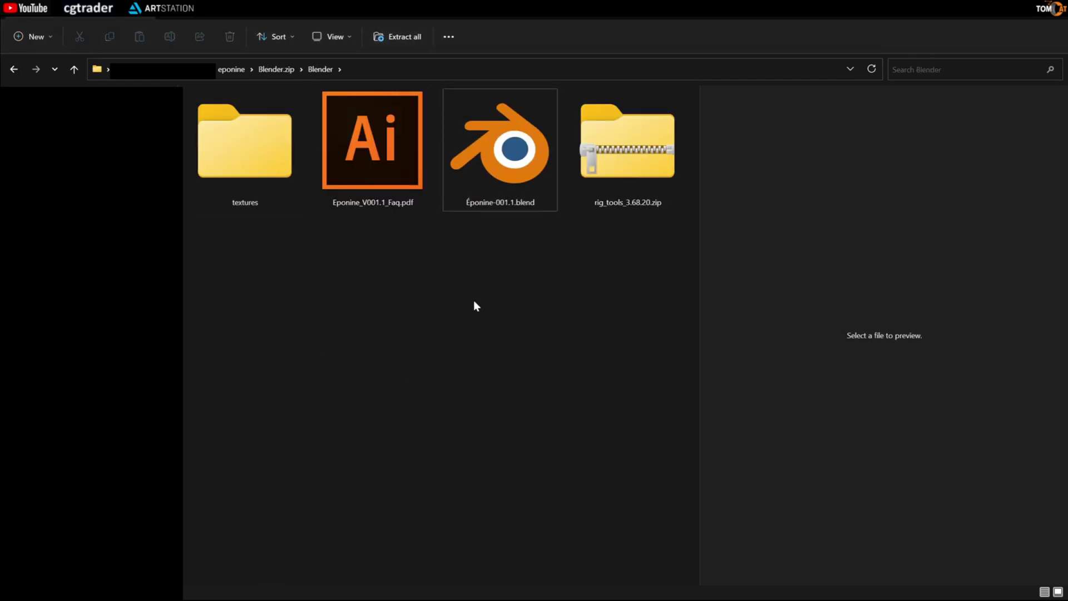
{"action": "left_click", "coordinate": [356, 184]}
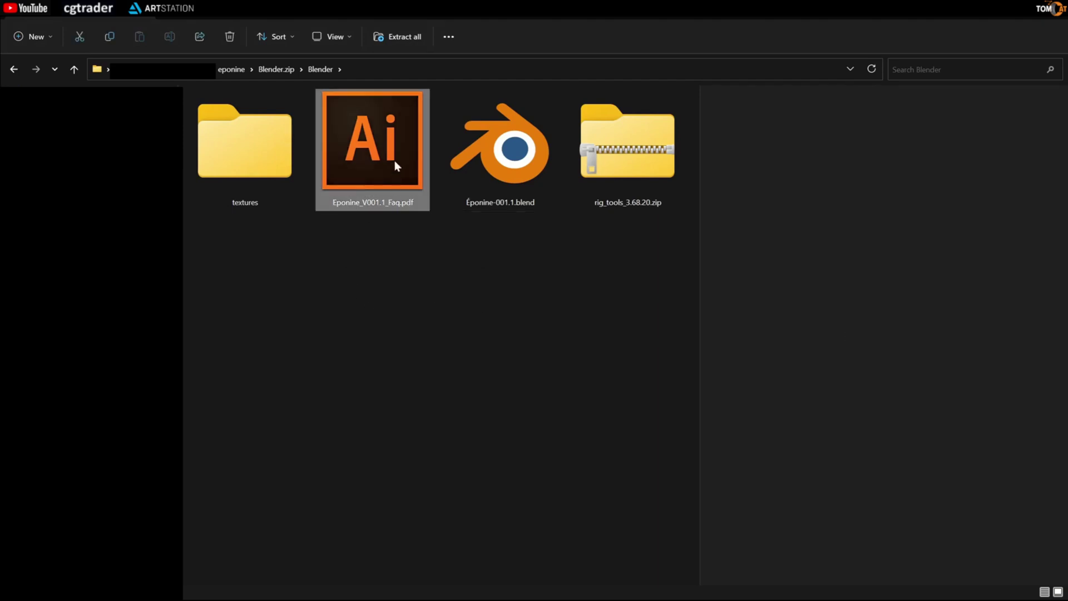
{"action": "left_click", "coordinate": [358, 302]}
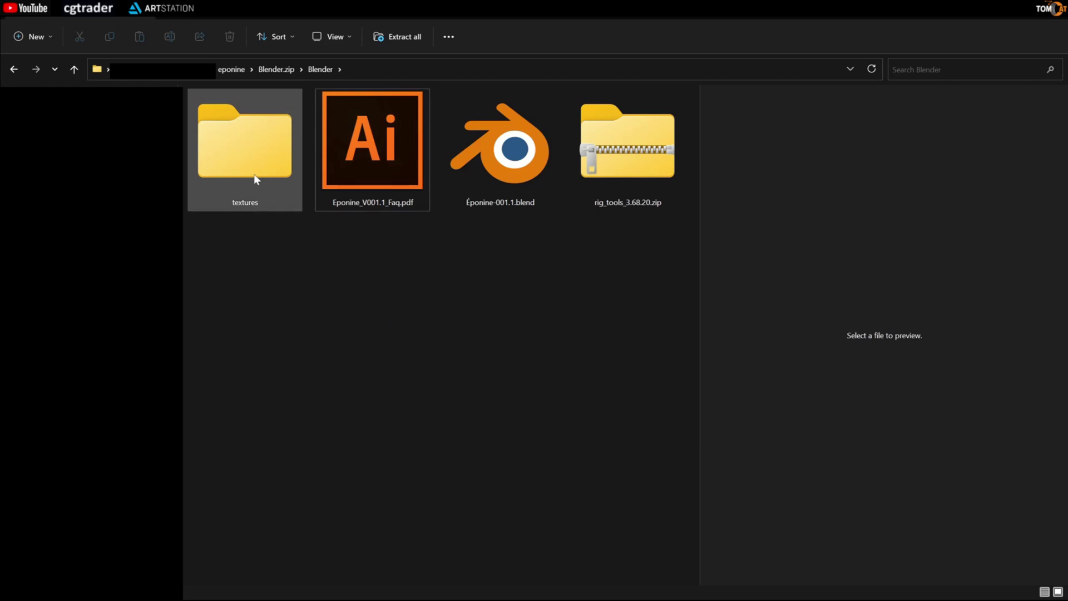
{"action": "left_click", "coordinate": [255, 156]}
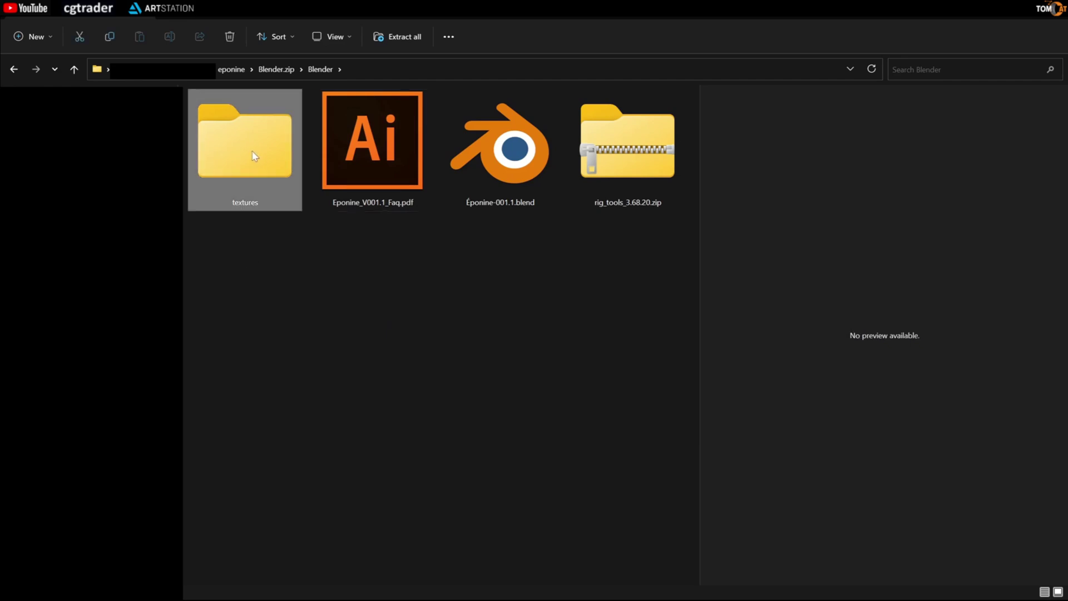
{"action": "left_click", "coordinate": [517, 160]}
{"action": "left_click", "coordinate": [491, 342]}
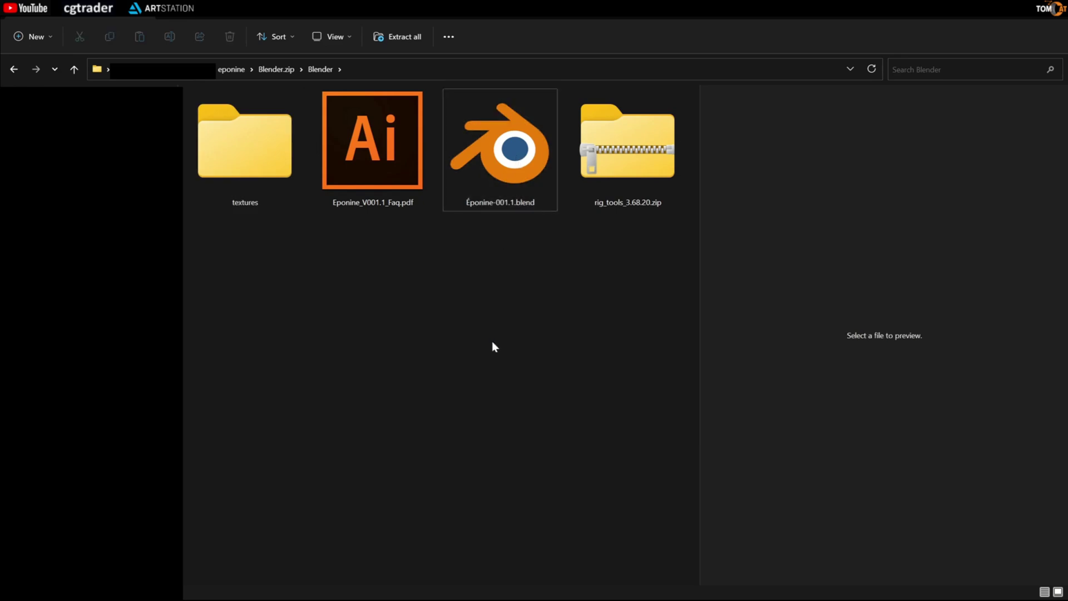
{"action": "left_click", "coordinate": [634, 164]}
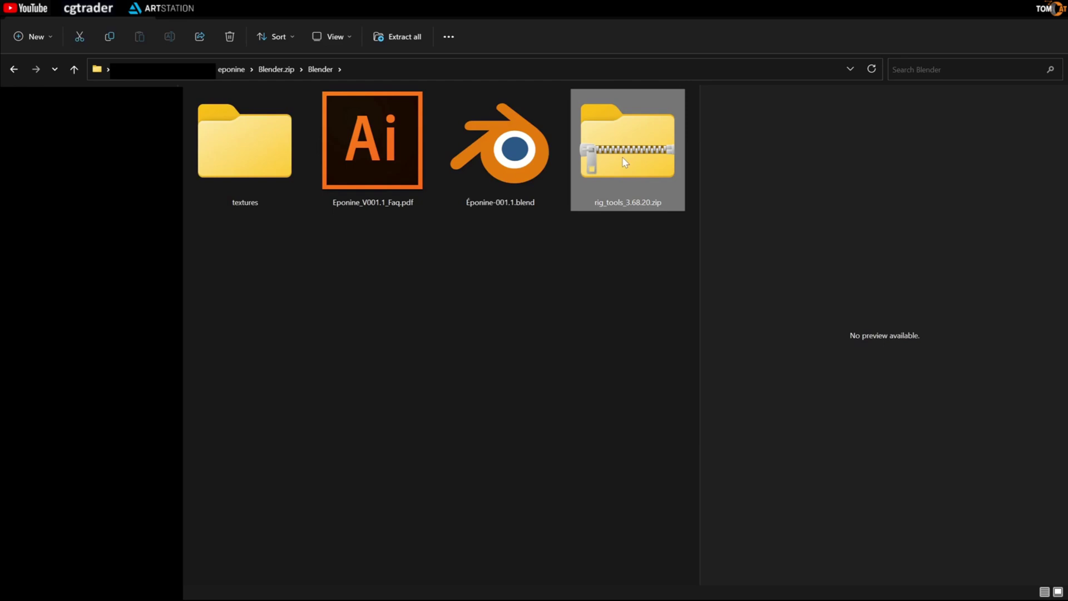
{"action": "left_click", "coordinate": [563, 298]}
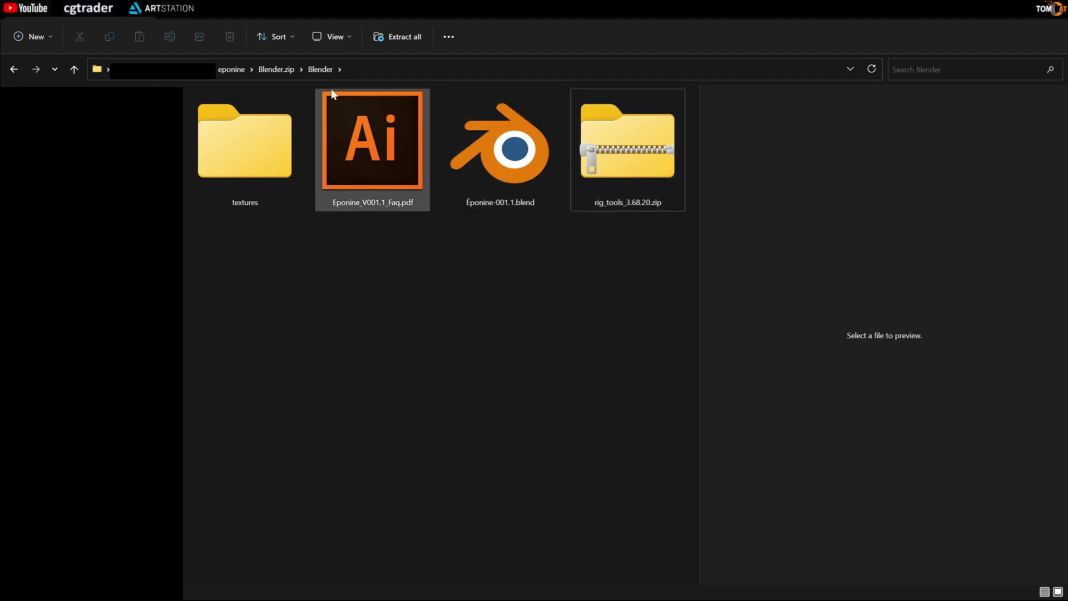
Return to the eponine folder and open the FBX folder inside Extras.zip.
{"action": "left_click", "coordinate": [225, 69]}
{"action": "left_click", "coordinate": [356, 324]}
{"action": "left_click", "coordinate": [372, 147]}
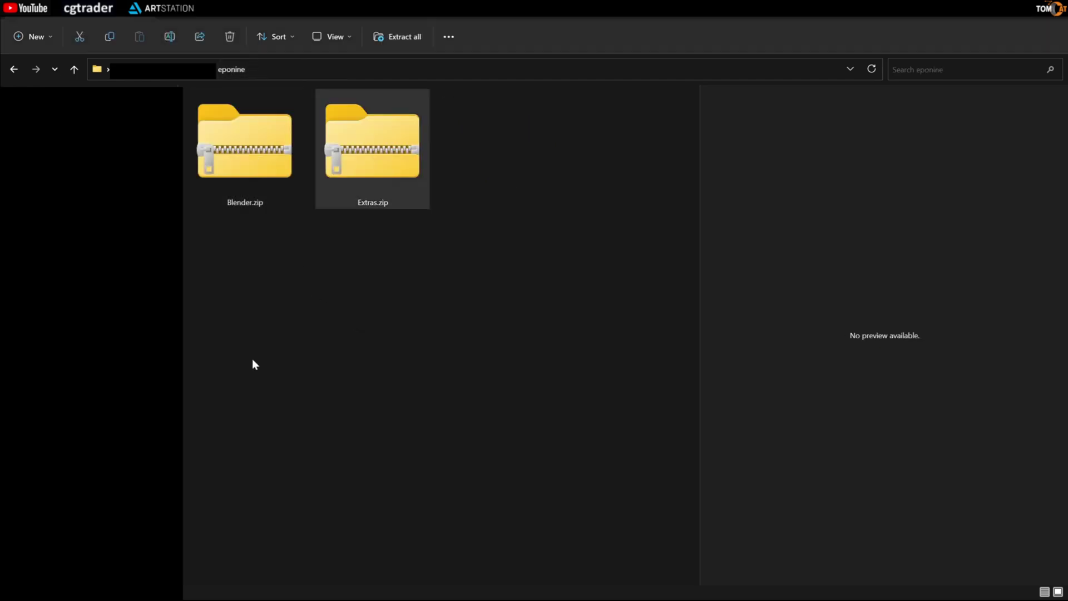
{"action": "double_click", "coordinate": [382, 167]}
{"action": "double_click", "coordinate": [262, 165]}
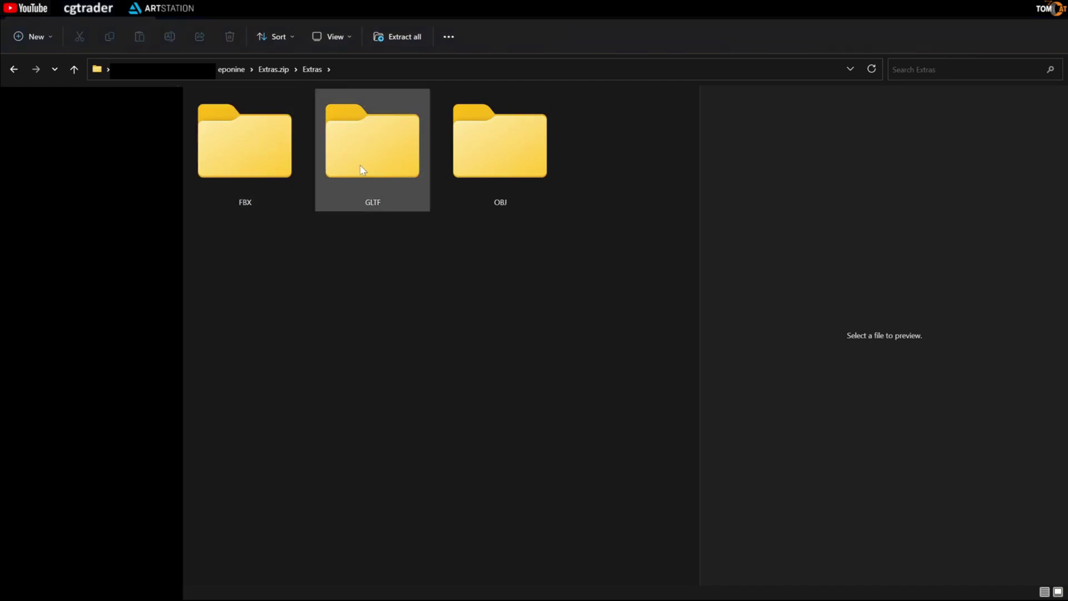
{"action": "double_click", "coordinate": [249, 179]}
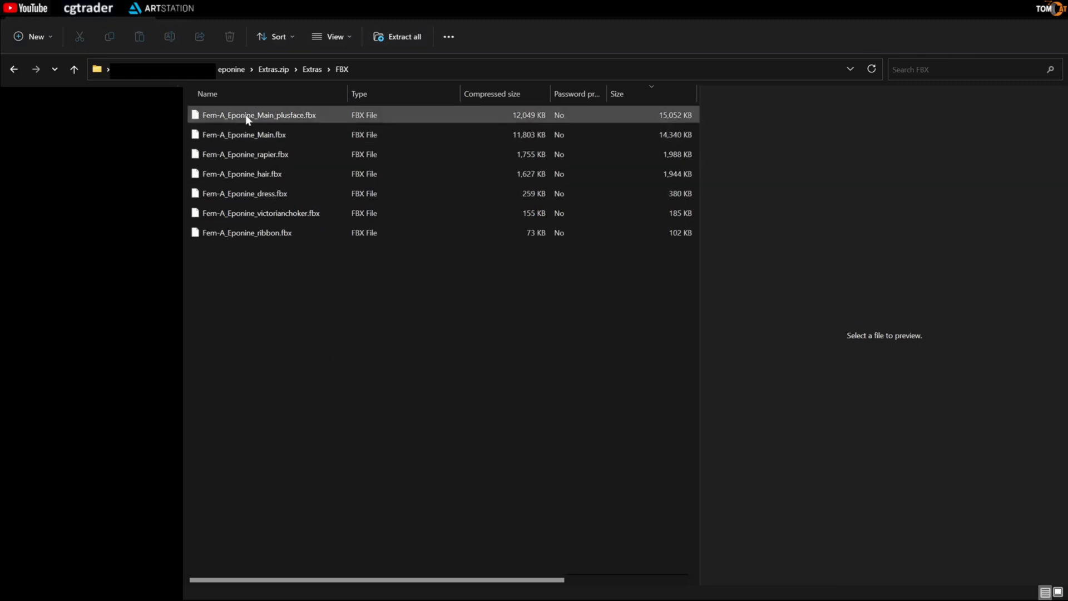
Examine each FBX file: Main_plusface, Main, rapier, hair, dress, victorianchoker and ribbon.
{"action": "left_click", "coordinate": [288, 116]}
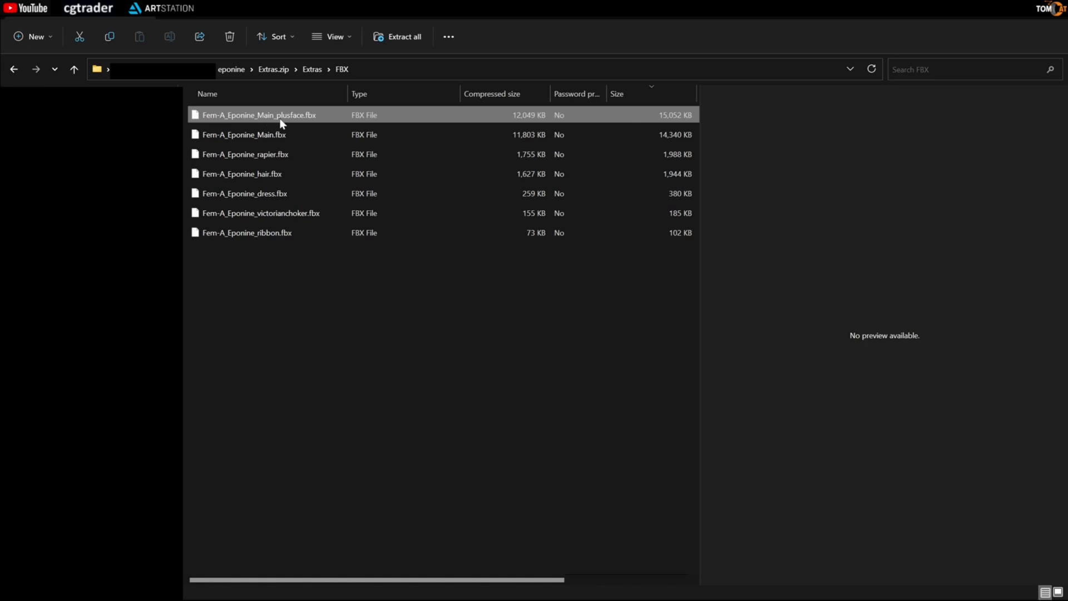
{"action": "left_click", "coordinate": [257, 136]}
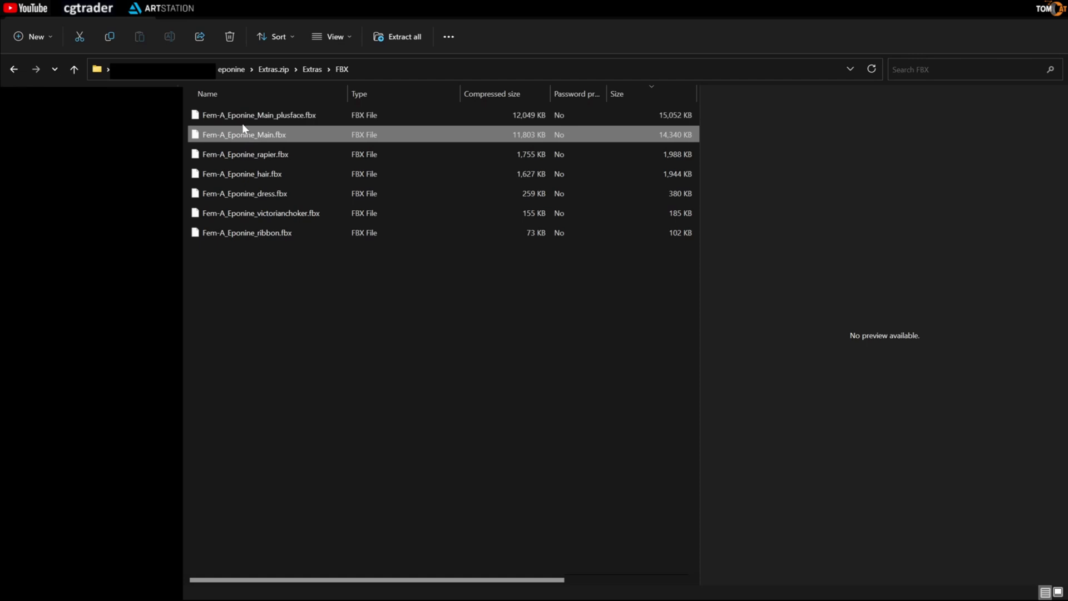
{"action": "left_click", "coordinate": [260, 157]}
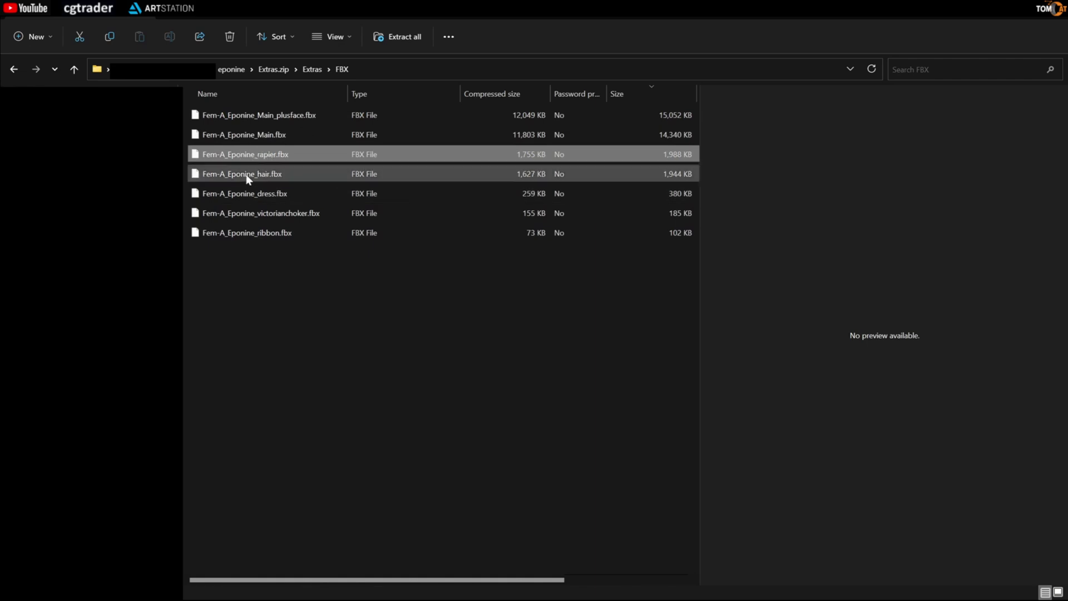
{"action": "left_click", "coordinate": [258, 175]}
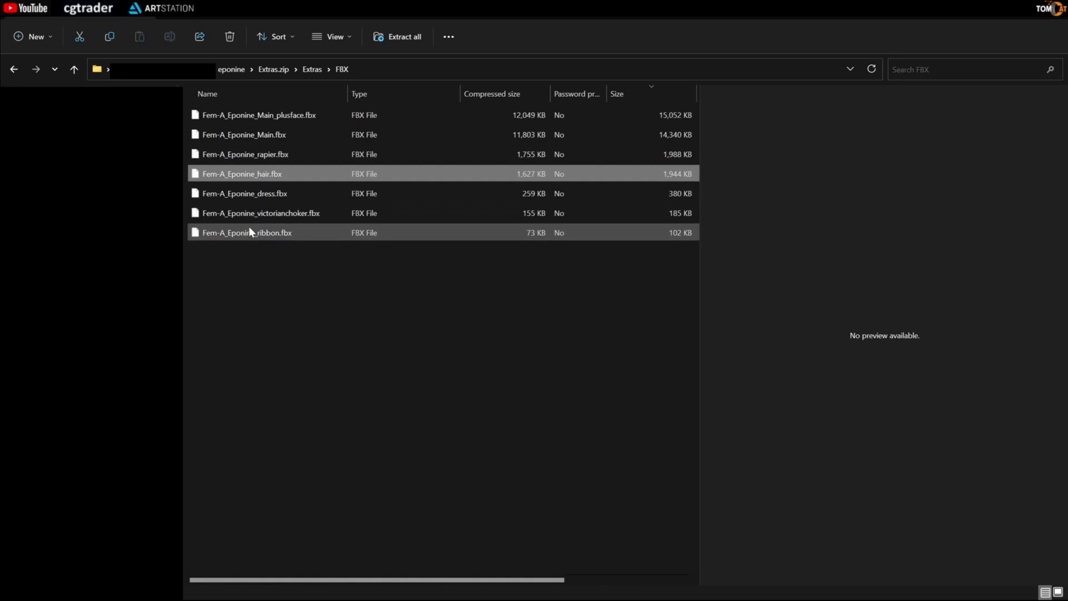
{"action": "left_click", "coordinate": [253, 196]}
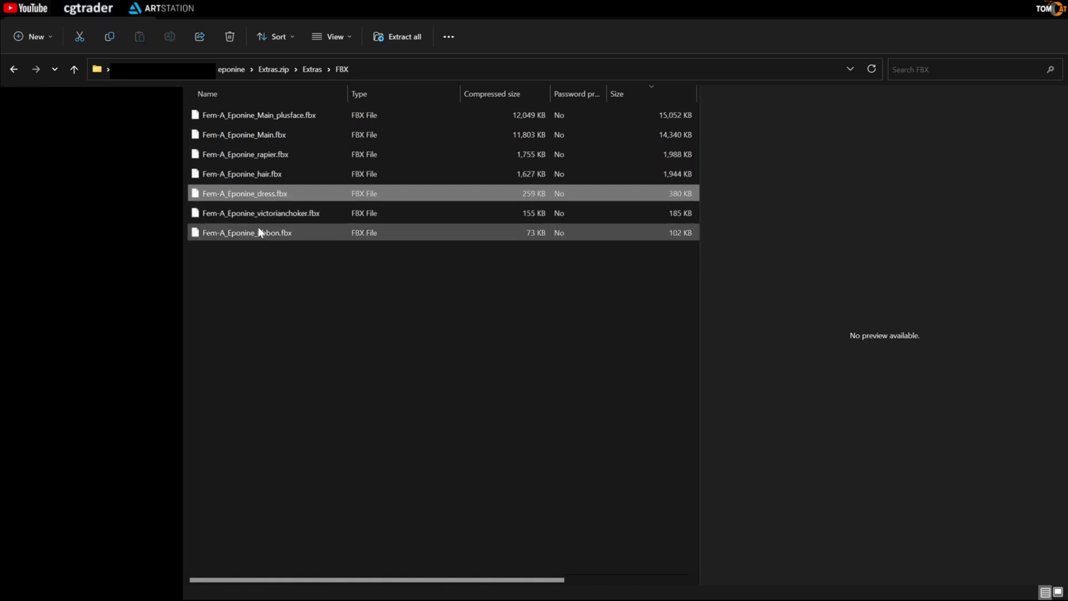
{"action": "left_click", "coordinate": [259, 217]}
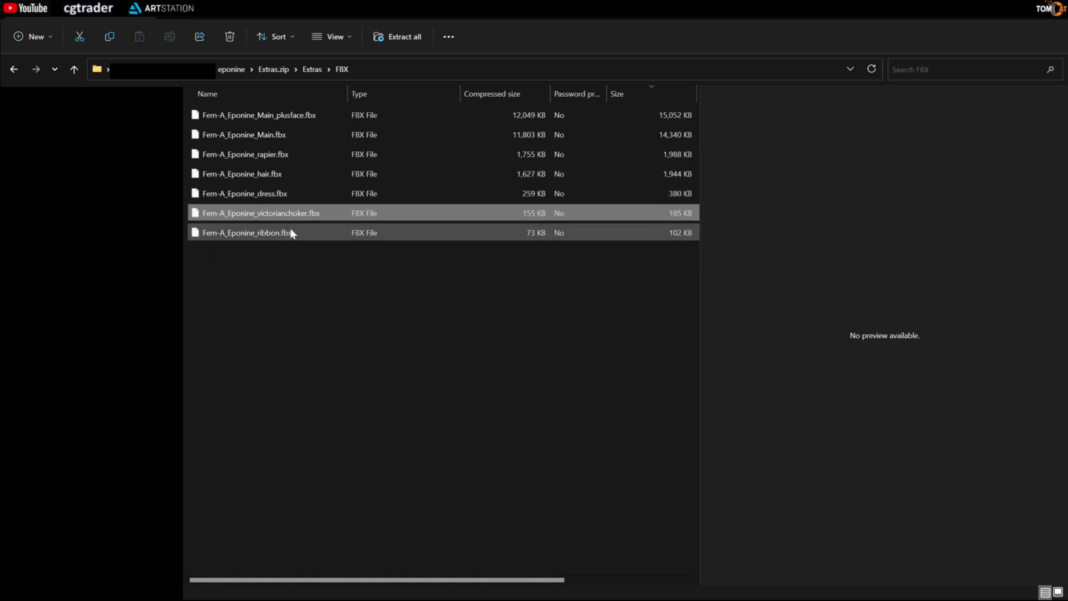
{"action": "left_click", "coordinate": [266, 236]}
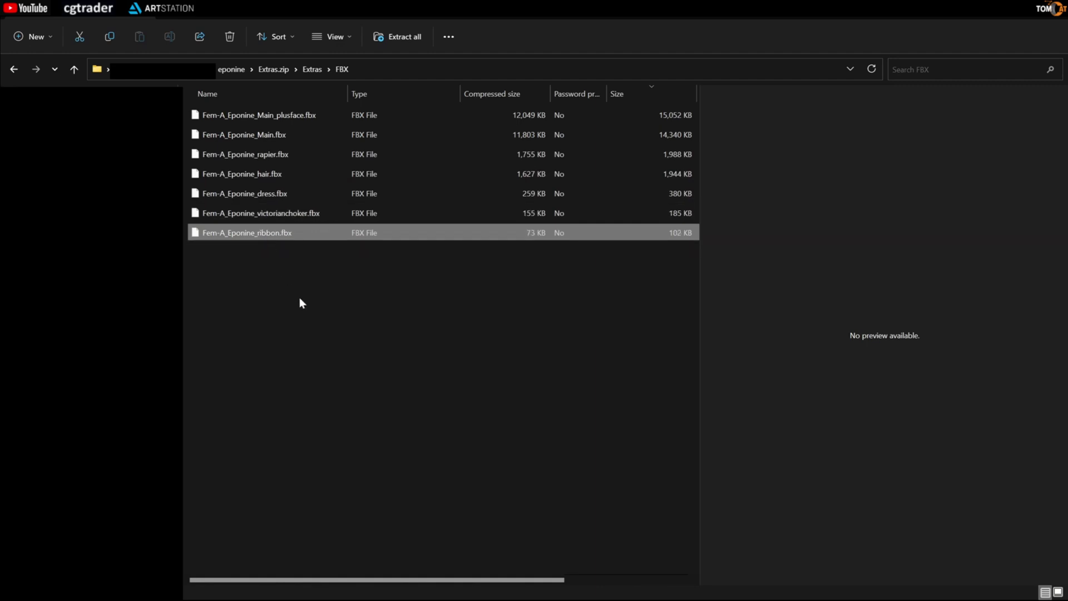
View the contents of the GLTF and OBJ folders and return to the Extras folder.
{"action": "left_click", "coordinate": [310, 69]}
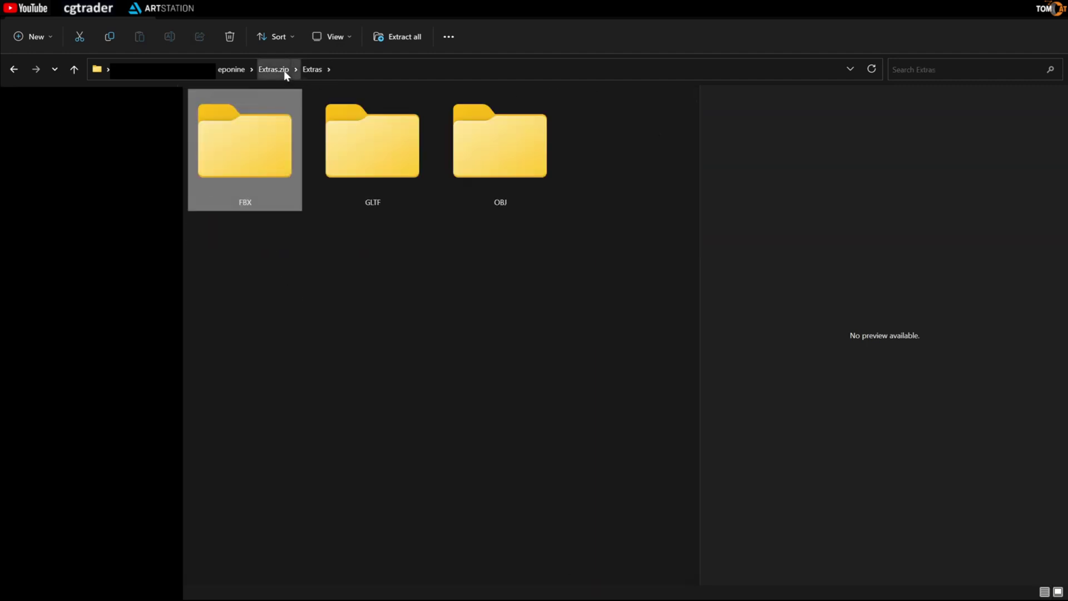
{"action": "double_click", "coordinate": [365, 167]}
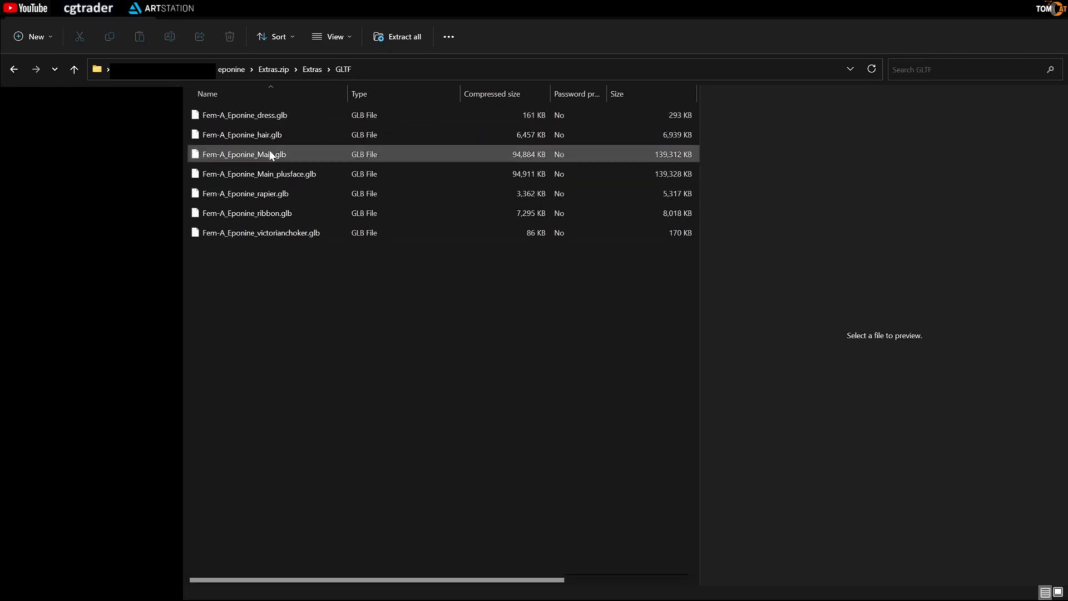
{"action": "left_click", "coordinate": [310, 69]}
{"action": "double_click", "coordinate": [500, 153]}
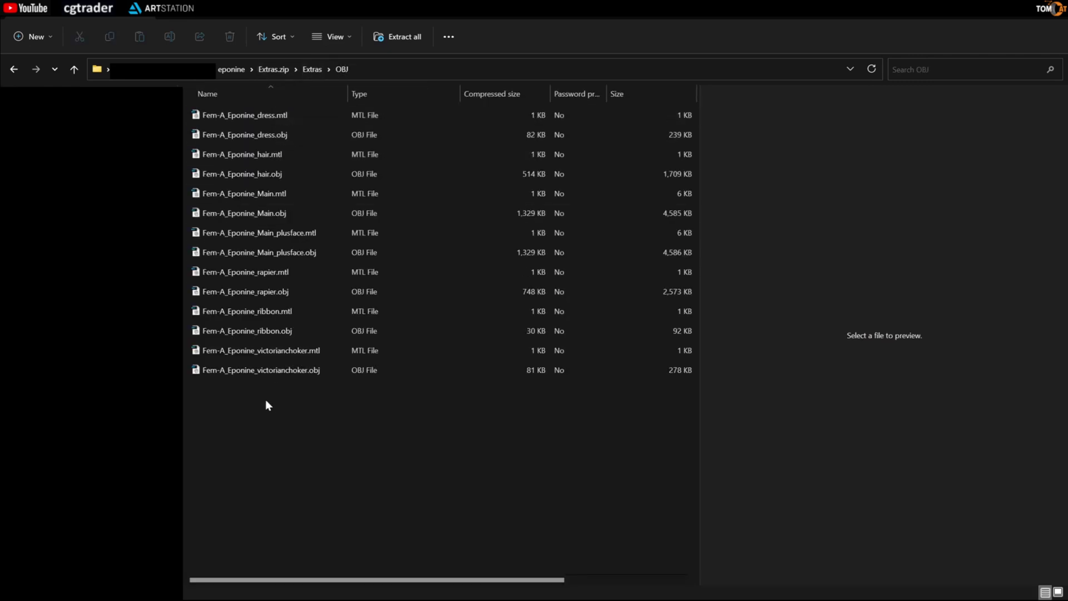
{"action": "left_click", "coordinate": [274, 70]}
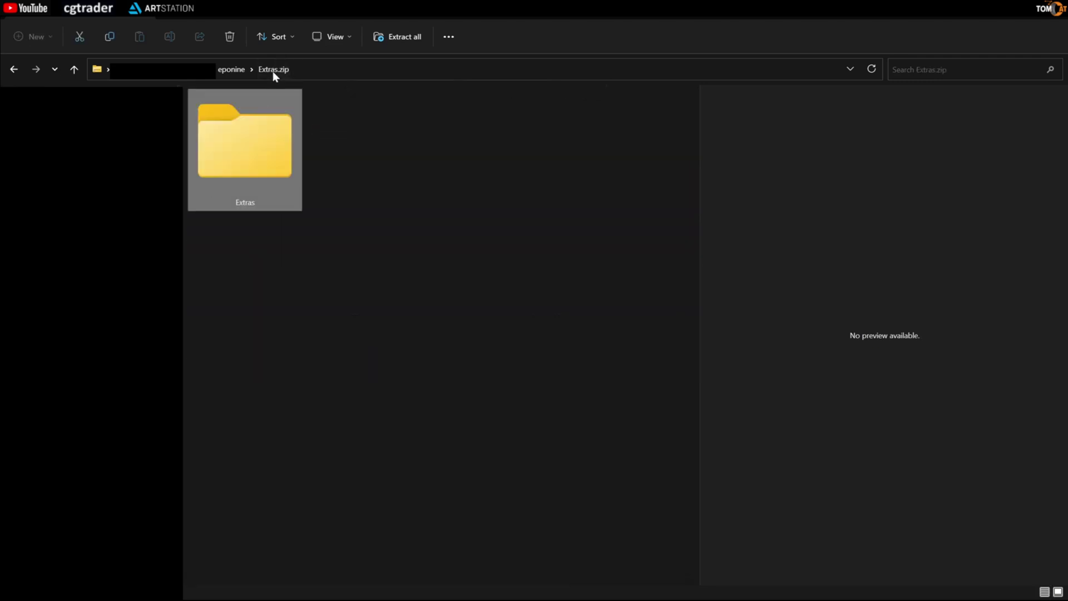
{"action": "double_click", "coordinate": [252, 168]}
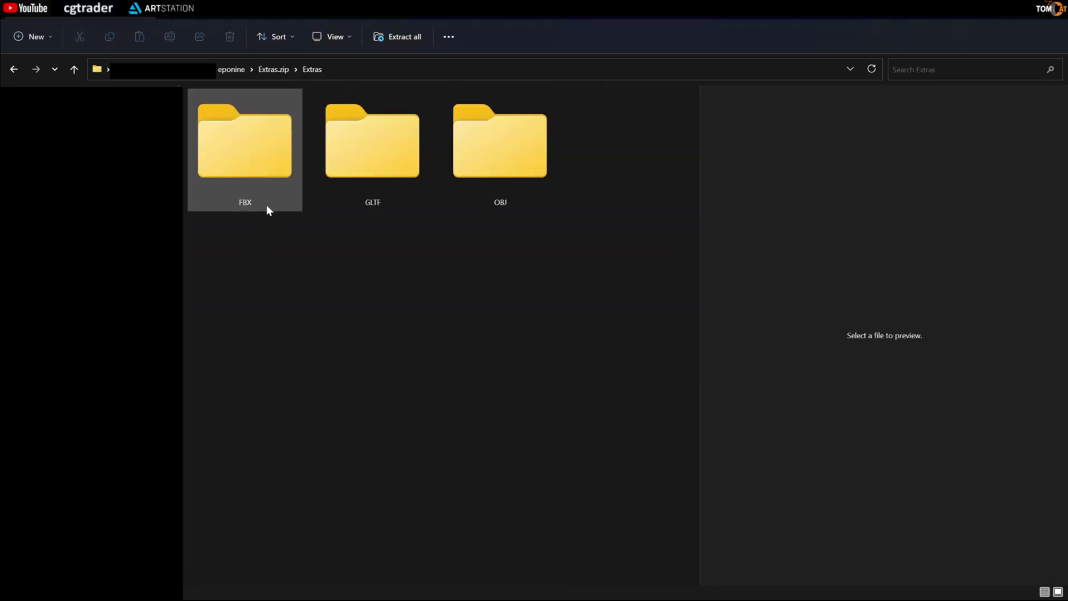
View the textures folder inside Blender.zip and go back to the top level of that archive.
{"action": "left_click", "coordinate": [232, 69]}
{"action": "double_click", "coordinate": [236, 156]}
{"action": "double_click", "coordinate": [226, 157]}
{"action": "double_click", "coordinate": [223, 155]}
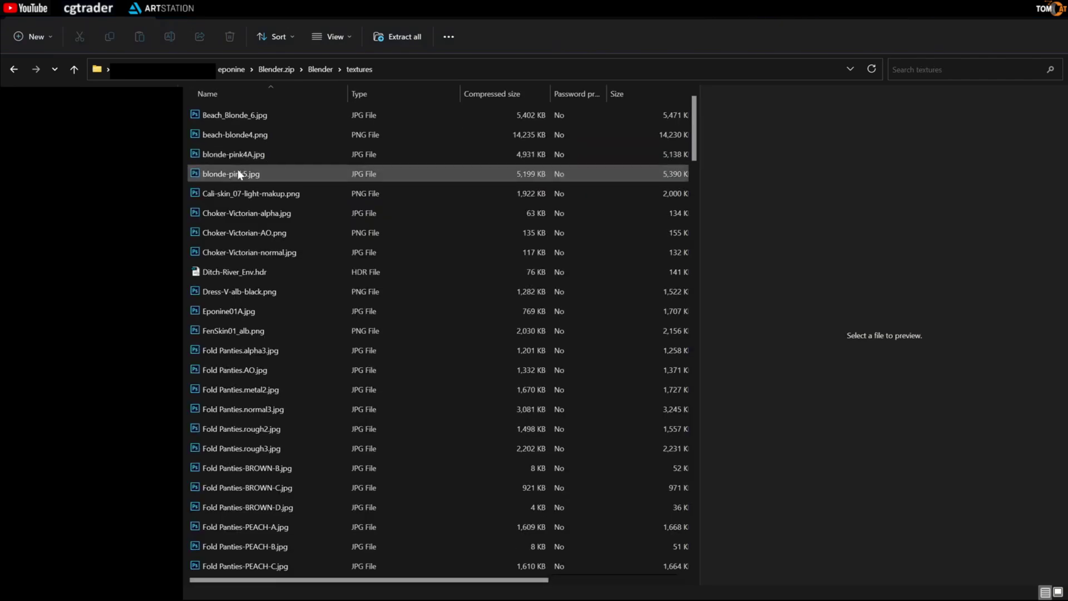
{"action": "left_click", "coordinate": [285, 69]}
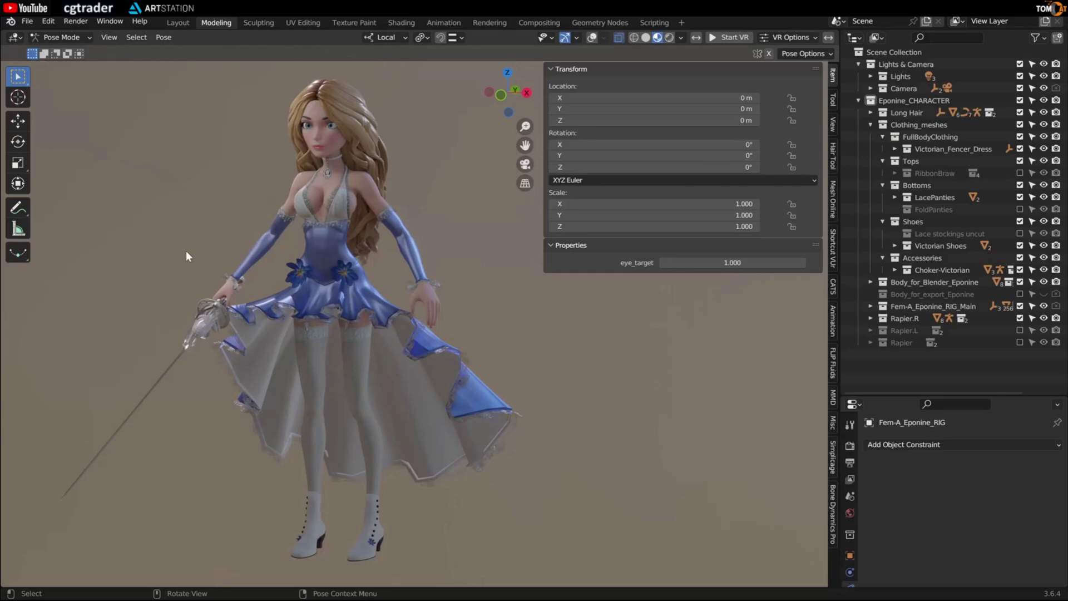
Locate the file's missing external images by running Find Missing Files on the textures folder.
{"action": "middle_click_drag", "start_coordinate": [332, 248], "coordinate": [348, 275]}
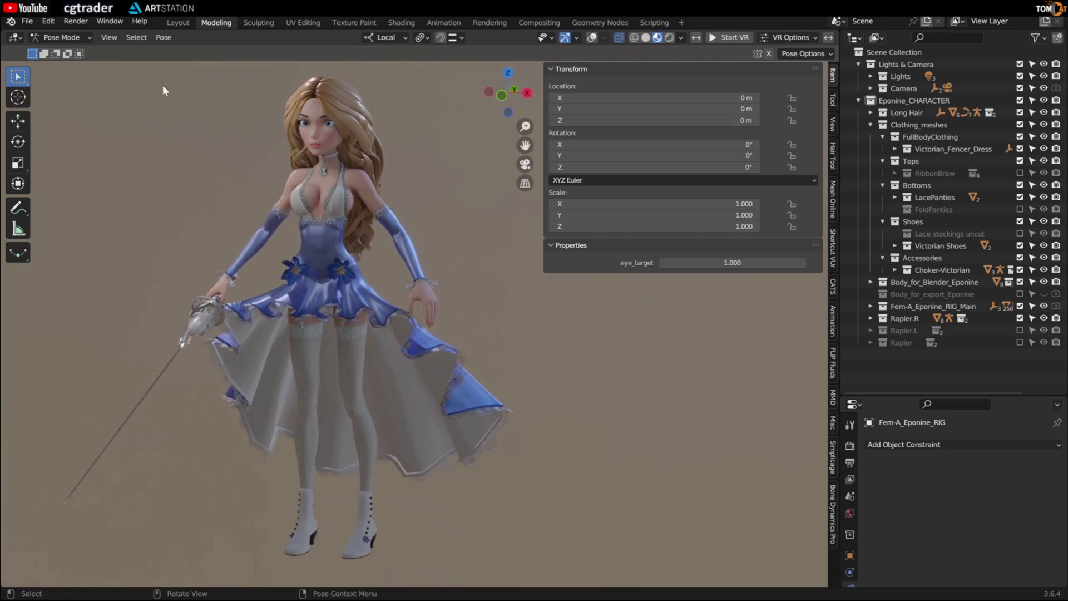
{"action": "left_click", "coordinate": [27, 22]}
{"action": "mouse_move", "coordinate": [71, 216]}
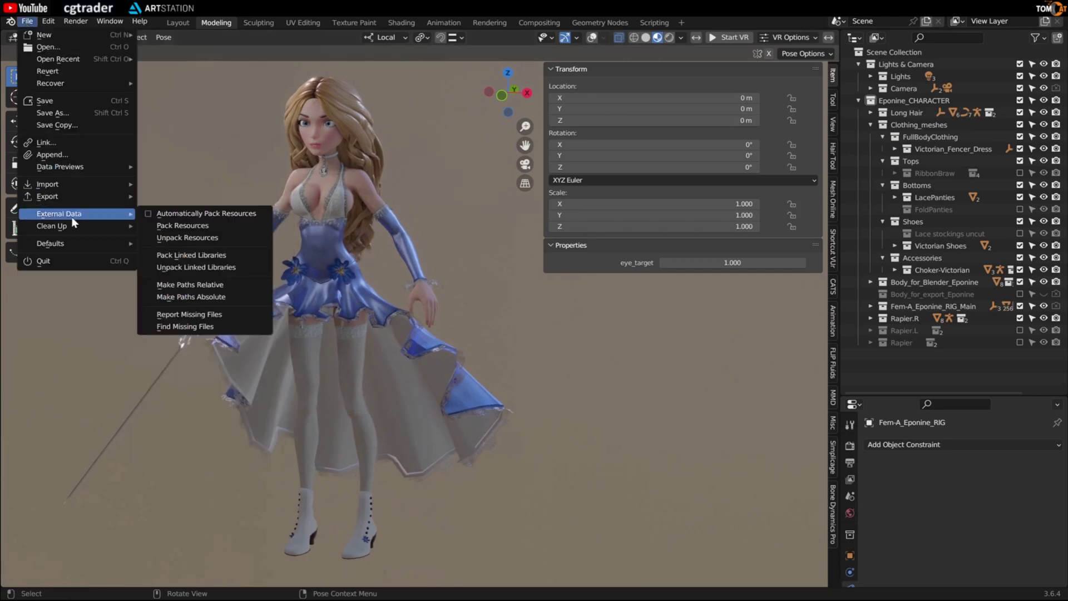
{"action": "left_click", "coordinate": [195, 326]}
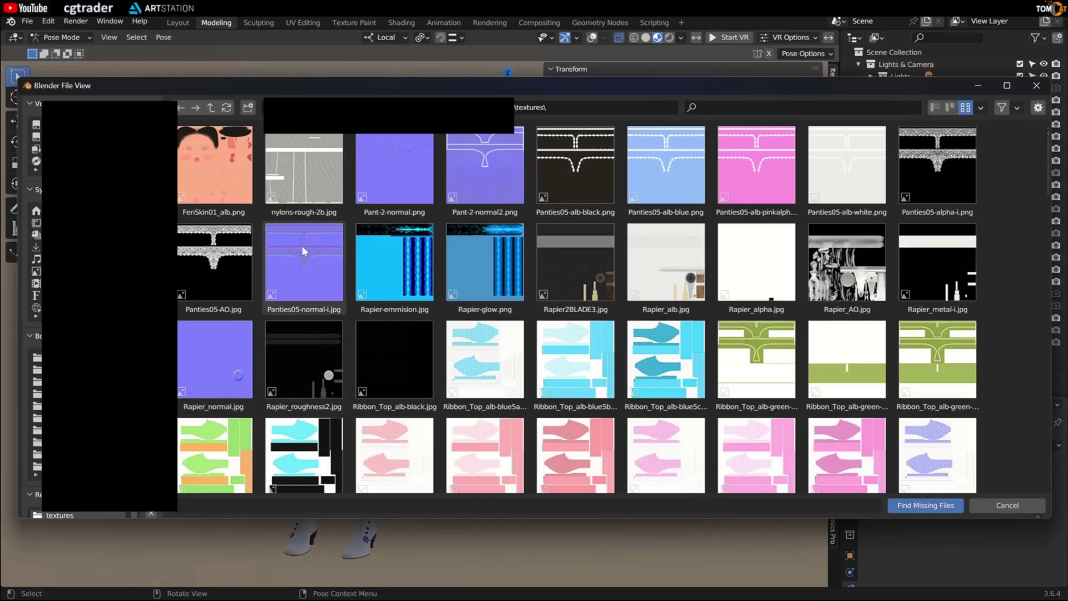
{"action": "left_click", "coordinate": [215, 107]}
{"action": "left_click", "coordinate": [203, 183]}
{"action": "double_click", "coordinate": [202, 179]}
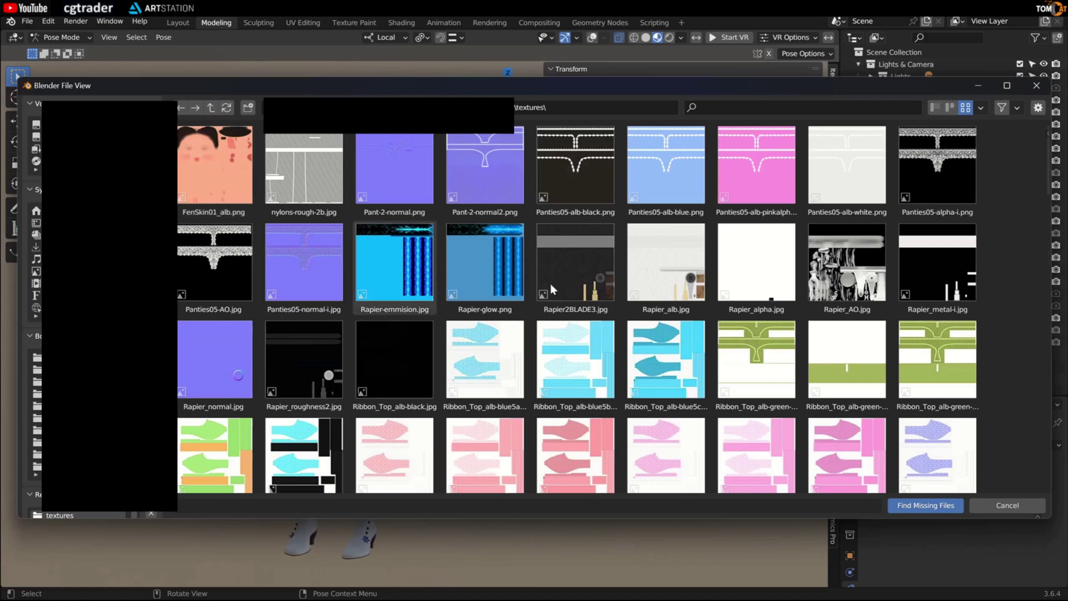
{"action": "left_click", "coordinate": [917, 500]}
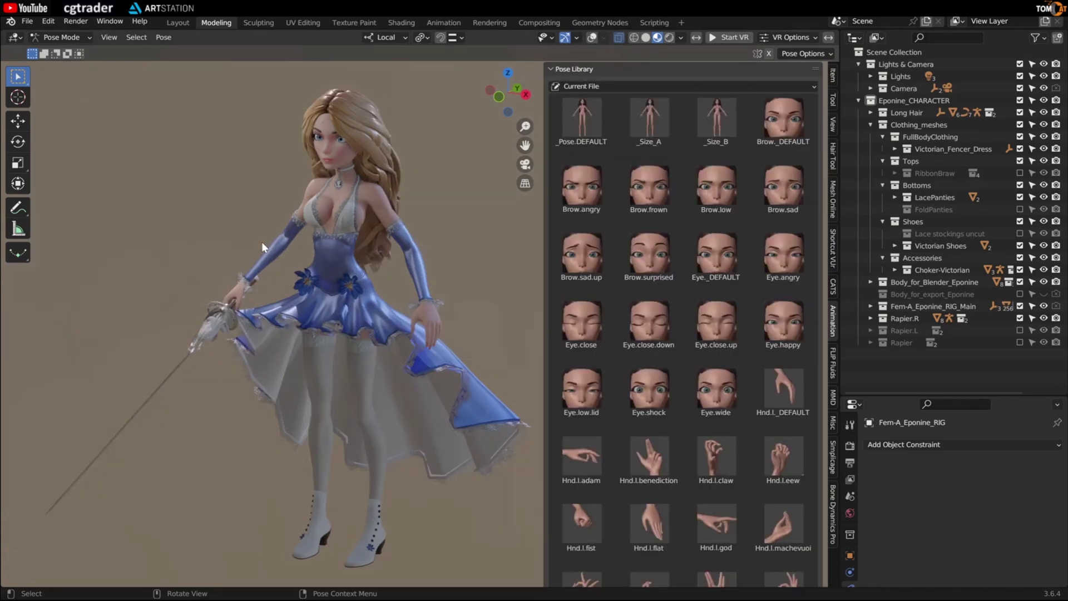
Install the add-on from rig_tools_3.68.20.zip and enable Animation: Auto-Rig Pro Tools in the preferences.
{"action": "middle_click_drag", "start_coordinate": [325, 359], "coordinate": [308, 376]}
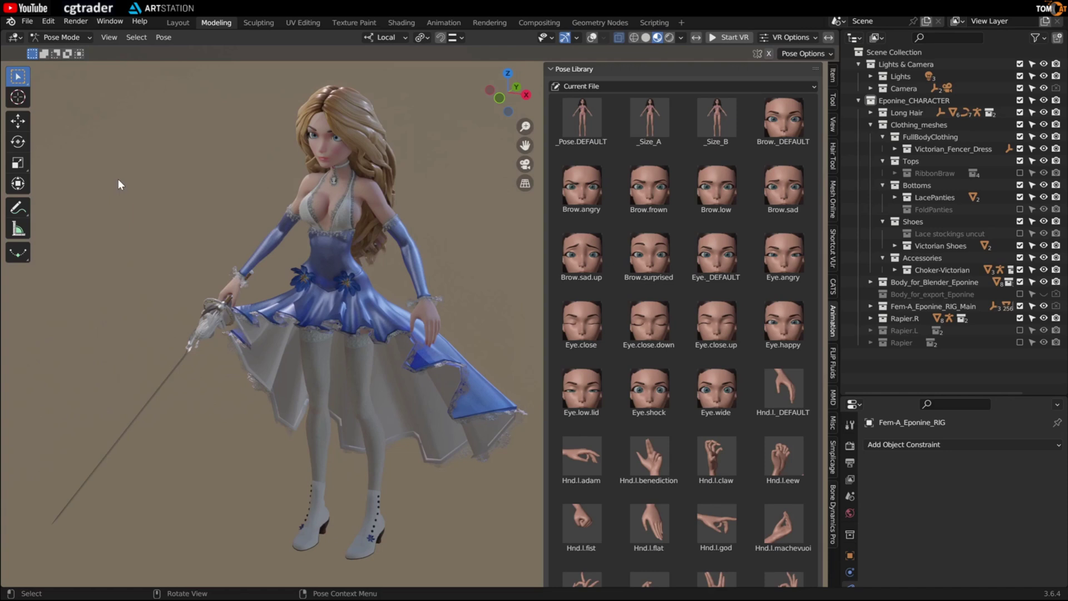
{"action": "left_click", "coordinate": [49, 21]}
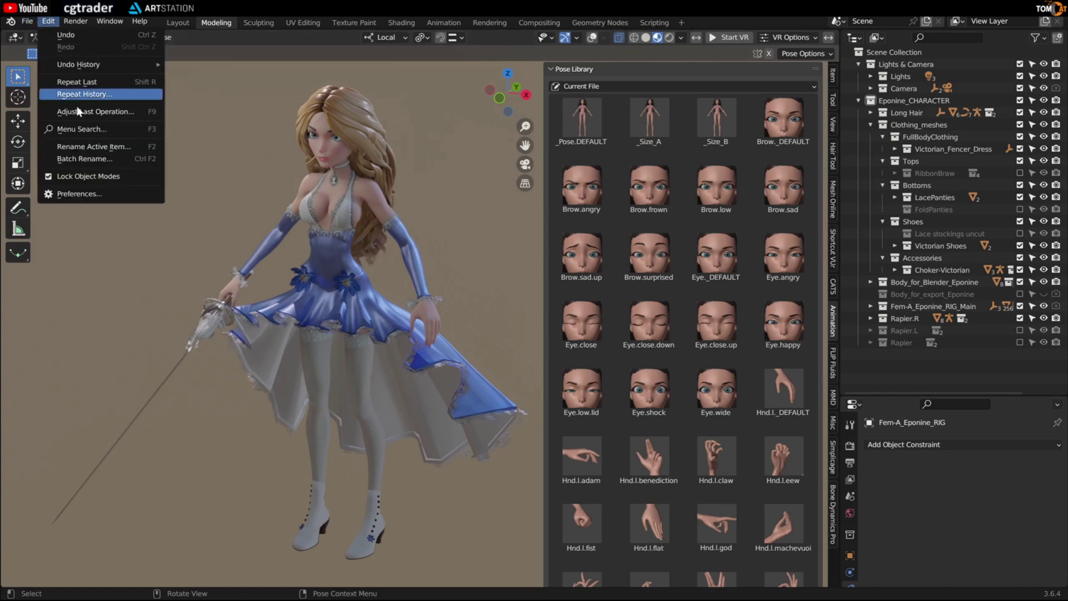
{"action": "left_click", "coordinate": [96, 190]}
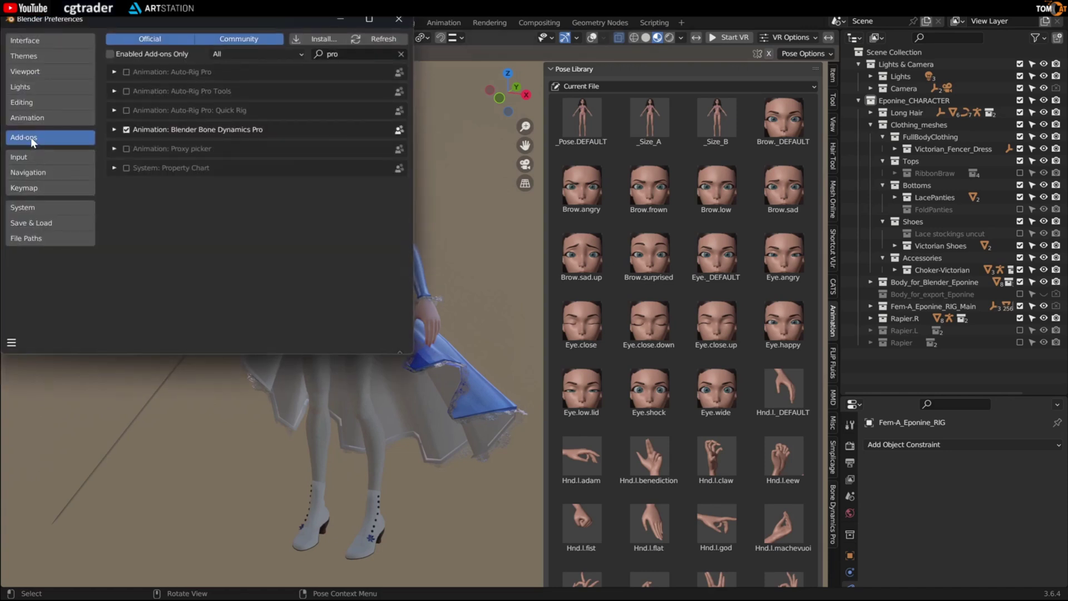
{"action": "left_click", "coordinate": [315, 41]}
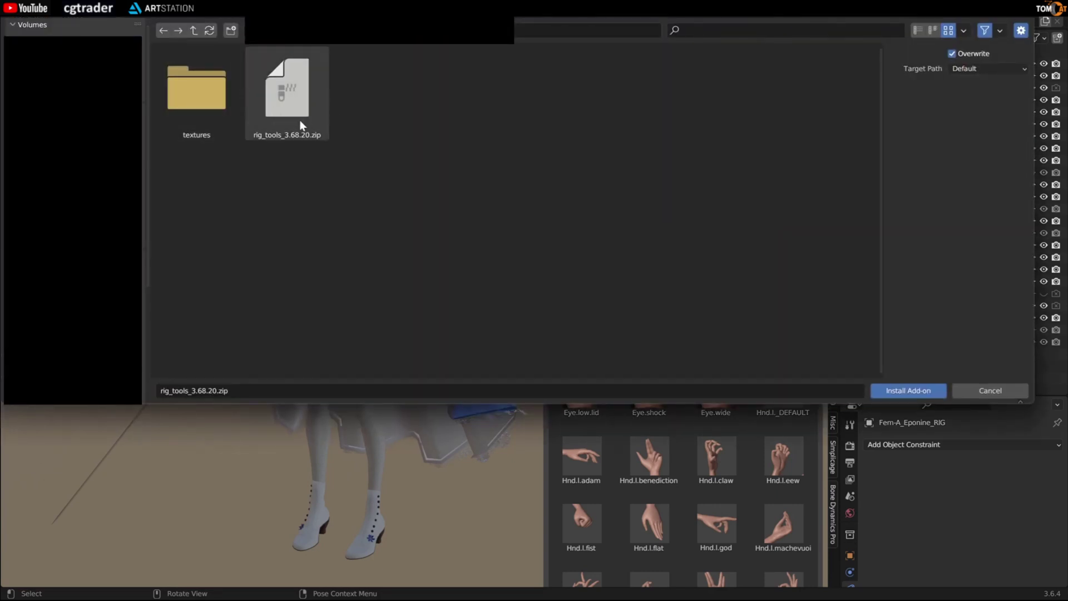
{"action": "left_click", "coordinate": [272, 112]}
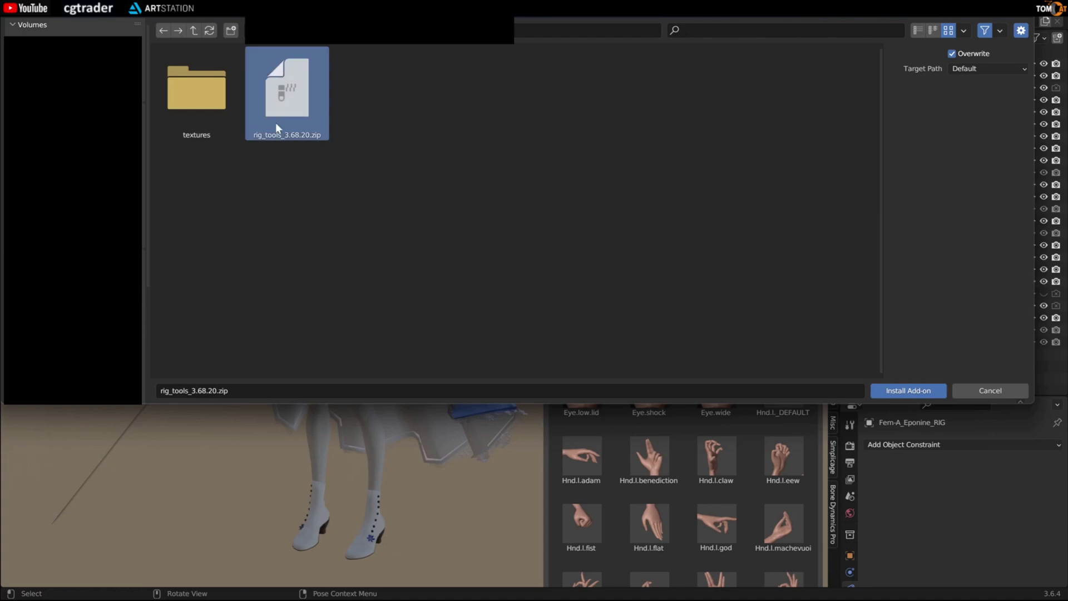
{"action": "left_click", "coordinate": [914, 396]}
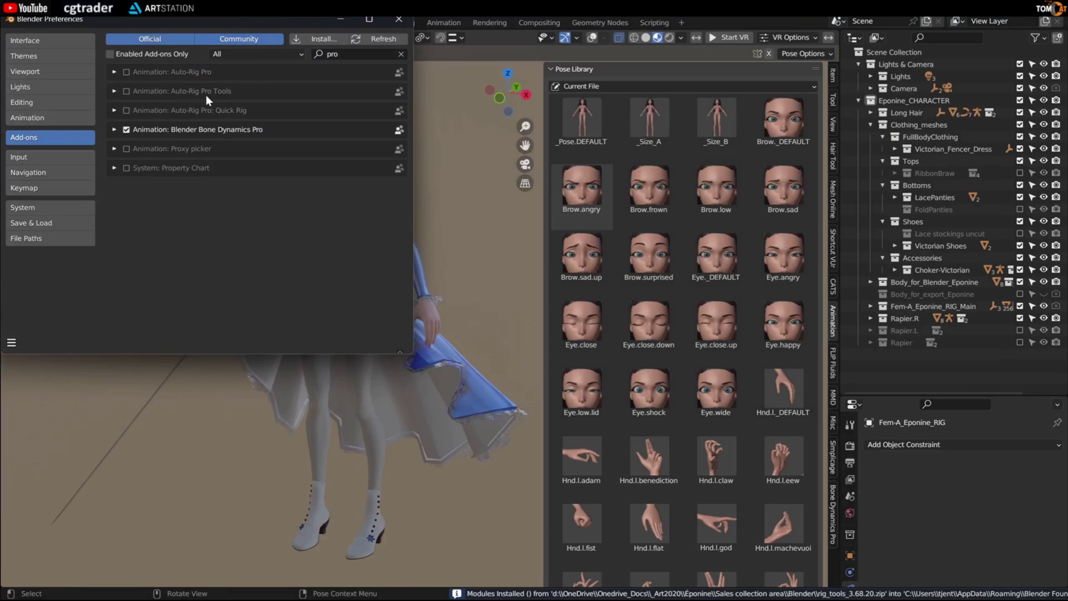
{"action": "left_click", "coordinate": [126, 91]}
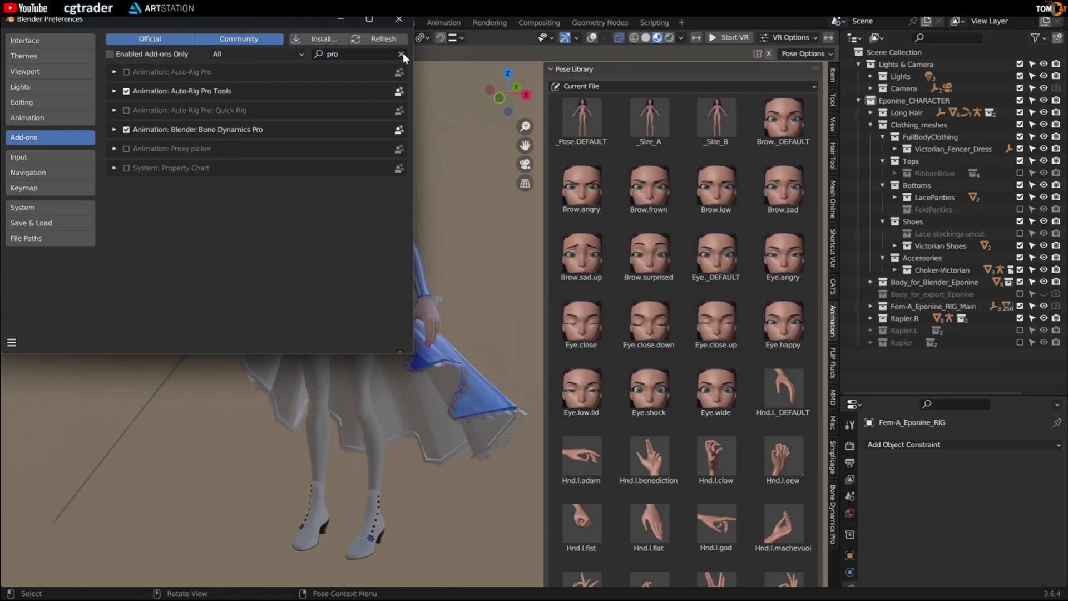
{"action": "left_click", "coordinate": [405, 23]}
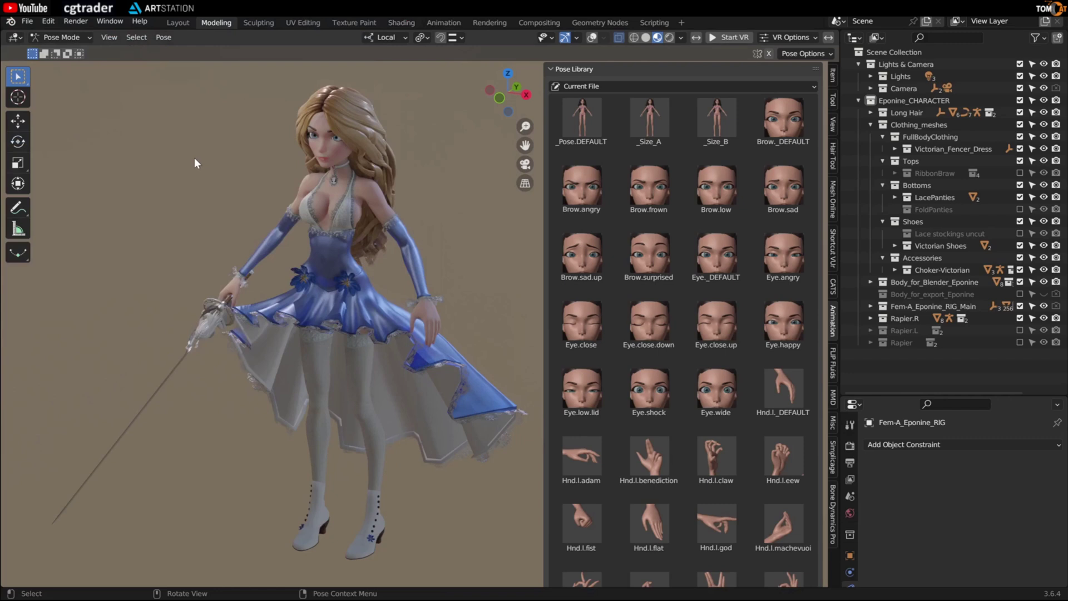
Show the viewport overlays, and select the Eponine rig in Object Mode to put it back into Pose Mode.
{"action": "key", "text": "shift+alt+z"}
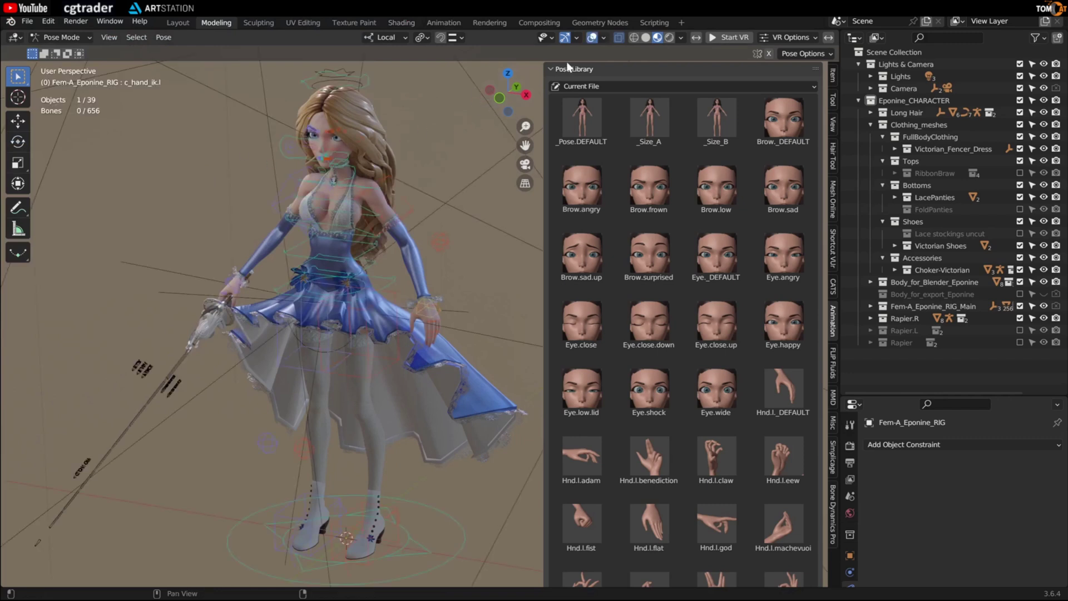
{"action": "left_click", "coordinate": [593, 39]}
{"action": "left_click", "coordinate": [593, 39]}
{"action": "key", "text": "shift+Tab"}
{"action": "key", "text": "ctrl+Tab"}
{"action": "left_click", "coordinate": [289, 158]}
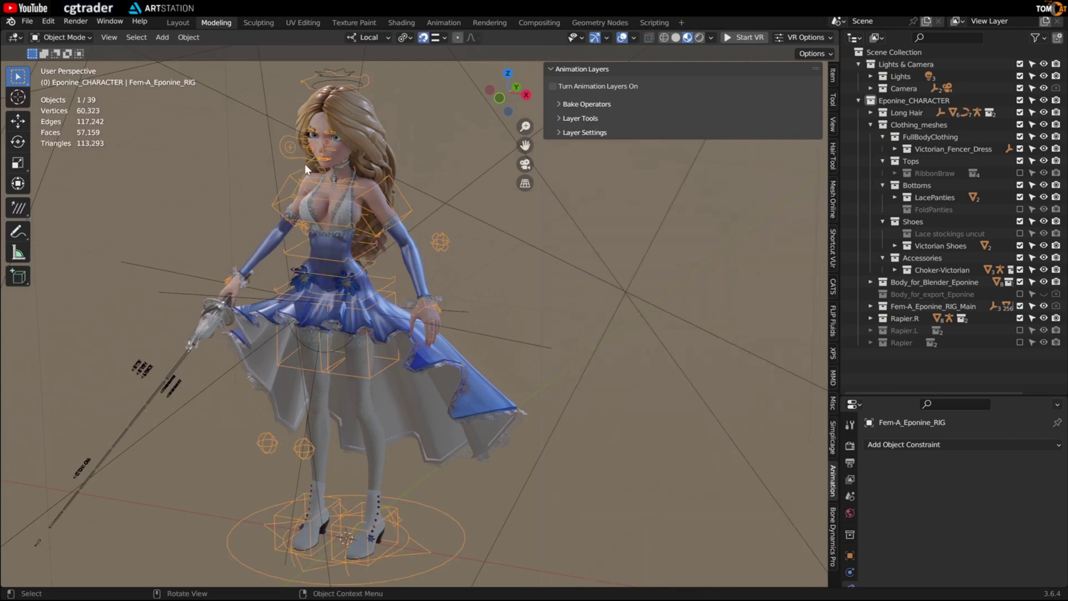
{"action": "key", "text": "ctrl+Tab"}
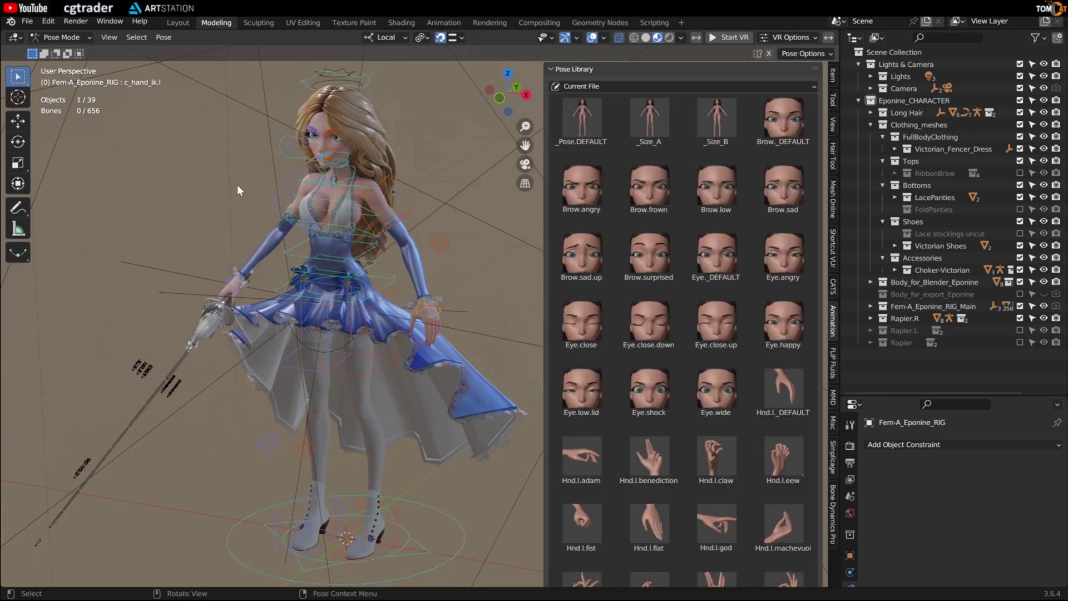
View the Rig Main Properties settings of the left hand IK control and the head control.
{"action": "left_click", "coordinate": [428, 303]}
{"action": "left_click", "coordinate": [834, 98]}
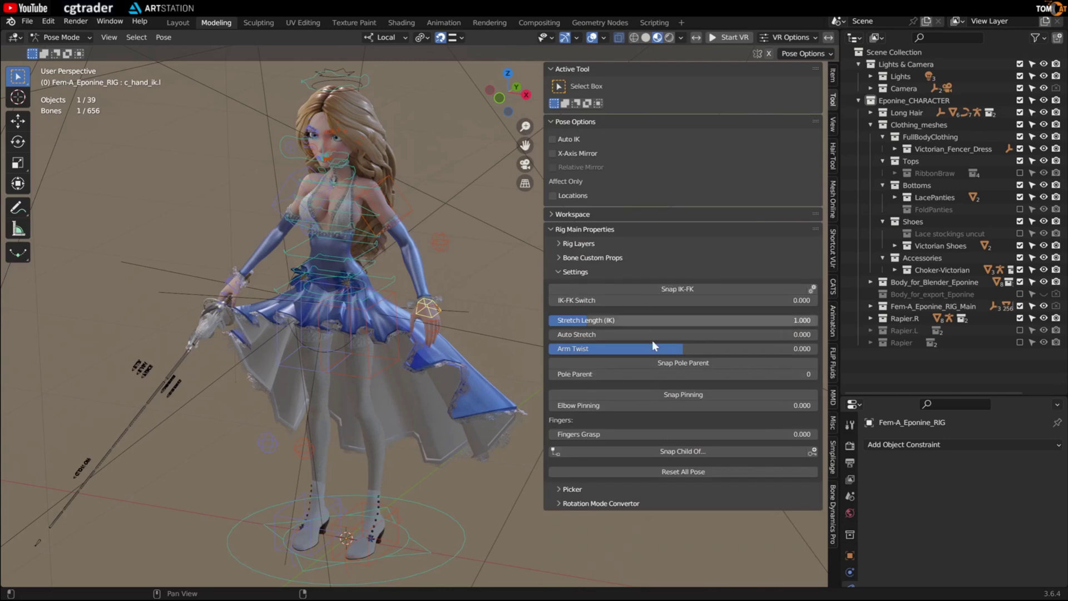
{"action": "key", "text": "shift+Tab"}
{"action": "middle_click_drag", "start_coordinate": [167, 251], "coordinate": [111, 256]}
{"action": "mouse_move", "coordinate": [206, 322]}
{"action": "middle_mouse_down"}
{"action": "mouse_move", "coordinate": [219, 331]}
{"action": "mouse_move", "coordinate": [201, 328]}
{"action": "middle_mouse_up"}
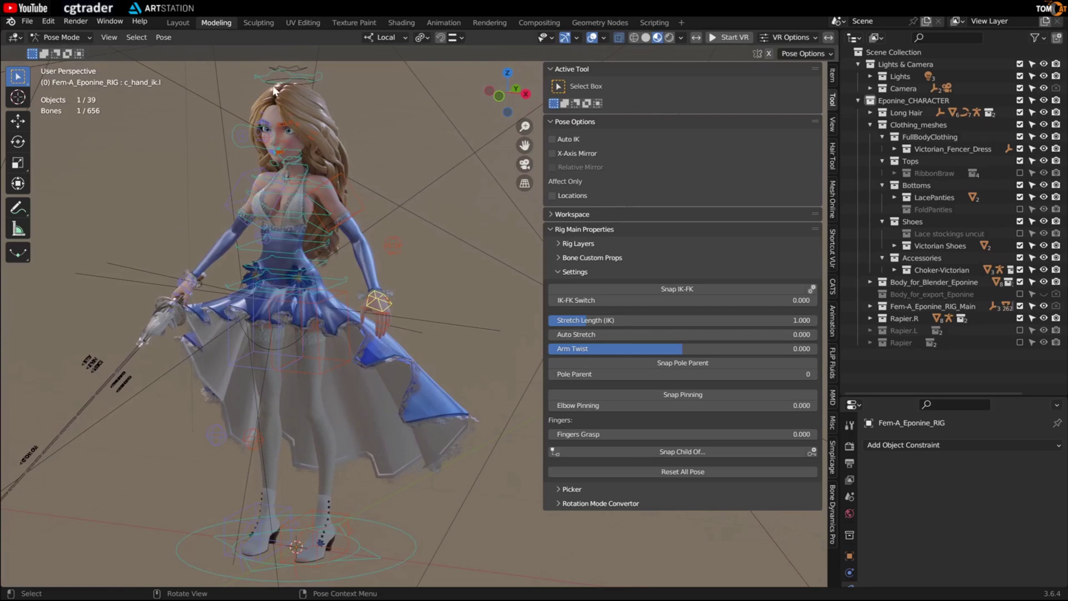
{"action": "left_click", "coordinate": [289, 126]}
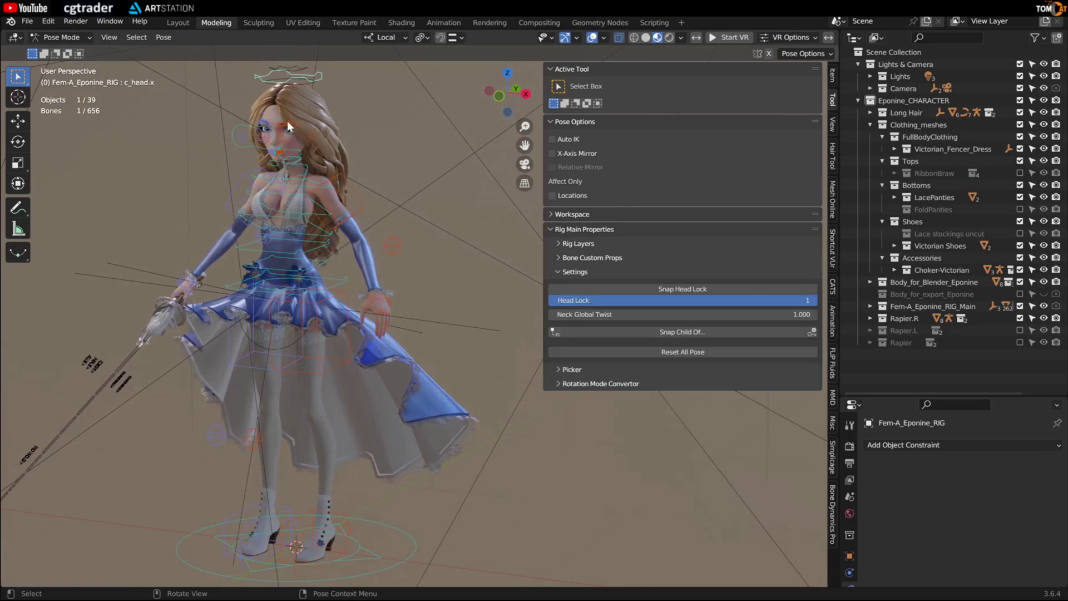
Test raising the left hand with its IK control and cancel the move.
{"action": "left_click", "coordinate": [384, 307]}
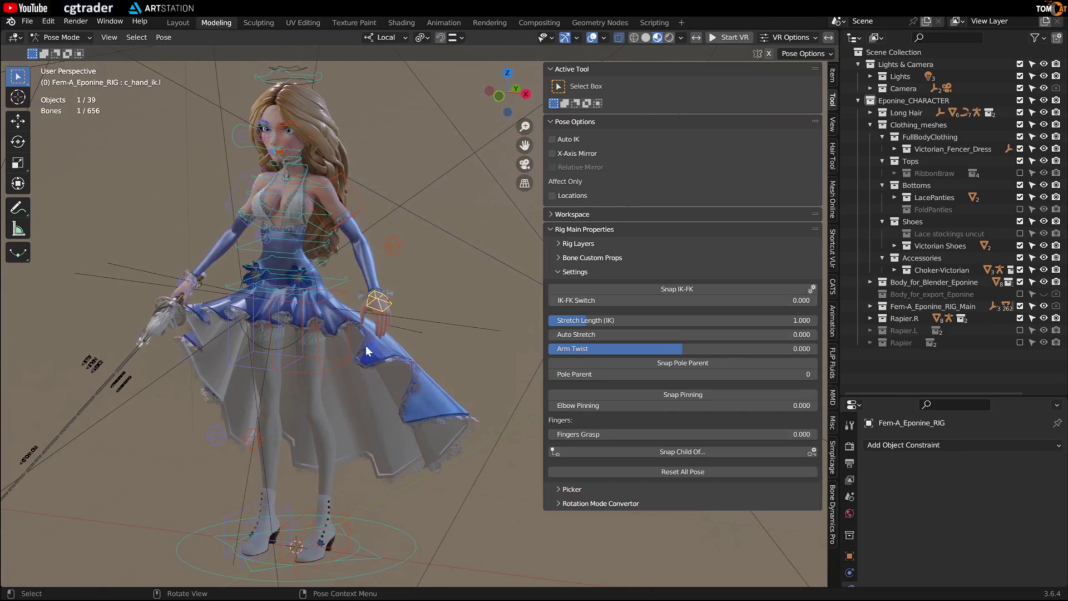
{"action": "key", "text": "g"}
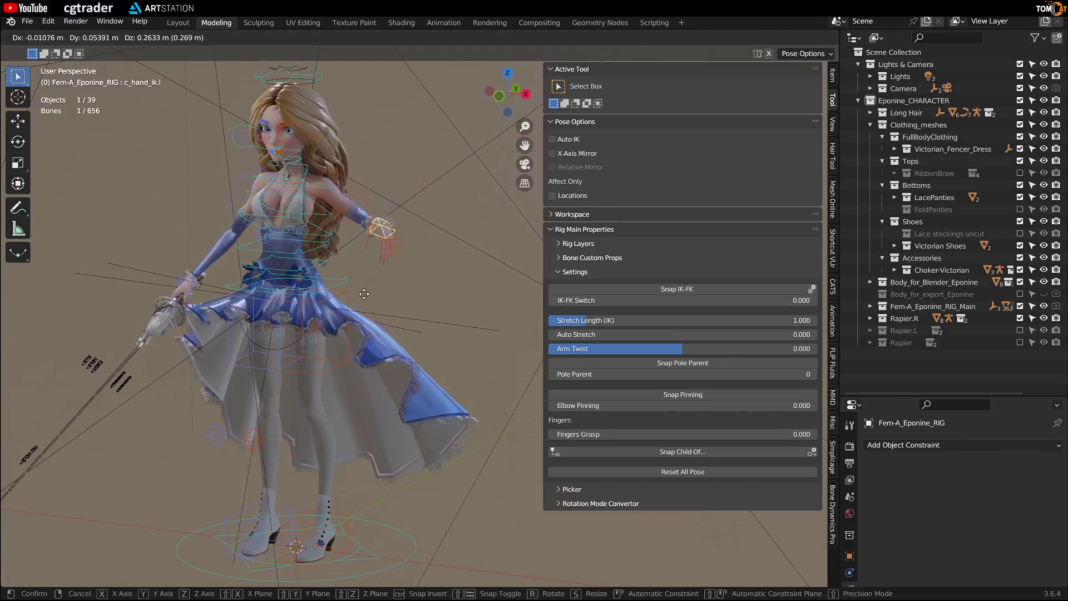
{"action": "key", "text": "Escape"}
Snap the left arm to FK to test rotating its upper-arm and forearm controls, and snap it back to IK.
{"action": "left_click", "coordinate": [649, 289]}
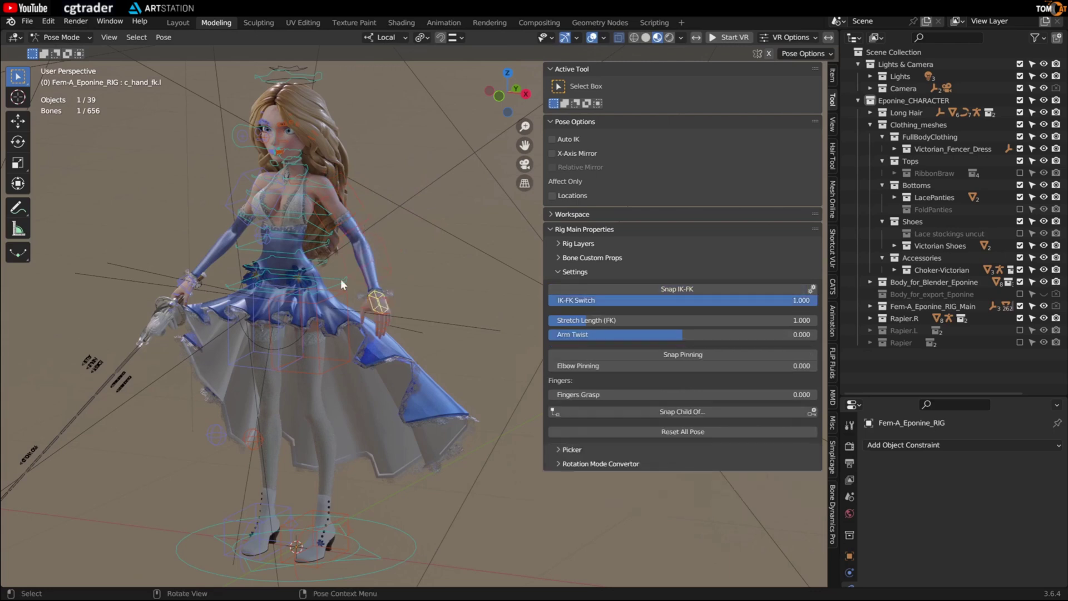
{"action": "key", "text": "r"}
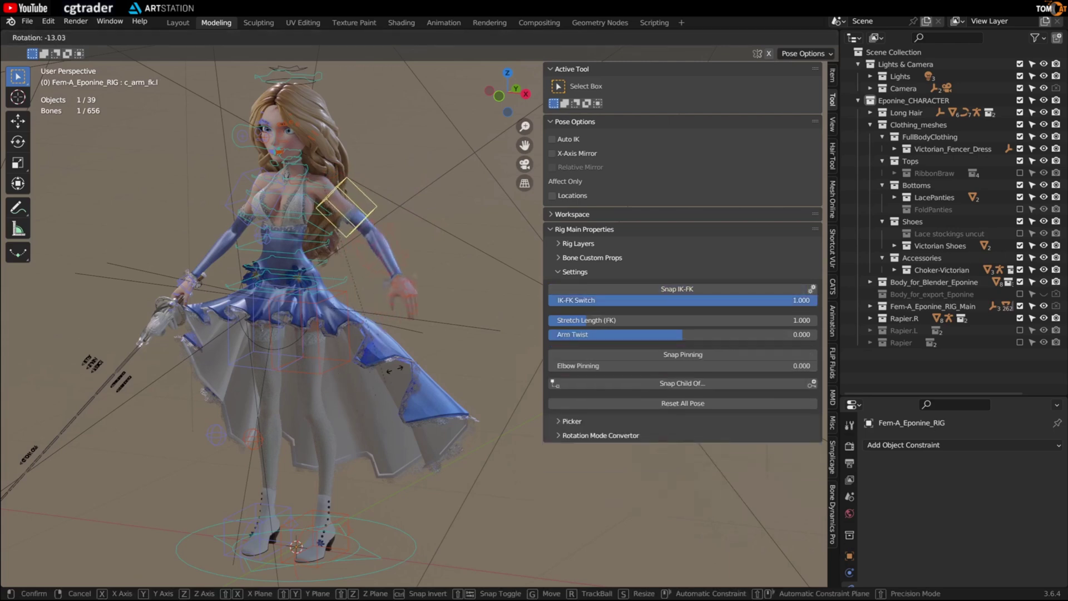
{"action": "left_click", "coordinate": [378, 264]}
{"action": "left_click", "coordinate": [378, 264]}
{"action": "key", "text": "r"}
{"action": "left_click", "coordinate": [236, 331]}
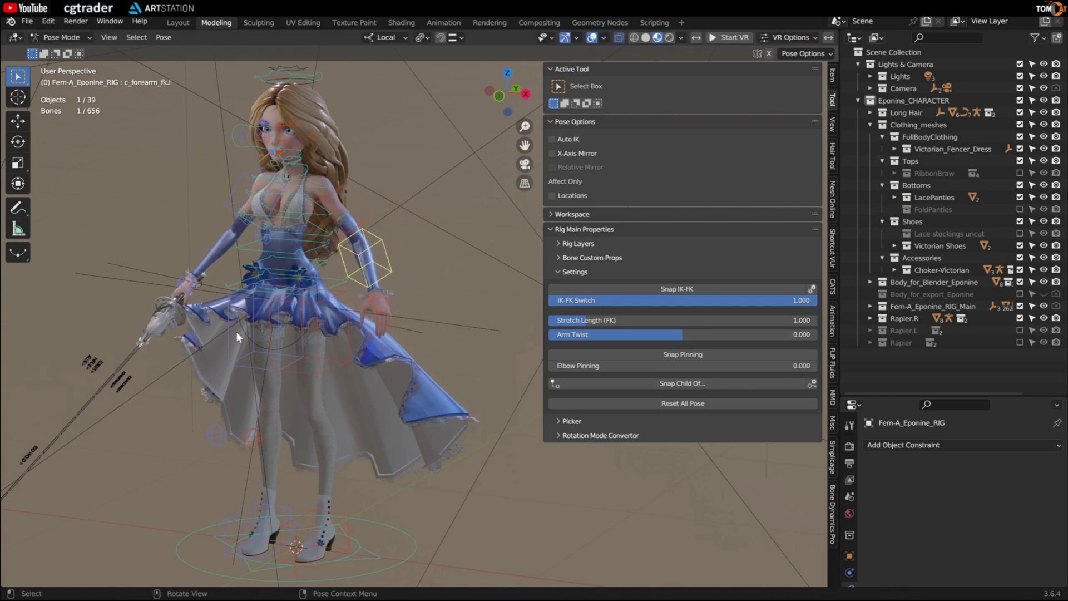
{"action": "left_click", "coordinate": [610, 289]}
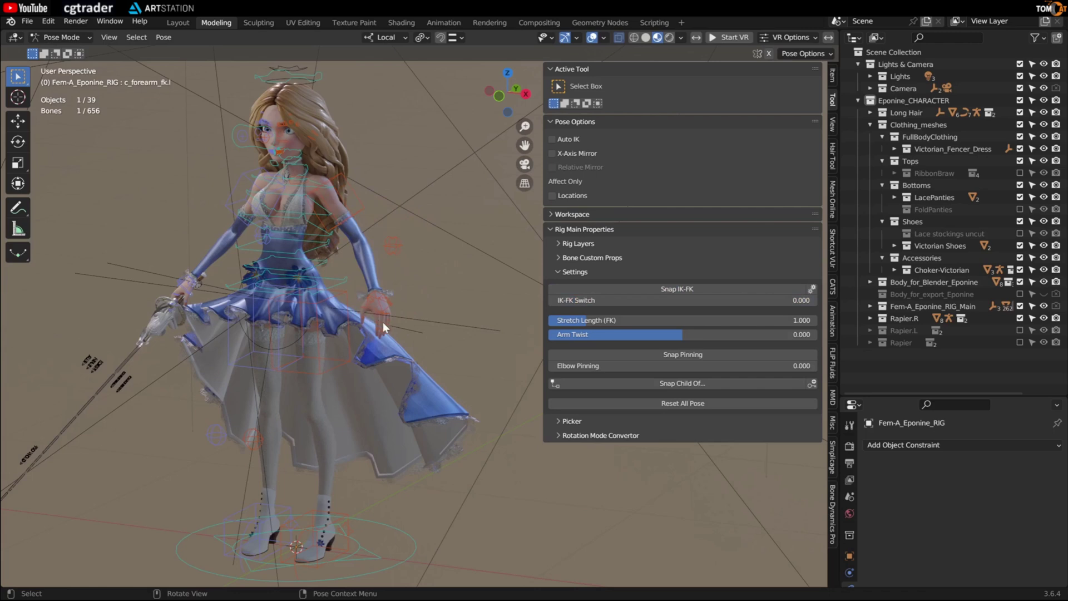
Test the left hand's Fingers Grasp, and pin the left elbow with Snap Pinning to test moving the hand IK control.
{"action": "left_click", "coordinate": [383, 303]}
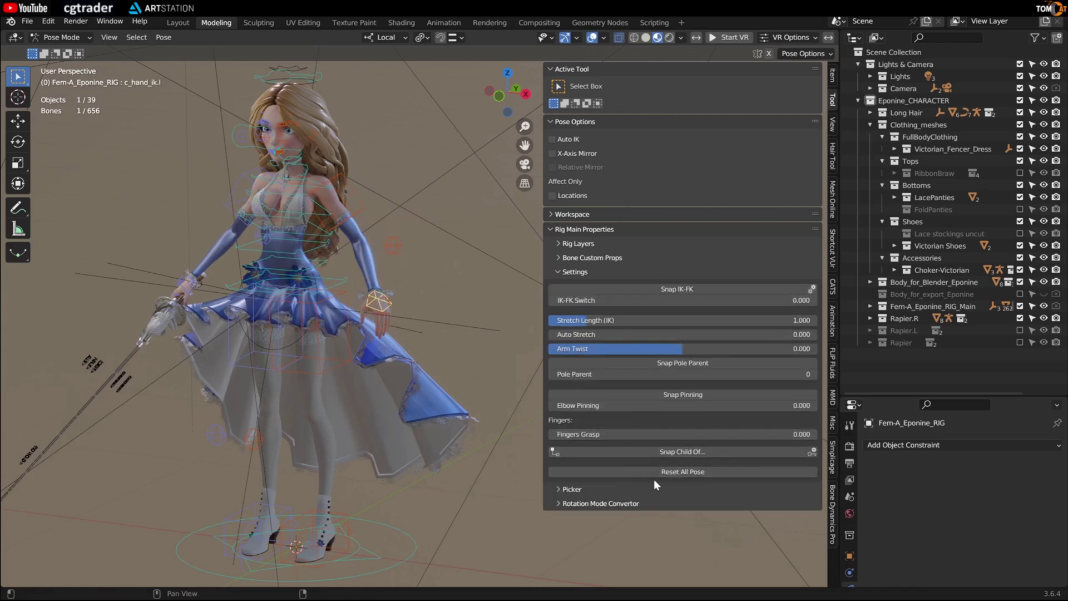
{"action": "left_click_drag", "start_coordinate": [616, 434], "coordinate": [590, 434]}
{"action": "left_click", "coordinate": [654, 395]}
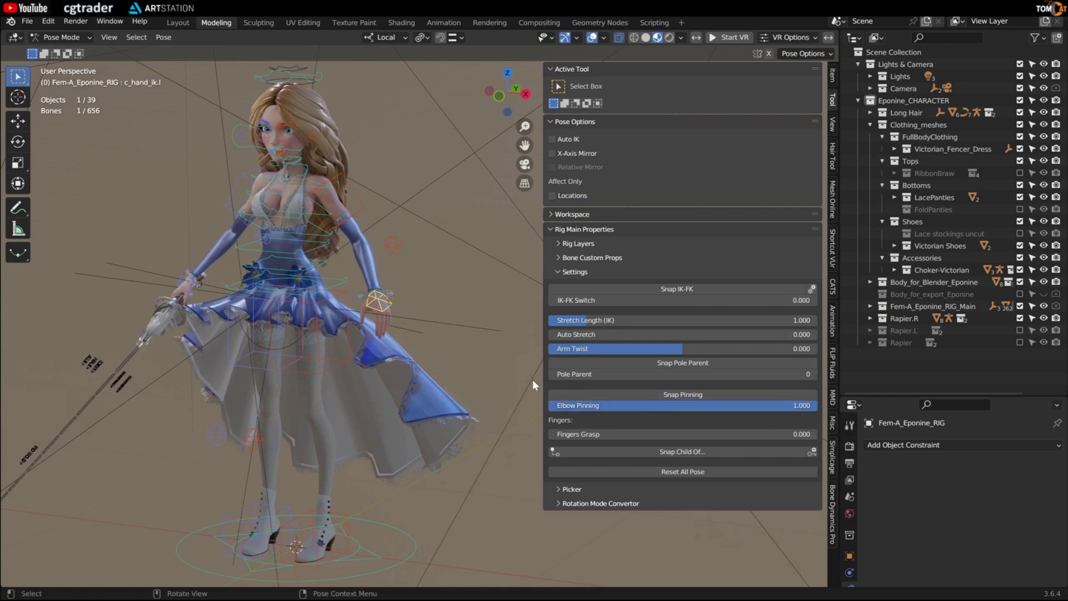
{"action": "key", "text": "g"}
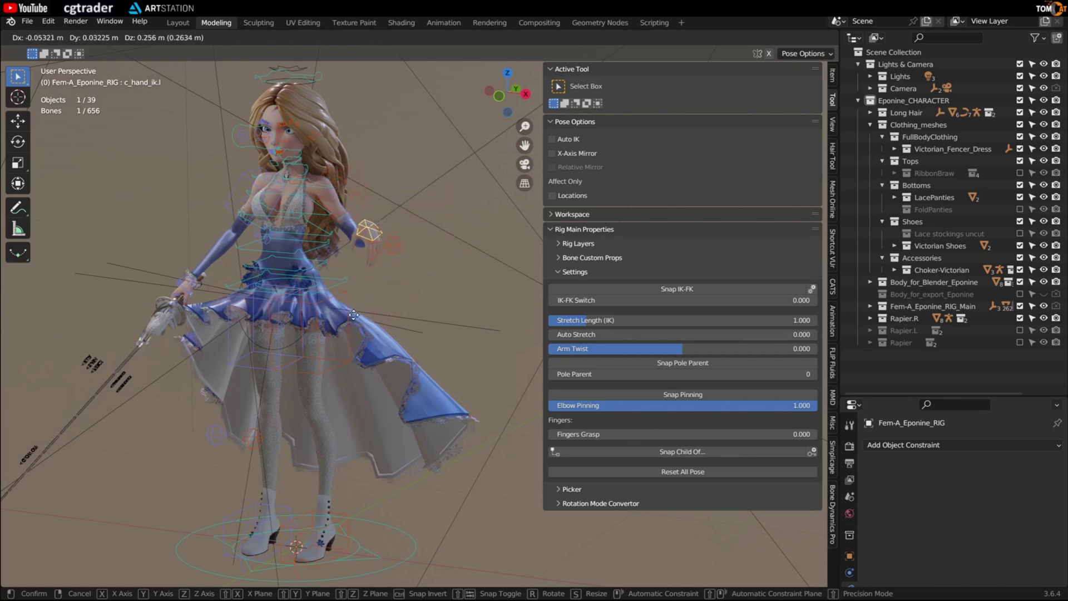
{"action": "left_click", "coordinate": [375, 322]}
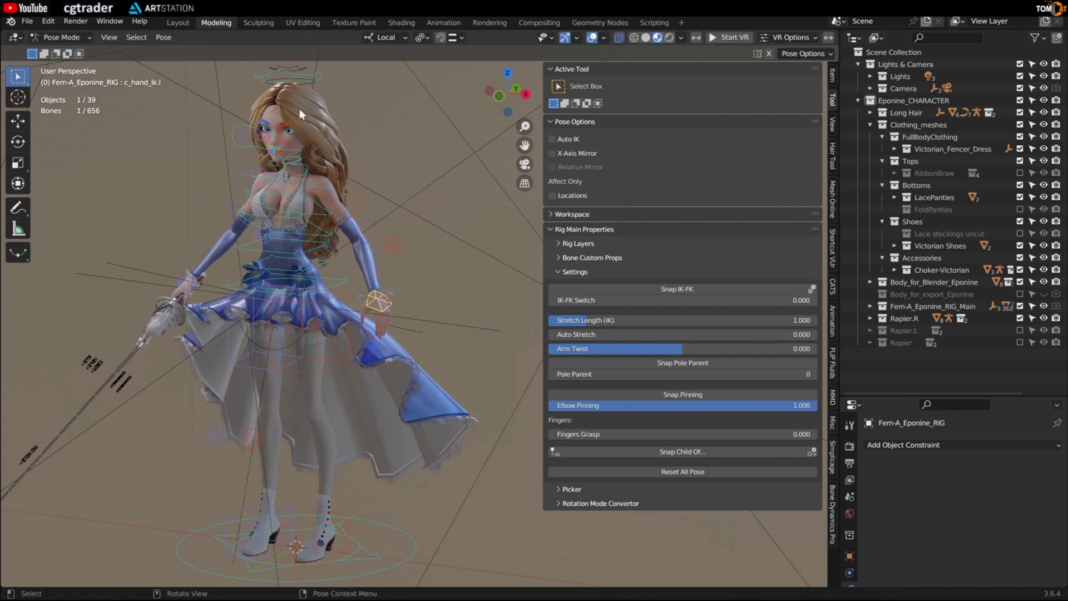
View the head control's Head Lock settings and clear the bone selection.
{"action": "left_click", "coordinate": [235, 139]}
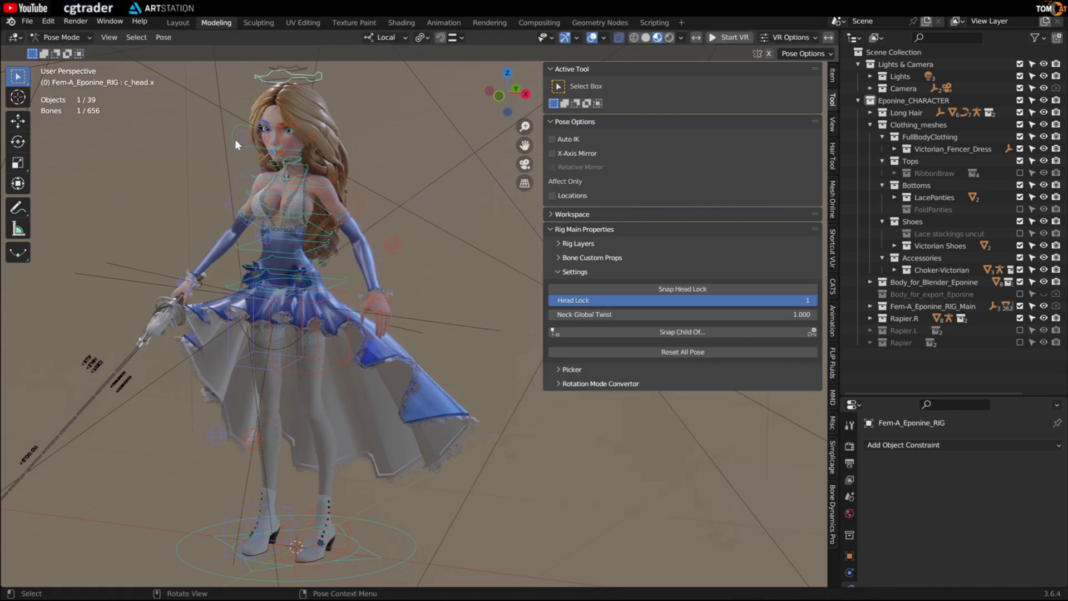
{"action": "left_click", "coordinate": [232, 142]}
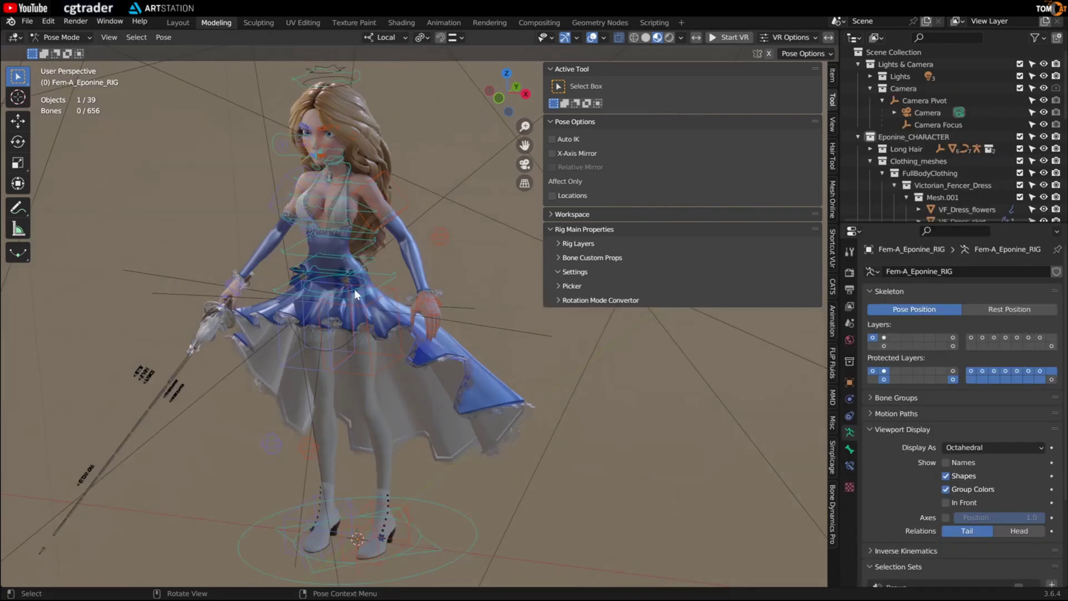
{"action": "middle_click_drag", "start_coordinate": [376, 242], "coordinate": [382, 252]}
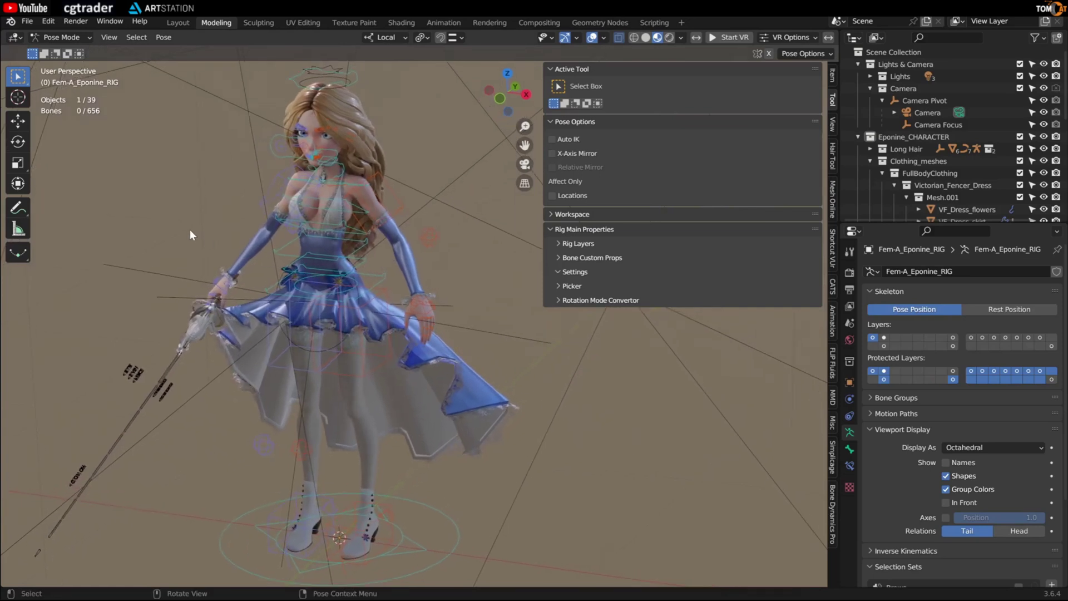
Switch to Object Mode, select the Eponine rig and return it to Pose Mode.
{"action": "key", "text": "ctrl+Tab"}
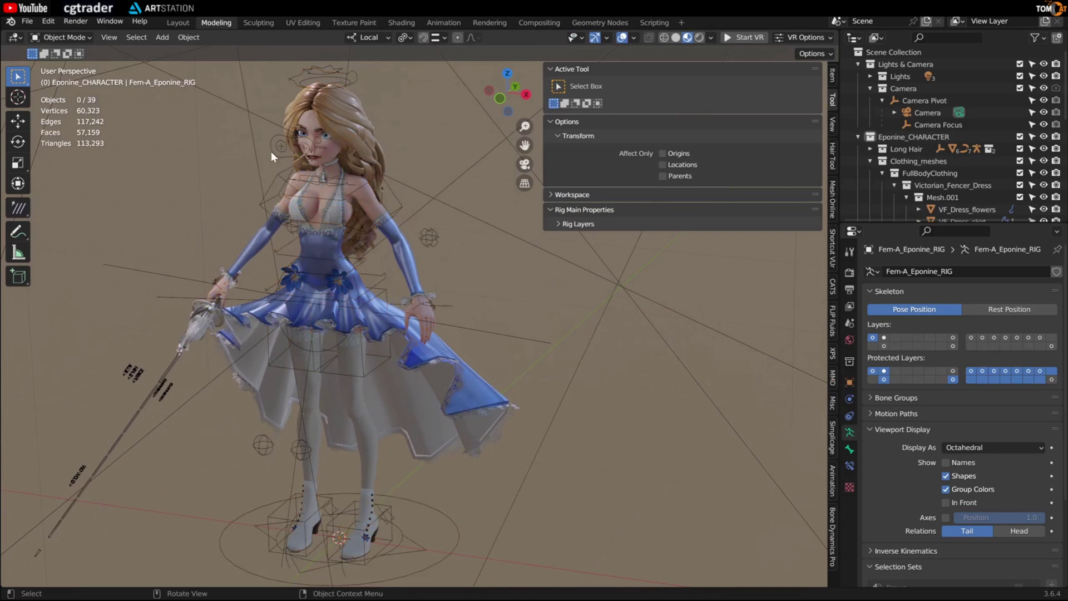
{"action": "left_click", "coordinate": [272, 153]}
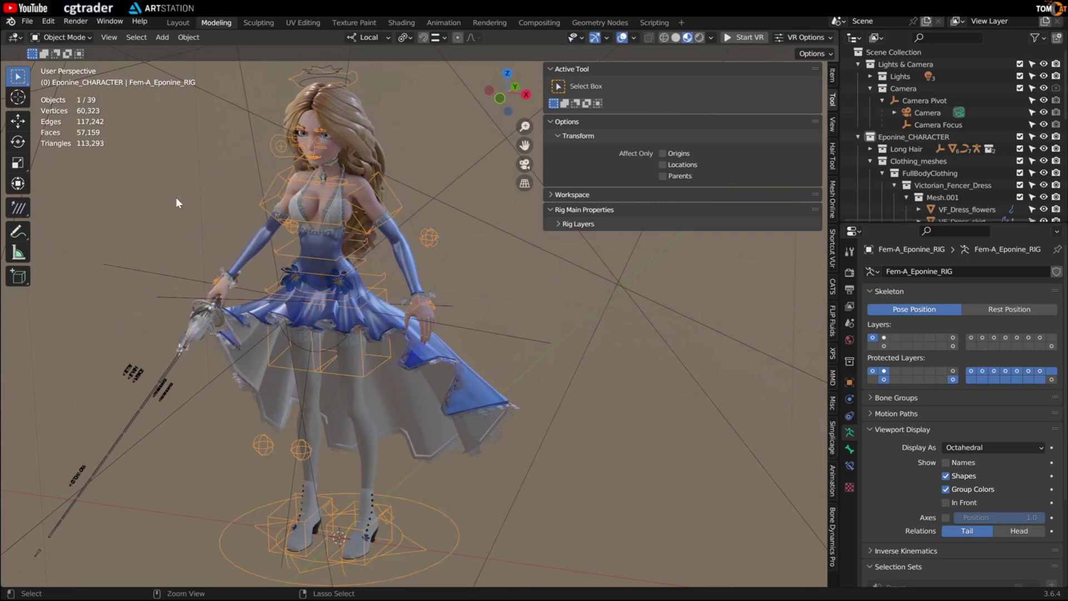
{"action": "key", "text": "ctrl+Tab"}
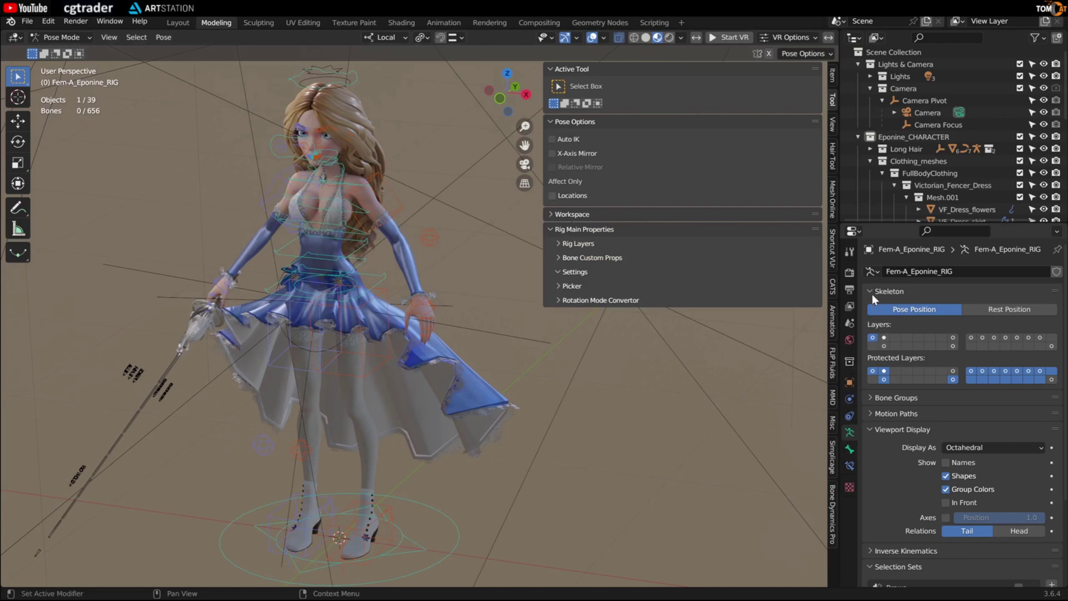
Display the Eponine rig's second and eighth bone layers in turn, and return to the first layer.
{"action": "left_click", "coordinate": [881, 339]}
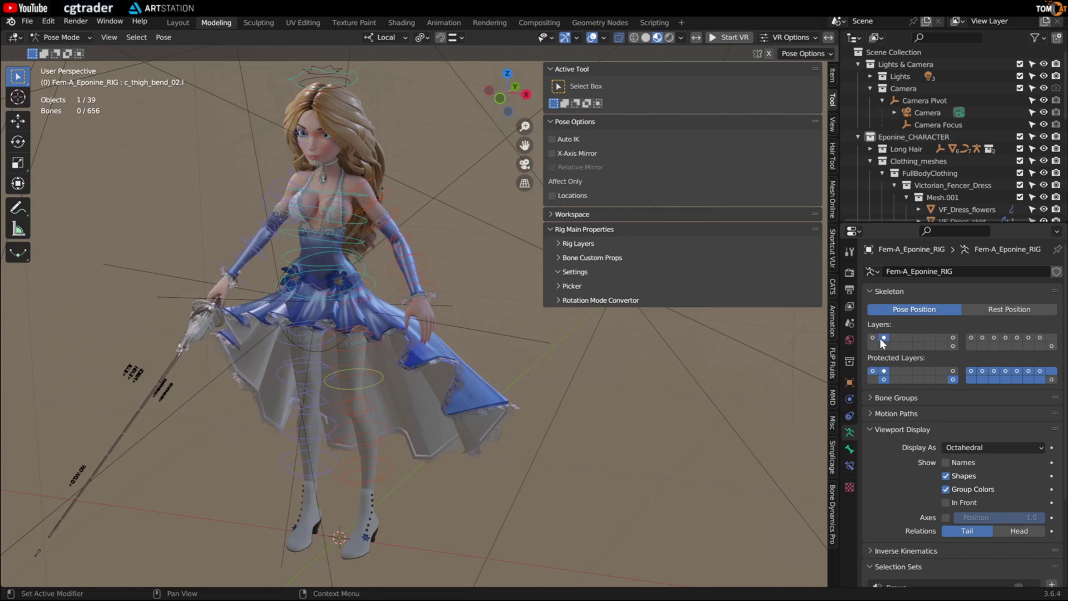
{"action": "left_click", "coordinate": [953, 338]}
{"action": "left_click", "coordinate": [873, 338]}
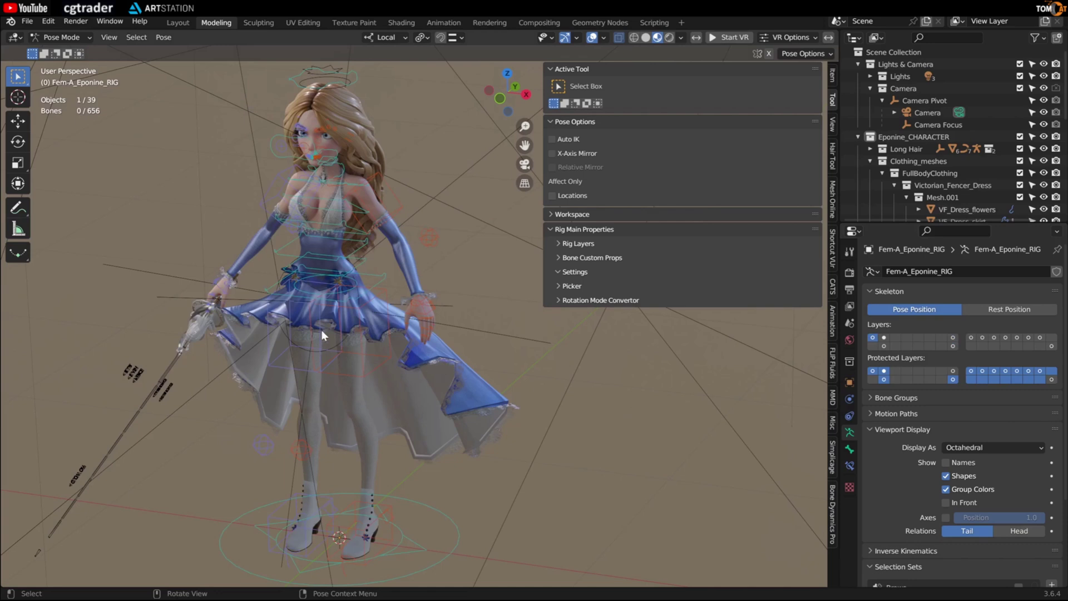
Try rotating the head control freely with the trackball rotation and return it to its original pose.
{"action": "left_click", "coordinate": [317, 96]}
{"action": "key", "text": "r"}
{"action": "key", "text": "r"}
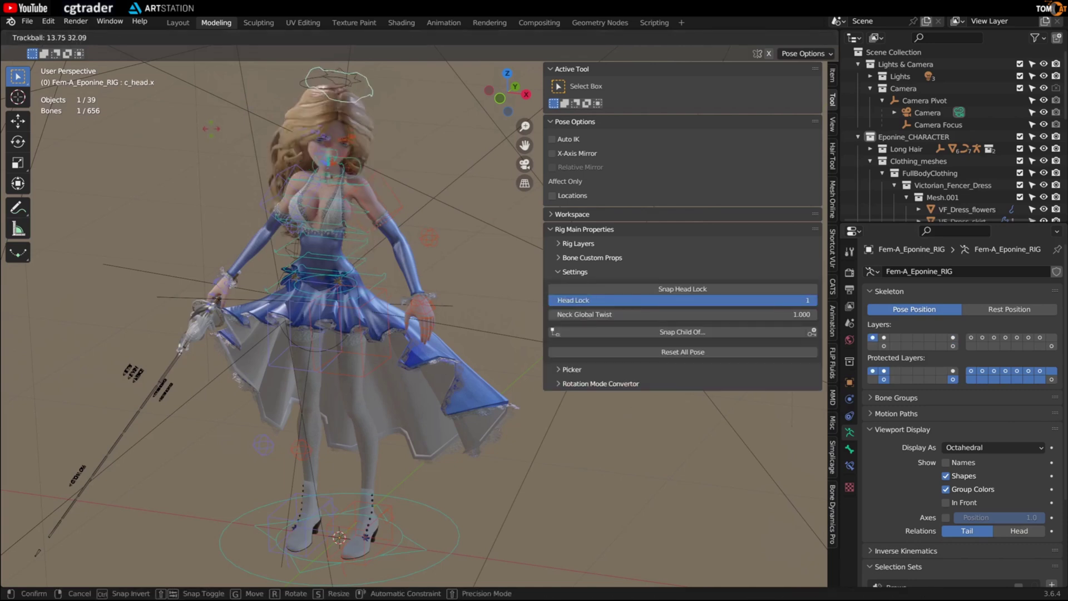
{"action": "left_click", "coordinate": [281, 426]}
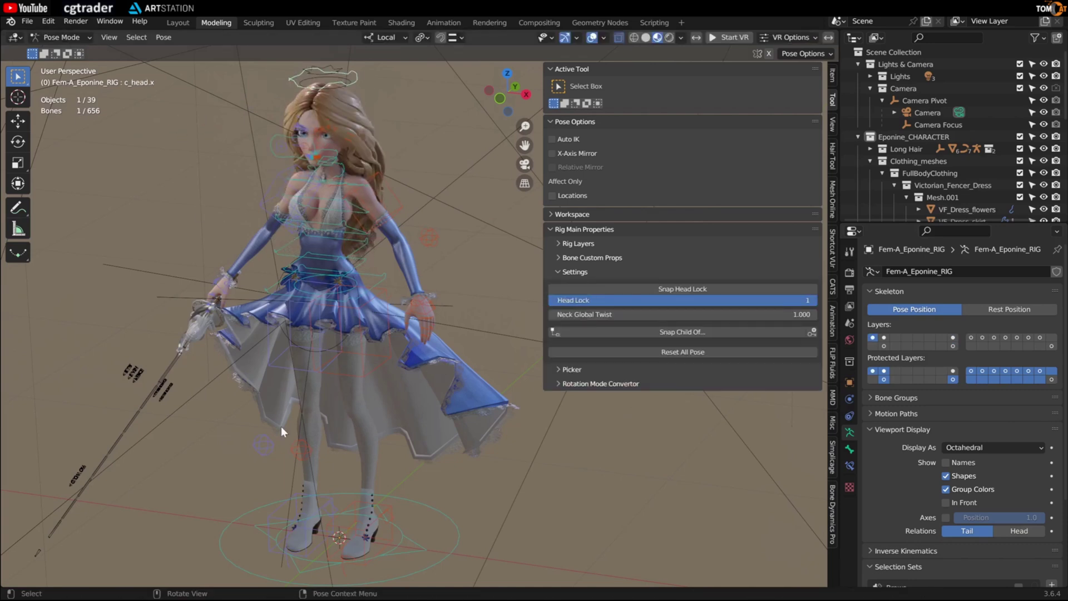
Raise the left foot IK control about 0.62 m along its local Z axis and display the second bone layer.
{"action": "left_click", "coordinate": [340, 493]}
{"action": "key", "text": "g"}
{"action": "key", "text": "z"}
{"action": "key", "text": "z"}
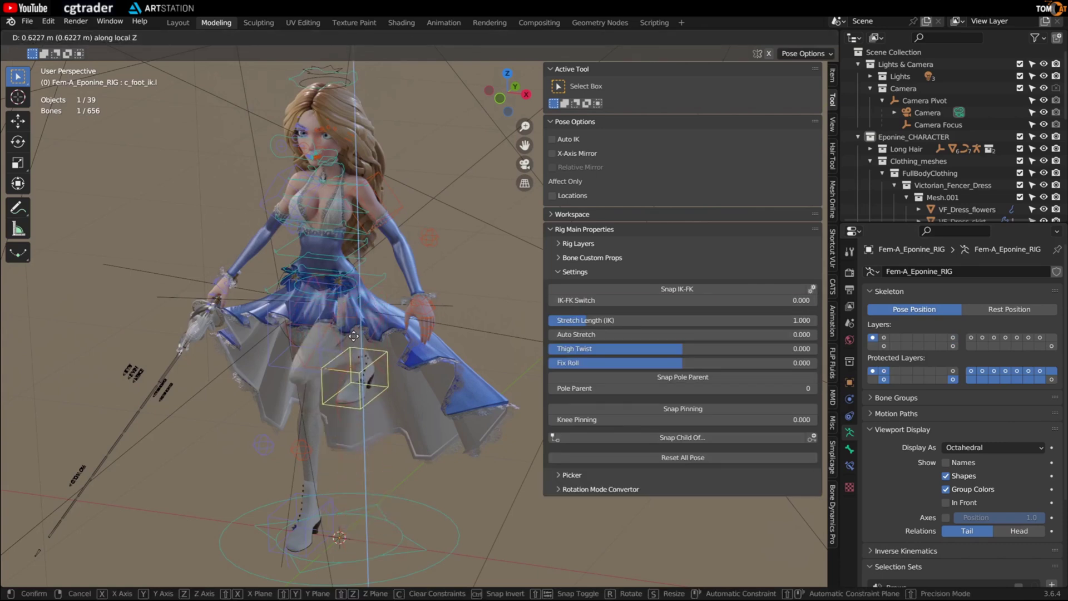
{"action": "left_click", "coordinate": [348, 361]}
{"action": "left_click", "coordinate": [549, 336]}
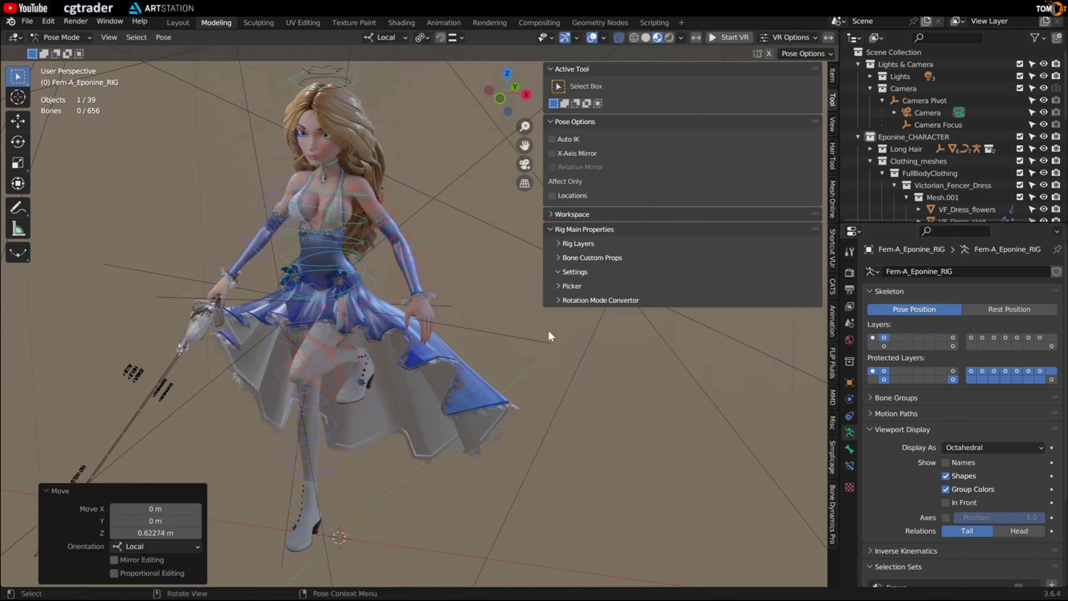
Nudge the left lower-leg bend control c_leg_bend_01.l and the knee control c_leg_stretch.l slightly downward to test fine leg shaping.
{"action": "left_click", "coordinate": [408, 275]}
{"action": "middle_click_drag", "start_coordinate": [359, 360], "coordinate": [265, 422]}
{"action": "scroll", "coordinate": [365, 389], "scroll_direction": "up", "scroll_amount": 3}
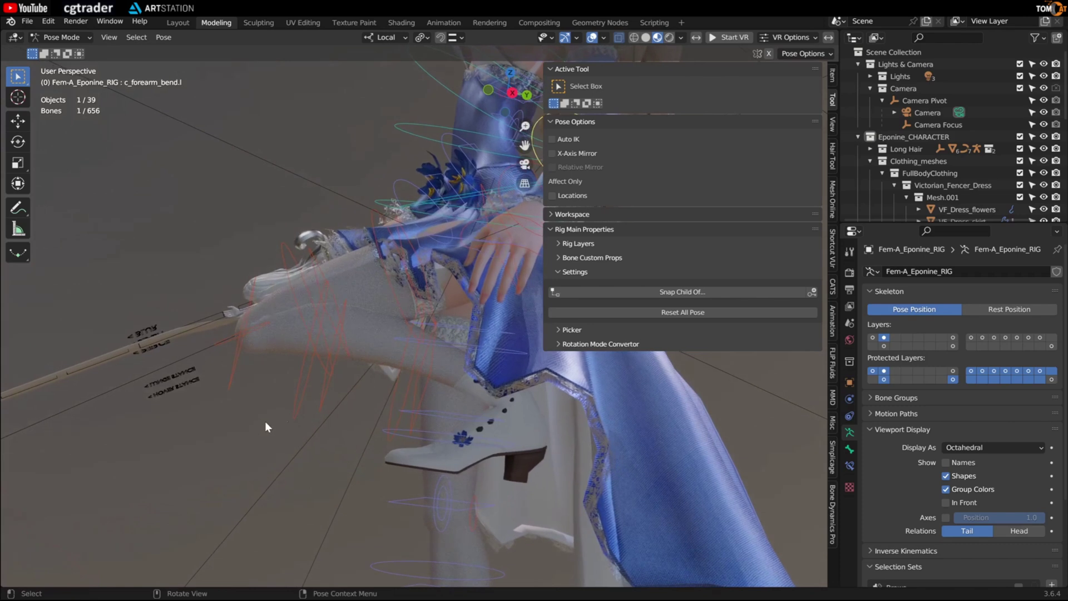
{"action": "left_click", "coordinate": [300, 398]}
{"action": "key", "text": "g"}
{"action": "left_click", "coordinate": [297, 413]}
{"action": "left_click", "coordinate": [232, 382]}
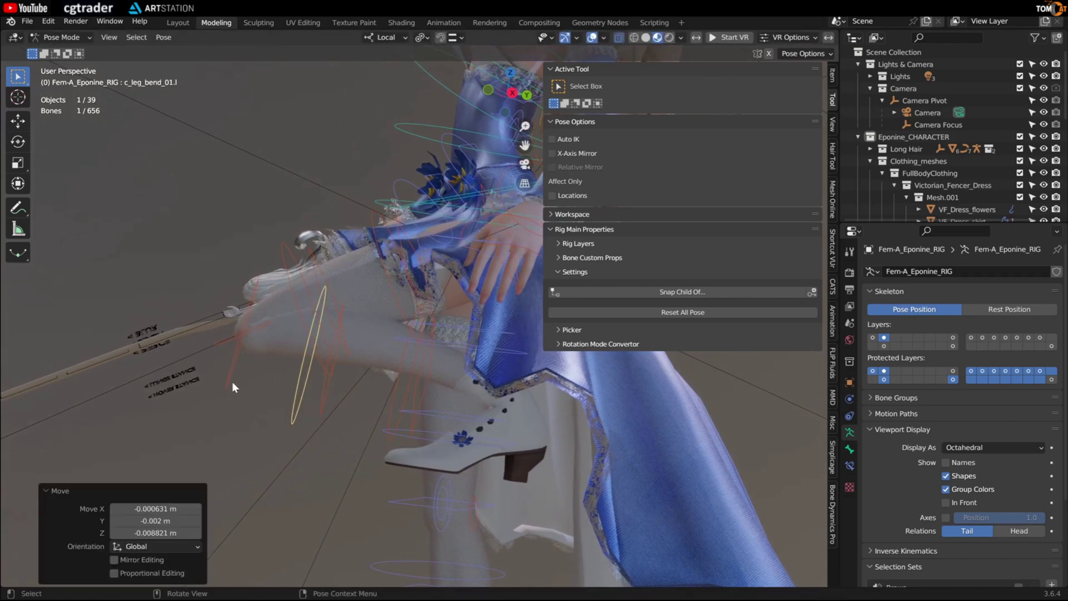
{"action": "key", "text": "g"}
{"action": "left_click", "coordinate": [232, 392]}
{"action": "middle_click_drag", "start_coordinate": [232, 392], "coordinate": [305, 348]}
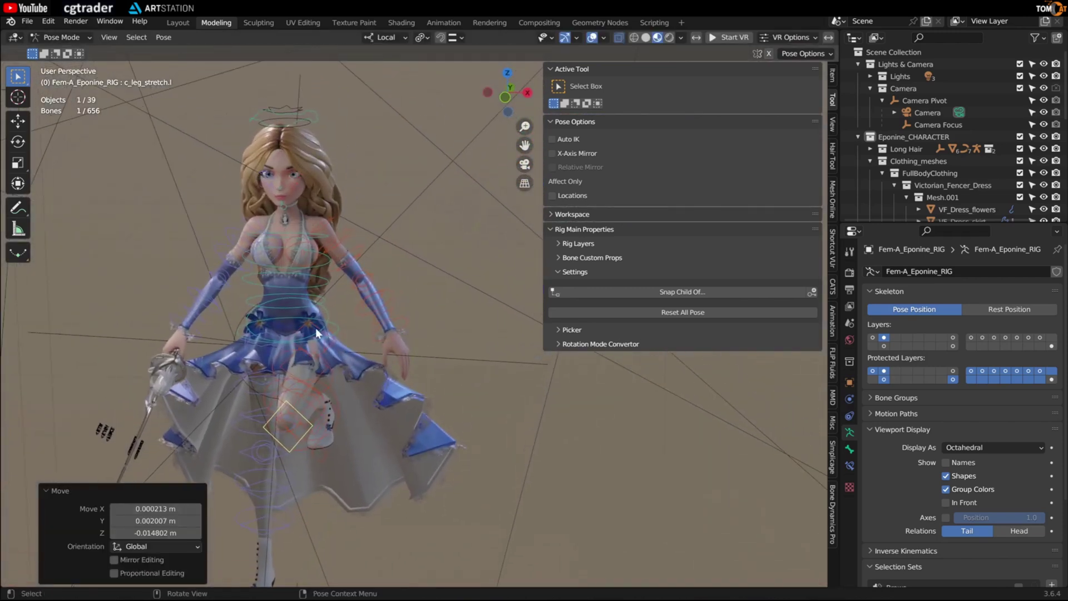
Display the rig's eighth bone layer, and undo the left-leg test moves back to the first layer.
{"action": "left_click", "coordinate": [953, 337]}
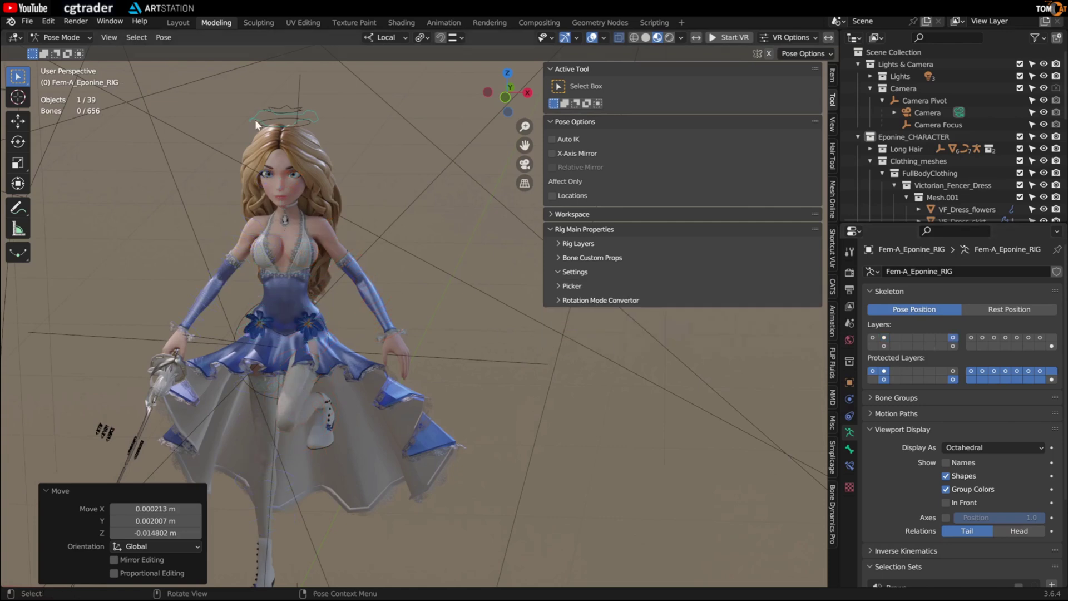
{"action": "key", "text": "ctrl+z"}
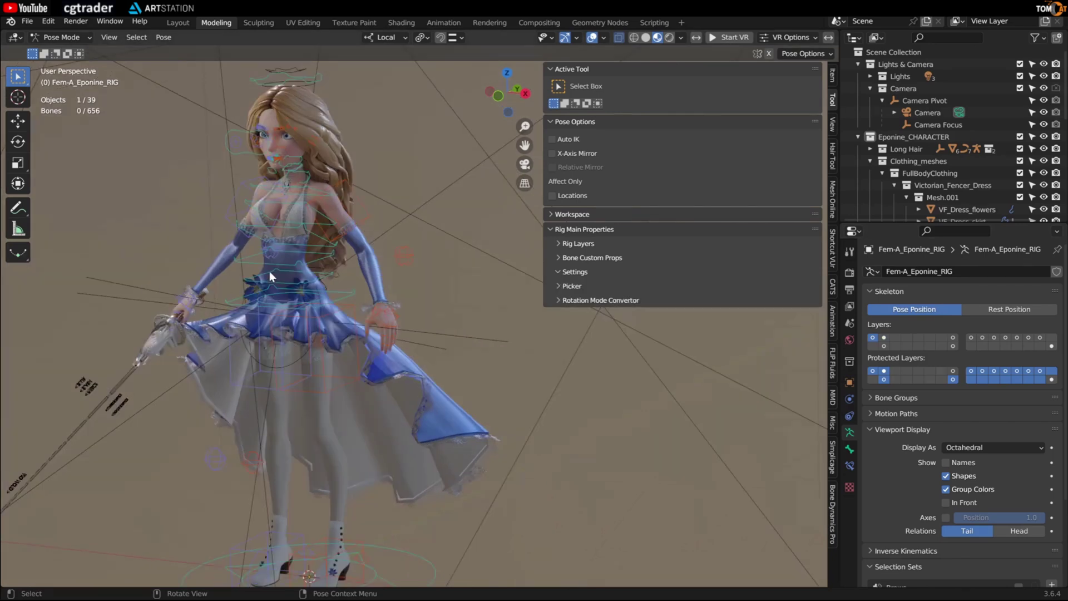
Switch to Object Mode, select the hair rig Fem-A_Hed_Ac_Har01_rig_RIG and enter Pose Mode on it.
{"action": "key", "text": "ctrl+Tab"}
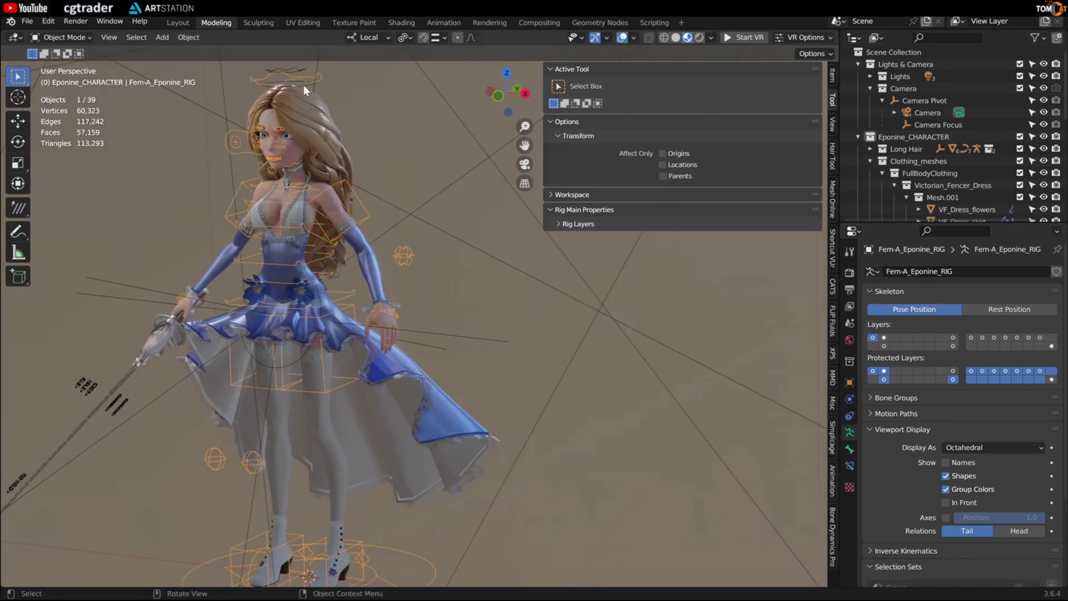
{"action": "left_click", "coordinate": [296, 68]}
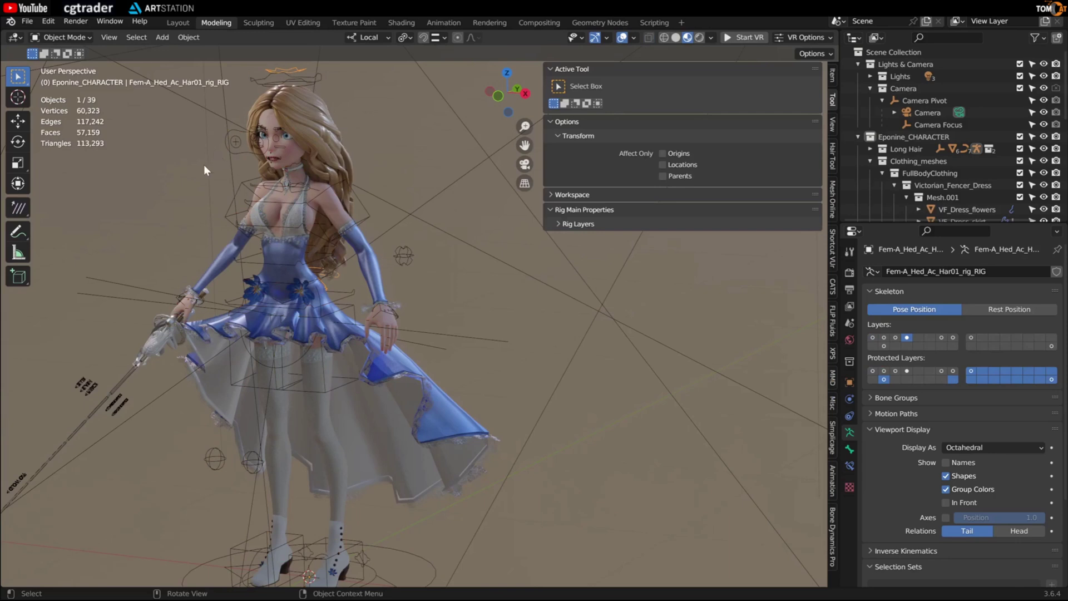
{"action": "key", "text": "ctrl+Tab"}
{"action": "middle_click_drag", "start_coordinate": [299, 352], "coordinate": [234, 309]}
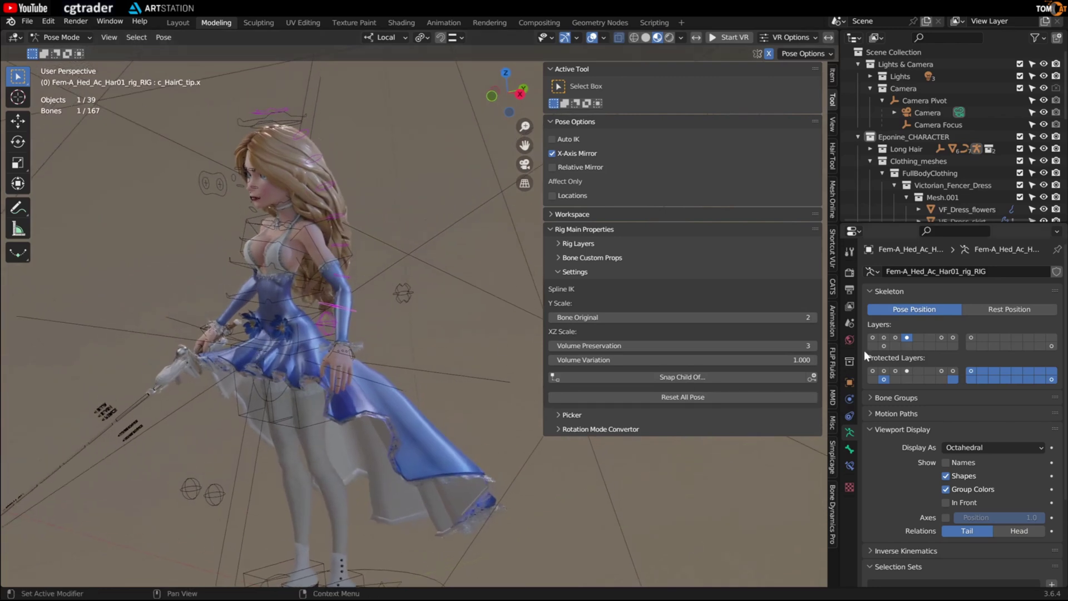
Examine the hair rig's first four bone layers one after another, selecting a hair tip control on the fourth.
{"action": "left_click", "coordinate": [873, 337]}
{"action": "middle_click_drag", "start_coordinate": [465, 405], "coordinate": [535, 386]}
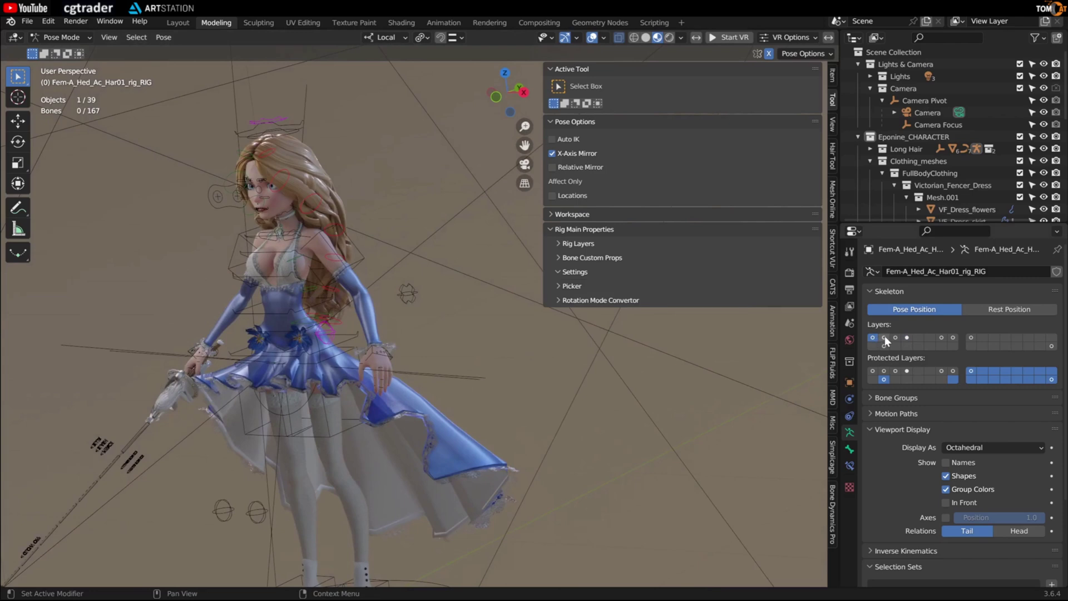
{"action": "middle_click_drag", "start_coordinate": [369, 399], "coordinate": [330, 379]}
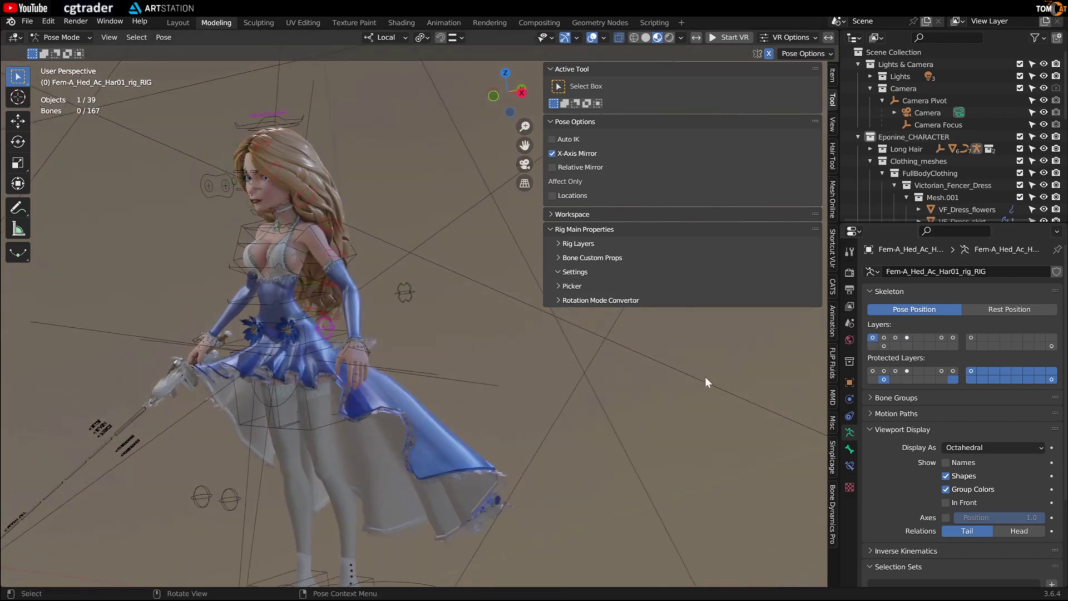
{"action": "middle_click_drag", "start_coordinate": [355, 337], "coordinate": [334, 239]}
{"action": "left_click", "coordinate": [884, 338]}
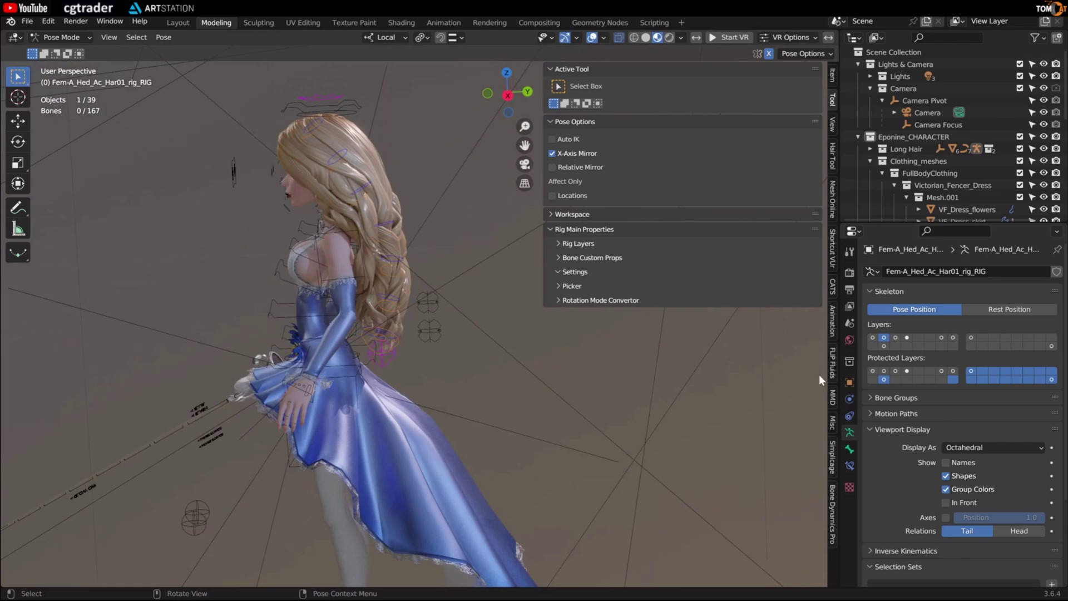
{"action": "left_click", "coordinate": [896, 337]}
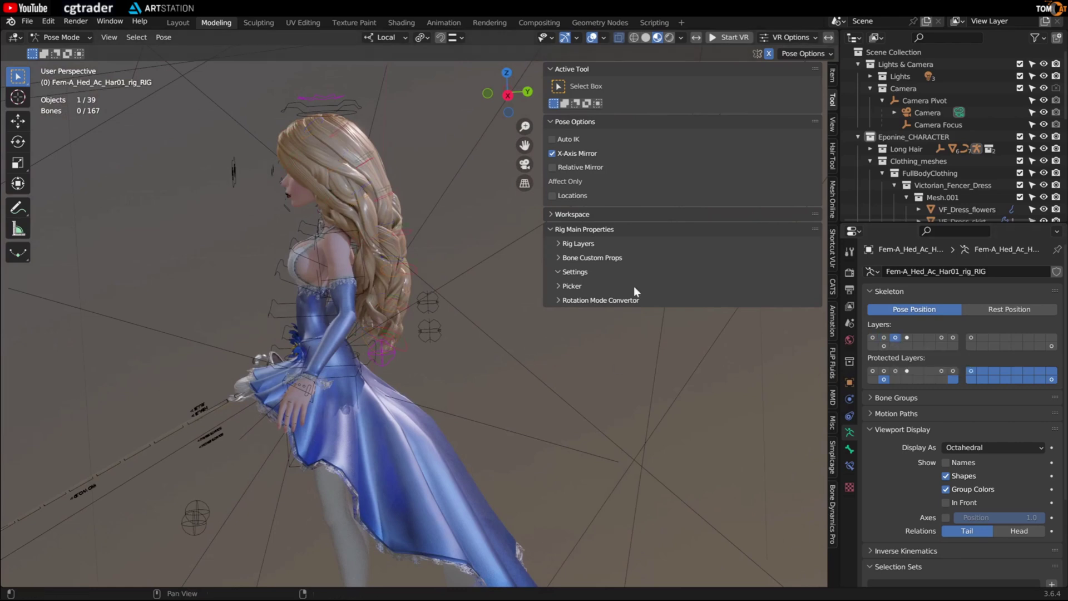
{"action": "left_click", "coordinate": [906, 337]}
{"action": "left_click", "coordinate": [381, 356]}
{"action": "middle_click_drag", "start_coordinate": [378, 367], "coordinate": [357, 372]}
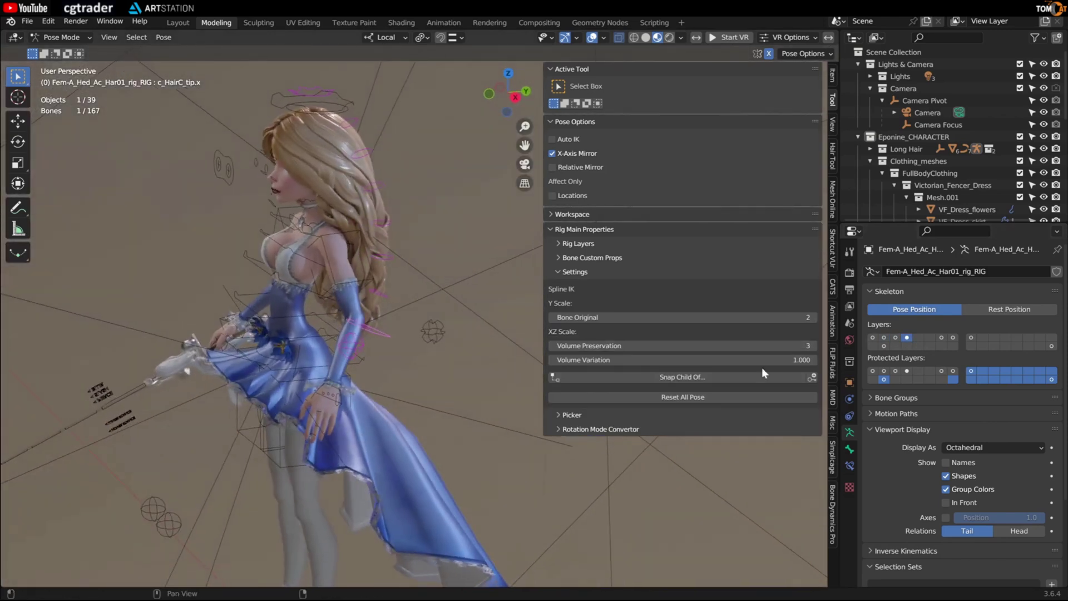
Return to the hair rig's first bone layer and try moving the main Hair_Control backward, away from the body.
{"action": "left_click", "coordinate": [873, 337]}
{"action": "middle_click_drag", "start_coordinate": [500, 367], "coordinate": [362, 380]}
{"action": "left_click", "coordinate": [381, 371]}
{"action": "key", "text": "g"}
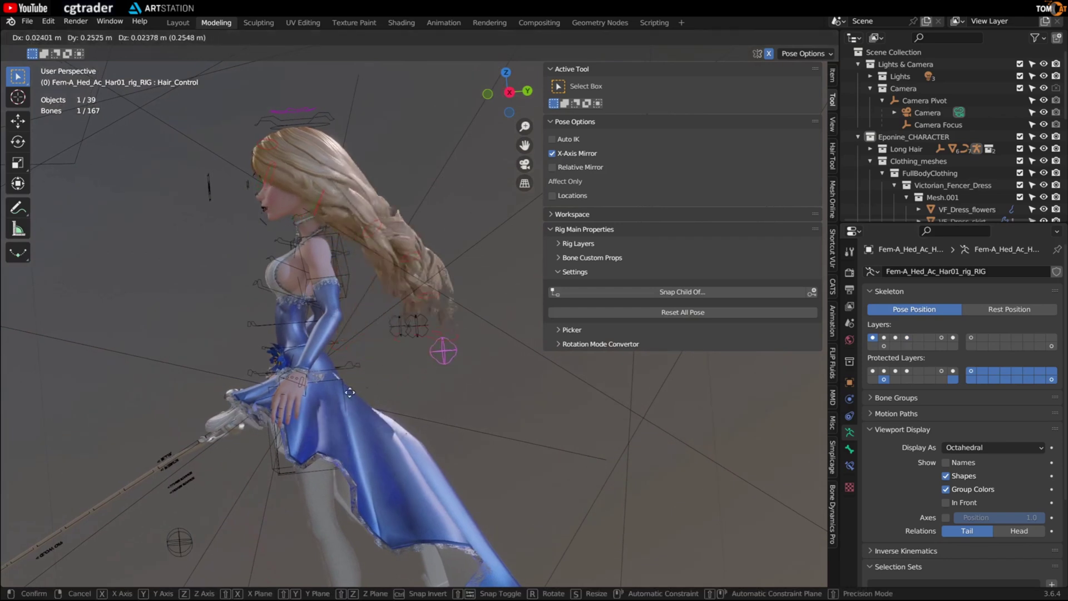
{"action": "left_click", "coordinate": [266, 318]}
Move the left hair strand's tip control c_HairA_tip.l outward by about 0.33 m in X, 0.32 m in Y and 0.04 m in Z.
{"action": "middle_click_drag", "start_coordinate": [266, 318], "coordinate": [376, 322]}
{"action": "mouse_move", "coordinate": [303, 371]}
{"action": "middle_mouse_down"}
{"action": "mouse_move", "coordinate": [355, 413]}
{"action": "mouse_move", "coordinate": [345, 359]}
{"action": "mouse_move", "coordinate": [315, 407]}
{"action": "mouse_move", "coordinate": [326, 392]}
{"action": "mouse_move", "coordinate": [312, 343]}
{"action": "mouse_move", "coordinate": [299, 373]}
{"action": "middle_mouse_up"}
{"action": "left_click", "coordinate": [343, 341]}
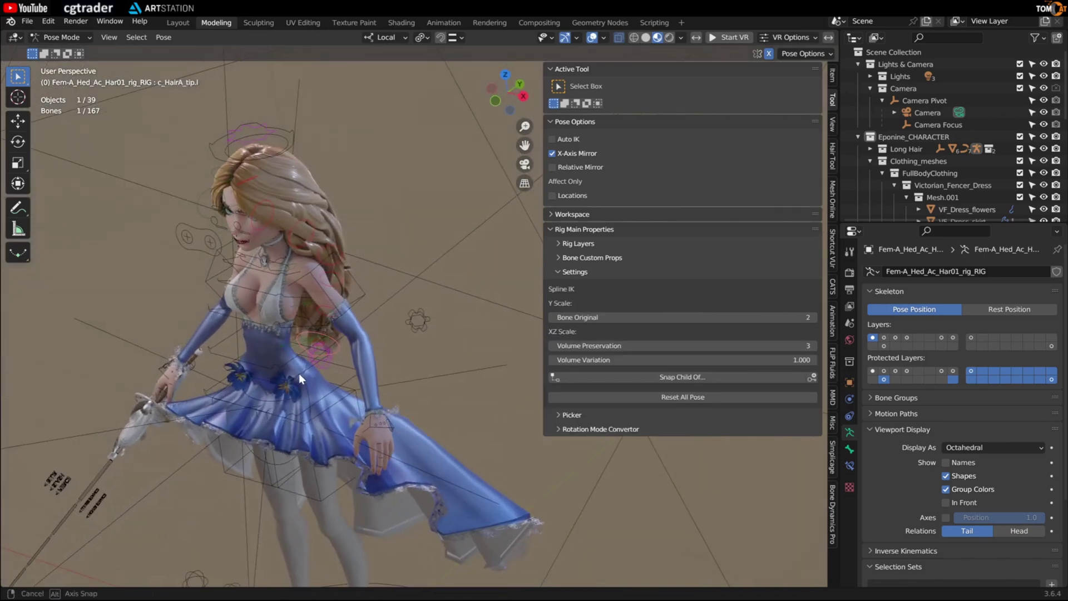
{"action": "key", "text": "g"}
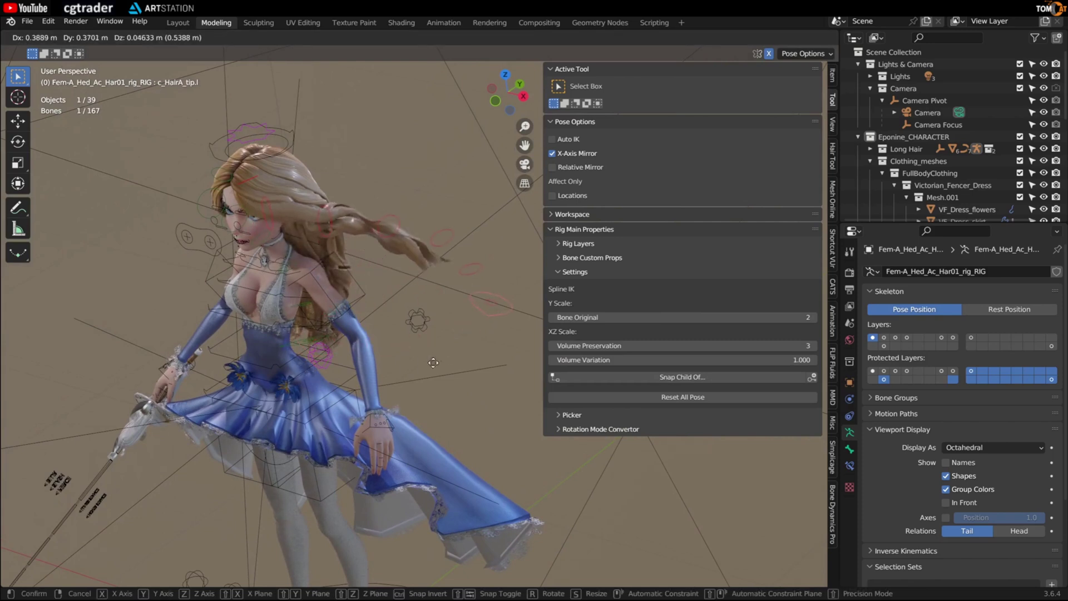
{"action": "middle_click_drag", "start_coordinate": [318, 323], "coordinate": [339, 289]}
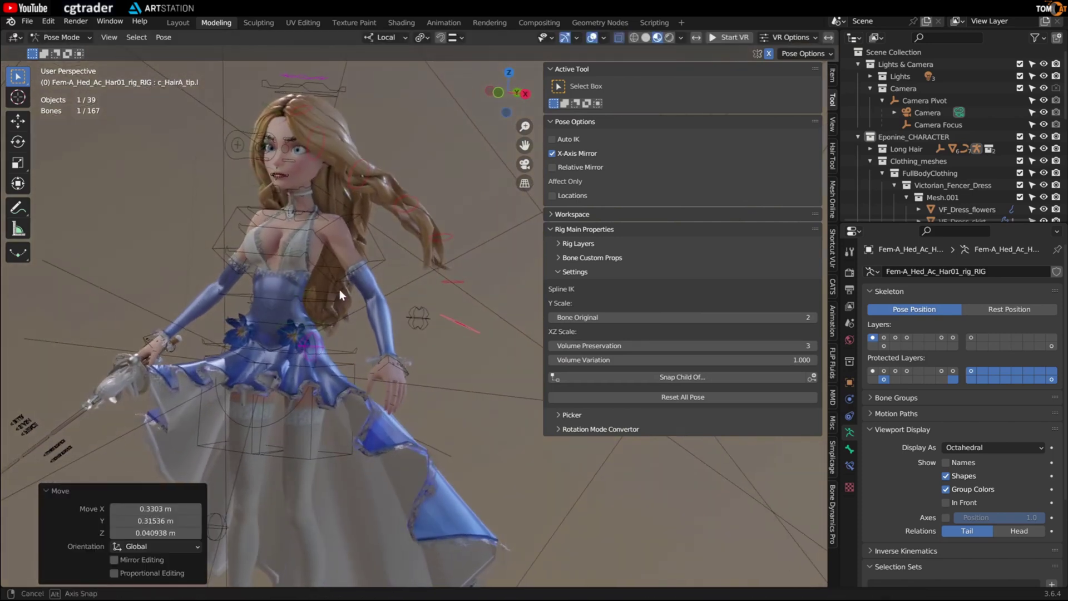
Try moving the left strand's control c_HairA_04.l, and restore the whole strand to its original pose.
{"action": "left_click", "coordinate": [396, 226]}
{"action": "key", "text": "g"}
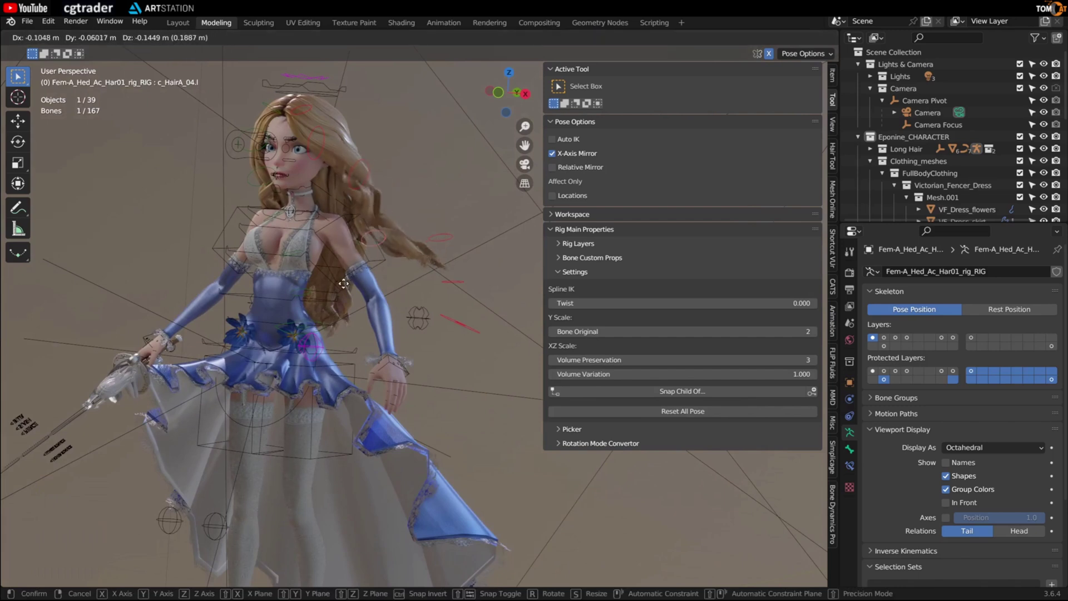
{"action": "left_click", "coordinate": [389, 218]}
{"action": "left_click", "coordinate": [439, 313]}
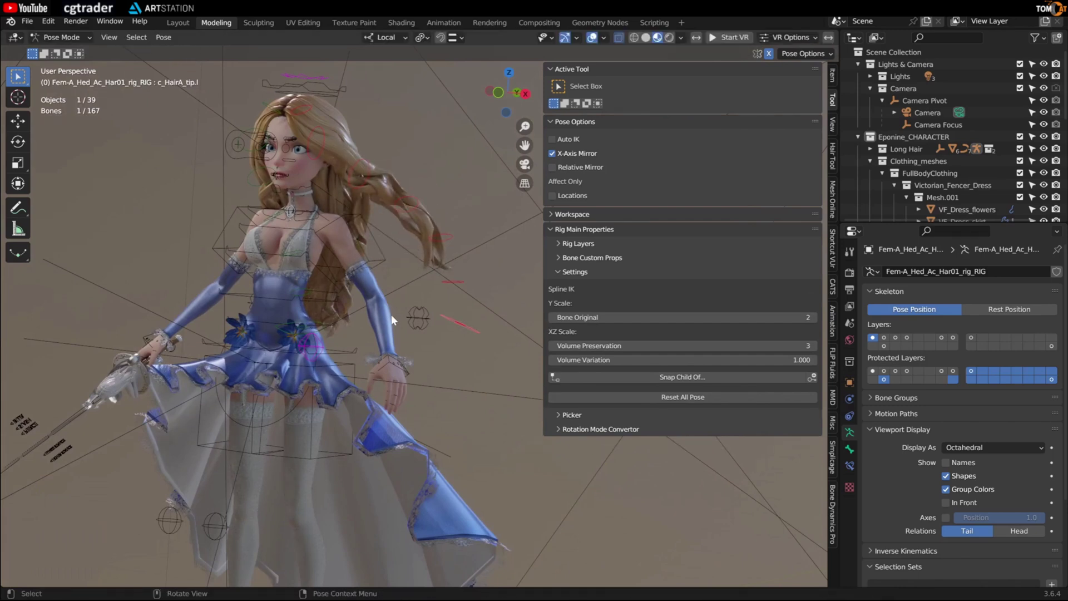
{"action": "mouse_move", "coordinate": [375, 305]}
{"action": "middle_mouse_down"}
{"action": "mouse_move", "coordinate": [349, 315]}
{"action": "mouse_move", "coordinate": [407, 333]}
{"action": "mouse_move", "coordinate": [424, 306]}
{"action": "mouse_move", "coordinate": [403, 316]}
{"action": "mouse_move", "coordinate": [355, 306]}
{"action": "mouse_move", "coordinate": [371, 313]}
{"action": "middle_mouse_up"}
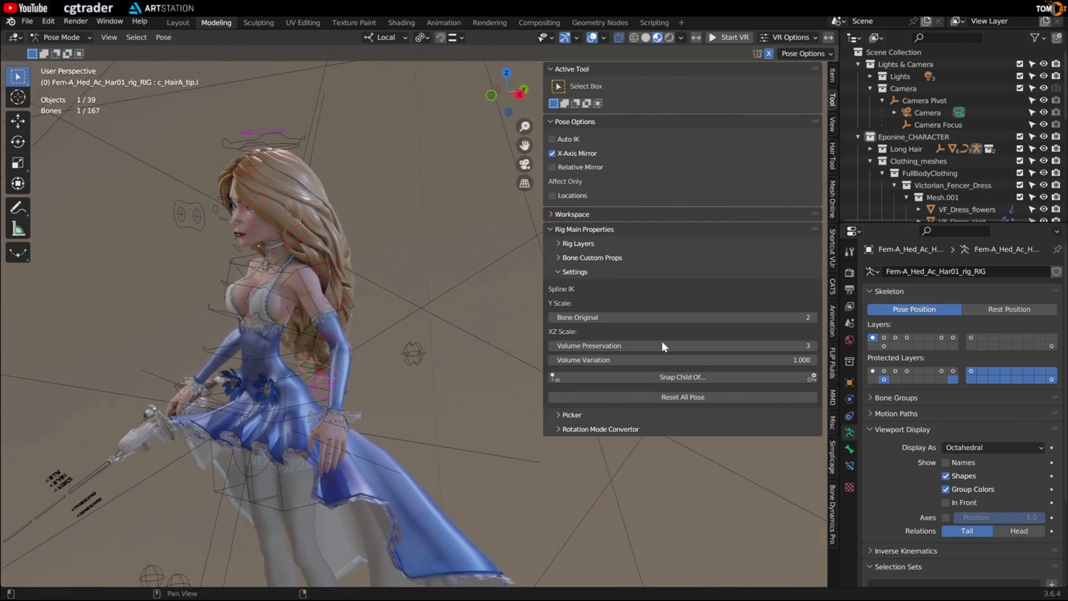
Display only the hair rig's eighth bone layer and examine the main hair control around the head and hair.
{"action": "left_click", "coordinate": [952, 338]}
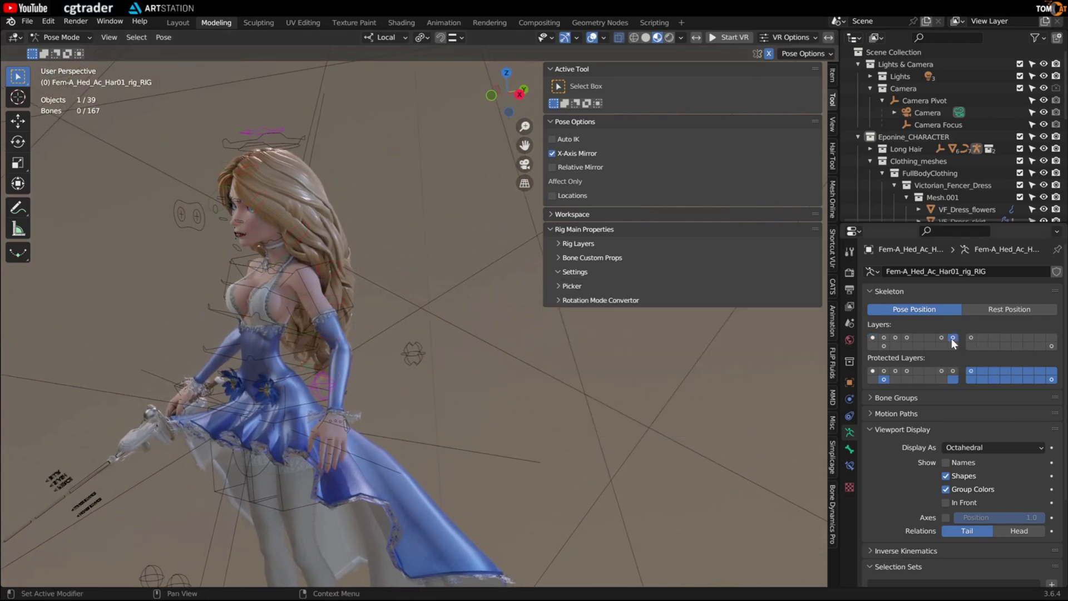
{"action": "middle_click_drag", "start_coordinate": [506, 356], "coordinate": [638, 396]}
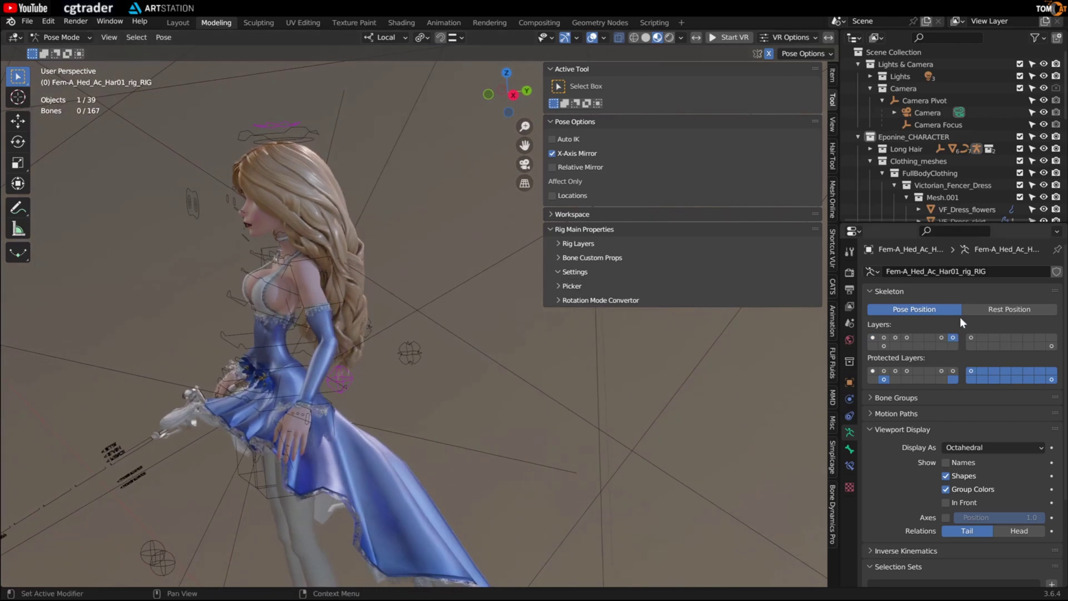
{"action": "left_click", "coordinate": [338, 379]}
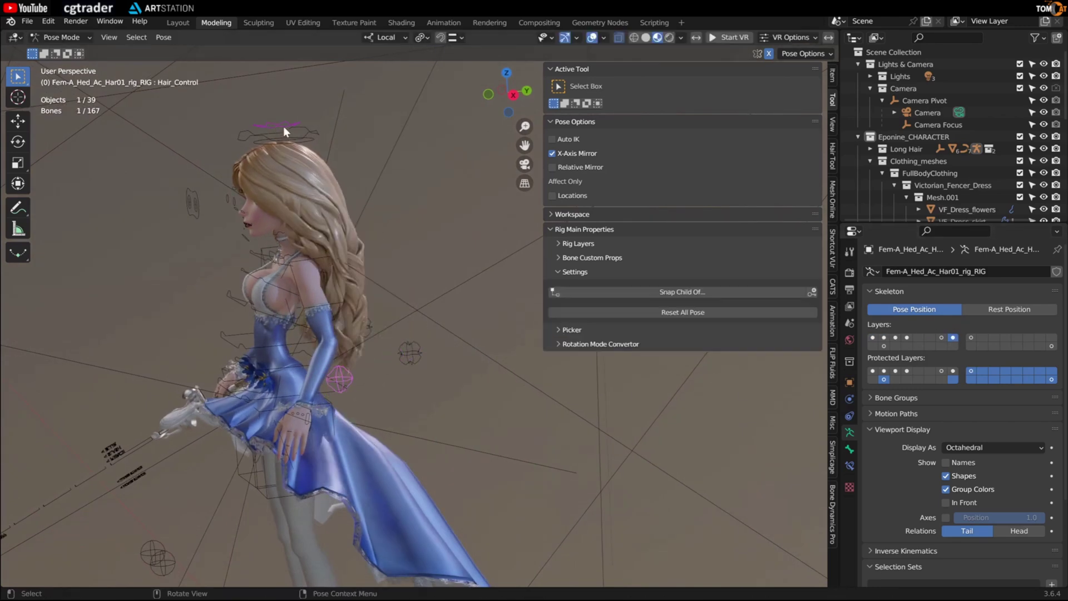
{"action": "middle_click_drag", "start_coordinate": [302, 263], "coordinate": [318, 245]}
{"action": "left_click", "coordinate": [177, 285]}
{"action": "middle_click_drag", "start_coordinate": [177, 285], "coordinate": [270, 305]}
Switch to Object Mode, select the dress rig VF_Dress_Rig.001 and enter Pose Mode on it.
{"action": "key", "text": "ctrl+Tab"}
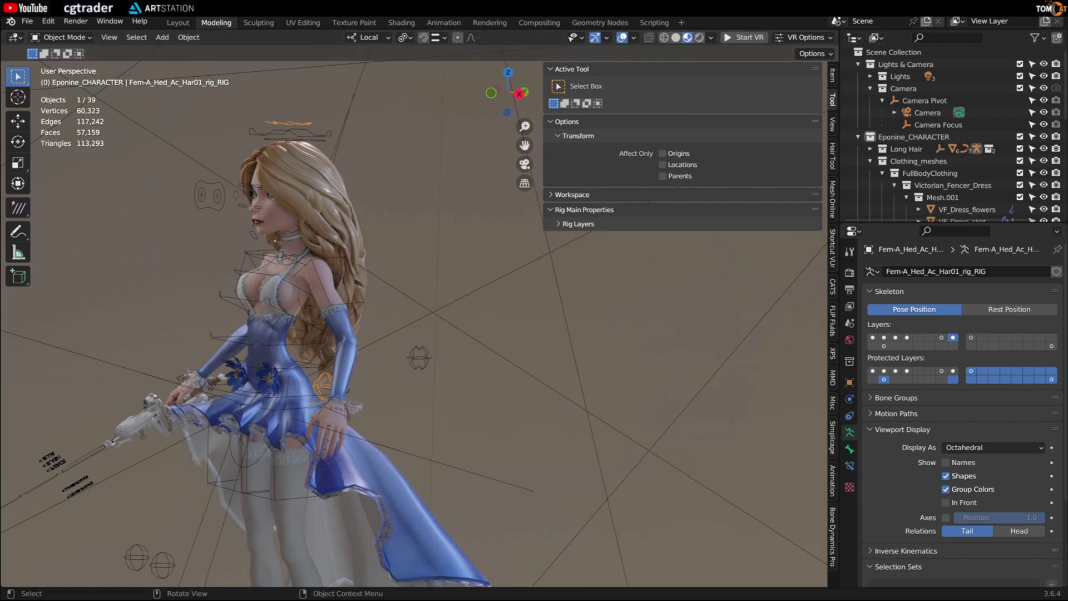
{"action": "middle_click_drag", "start_coordinate": [360, 314], "coordinate": [362, 189], "text": "shift"}
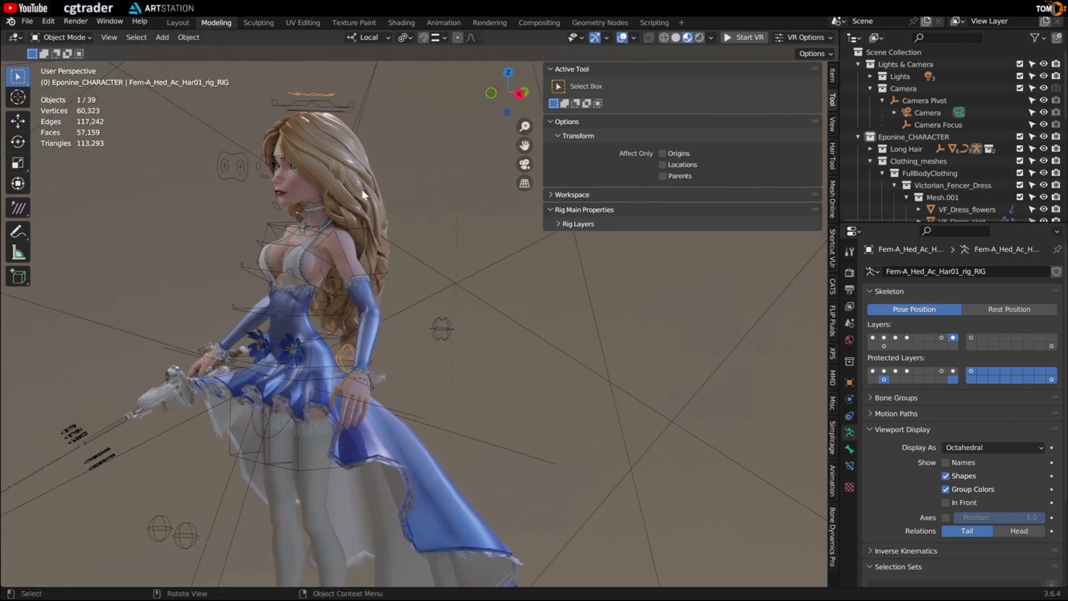
{"action": "left_click", "coordinate": [342, 111]}
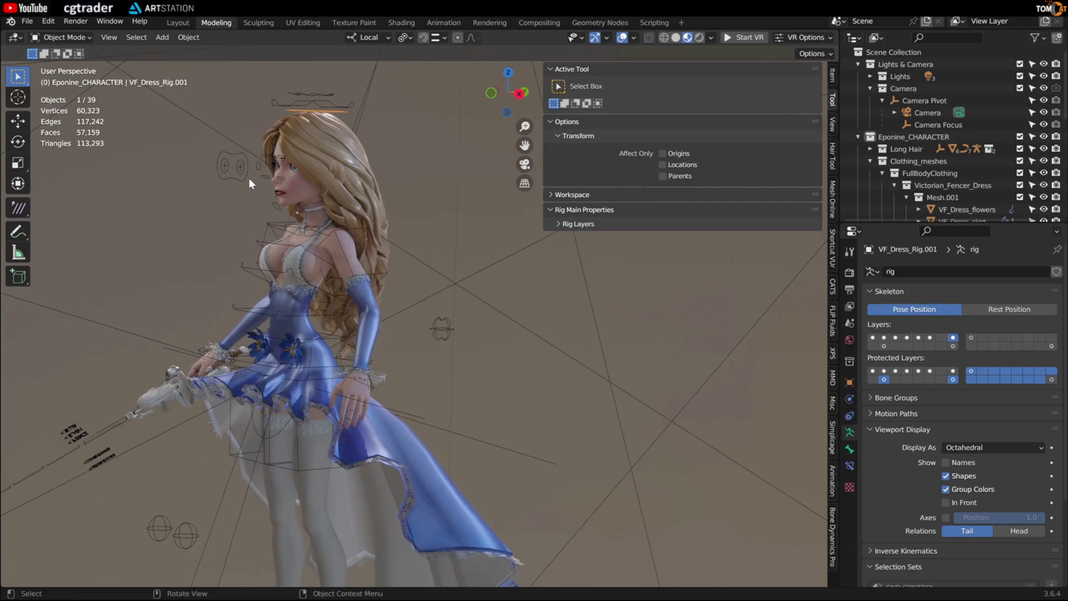
{"action": "key", "text": "ctrl+Tab"}
Display the dress rig's first bone layer and examine the controls around the skirt.
{"action": "scroll", "coordinate": [273, 300], "scroll_direction": "down", "scroll_amount": 1}
{"action": "scroll", "coordinate": [345, 328], "scroll_direction": "down", "scroll_amount": 1}
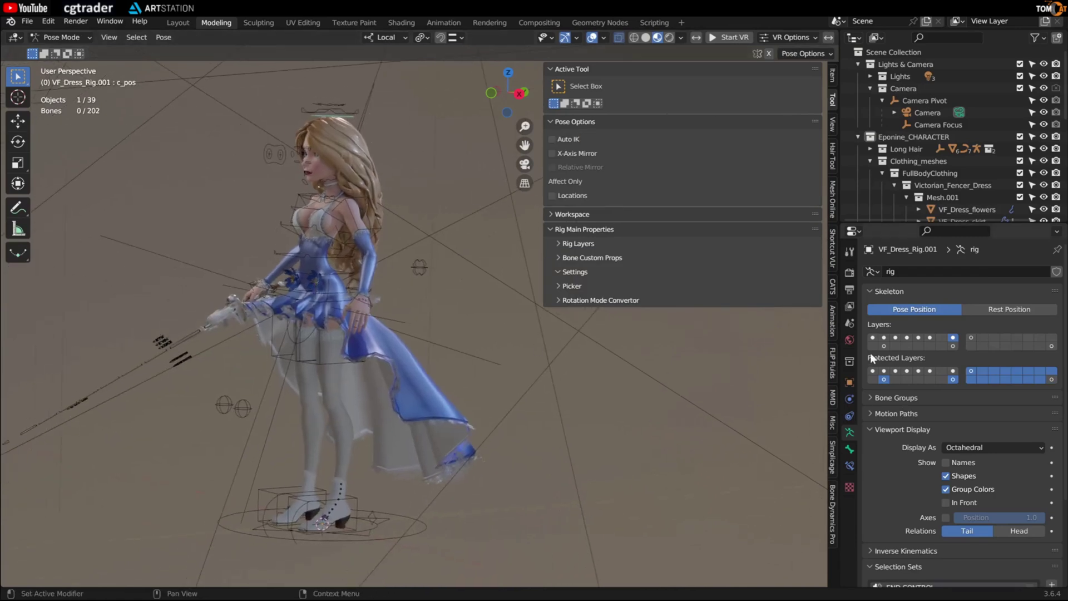
{"action": "left_click", "coordinate": [873, 338]}
{"action": "middle_click_drag", "start_coordinate": [448, 326], "coordinate": [558, 402]}
{"action": "scroll", "coordinate": [365, 389], "scroll_direction": "up", "scroll_amount": 2}
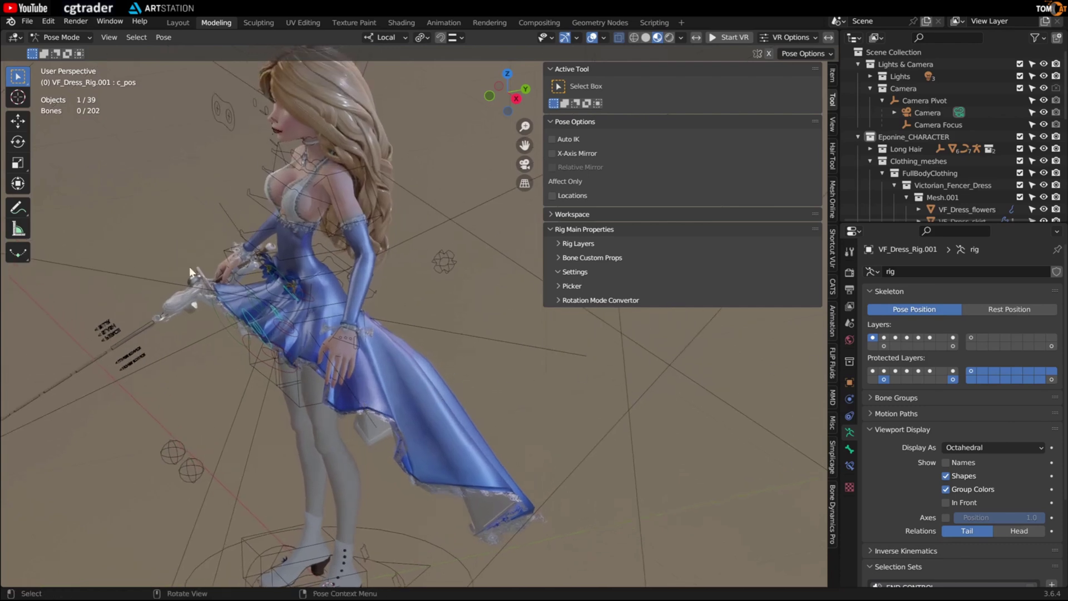
{"action": "left_click", "coordinate": [323, 402]}
{"action": "left_click", "coordinate": [278, 376]}
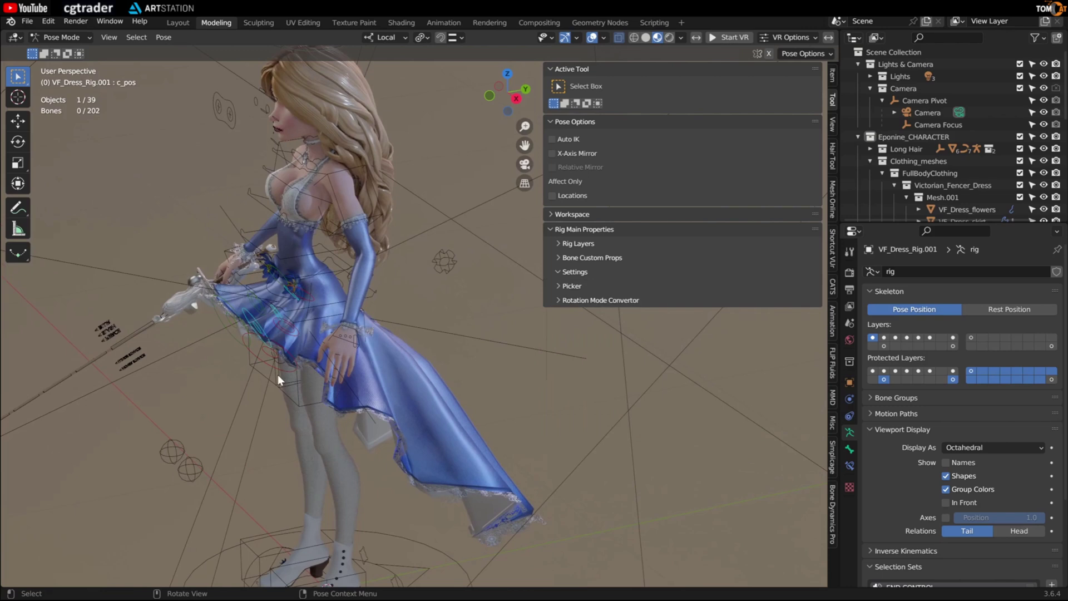
Display the dress rig's first, second and third bone layers in turn and try out a skirt tip control on each.
{"action": "left_click", "coordinate": [276, 386]}
{"action": "middle_click_drag", "start_coordinate": [285, 387], "coordinate": [302, 367]}
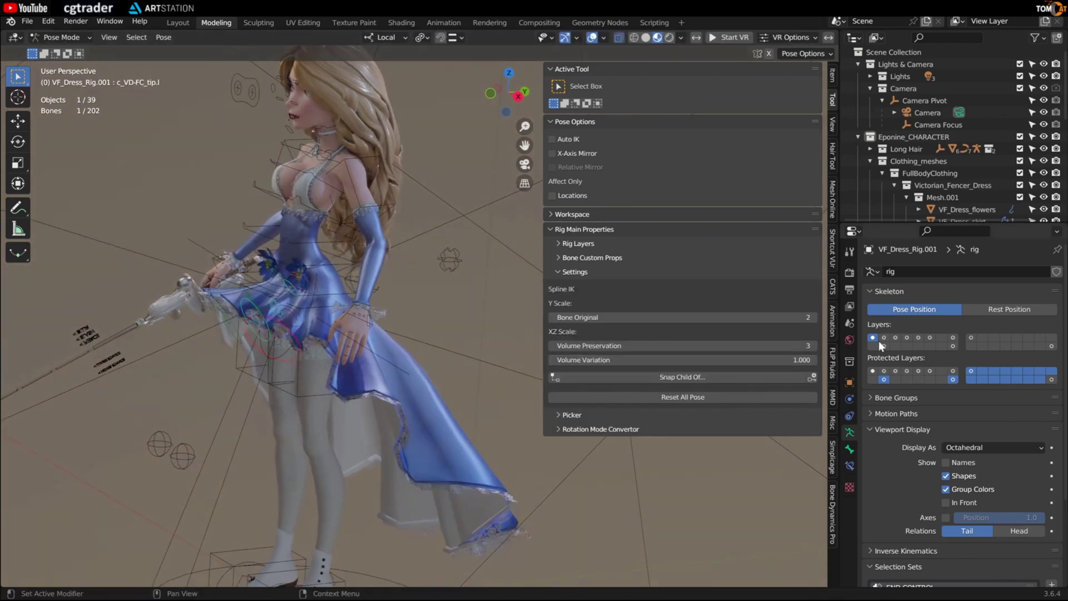
{"action": "left_click", "coordinate": [298, 383]}
{"action": "left_click", "coordinate": [302, 375]}
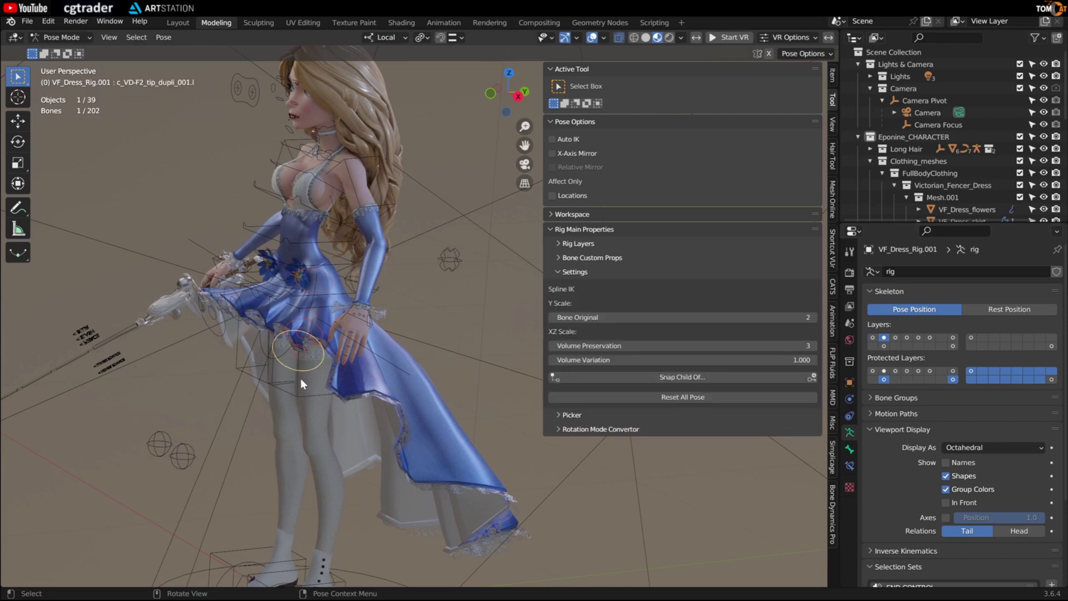
{"action": "left_click", "coordinate": [362, 412]}
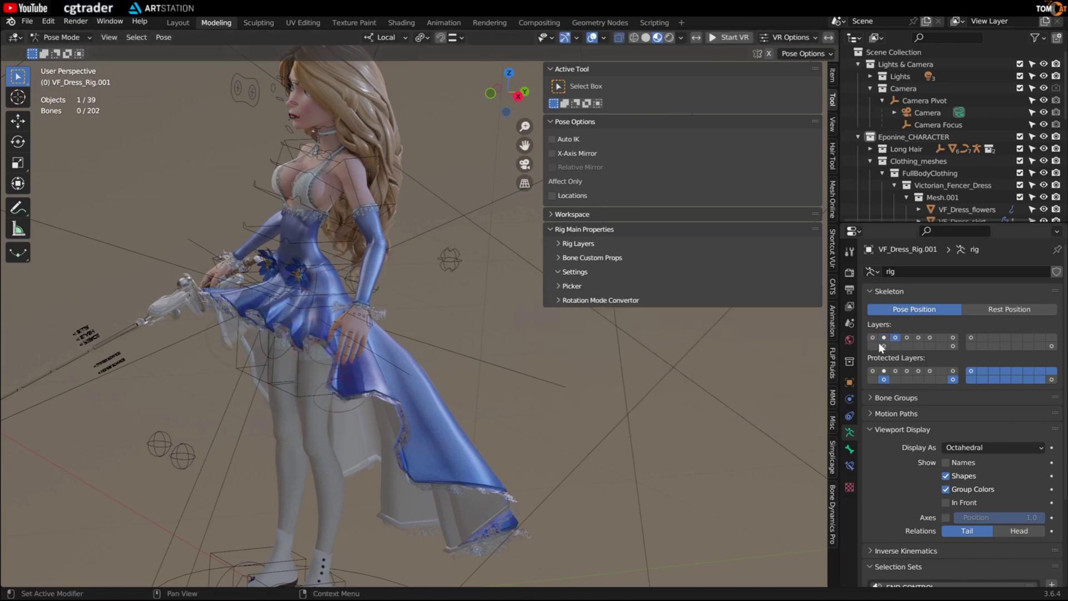
{"action": "left_click", "coordinate": [336, 415]}
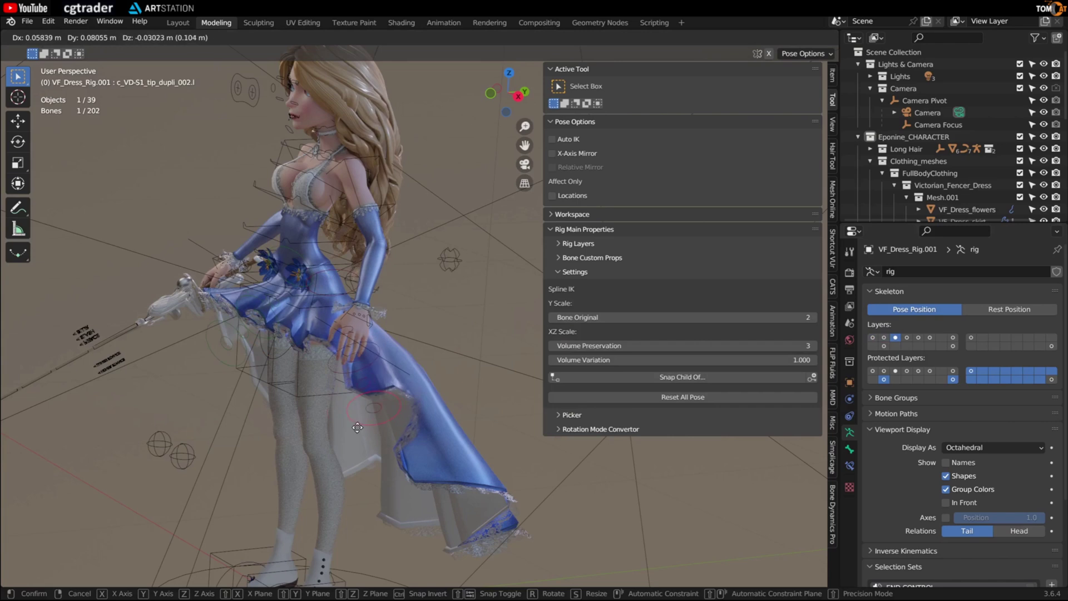
Display only the dress rig's fourth bone layer and try moving a control on the left side of the skirt.
{"action": "left_click", "coordinate": [908, 339]}
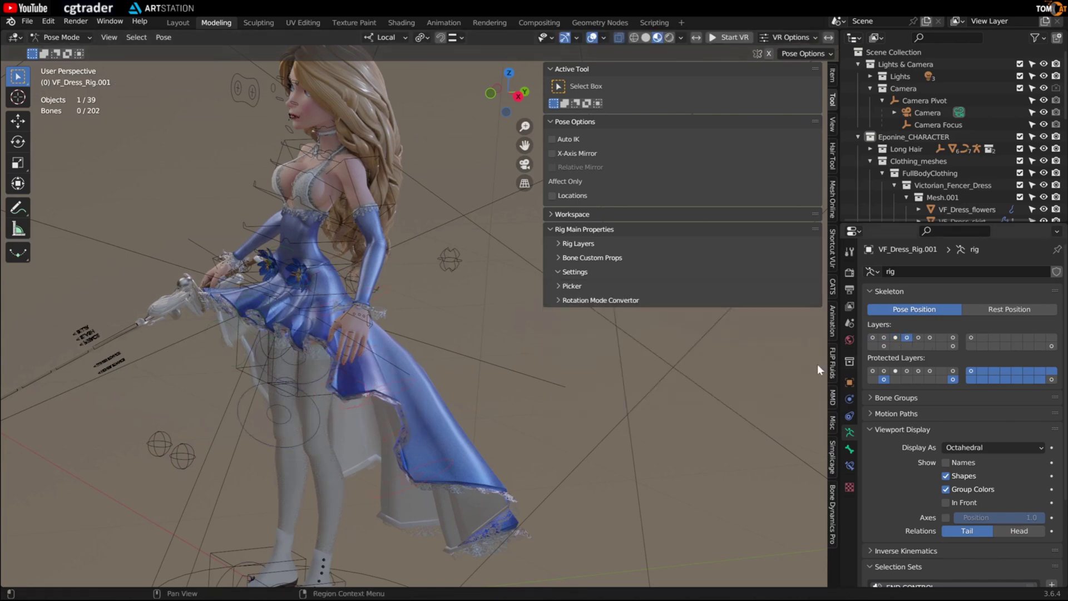
{"action": "left_click", "coordinate": [448, 474]}
{"action": "key", "text": "g"}
{"action": "left_click", "coordinate": [429, 479]}
Display only the dress rig's fifth bone layer and select the tip control c_VD-S3_tip_dupli_004.l to examine its area of the skirt.
{"action": "left_click", "coordinate": [918, 338]}
{"action": "middle_click_drag", "start_coordinate": [607, 356], "coordinate": [385, 309]}
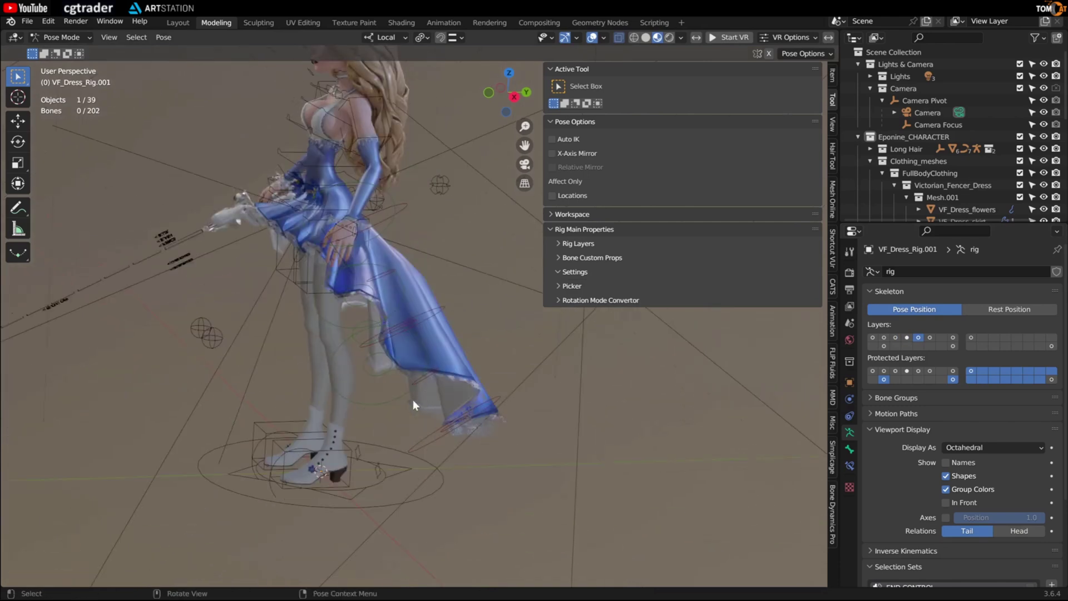
{"action": "middle_click_drag", "start_coordinate": [413, 400], "coordinate": [405, 440]}
{"action": "left_click", "coordinate": [415, 443]}
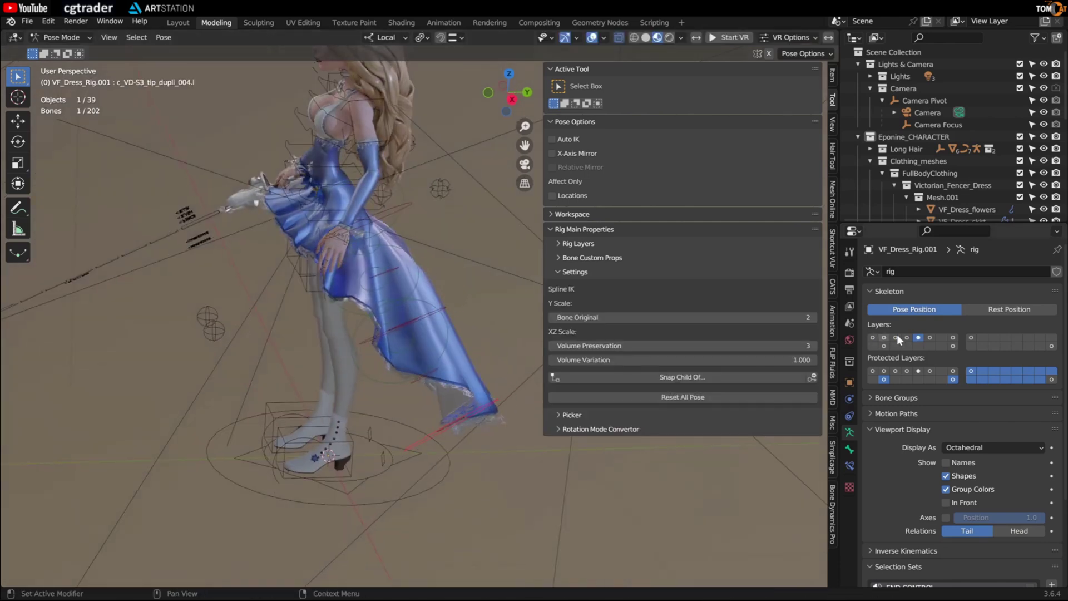
Display only the dress rig's sixth bone layer and try moving the two controls at the end of the train together.
{"action": "left_click", "coordinate": [929, 338]}
{"action": "middle_click_drag", "start_coordinate": [581, 389], "coordinate": [526, 393]}
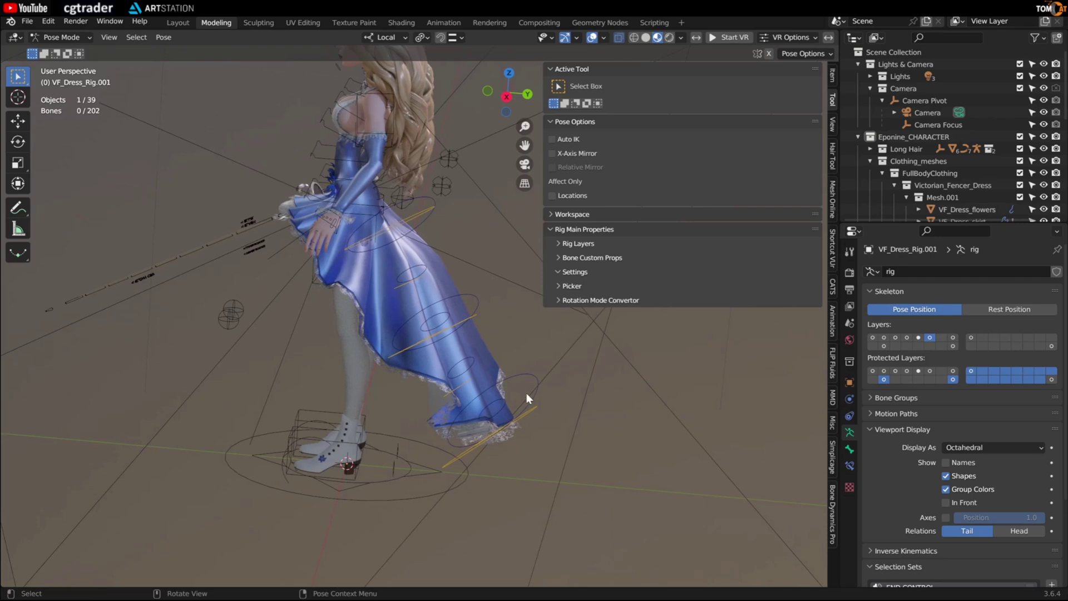
{"action": "left_click_drag", "start_coordinate": [527, 393], "coordinate": [469, 442]}
{"action": "middle_click_drag", "start_coordinate": [469, 433], "coordinate": [342, 424]}
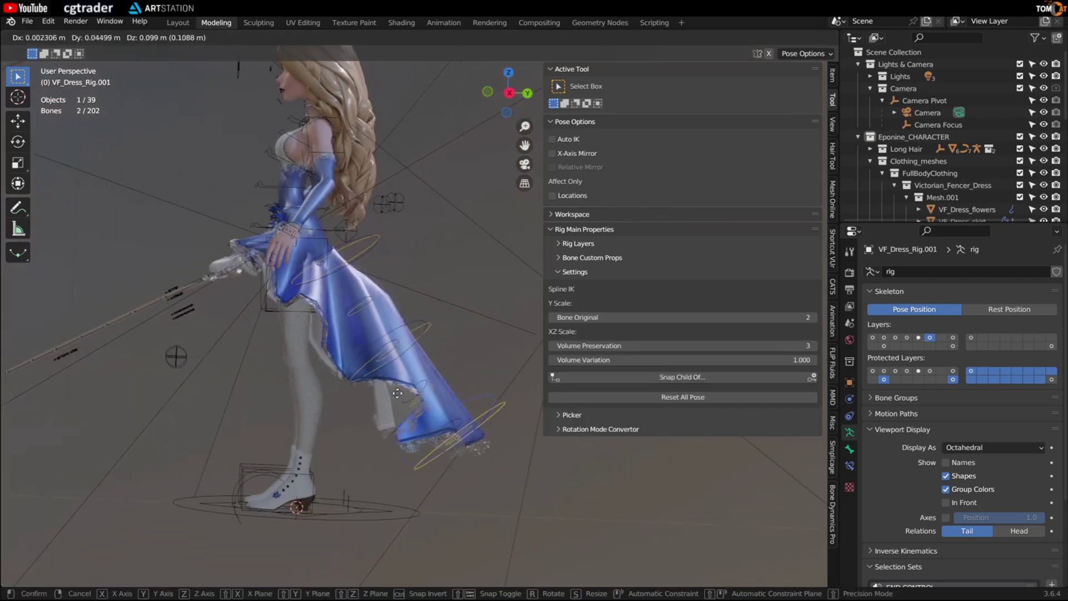
{"action": "middle_click_drag", "start_coordinate": [266, 402], "coordinate": [319, 340]}
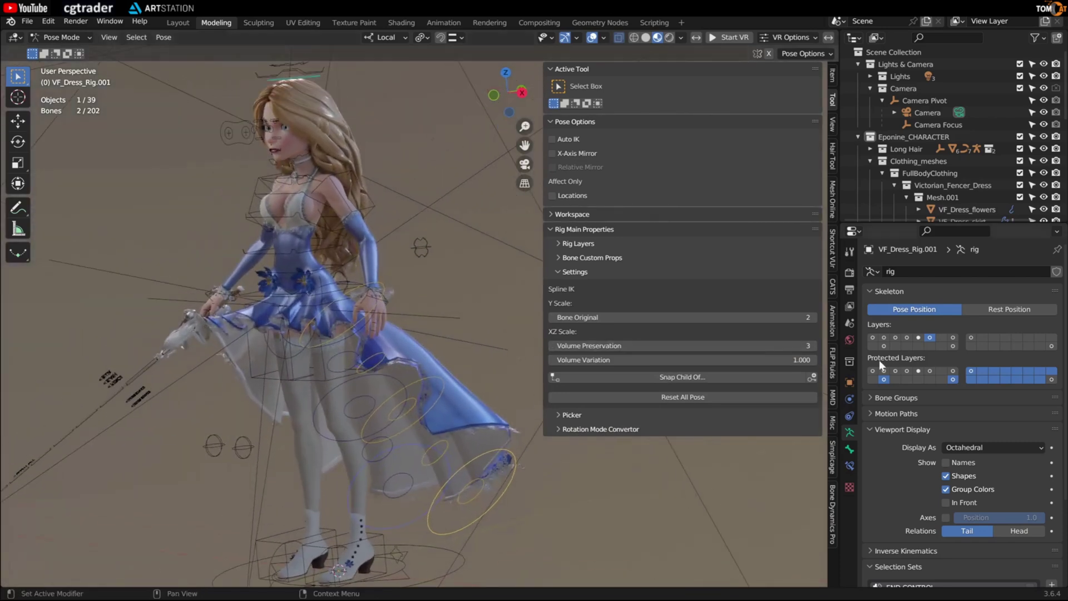
Display the dress rig's eighth and fourth bone layers in turn and examine the controls around the character.
{"action": "left_click", "coordinate": [953, 337]}
{"action": "middle_click_drag", "start_coordinate": [342, 309], "coordinate": [313, 265]}
{"action": "key", "text": "ctrl+Tab"}
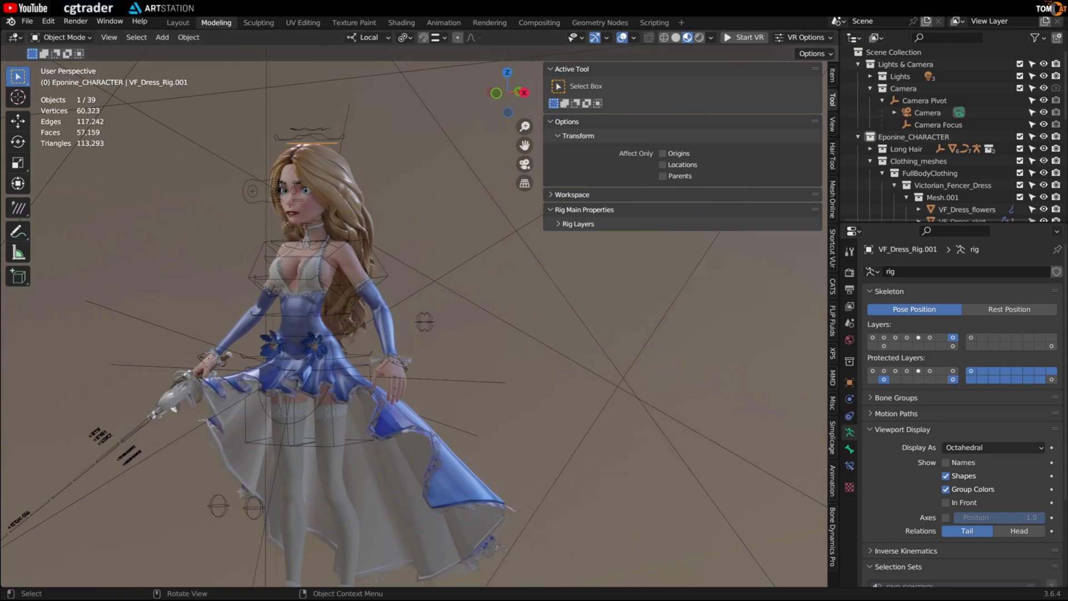
{"action": "key", "text": "ctrl+Tab"}
{"action": "middle_click_drag", "start_coordinate": [311, 278], "coordinate": [295, 298]}
{"action": "middle_click_drag", "start_coordinate": [307, 240], "coordinate": [286, 252]}
{"action": "middle_click_drag", "start_coordinate": [398, 165], "coordinate": [372, 148]}
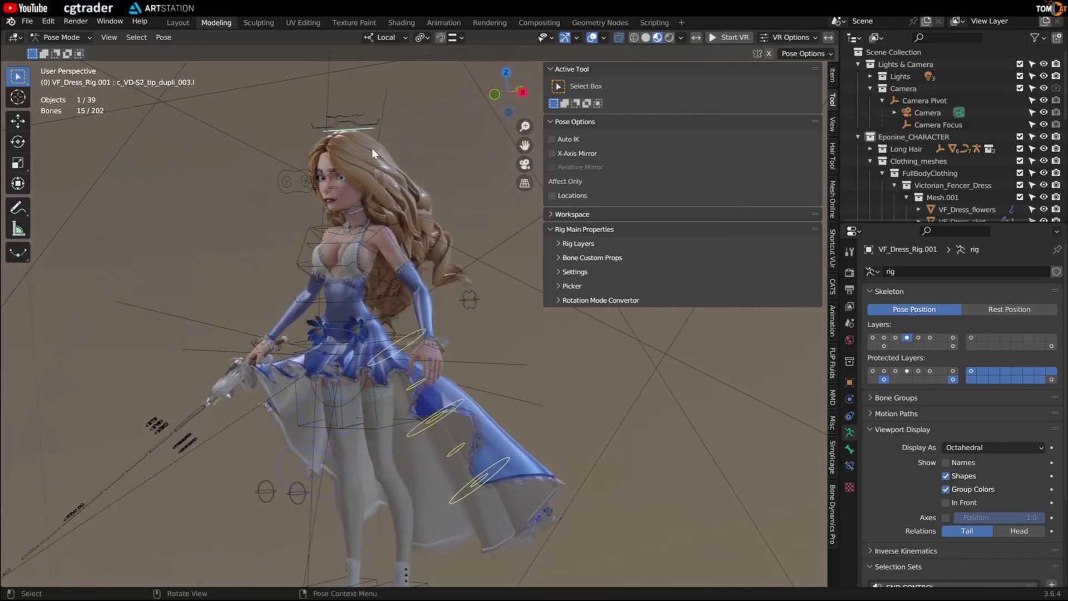
{"action": "scroll", "coordinate": [372, 148], "scroll_direction": "up", "scroll_amount": 3}
Select the dress, hair and body rigs together in Object Mode, enter Pose Mode on all three and deselect every bone.
{"action": "key", "text": "ctrl+Tab"}
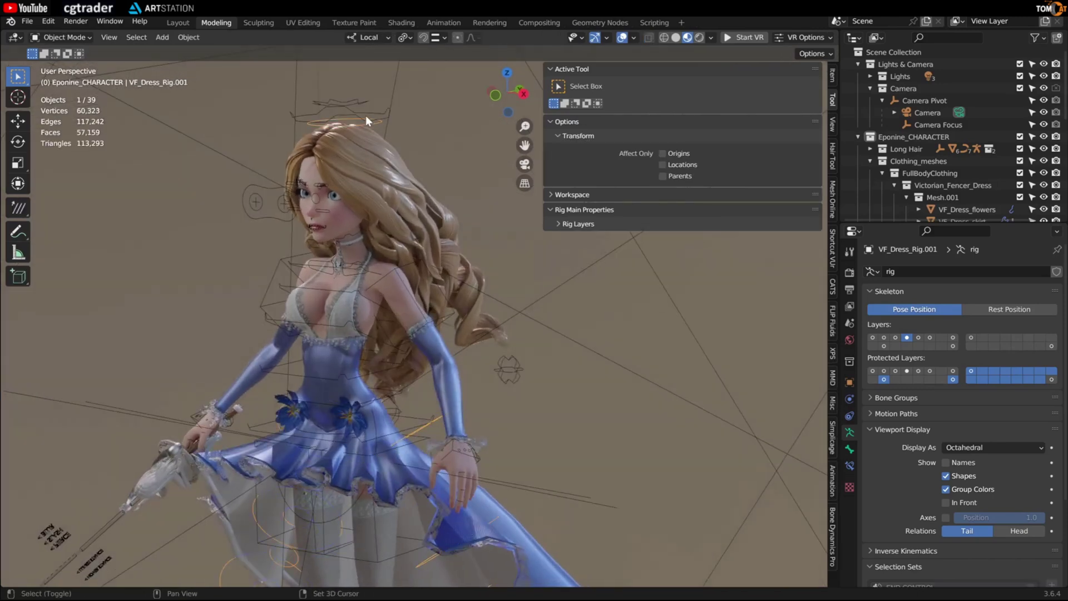
{"action": "left_click", "coordinate": [366, 115], "text": "shift"}
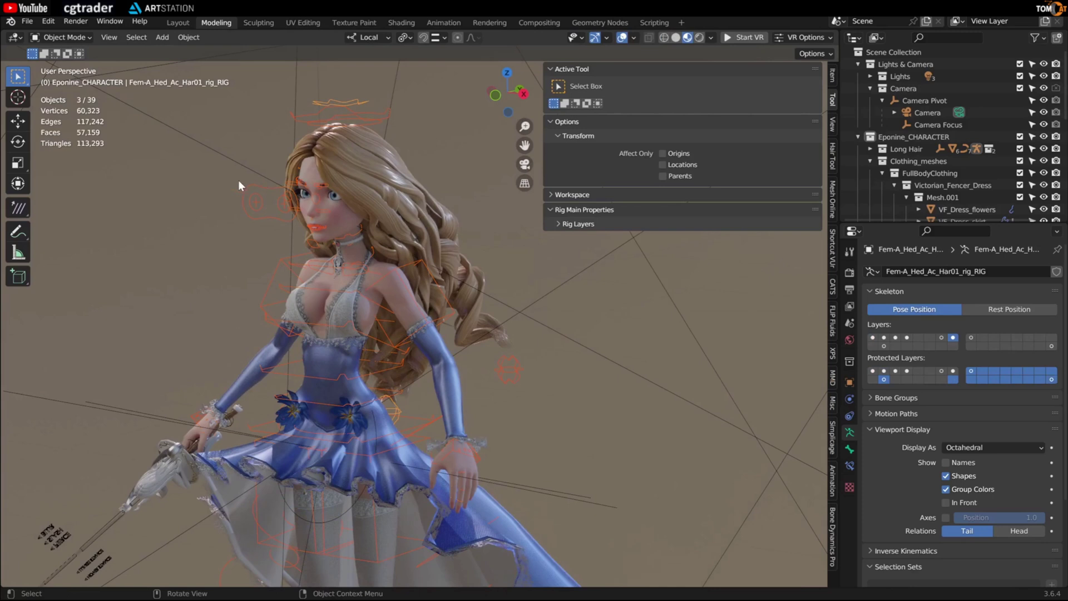
{"action": "key", "text": "ctrl+Tab"}
{"action": "scroll", "coordinate": [238, 178], "scroll_direction": "down", "scroll_amount": 5}
{"action": "key", "text": "alt+a"}
Move the dress control c_VD-S2_tip_dupli_003.l up and outward to lift the left side of the skirt.
{"action": "left_click", "coordinate": [423, 444]}
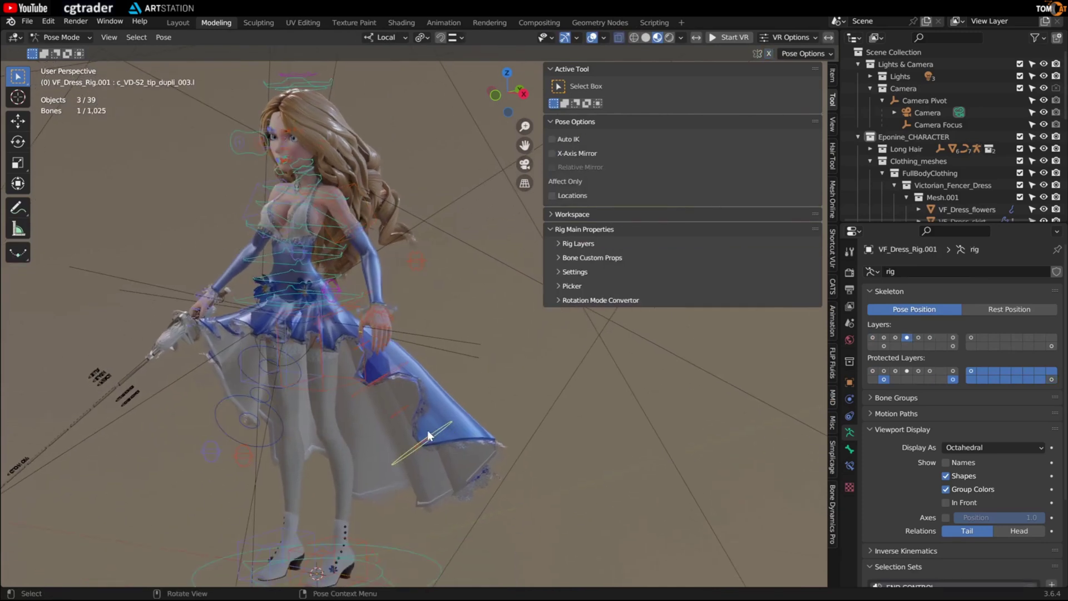
{"action": "key", "text": "g"}
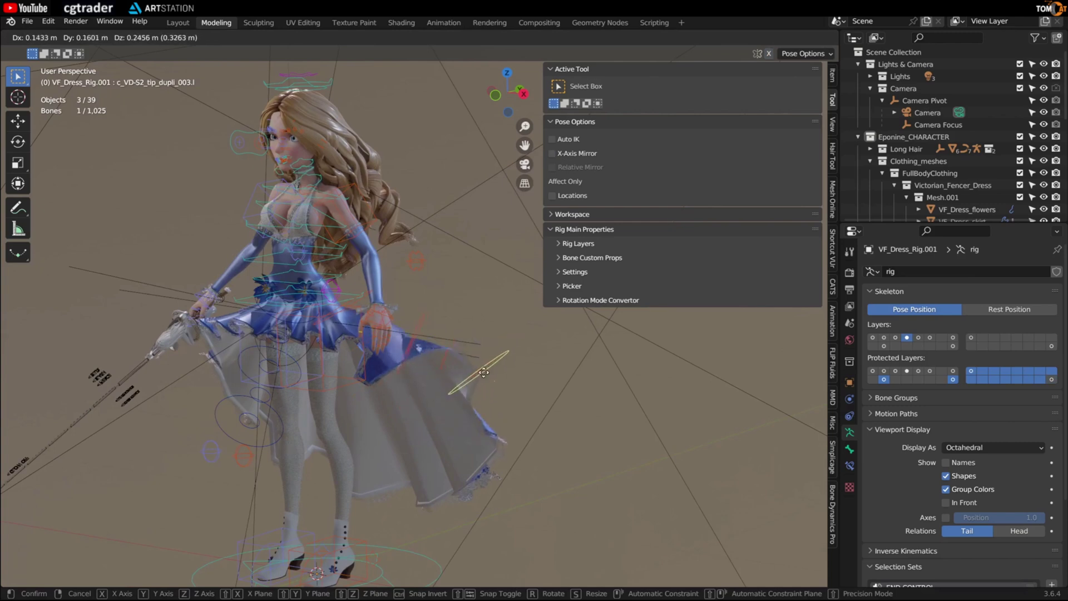
{"action": "left_click", "coordinate": [508, 356]}
Move the left hand control c_hand_ik.l by about 0.07 m in X, 0.08 m in Y and 0.13 m in Z.
{"action": "left_click", "coordinate": [382, 320]}
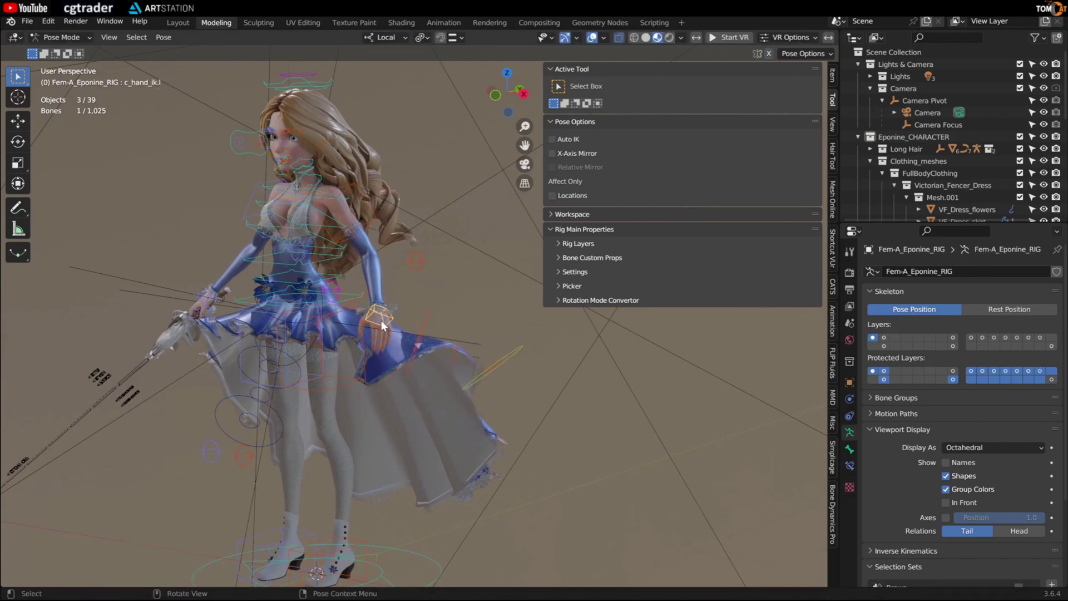
{"action": "key", "text": "g"}
{"action": "left_click", "coordinate": [410, 278]}
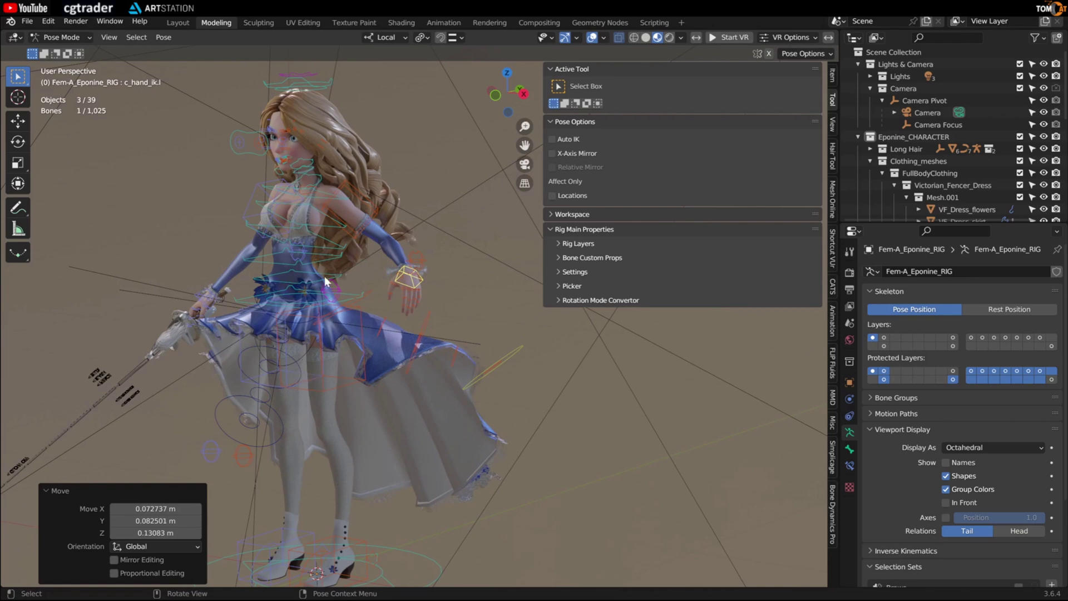
{"action": "middle_click_drag", "start_coordinate": [345, 281], "coordinate": [358, 286], "text": "shift"}
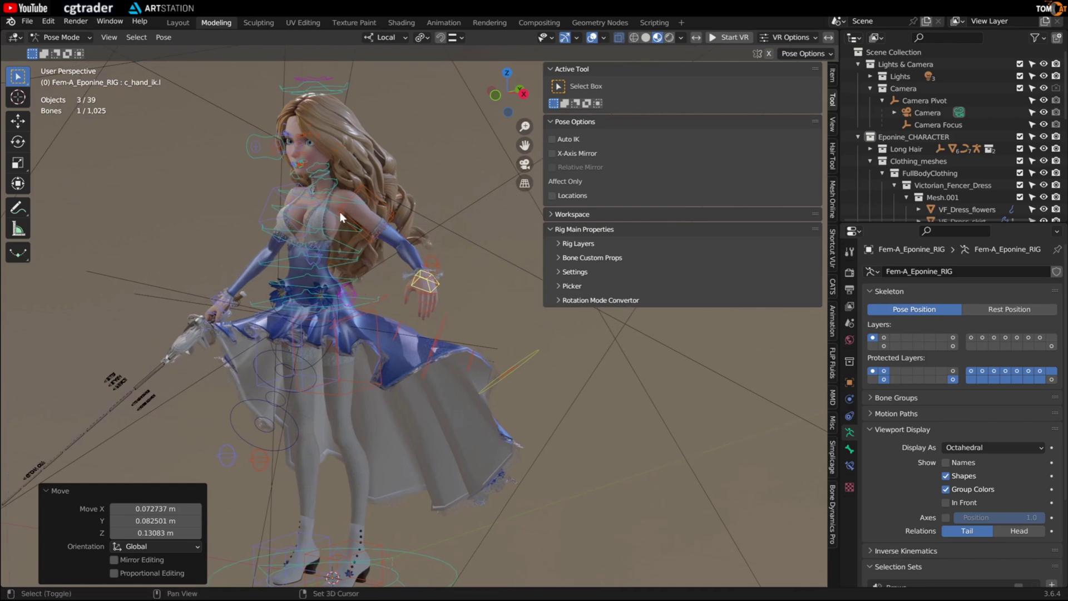
{"action": "middle_click_drag", "start_coordinate": [340, 217], "coordinate": [331, 289]}
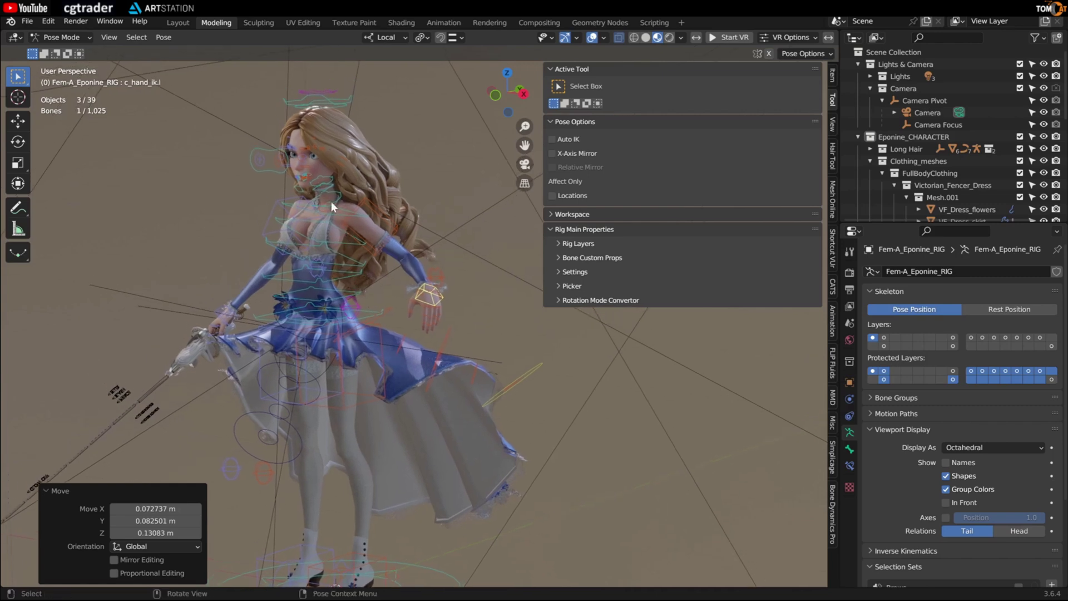
Select the dress rig's c_pos control above the head and display only that rig's eighth bone layer.
{"action": "left_click", "coordinate": [320, 112]}
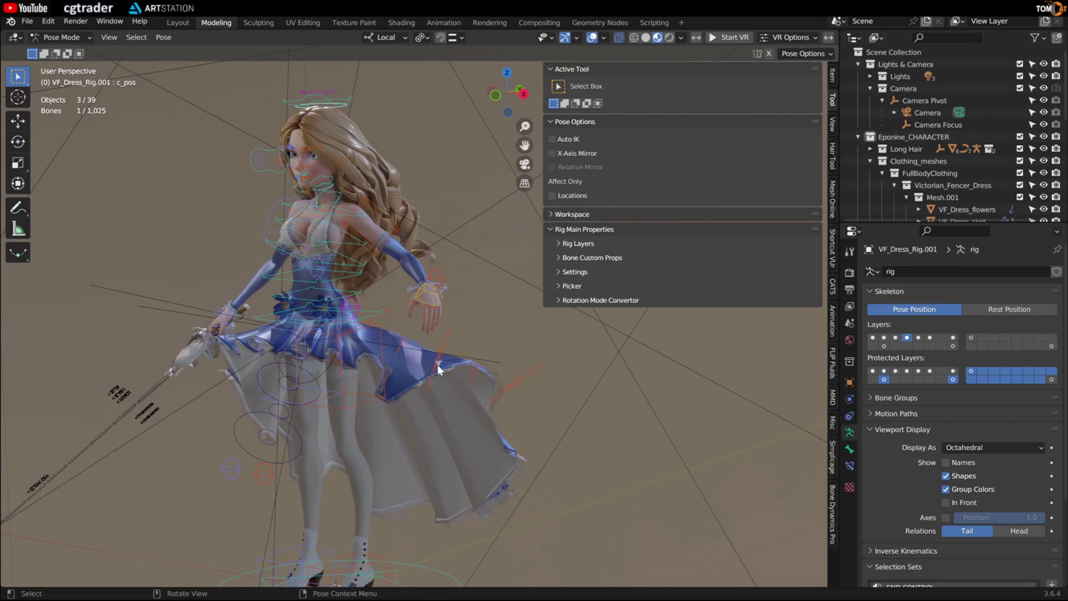
{"action": "left_click", "coordinate": [953, 338]}
{"action": "middle_click_drag", "start_coordinate": [346, 357], "coordinate": [415, 371]}
{"action": "middle_click_drag", "start_coordinate": [249, 363], "coordinate": [497, 298]}
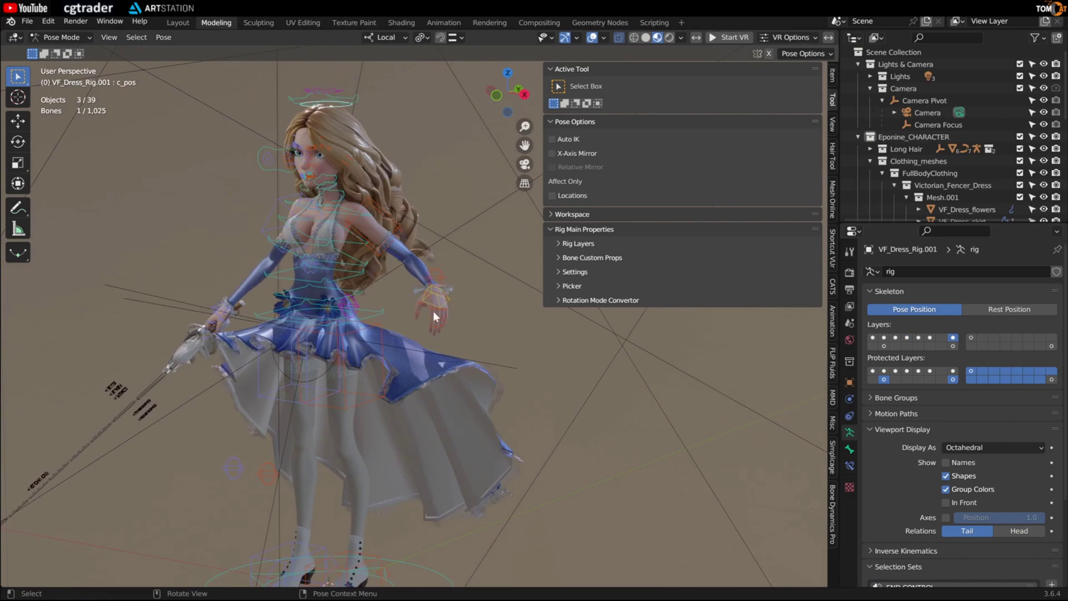
{"action": "scroll", "coordinate": [433, 312], "scroll_direction": "up", "scroll_amount": 2}
{"action": "scroll", "coordinate": [309, 249], "scroll_direction": "down", "scroll_amount": 2}
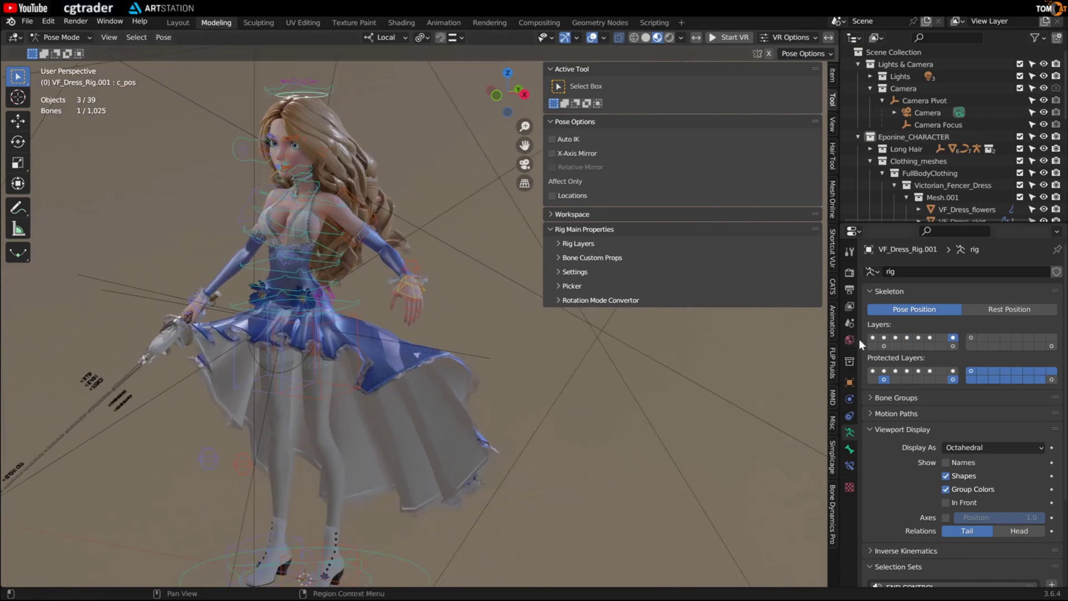
Display the dress rig's first four bone layers together.
{"action": "left_click", "coordinate": [873, 337]}
{"action": "left_click_drag", "start_coordinate": [885, 339], "coordinate": [908, 339], "text": "shift"}
{"action": "middle_click_drag", "start_coordinate": [348, 341], "coordinate": [339, 339]}
{"action": "middle_click_drag", "start_coordinate": [264, 313], "coordinate": [201, 369]}
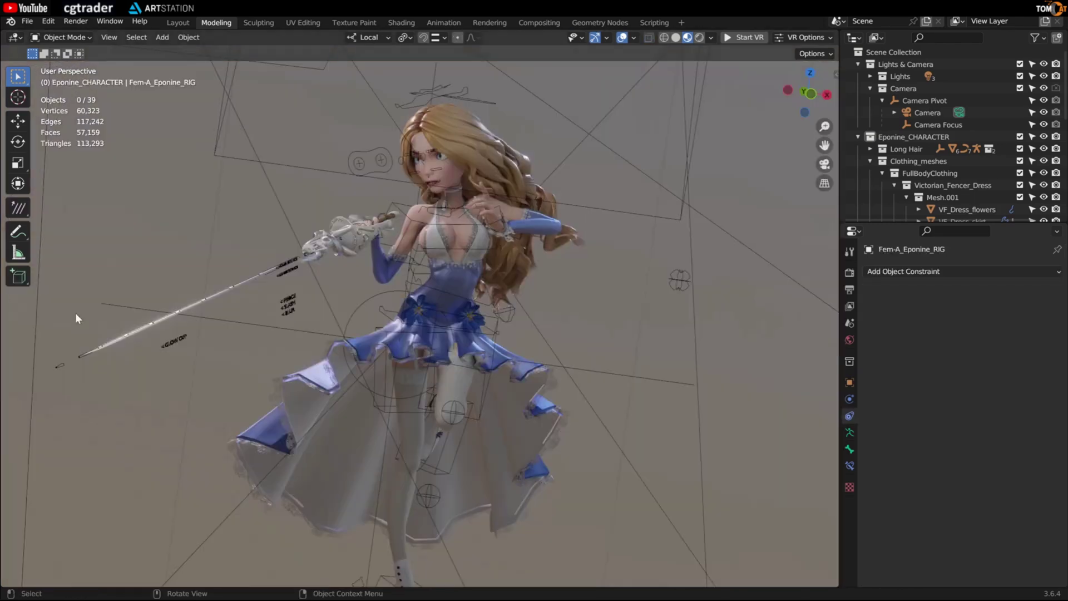
Try moving the right hand control c_hand_ik.r together with the rapier in Pose Mode, and return to Object Mode.
{"action": "scroll", "coordinate": [385, 300], "scroll_direction": "up", "scroll_amount": 3}
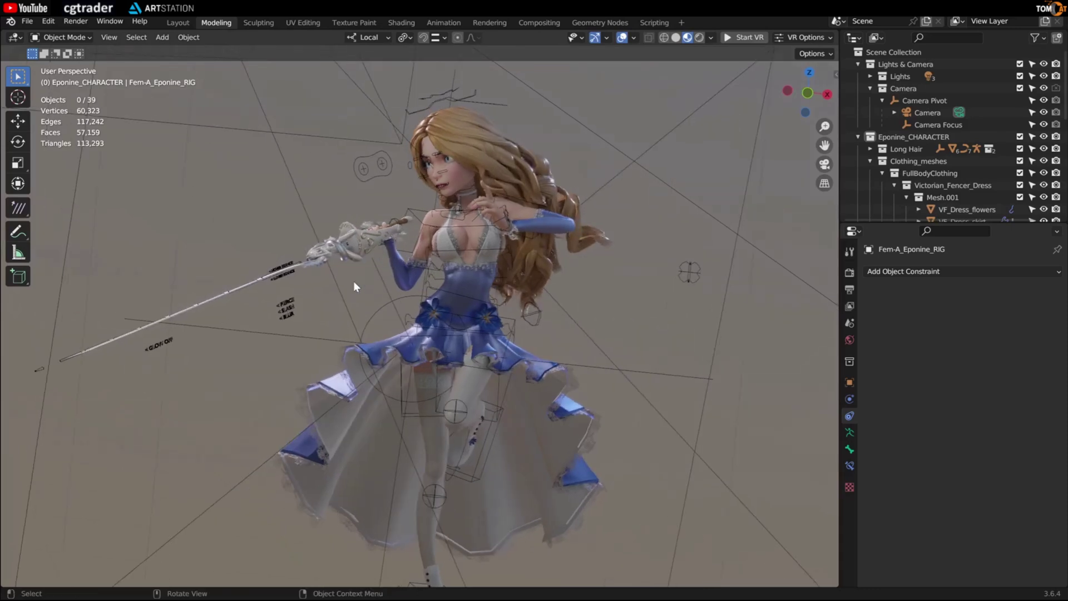
{"action": "middle_click_drag", "start_coordinate": [380, 316], "coordinate": [406, 348]}
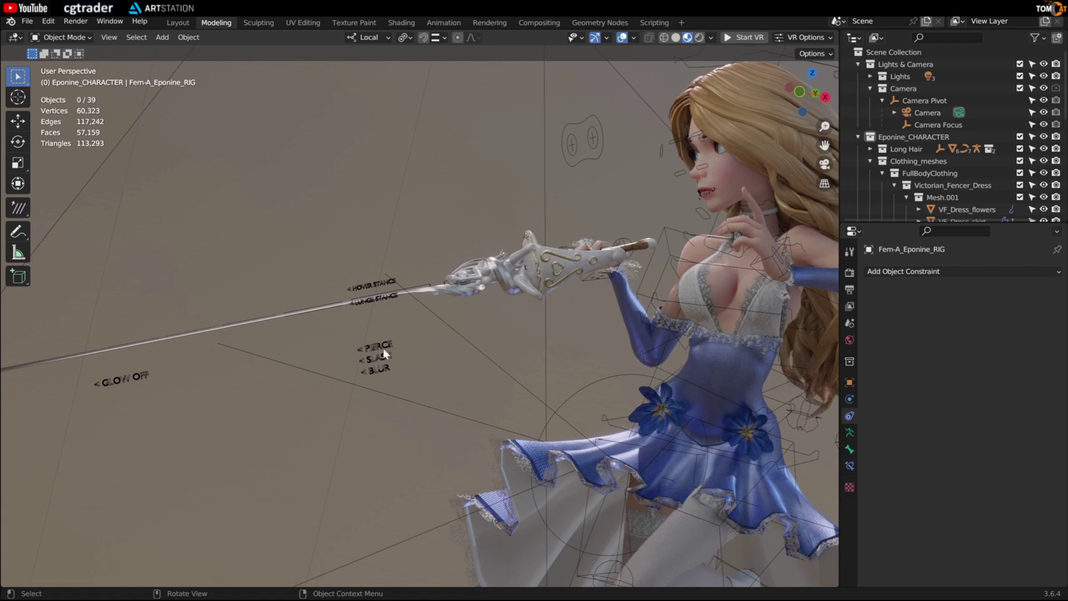
{"action": "key", "text": "ctrl+Tab"}
{"action": "middle_click_drag", "start_coordinate": [660, 255], "coordinate": [572, 294]}
{"action": "left_click", "coordinate": [580, 278]}
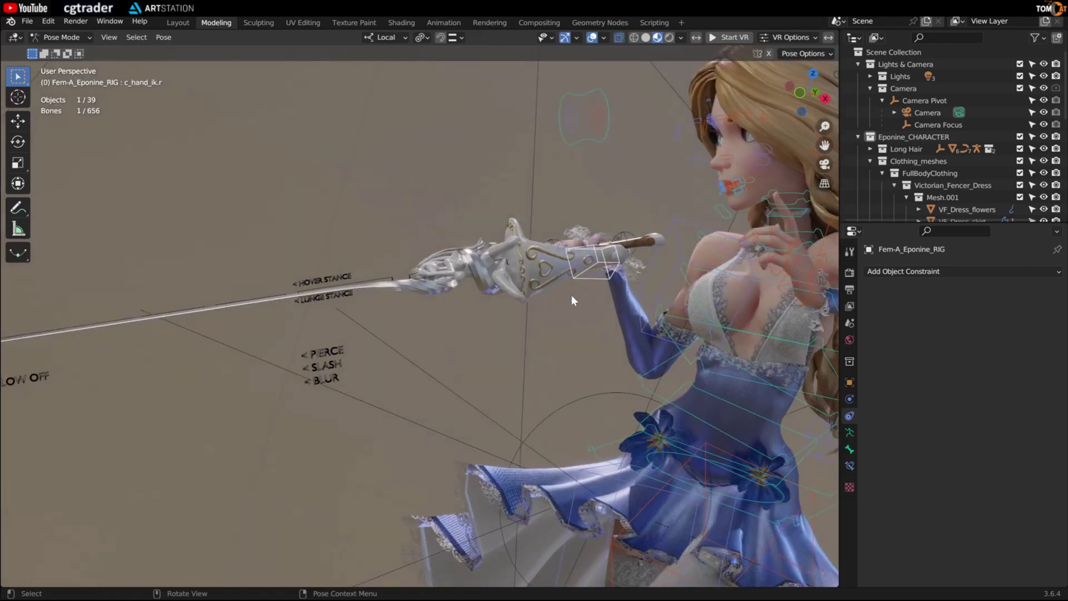
{"action": "key", "text": "g"}
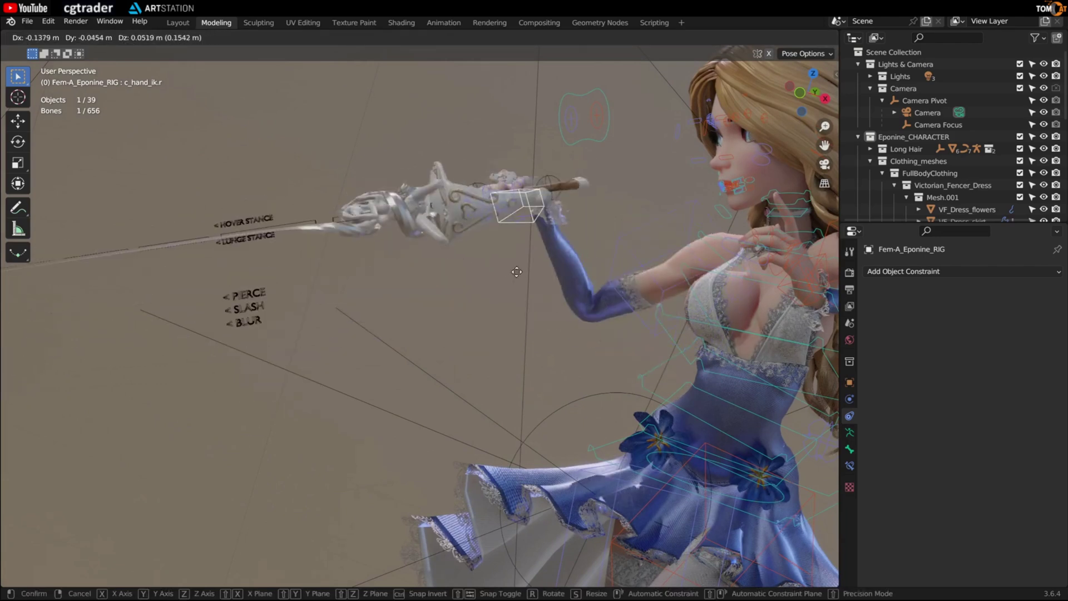
{"action": "left_click", "coordinate": [488, 260]}
{"action": "key", "text": "ctrl+Tab"}
Enlarge the Outliner to reach the rapier collections, and switch the Rapier.L collection on and off again.
{"action": "scroll", "coordinate": [906, 167], "scroll_direction": "down", "scroll_amount": 3}
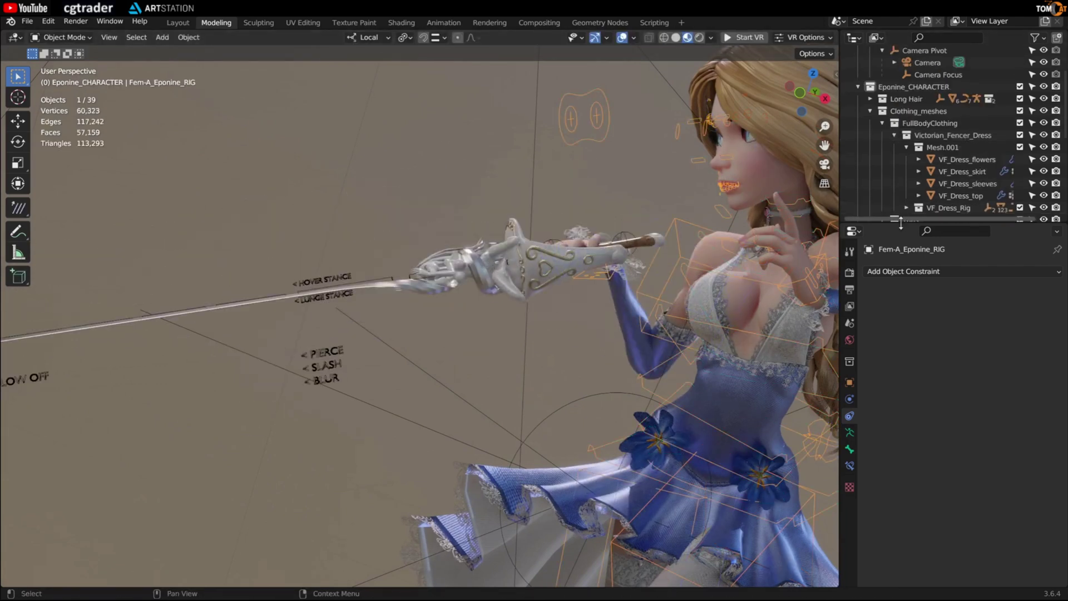
{"action": "left_click_drag", "start_coordinate": [907, 223], "coordinate": [945, 369]}
{"action": "scroll", "coordinate": [946, 281], "scroll_direction": "down", "scroll_amount": 3}
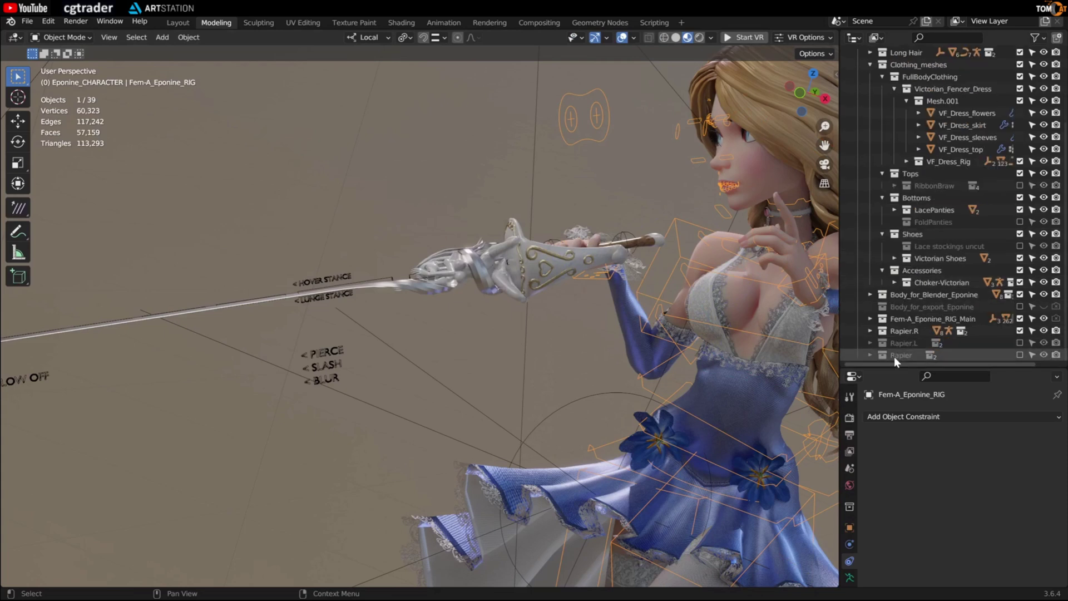
{"action": "left_click", "coordinate": [1019, 342]}
{"action": "left_click", "coordinate": [1020, 342]}
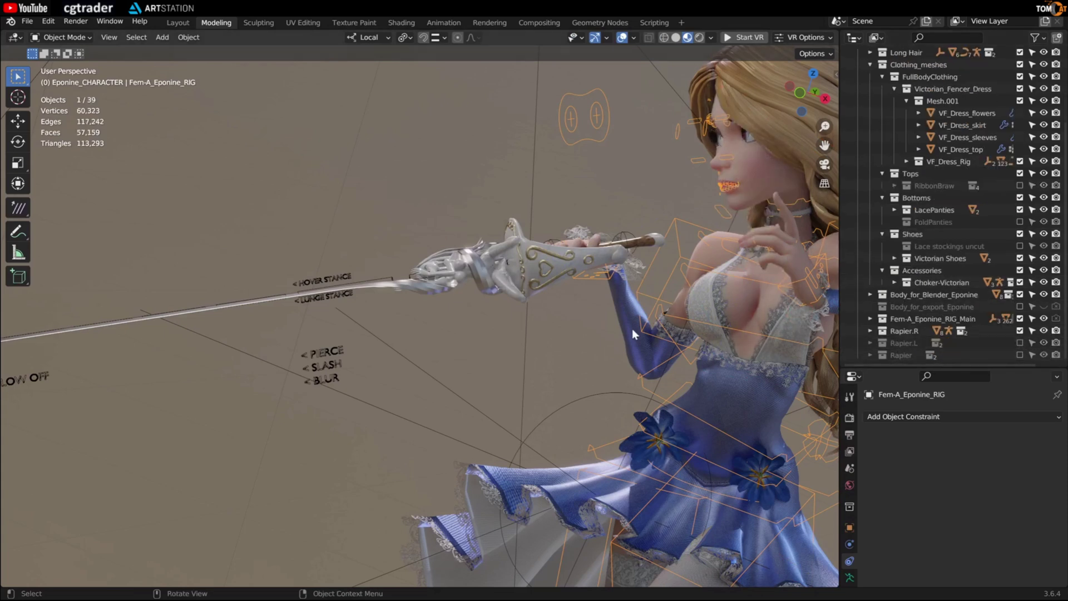
Enter Pose Mode on the body rig and examine the right hand's grip on the rapier with and without overlays.
{"action": "key", "text": "ctrl+Tab"}
{"action": "middle_click_drag", "start_coordinate": [556, 322], "coordinate": [442, 353]}
{"action": "key", "text": "shift+alt+z"}
{"action": "key", "text": "shift+alt+z"}
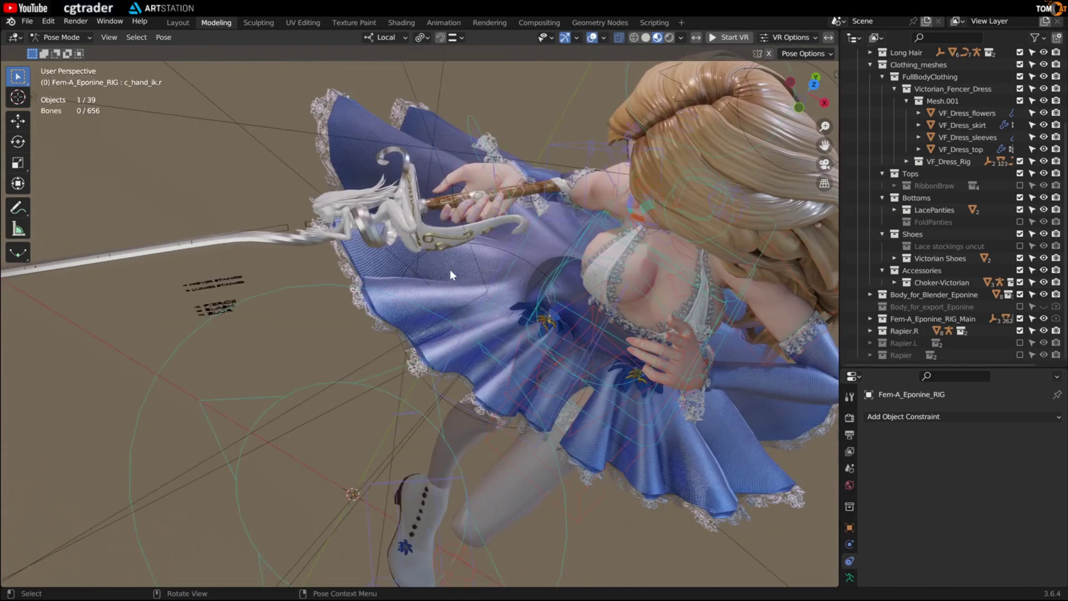
Browse the pose library's rapier and hand poses, enlarge its list and apply the right-hand grip pose Hndgrp.r.sword.
{"action": "key", "text": "n"}
{"action": "scroll", "coordinate": [654, 294], "scroll_direction": "down", "scroll_amount": 10}
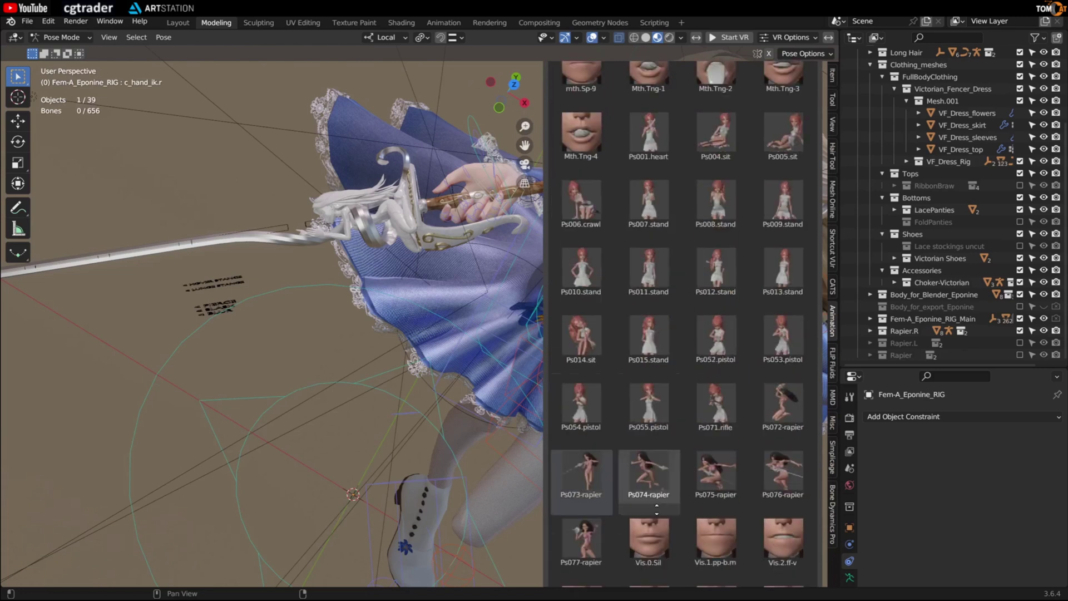
{"action": "scroll", "coordinate": [654, 294], "scroll_direction": "down", "scroll_amount": 6}
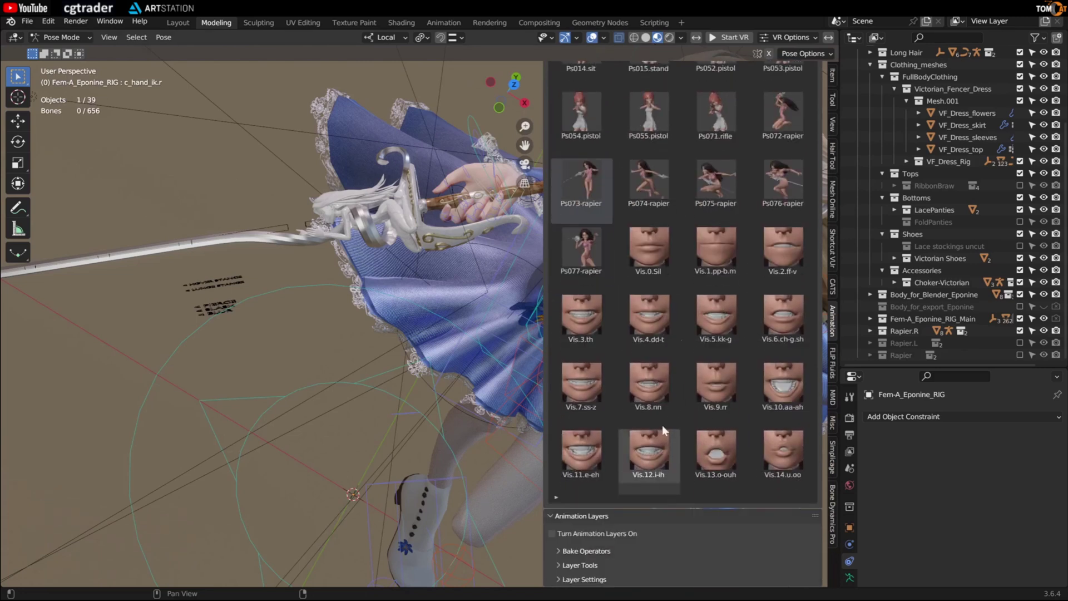
{"action": "left_click_drag", "start_coordinate": [622, 503], "coordinate": [621, 579]}
{"action": "scroll", "coordinate": [612, 334], "scroll_direction": "up", "scroll_amount": 10}
{"action": "left_click", "coordinate": [775, 357]}
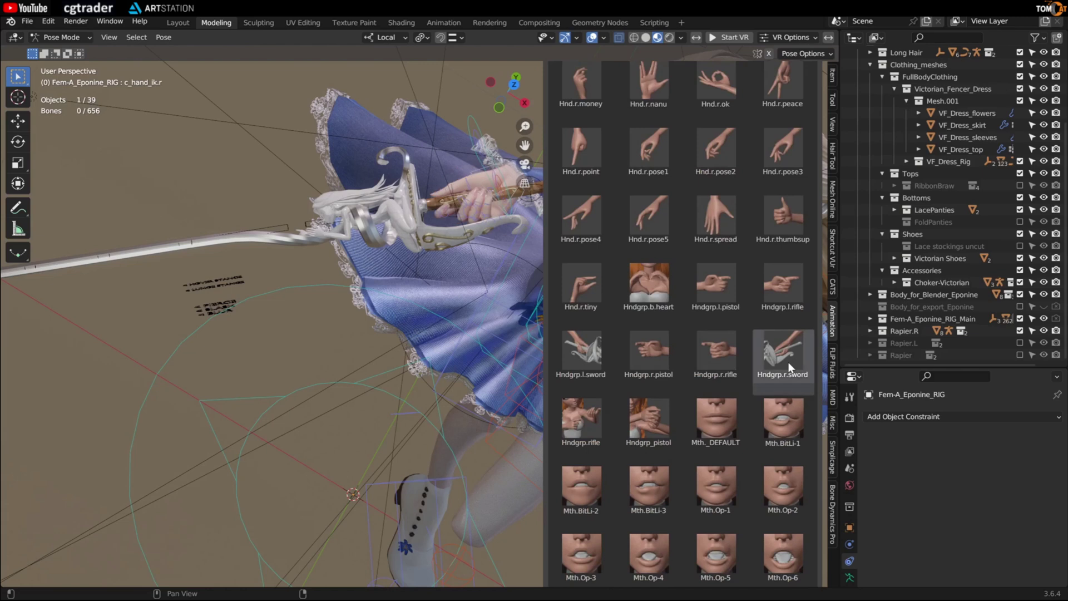
Leave the body rig's Pose Mode, select Rapier_Rig and put it into Pose Mode.
{"action": "scroll", "coordinate": [448, 191], "scroll_direction": "up", "scroll_amount": 2}
{"action": "middle_click_drag", "start_coordinate": [448, 191], "coordinate": [396, 188]}
{"action": "key", "text": "n"}
{"action": "key", "text": "ctrl+Tab"}
{"action": "left_click", "coordinate": [385, 298]}
{"action": "middle_click_drag", "start_coordinate": [385, 299], "coordinate": [521, 266]}
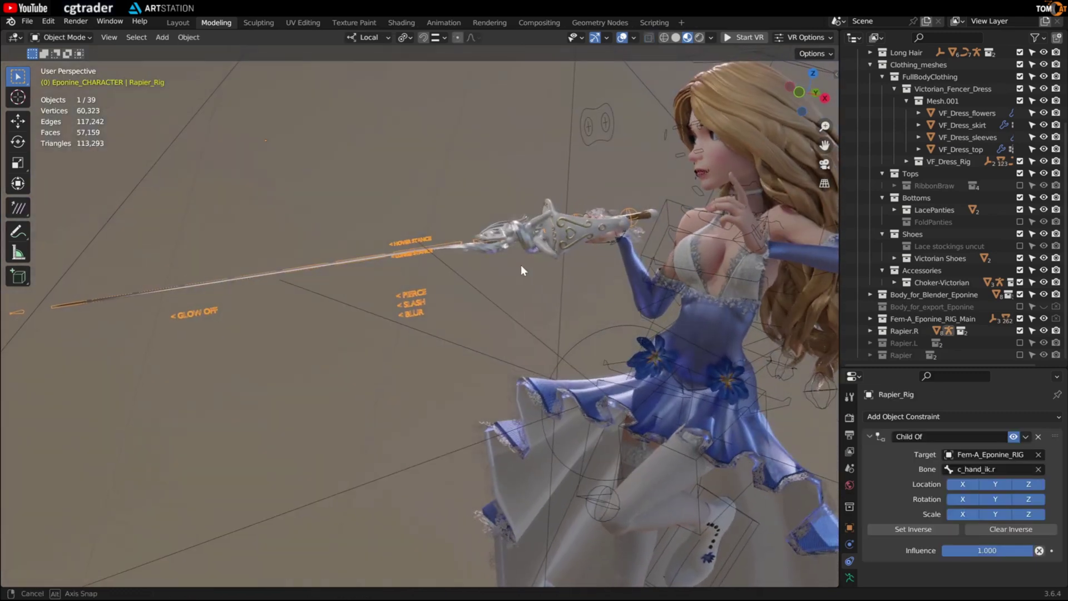
{"action": "key", "text": "ctrl+Tab"}
{"action": "middle_click_drag", "start_coordinate": [440, 290], "coordinate": [405, 349]}
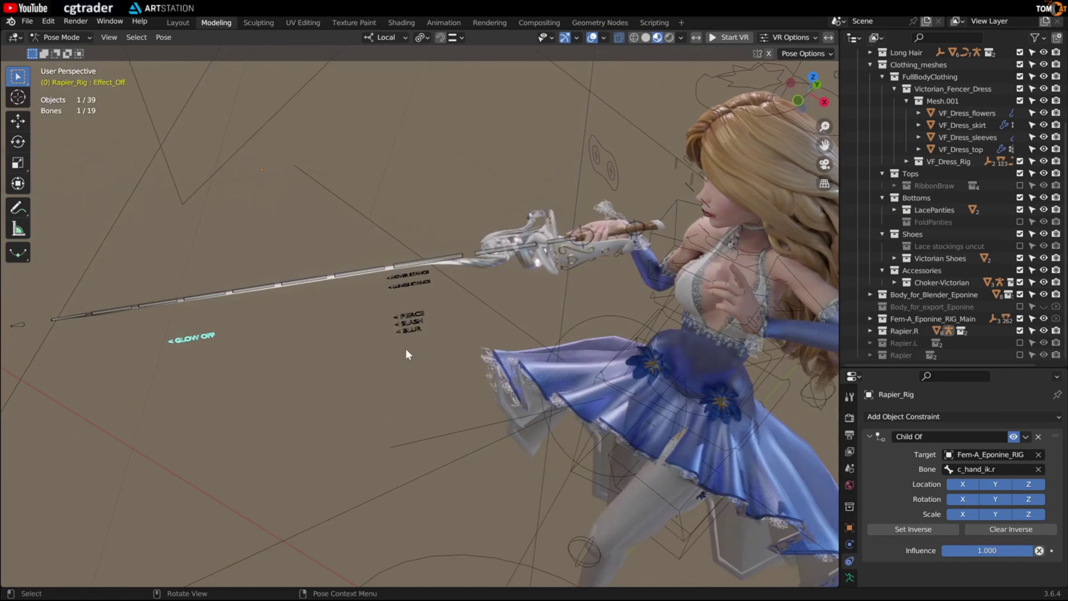
Select the seven bones along the rapier's blade and try bending the blade by rotating them around individual origins.
{"action": "left_click", "coordinate": [350, 274]}
{"action": "left_click", "coordinate": [303, 279], "text": "shift"}
{"action": "left_click", "coordinate": [253, 287], "text": "shift"}
{"action": "left_click", "coordinate": [206, 295], "text": "shift"}
{"action": "left_click", "coordinate": [158, 303], "text": "shift"}
{"action": "left_click", "coordinate": [111, 310], "text": "shift"}
{"action": "left_click", "coordinate": [69, 305], "text": "shift"}
{"action": "middle_click_drag", "start_coordinate": [379, 204], "coordinate": [388, 71]}
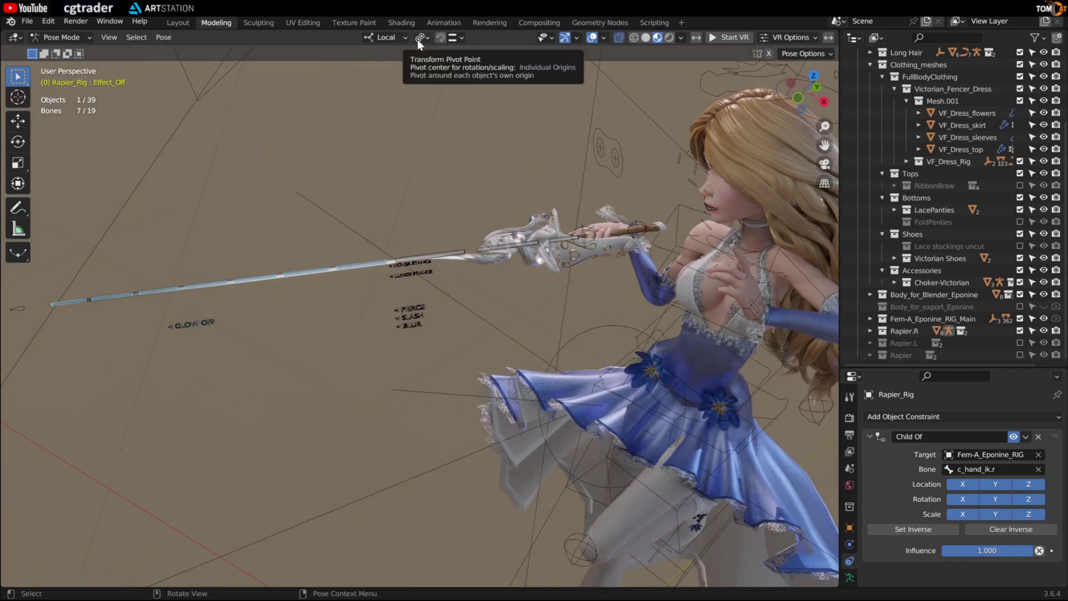
{"action": "middle_click_drag", "start_coordinate": [434, 123], "coordinate": [251, 242]}
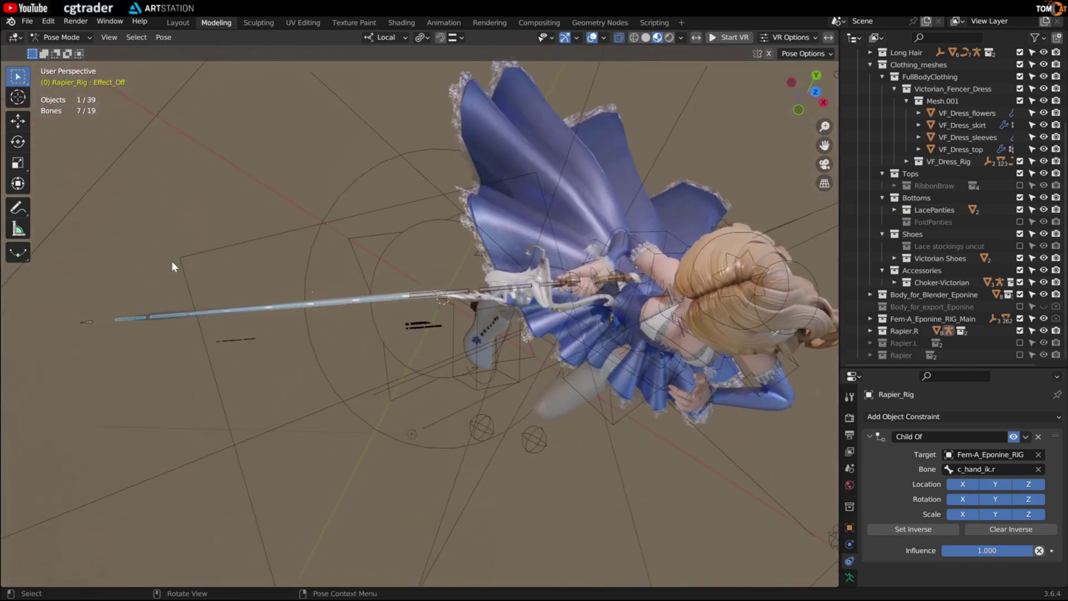
{"action": "key", "text": "r"}
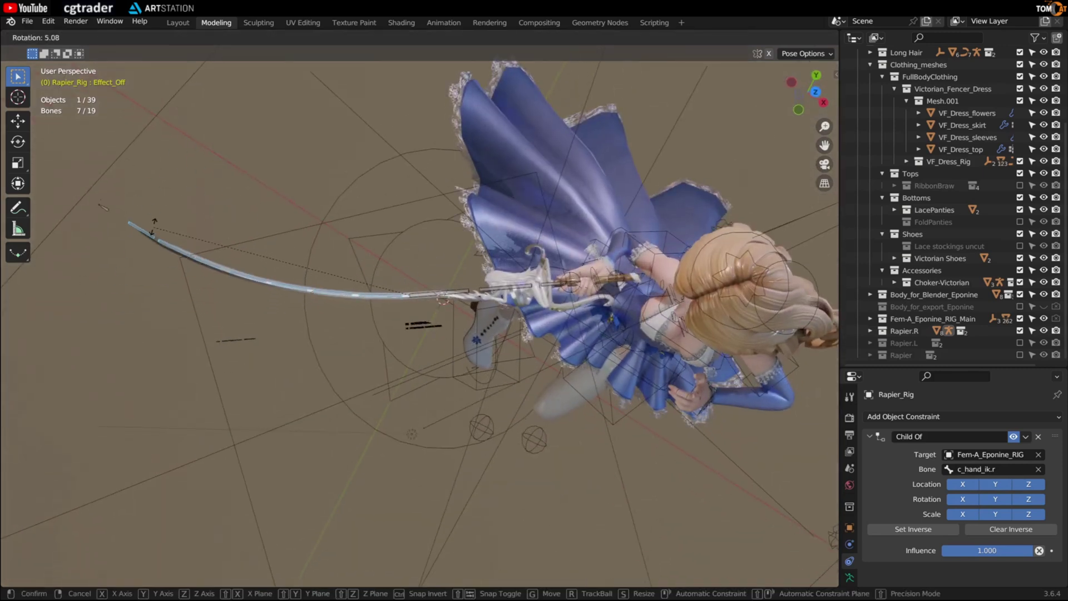
{"action": "right_click", "coordinate": [142, 255]}
{"action": "middle_click_drag", "start_coordinate": [141, 255], "coordinate": [256, 273]}
{"action": "middle_click_drag", "start_coordinate": [405, 191], "coordinate": [368, 275]}
Move the rapier's GLOW OFF control towards the hilt to switch on the blade glow and view it without overlays.
{"action": "left_click", "coordinate": [237, 270]}
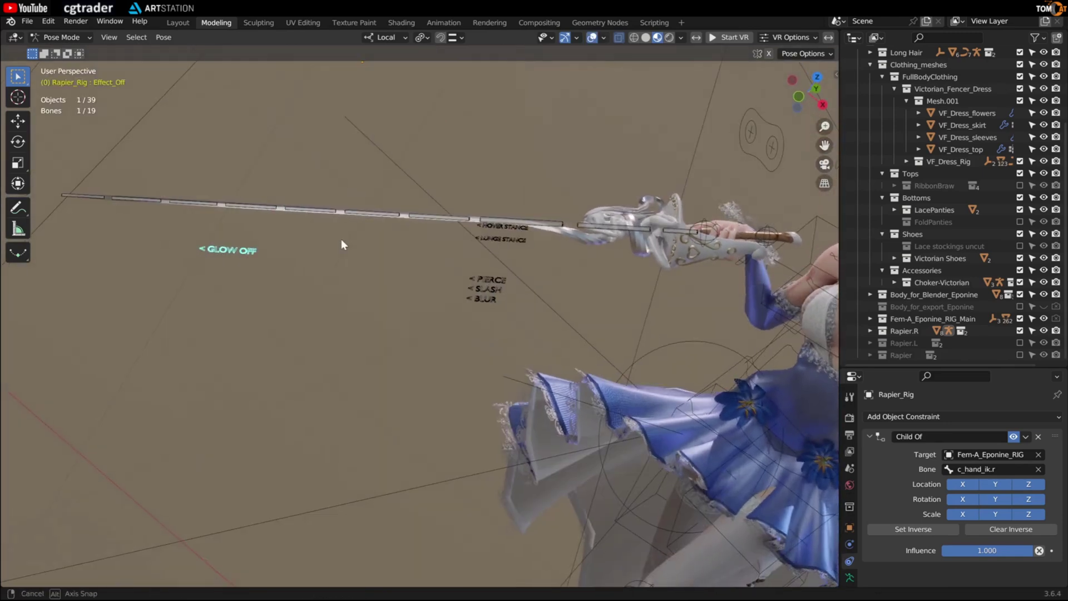
{"action": "key", "text": "g"}
{"action": "left_click", "coordinate": [328, 236]}
{"action": "key", "text": "shift+alt+z"}
{"action": "middle_click_drag", "start_coordinate": [328, 237], "coordinate": [392, 185]}
{"action": "key", "text": "shift+alt+z"}
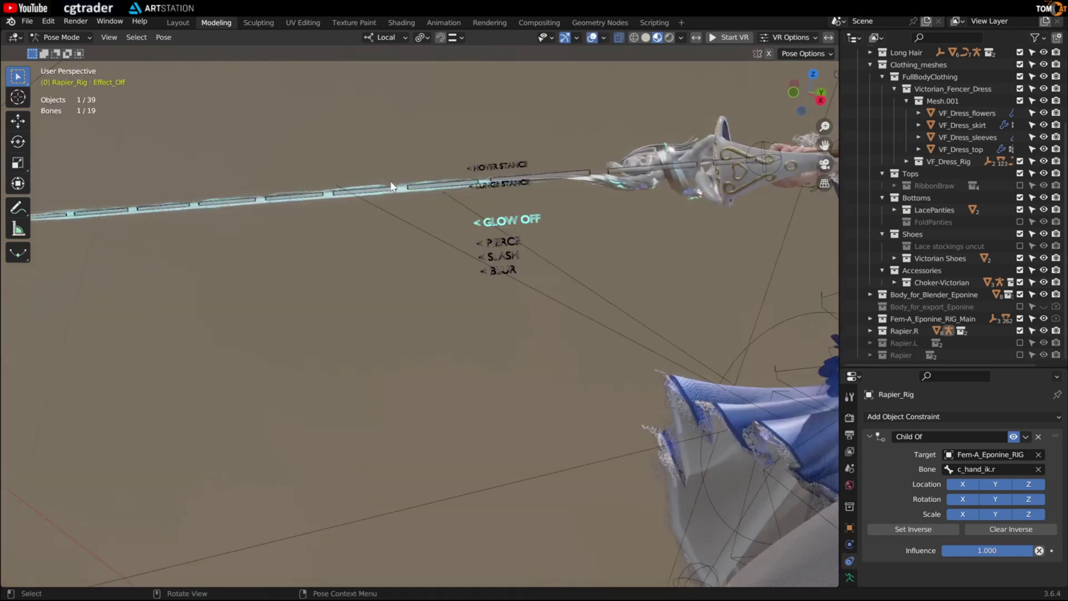
Move the rapier's LUNGE STANCE control 1 m along its local Y axis.
{"action": "middle_click_drag", "start_coordinate": [410, 294], "coordinate": [461, 232]}
{"action": "left_click", "coordinate": [461, 232]}
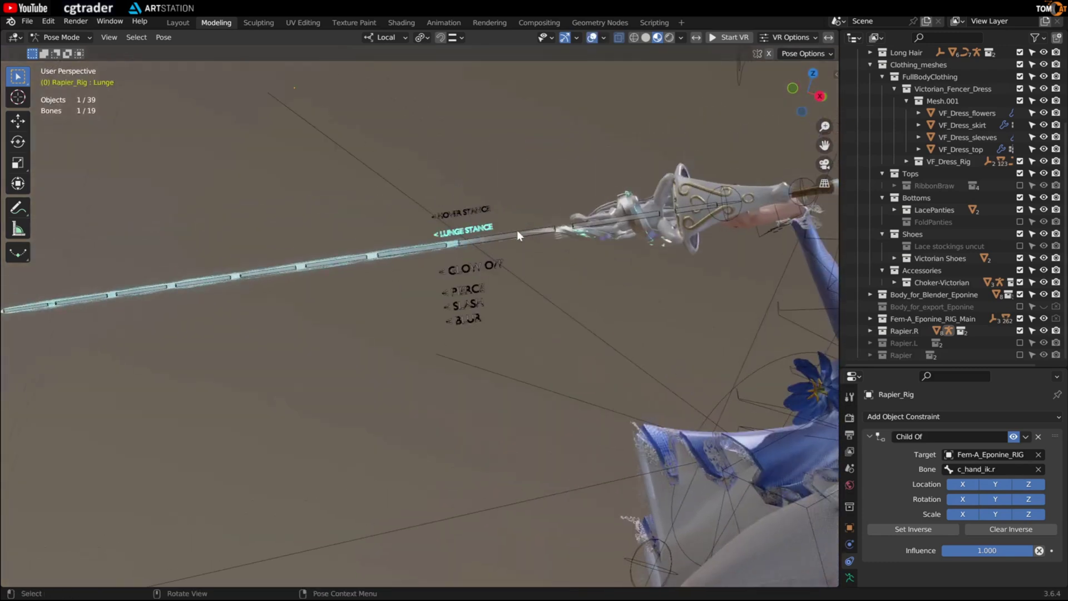
{"action": "middle_click_drag", "start_coordinate": [538, 239], "coordinate": [538, 240]}
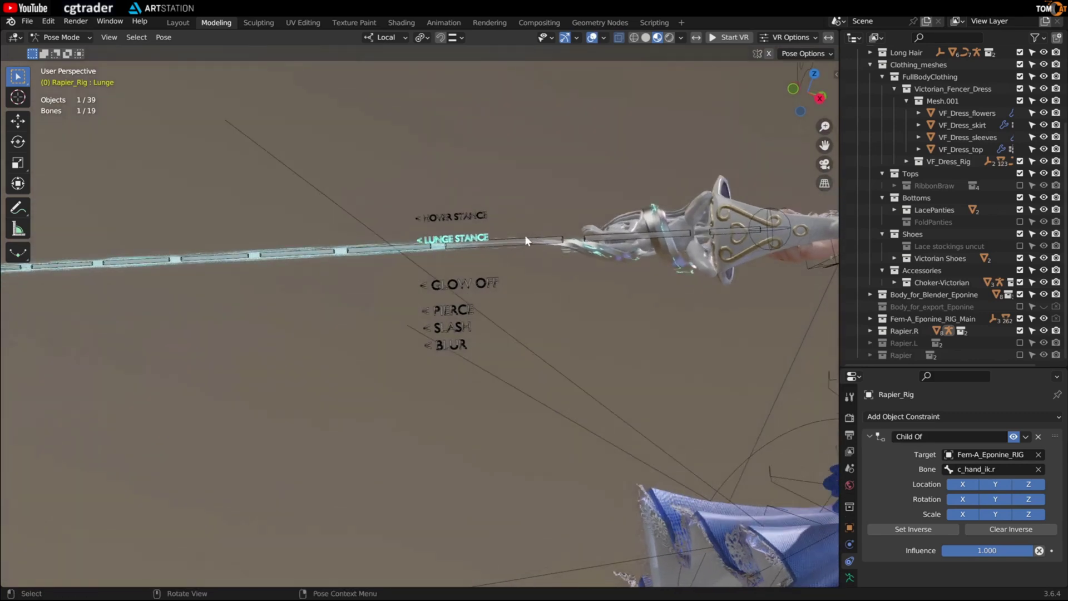
{"action": "key", "text": "g"}
{"action": "key", "text": "y"}
{"action": "key", "text": "1"}
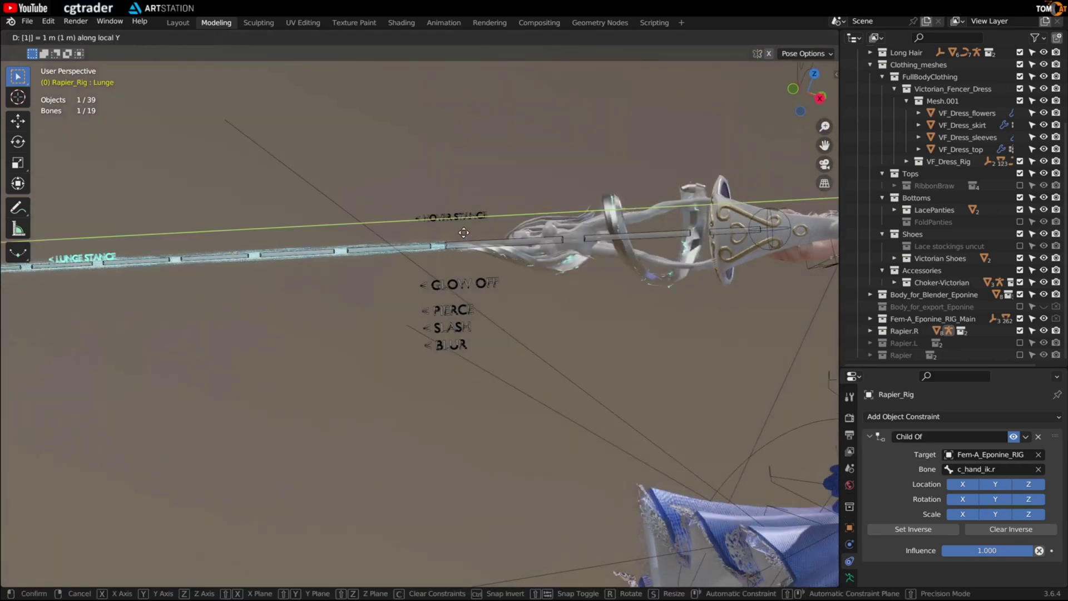
{"action": "key", "text": "Return"}
Try the rapier's PIERCE control by moving it 1 m along local Y and view the blade effect without overlays.
{"action": "middle_click_drag", "start_coordinate": [465, 238], "coordinate": [232, 260]}
{"action": "left_click", "coordinate": [433, 310]}
{"action": "key", "text": "g"}
{"action": "key", "text": "y"}
{"action": "key", "text": "1"}
{"action": "key", "text": "Return"}
{"action": "key", "text": "shift+alt+z"}
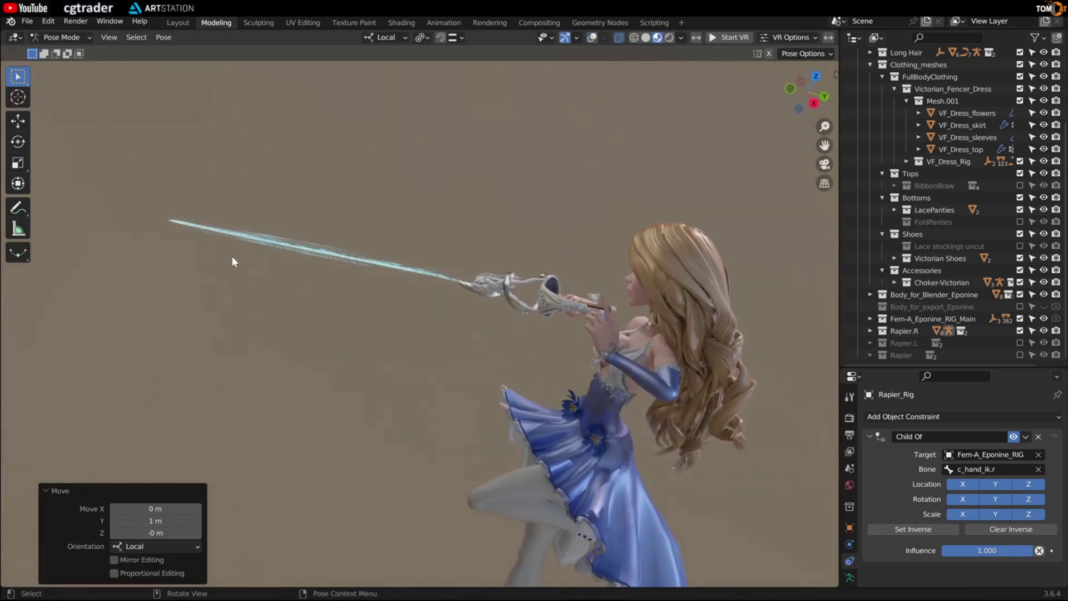
{"action": "middle_click_drag", "start_coordinate": [341, 275], "coordinate": [347, 309]}
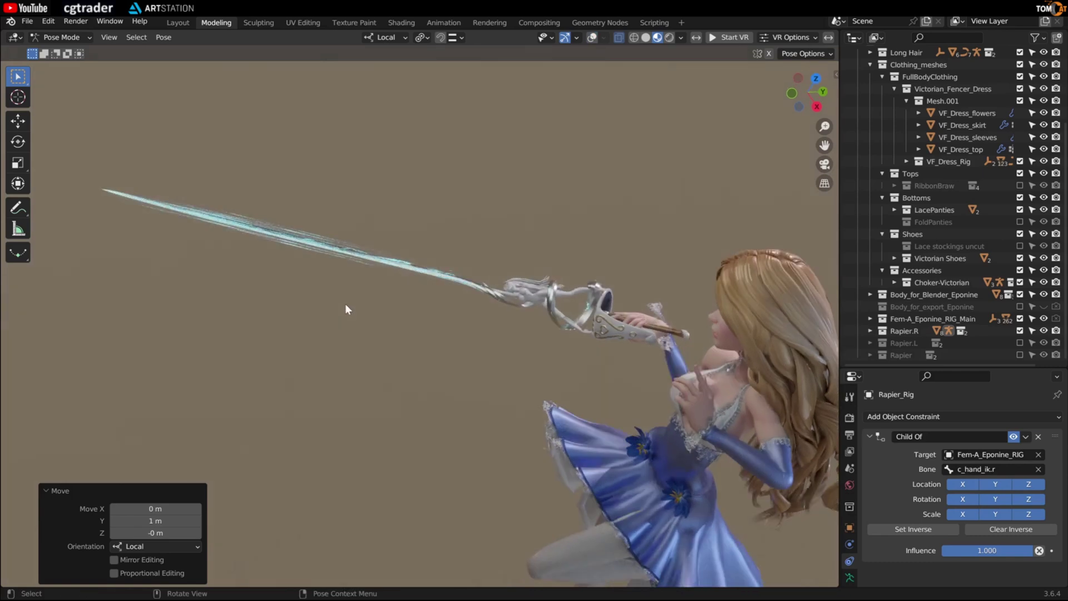
{"action": "middle_click_drag", "start_coordinate": [322, 260], "coordinate": [479, 347]}
{"action": "key", "text": "shift+alt+z"}
Try the rapier's SLASH control by moving it 1 m along local Y, and undo the move.
{"action": "left_click", "coordinate": [481, 346]}
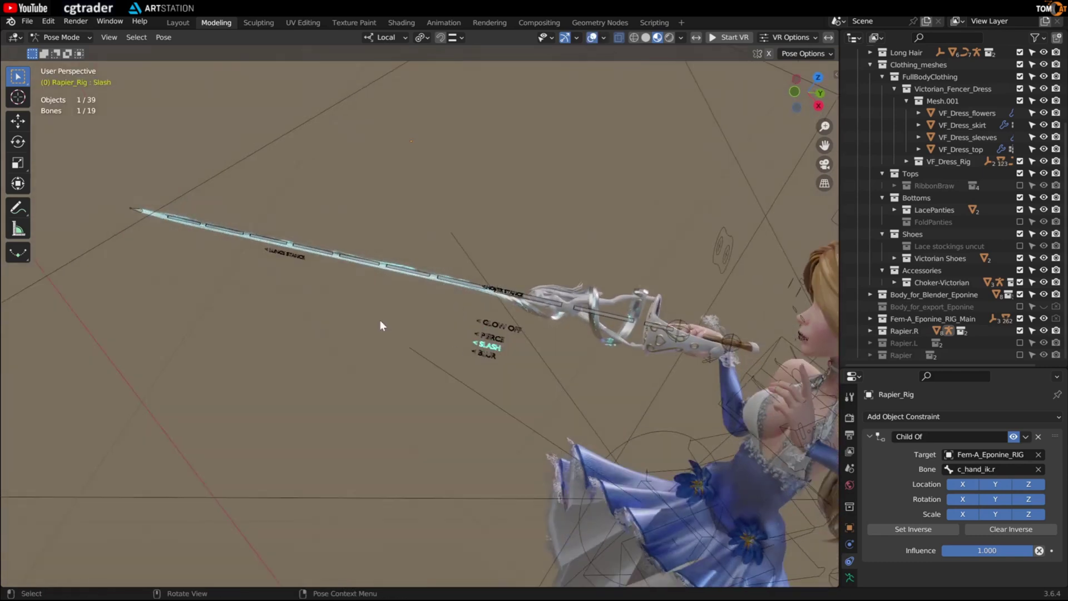
{"action": "key", "text": "g"}
{"action": "key", "text": "y"}
{"action": "key", "text": "1"}
{"action": "key", "text": "Return"}
{"action": "mouse_move", "coordinate": [378, 309]}
{"action": "middle_mouse_down"}
{"action": "mouse_move", "coordinate": [402, 323]}
{"action": "mouse_move", "coordinate": [369, 391]}
{"action": "mouse_move", "coordinate": [382, 402]}
{"action": "mouse_move", "coordinate": [437, 239]}
{"action": "mouse_move", "coordinate": [395, 313]}
{"action": "middle_mouse_up"}
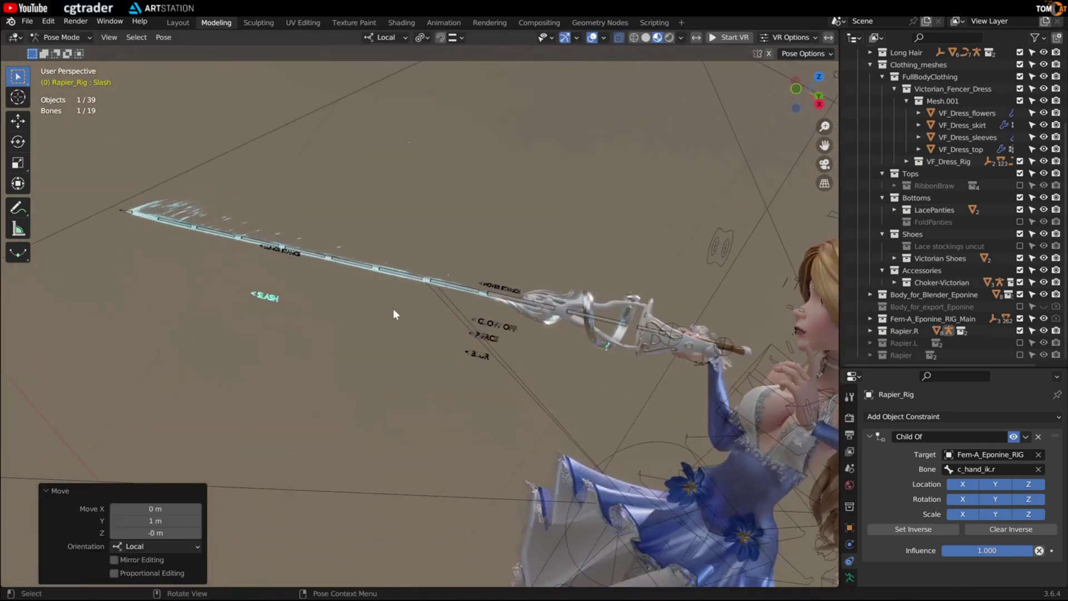
{"action": "key", "text": "ctrl+z"}
{"action": "middle_click_drag", "start_coordinate": [434, 357], "coordinate": [486, 346]}
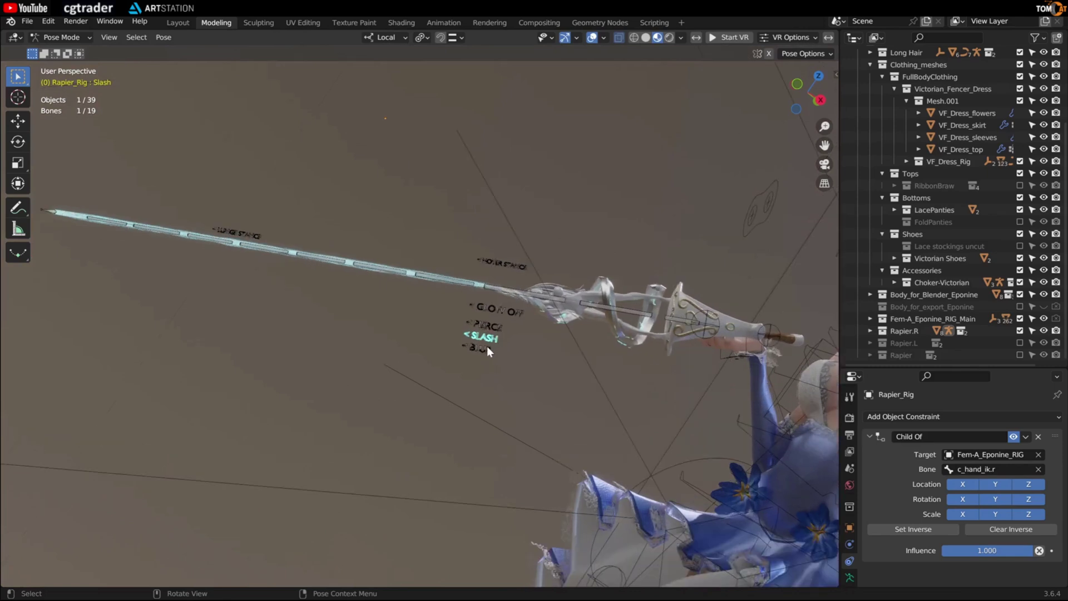
{"action": "scroll", "coordinate": [486, 333], "scroll_direction": "up", "scroll_amount": 3}
{"action": "scroll", "coordinate": [389, 262], "scroll_direction": "down", "scroll_amount": 4}
Switch to the Shading workspace and check the selected VF_Dress_top on the character with and without overlays.
{"action": "middle_click_drag", "start_coordinate": [374, 245], "coordinate": [513, 249]}
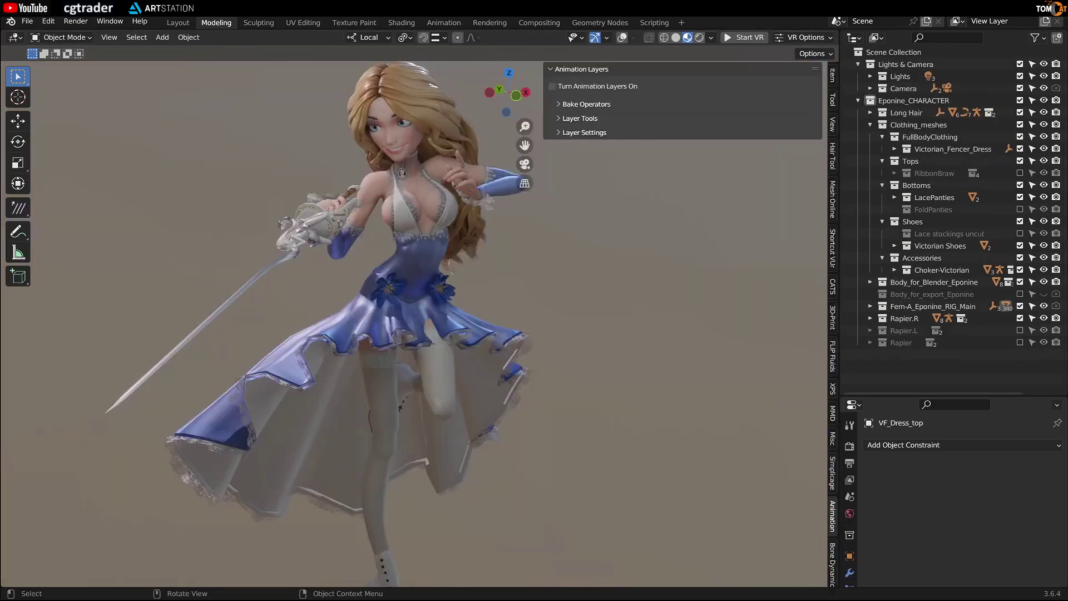
{"action": "mouse_move", "coordinate": [356, 323]}
{"action": "middle_mouse_down"}
{"action": "mouse_move", "coordinate": [366, 316]}
{"action": "mouse_move", "coordinate": [340, 299]}
{"action": "middle_mouse_up"}
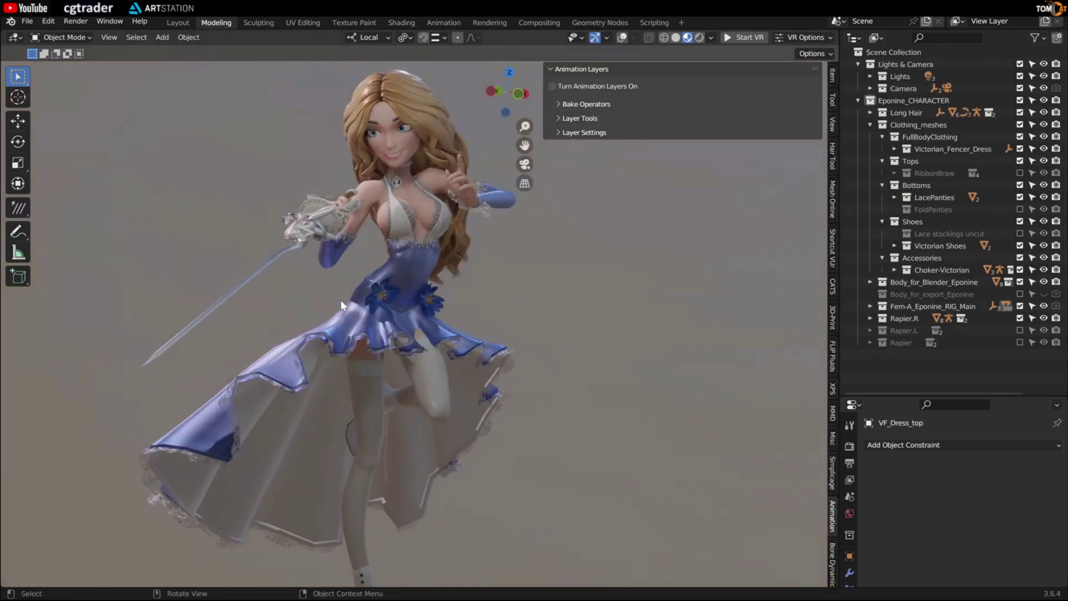
{"action": "left_click", "coordinate": [400, 23]}
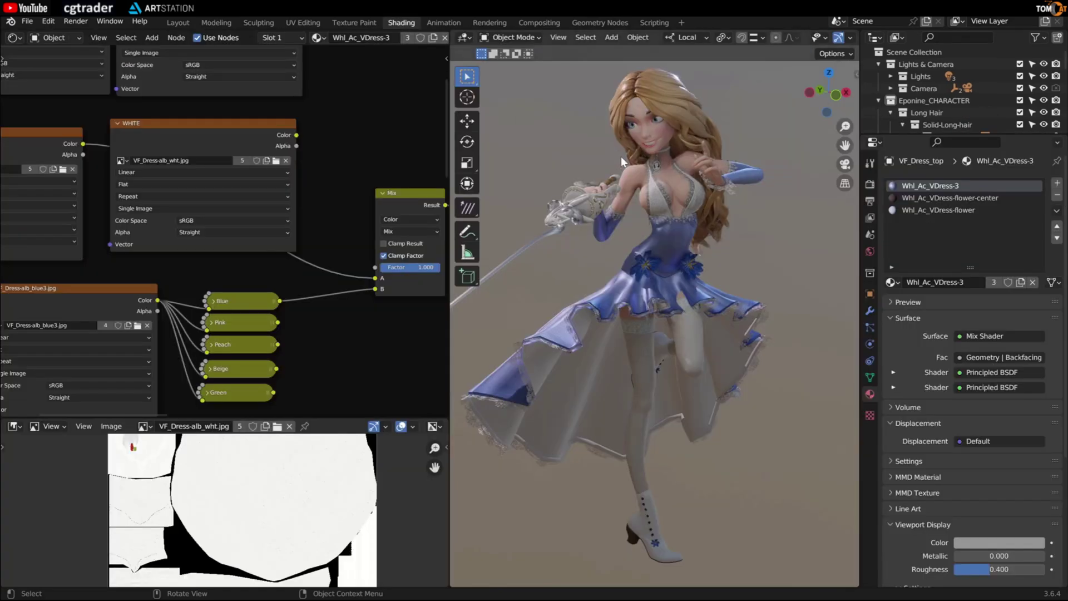
{"action": "middle_click_drag", "start_coordinate": [621, 156], "coordinate": [611, 225]}
{"action": "middle_click_drag", "start_coordinate": [670, 203], "coordinate": [620, 199]}
{"action": "key", "text": "shift+alt+z"}
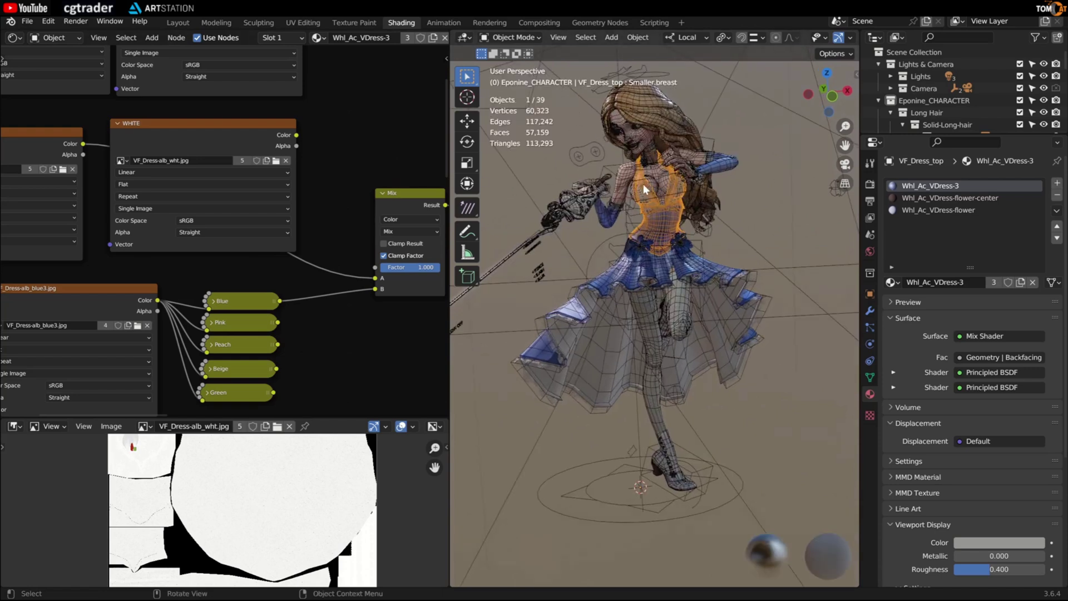
{"action": "key", "text": "shift+alt+z"}
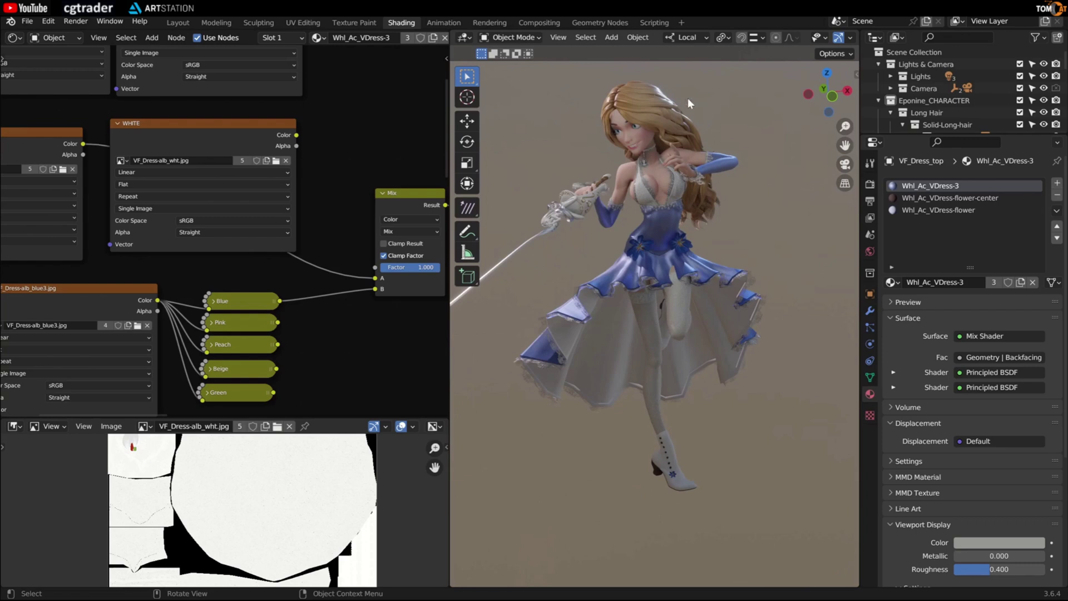
Examine the node tree of the Whl_Ac_VDress-3 material, focusing on the OUTSIDE COLOR frame and its Mix node.
{"action": "scroll", "coordinate": [295, 189], "scroll_direction": "down", "scroll_amount": 7}
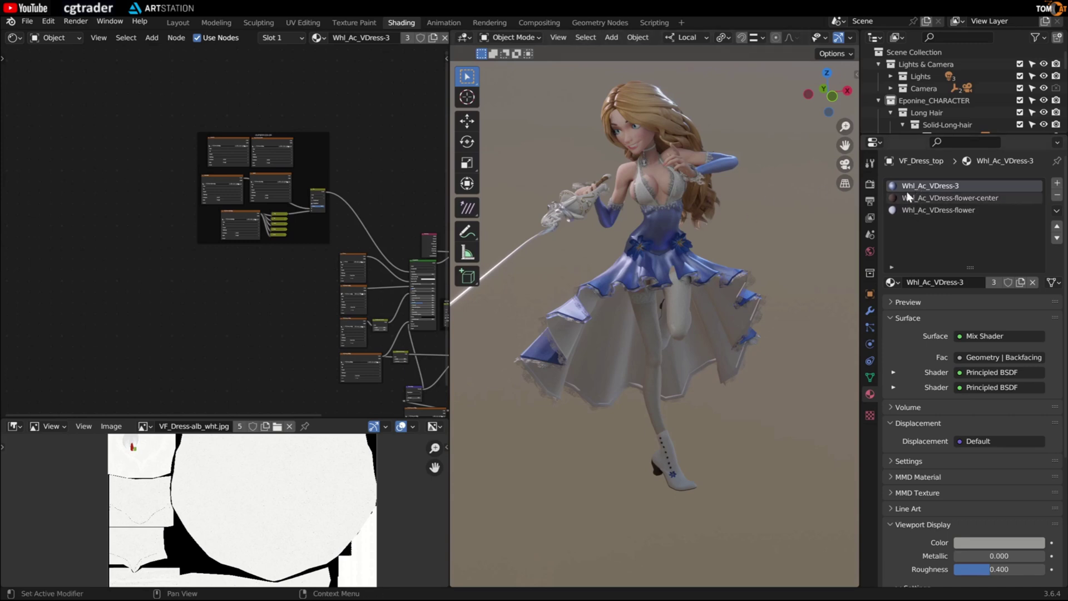
{"action": "key", "text": "shift+alt+z"}
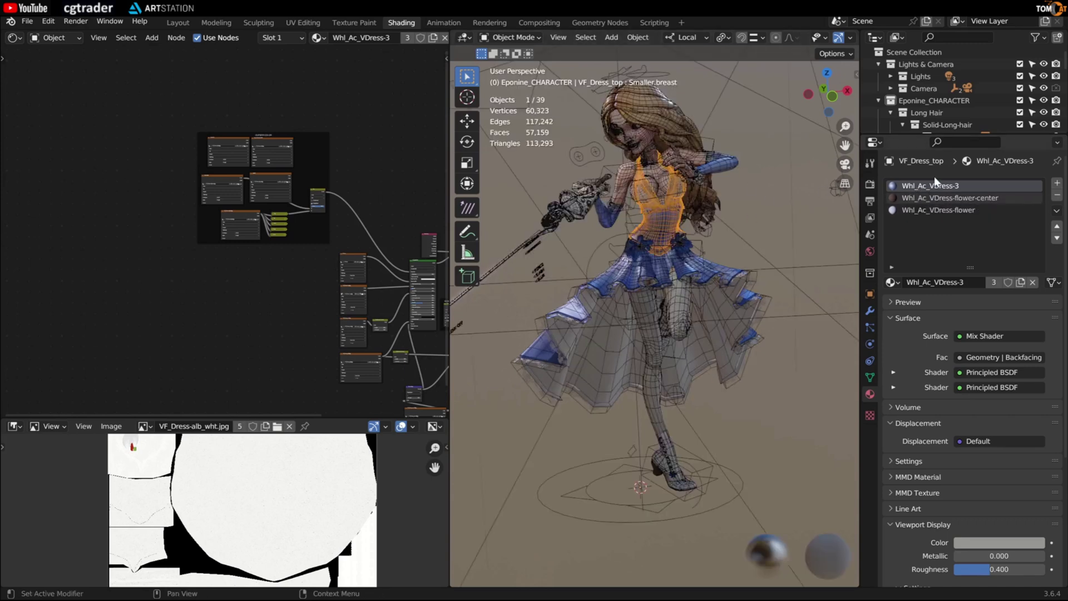
{"action": "key", "text": "shift+alt+z"}
{"action": "scroll", "coordinate": [310, 225], "scroll_direction": "down", "scroll_amount": 1}
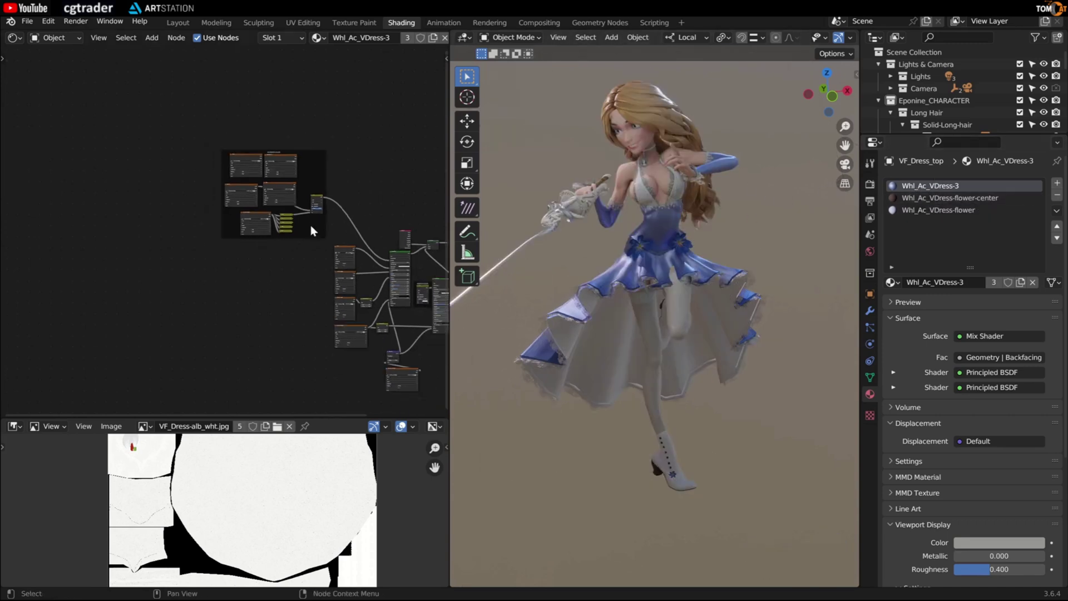
{"action": "scroll", "coordinate": [252, 191], "scroll_direction": "down", "scroll_amount": 3}
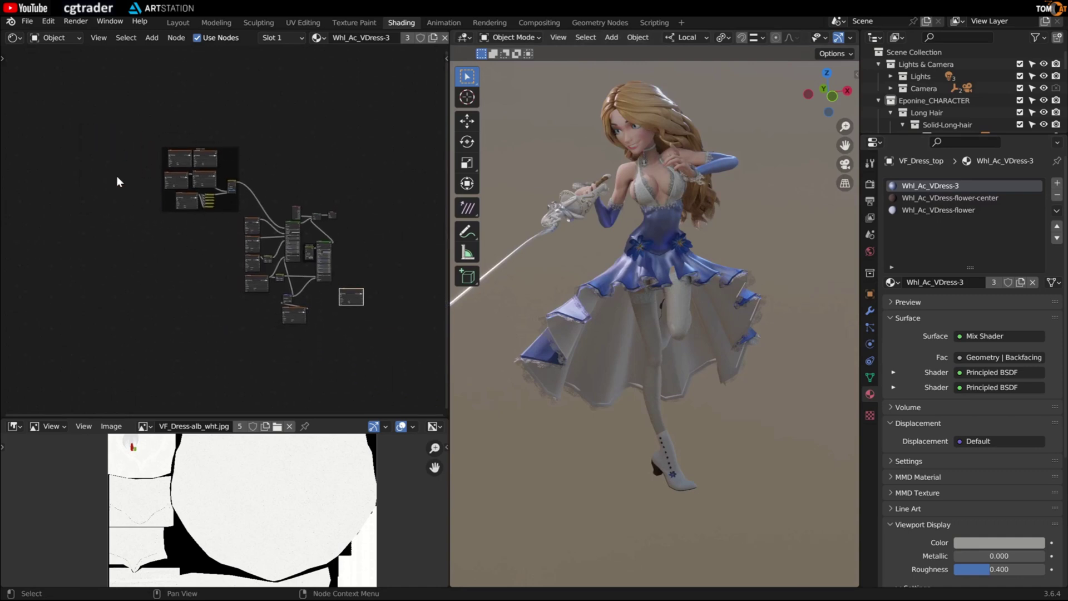
{"action": "scroll", "coordinate": [171, 211], "scroll_direction": "up", "scroll_amount": 5}
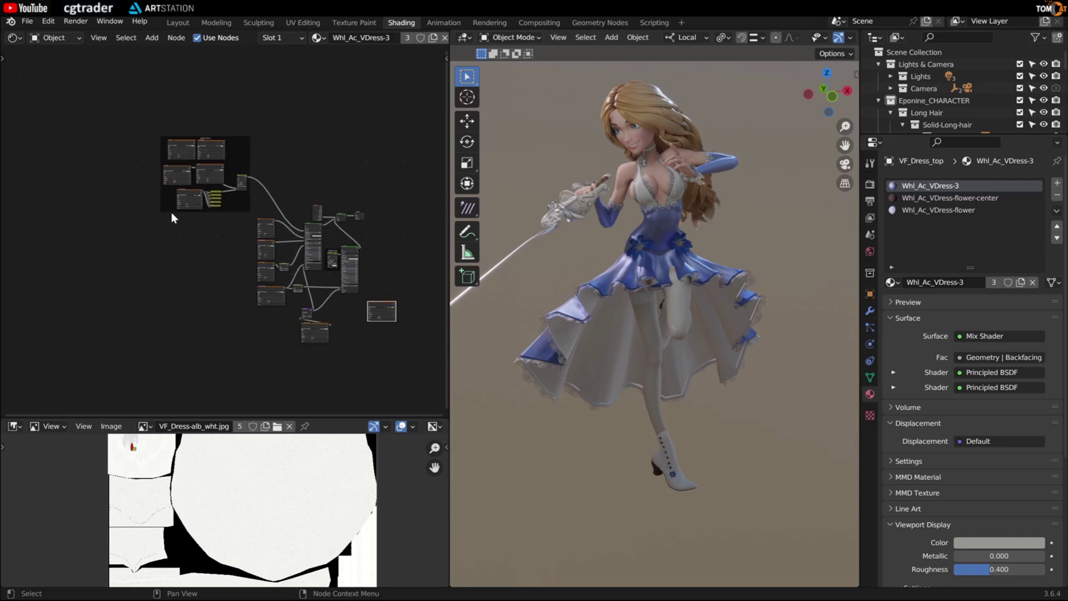
{"action": "scroll", "coordinate": [218, 169], "scroll_direction": "up", "scroll_amount": 4}
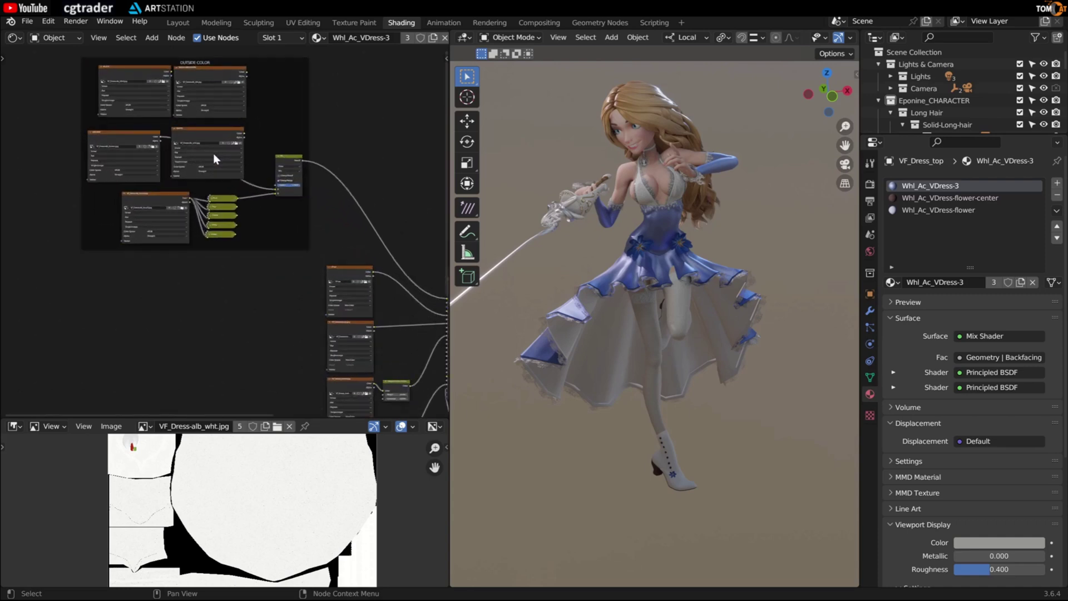
{"action": "scroll", "coordinate": [230, 234], "scroll_direction": "up", "scroll_amount": 3}
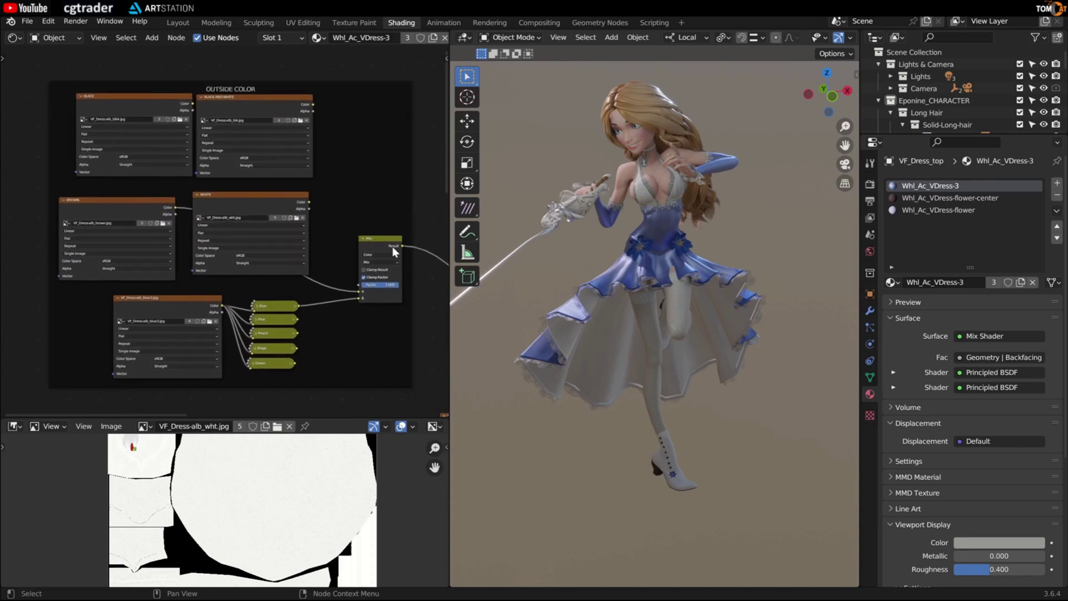
{"action": "scroll", "coordinate": [350, 263], "scroll_direction": "right", "scroll_amount": 1, "text": "ctrl"}
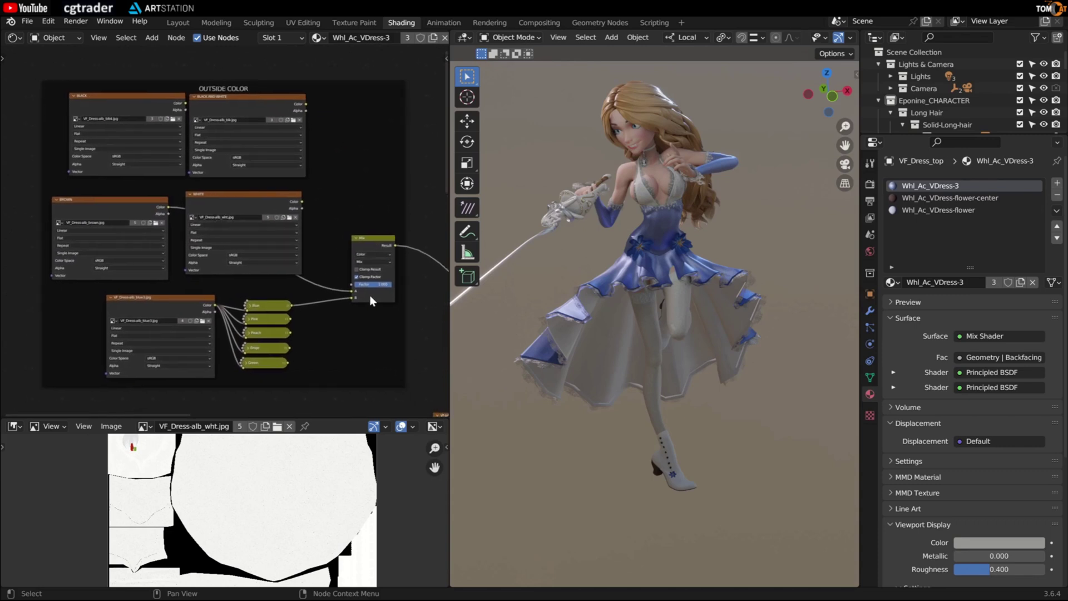
Set the Mix node's factor to 0 in the OUTSIDE COLOR frame and link the WHITE texture's color to input A.
{"action": "left_click_drag", "start_coordinate": [370, 288], "coordinate": [336, 288]}
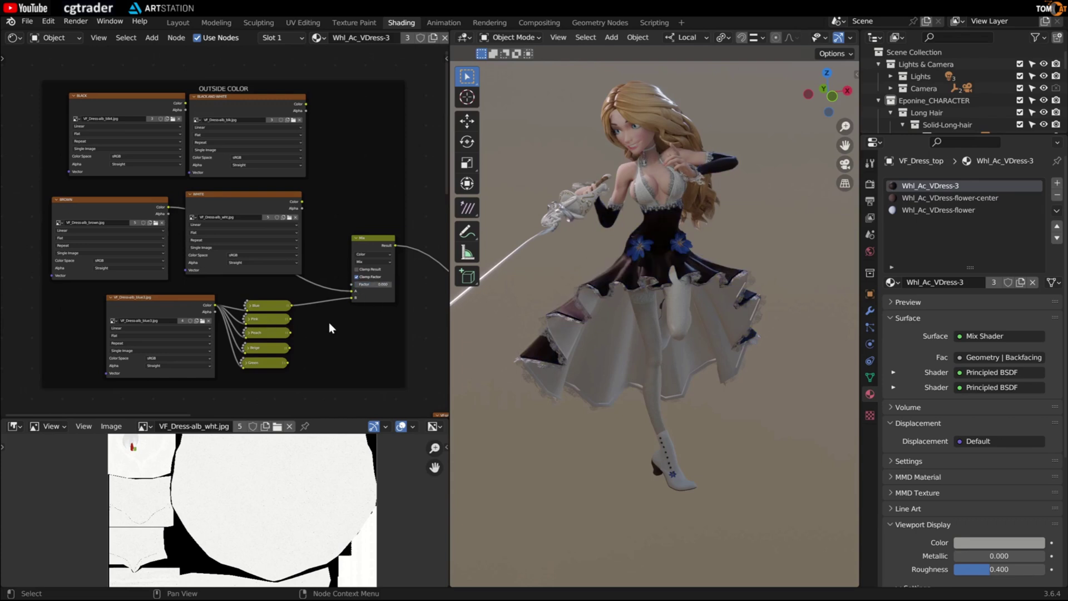
{"action": "scroll", "coordinate": [311, 295], "scroll_direction": "up", "scroll_amount": 3}
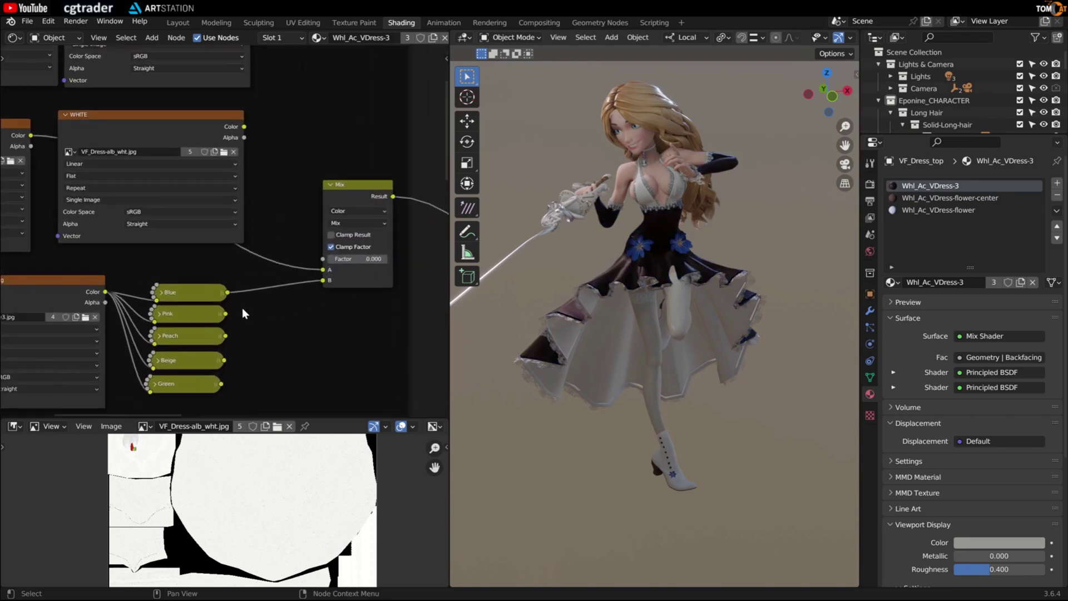
{"action": "left_click_drag", "start_coordinate": [244, 127], "coordinate": [323, 270]}
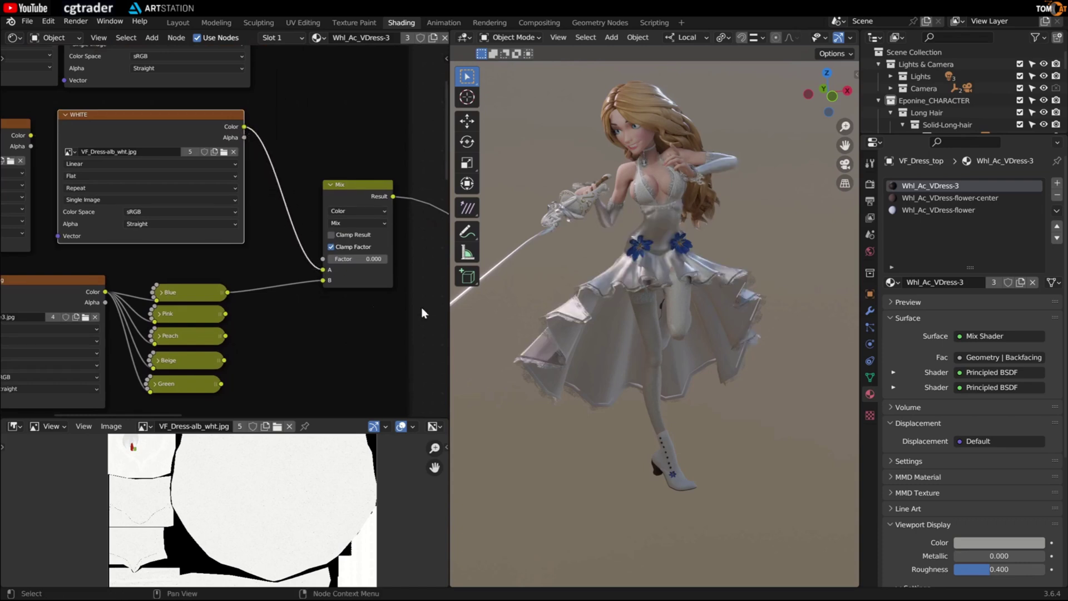
Link the Pink color node to the Mix node's A input, expand it and set its Hue to 0.900.
{"action": "left_click_drag", "start_coordinate": [225, 313], "coordinate": [323, 270]}
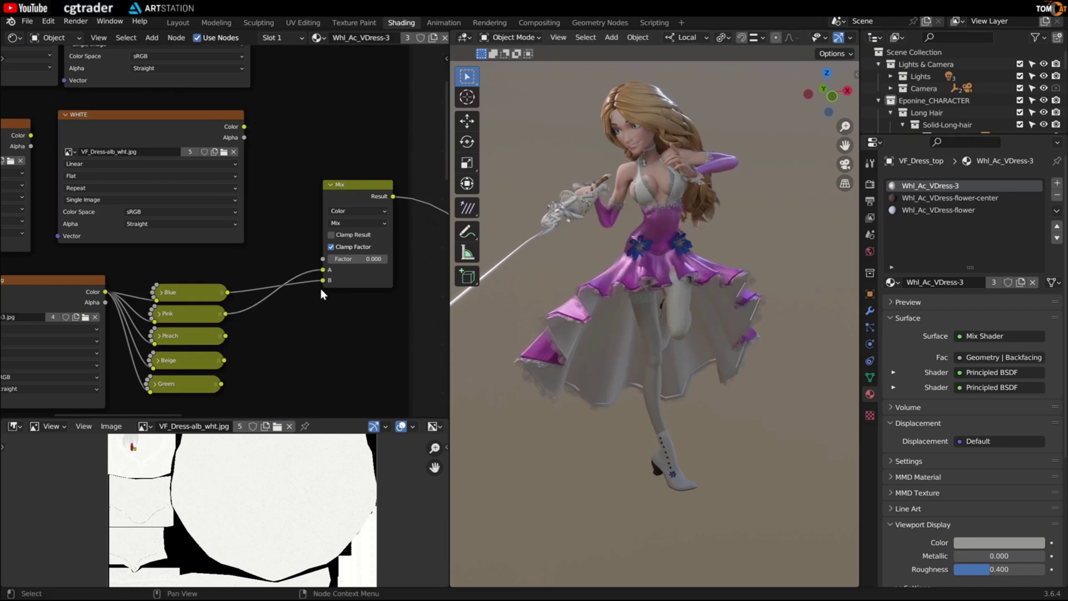
{"action": "scroll", "coordinate": [213, 329], "scroll_direction": "up", "scroll_amount": 3}
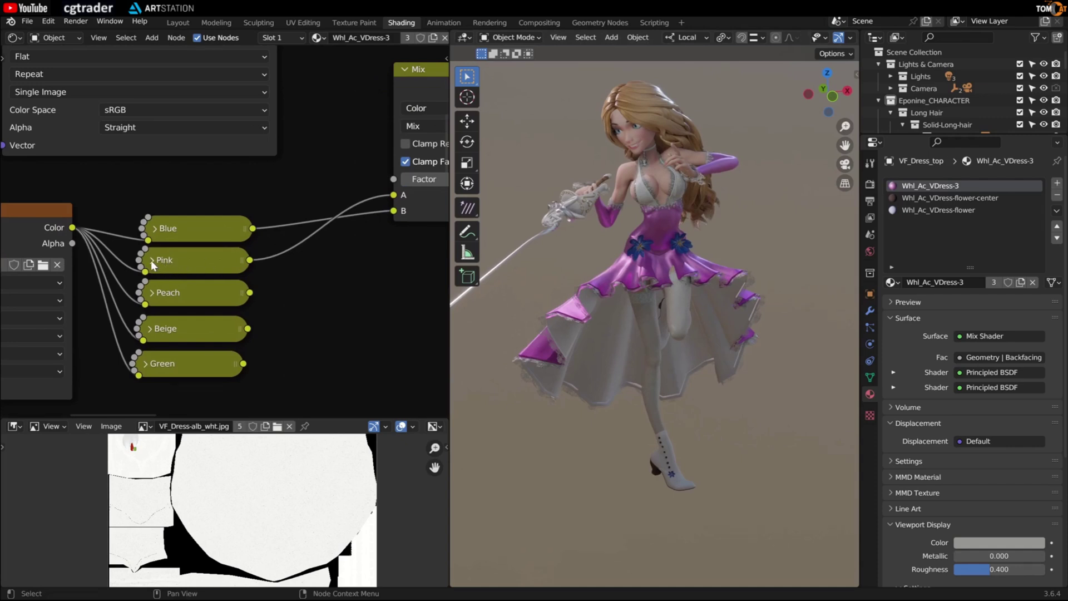
{"action": "left_click", "coordinate": [151, 261]}
{"action": "scroll", "coordinate": [184, 272], "scroll_direction": "down", "scroll_amount": 2, "text": "shift"}
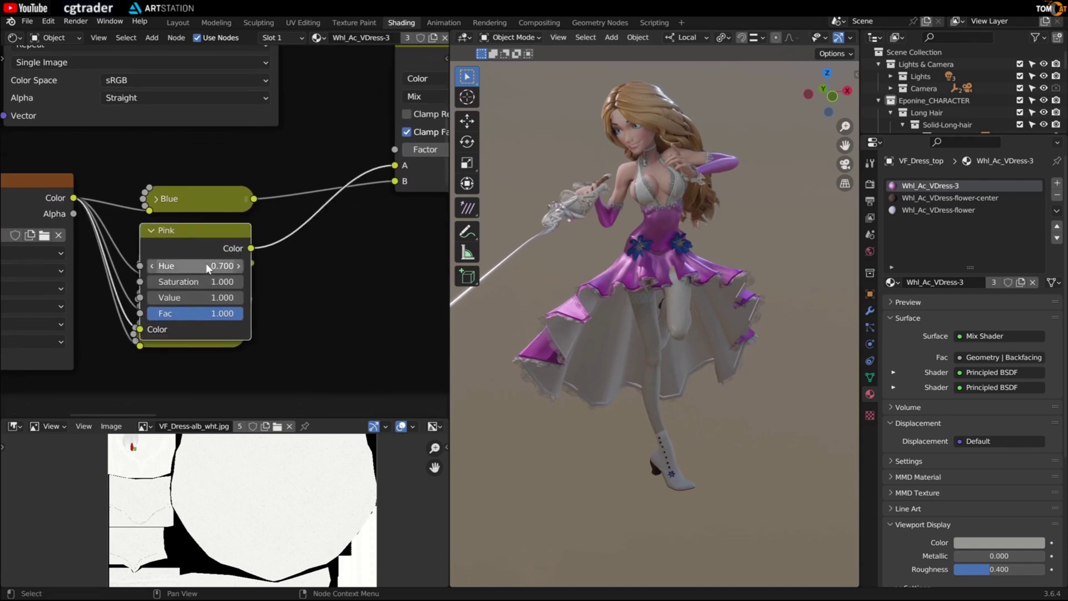
{"action": "left_click", "coordinate": [241, 266]}
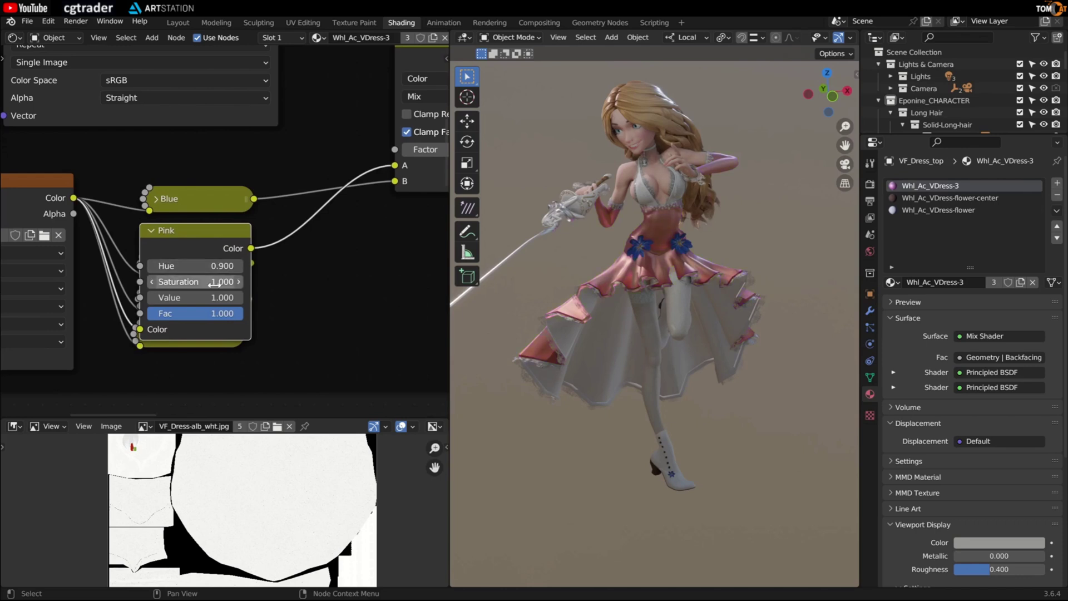
Set the Pink node's Saturation to 0.200 and its Value to 0.500.
{"action": "left_click_drag", "start_coordinate": [201, 283], "coordinate": [175, 299]}
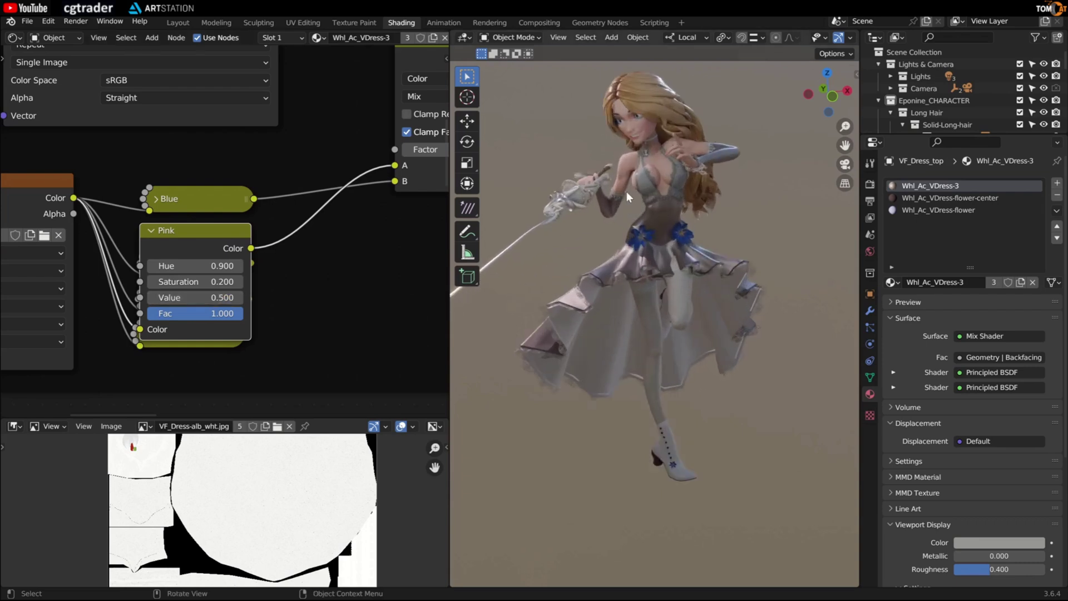
Select the character's body and examine the Change Color texture frame and Mix node of the Skin1A_M material.
{"action": "left_click", "coordinate": [647, 188]}
{"action": "scroll", "coordinate": [221, 254], "scroll_direction": "down", "scroll_amount": 3}
{"action": "scroll", "coordinate": [224, 251], "scroll_direction": "down", "scroll_amount": 6}
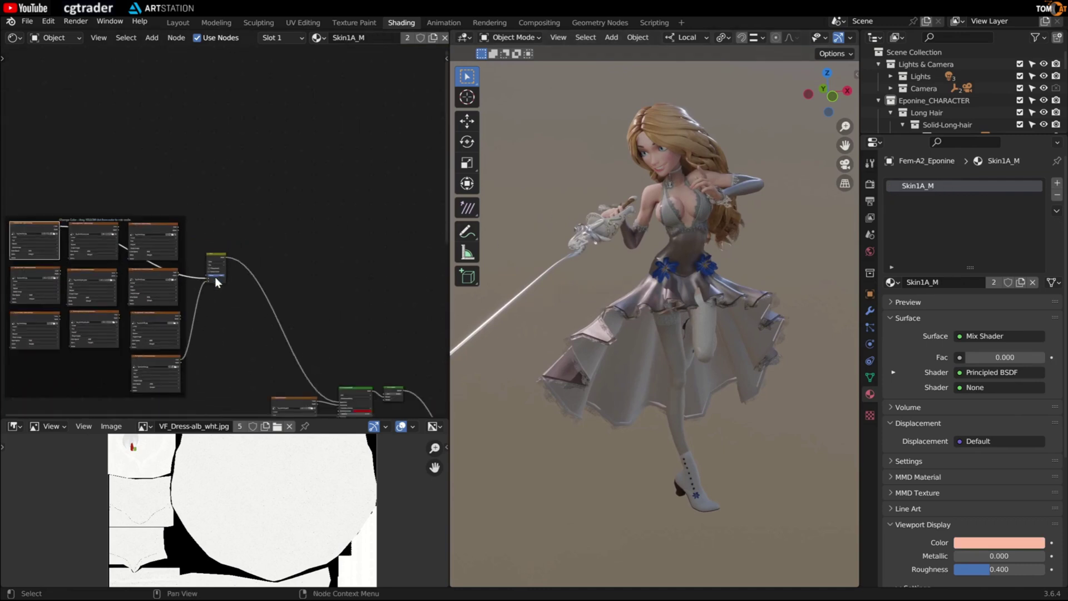
{"action": "scroll", "coordinate": [231, 238], "scroll_direction": "up", "scroll_amount": 4}
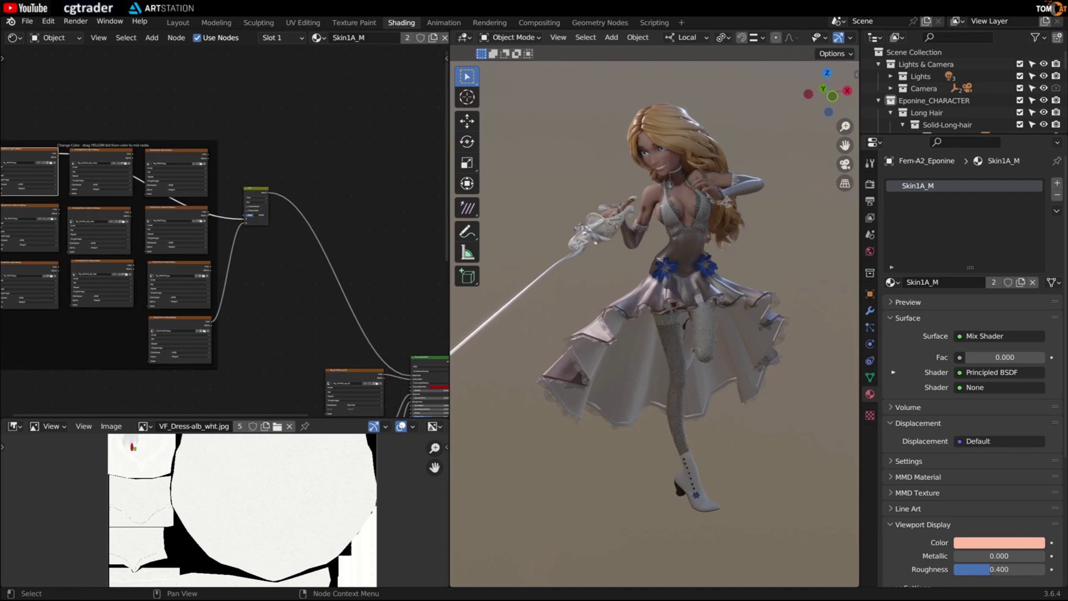
{"action": "scroll", "coordinate": [258, 228], "scroll_direction": "up", "scroll_amount": 2}
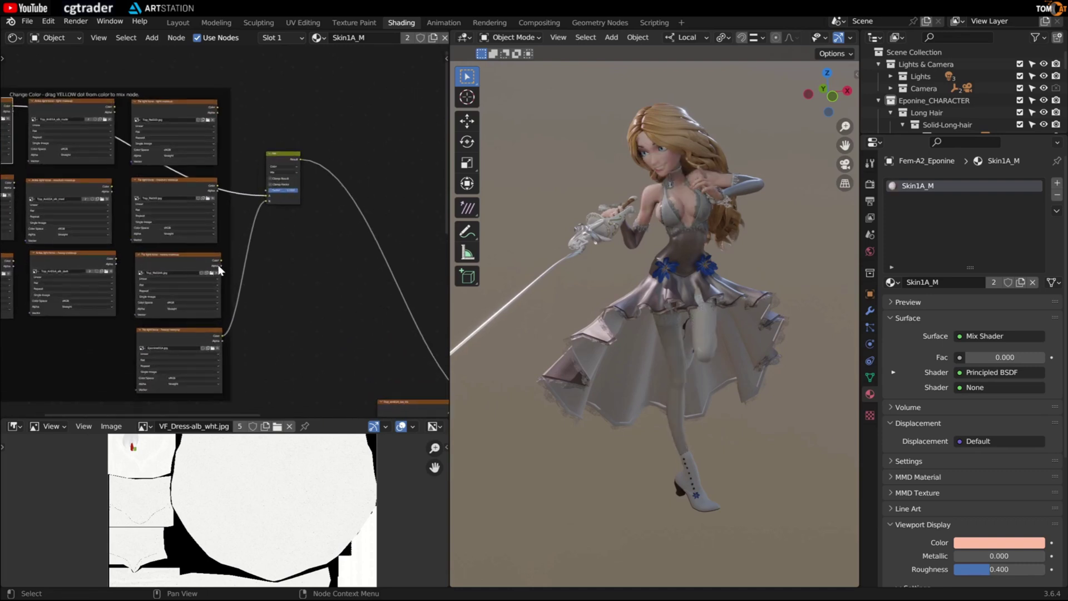
{"action": "middle_click_drag", "start_coordinate": [583, 241], "coordinate": [652, 246]}
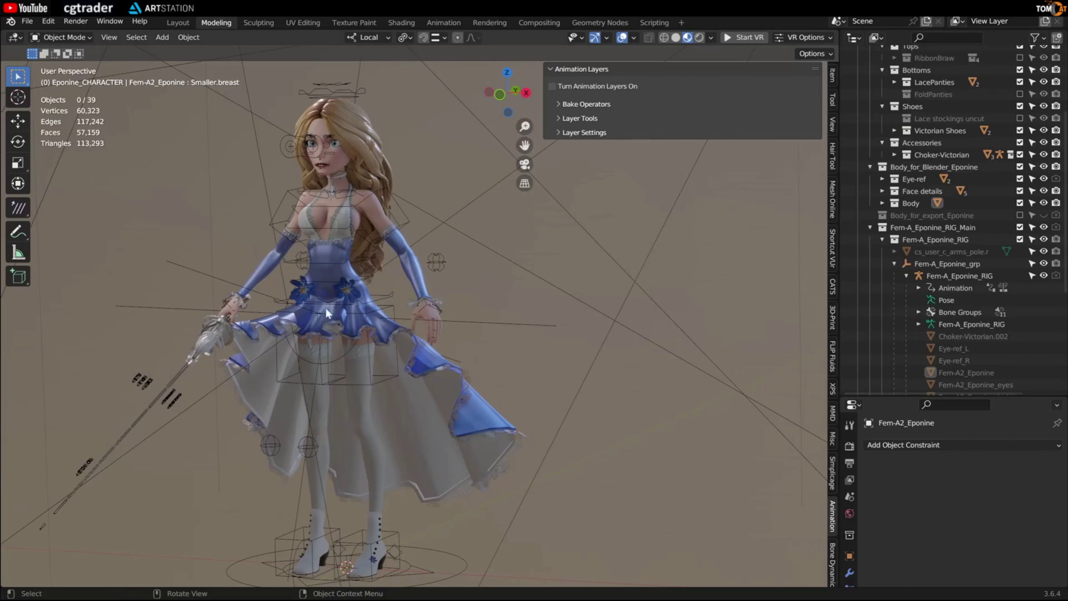
Select Eponine's body mesh, locate Fem-A2_Eponine in the Body collection, and undo the selection.
{"action": "middle_click_drag", "start_coordinate": [325, 308], "coordinate": [306, 306]}
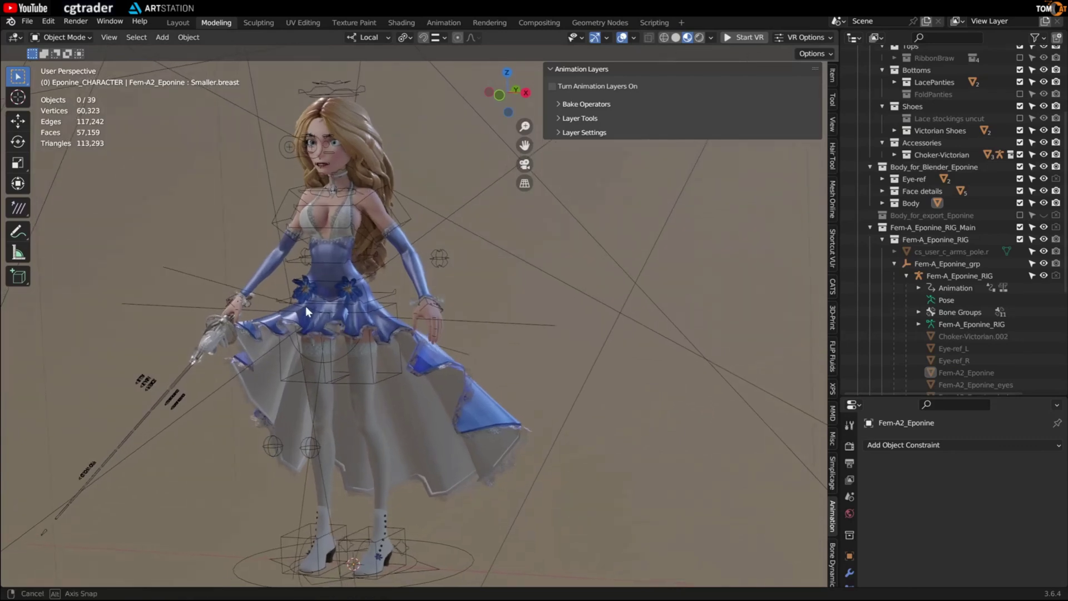
{"action": "middle_click_drag", "start_coordinate": [390, 261], "coordinate": [384, 275]}
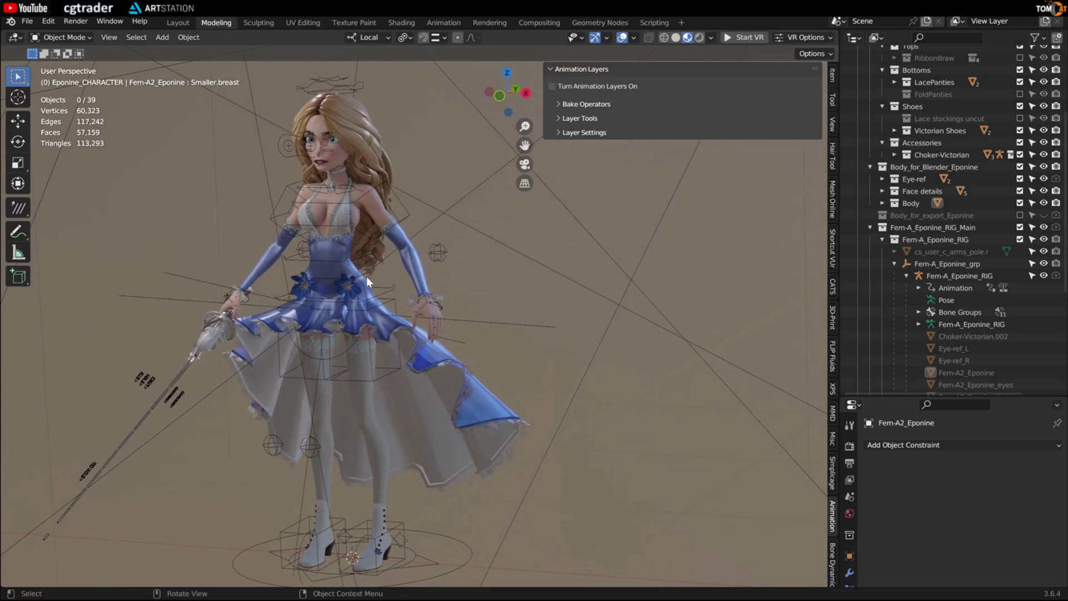
{"action": "left_click", "coordinate": [374, 210]}
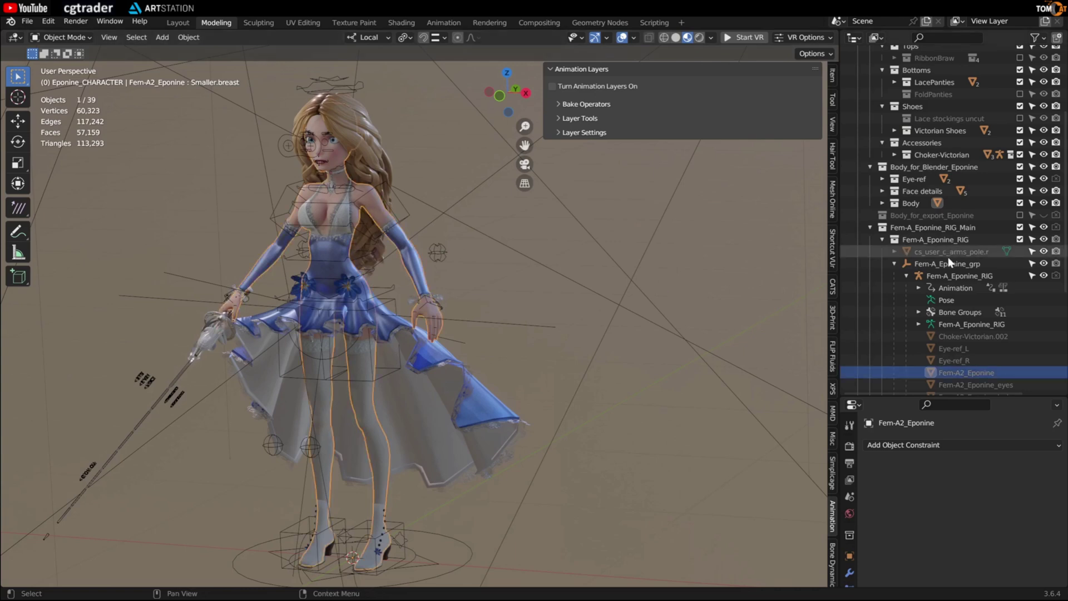
{"action": "key", "text": "KP_Decimal"}
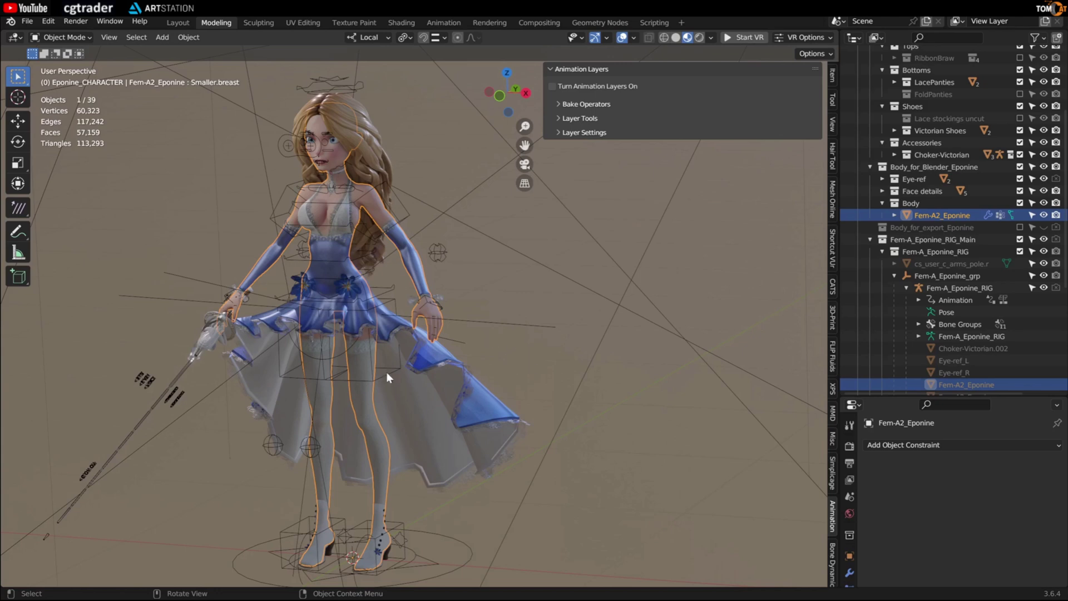
{"action": "key", "text": "ctrl+z"}
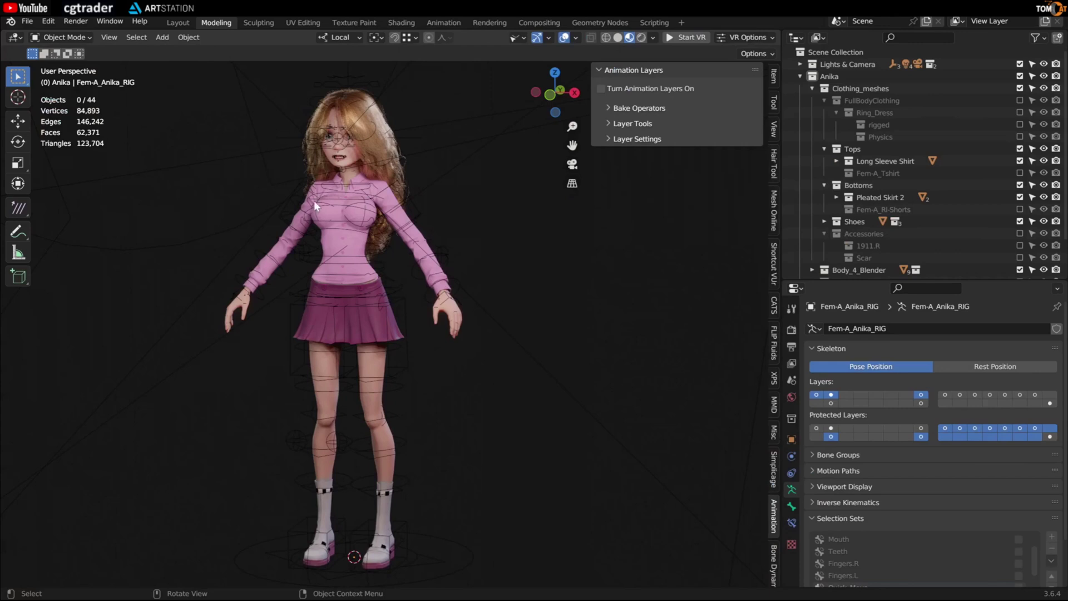
In the Anika file, locate the body mesh Fem-A__Whl_BY_Anika in the Body_4_Blender collection and deselect it.
{"action": "scroll", "coordinate": [235, 166], "scroll_direction": "up", "scroll_amount": 2}
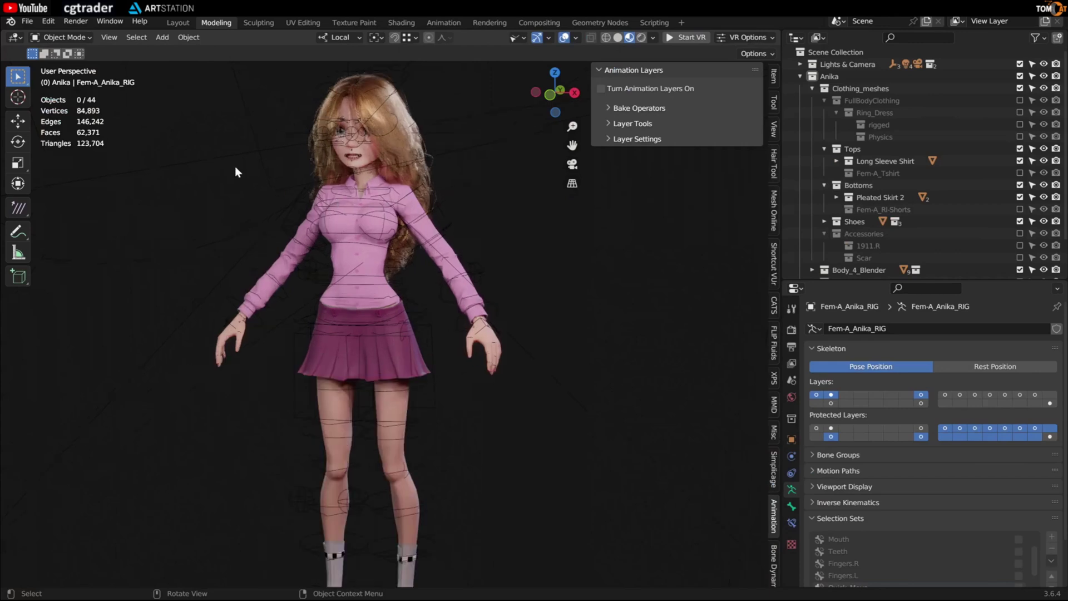
{"action": "left_click", "coordinate": [392, 410]}
{"action": "key", "text": "period"}
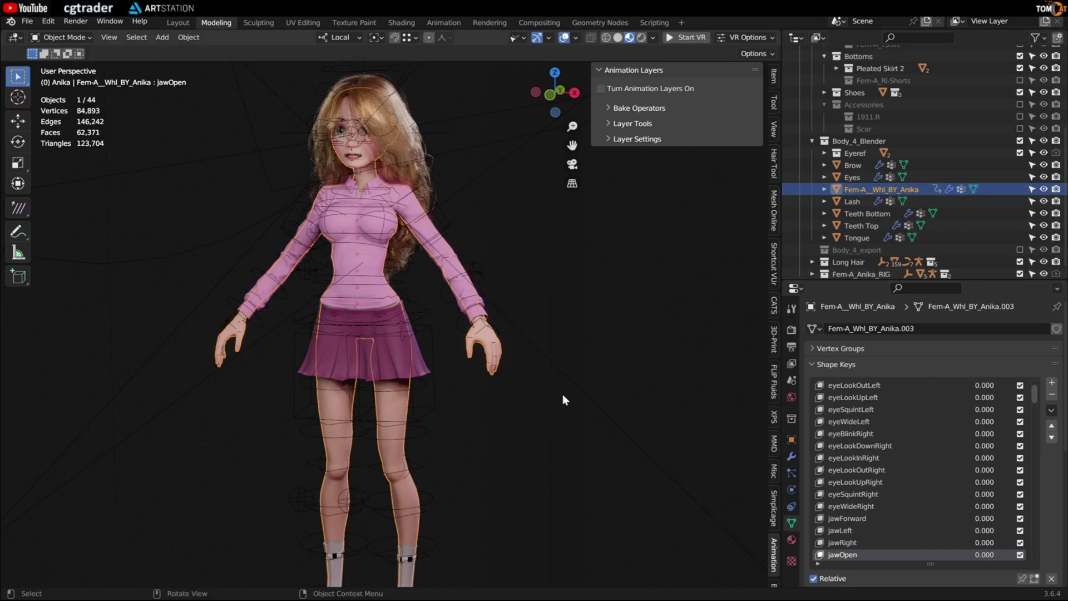
{"action": "left_click", "coordinate": [202, 459]}
{"action": "middle_click_drag", "start_coordinate": [201, 459], "coordinate": [167, 390]}
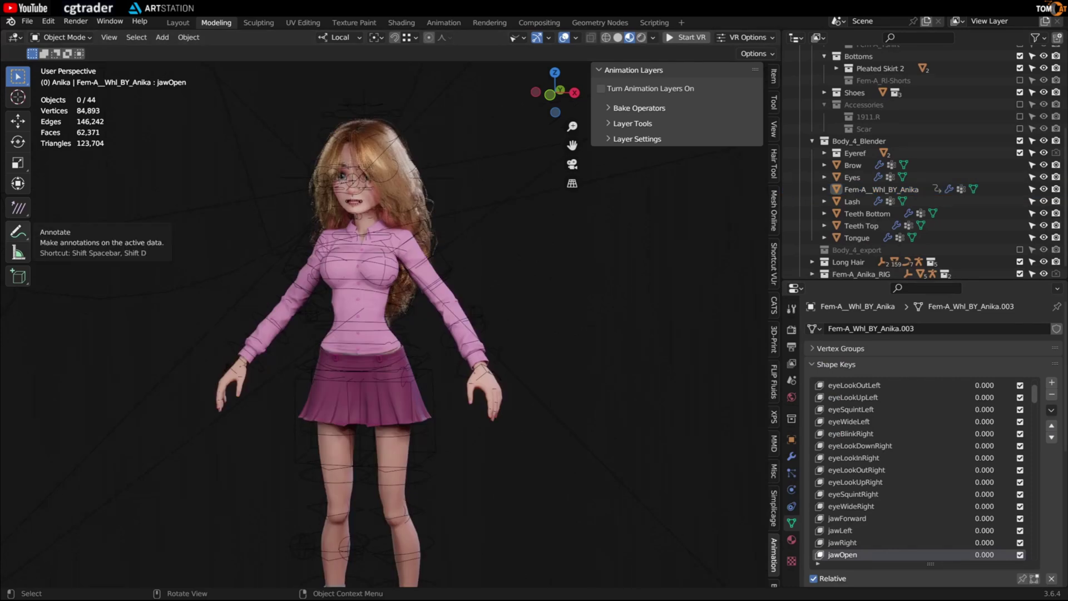
Select Anika's long sleeve shirt Fem-A_Lslv high and clear the target object of its rig armature modifier.
{"action": "scroll", "coordinate": [301, 368], "scroll_direction": "up", "scroll_amount": 2}
{"action": "mouse_move", "coordinate": [327, 370]}
{"action": "middle_mouse_down"}
{"action": "mouse_move", "coordinate": [362, 375]}
{"action": "mouse_move", "coordinate": [366, 356]}
{"action": "mouse_move", "coordinate": [323, 376]}
{"action": "middle_mouse_up"}
{"action": "left_click", "coordinate": [393, 304]}
{"action": "middle_click_drag", "start_coordinate": [391, 305], "coordinate": [355, 322], "text": "shift"}
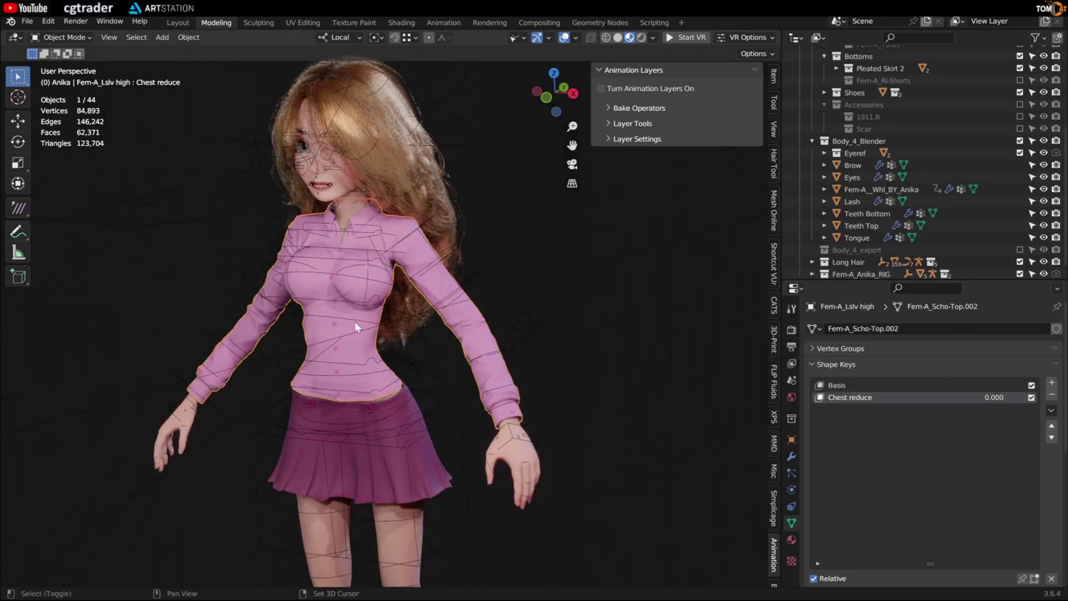
{"action": "left_click", "coordinate": [792, 457]}
{"action": "left_click_drag", "start_coordinate": [870, 281], "coordinate": [870, 154]}
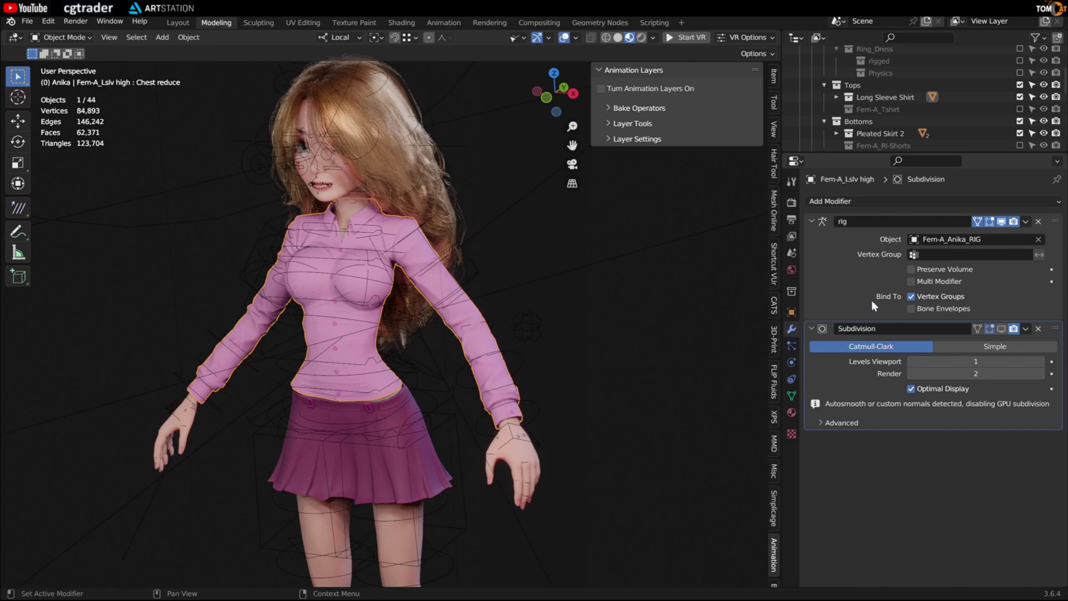
{"action": "left_click", "coordinate": [1039, 240]}
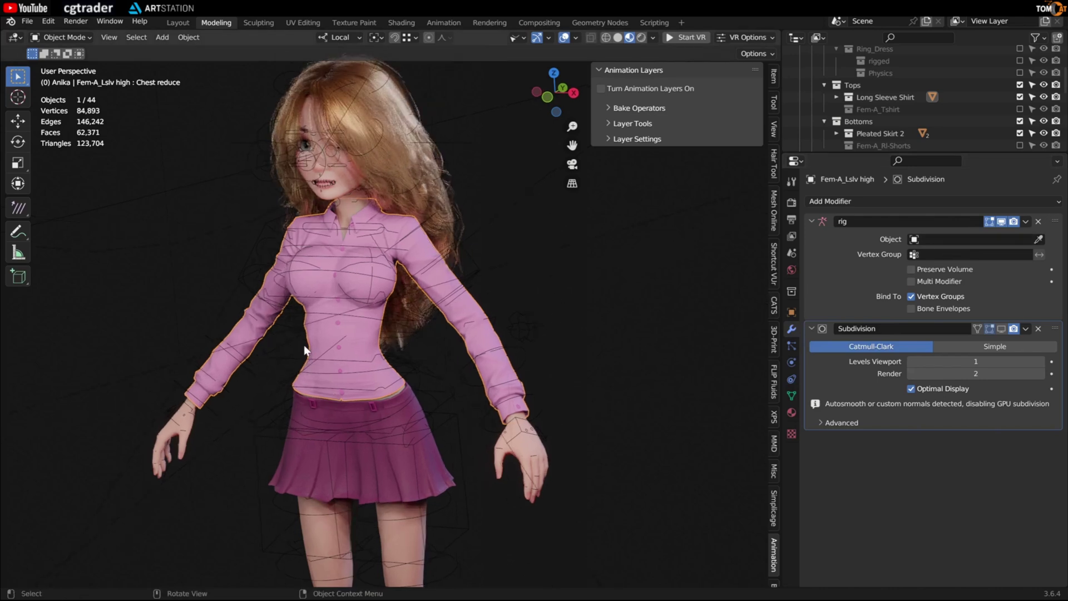
Remove the shirt's parent relationship with Clear Parent.
{"action": "key", "text": "alt+p"}
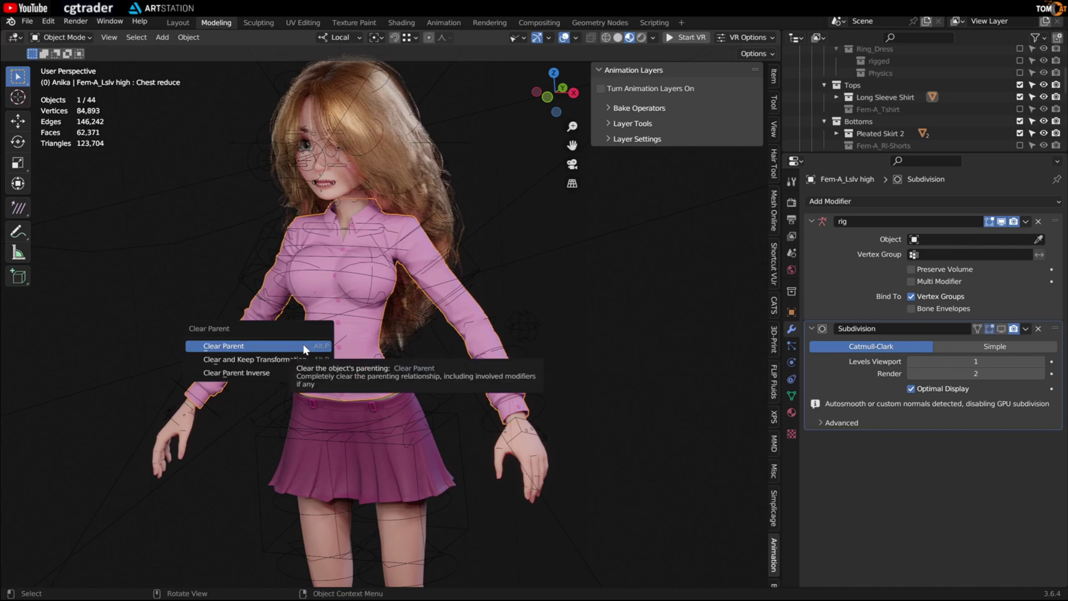
{"action": "left_click", "coordinate": [304, 346]}
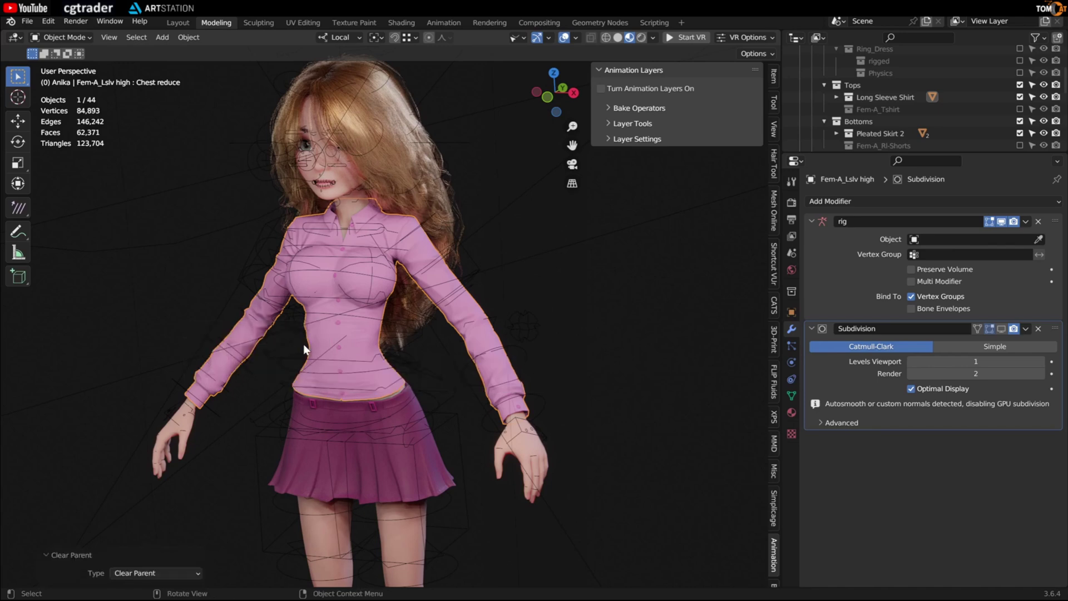
{"action": "middle_click_drag", "start_coordinate": [397, 323], "coordinate": [409, 325]}
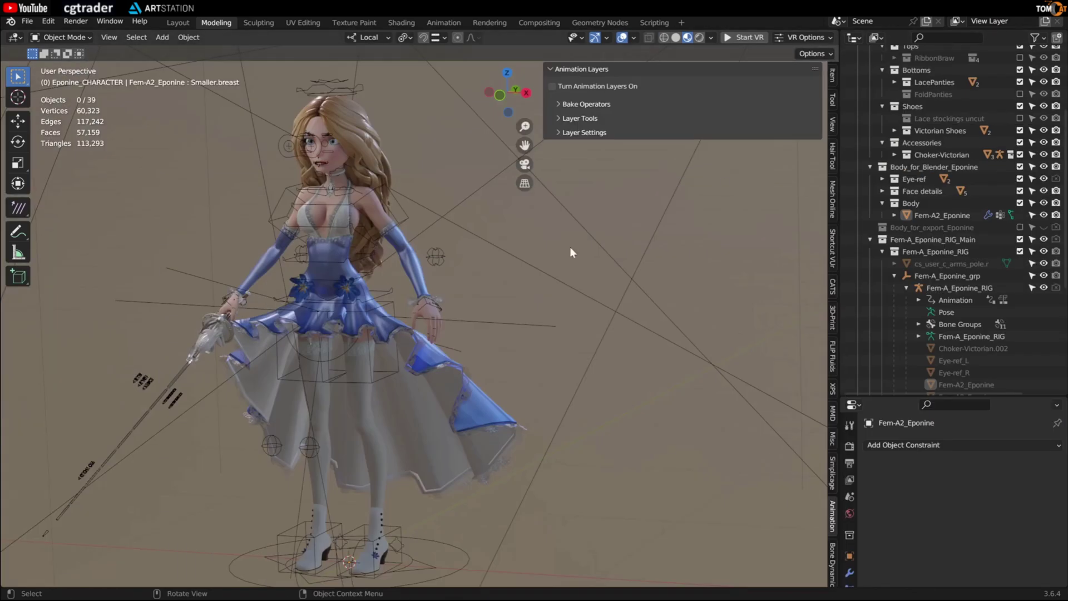
In the Eponine file, add a new collection under the Scene Collection and paste the copied Fem-A_Lslv high shirt into it.
{"action": "middle_click_drag", "start_coordinate": [166, 203], "coordinate": [32, 199]}
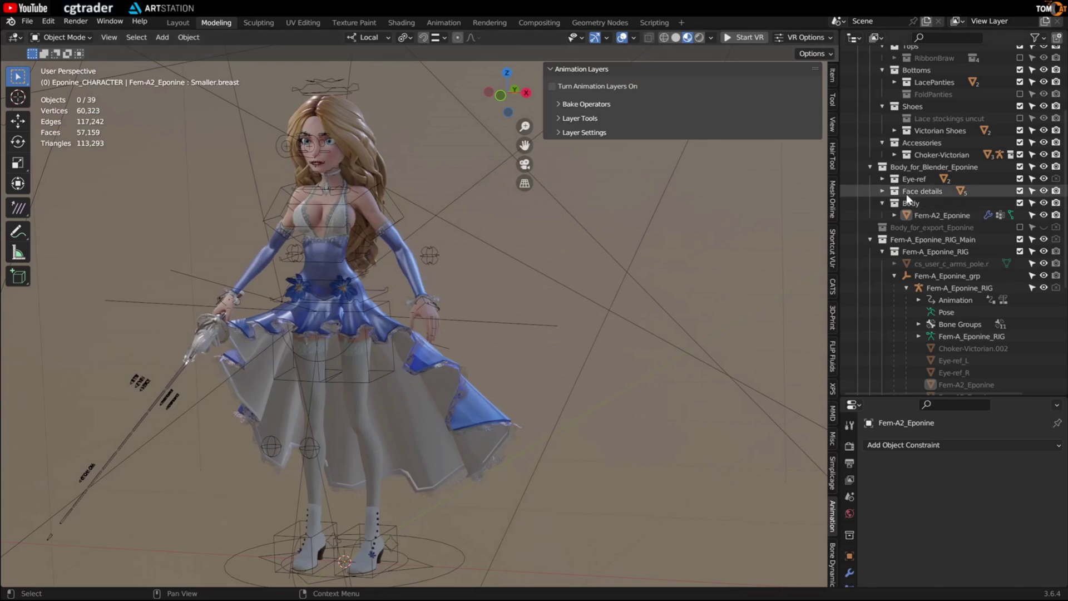
{"action": "key", "text": "shift+a"}
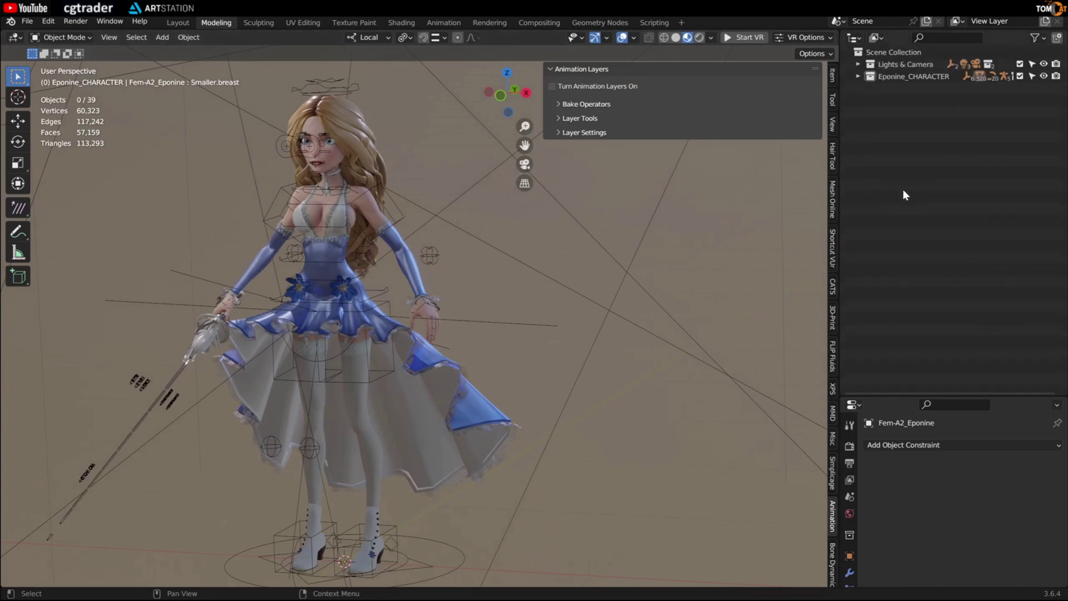
{"action": "left_click", "coordinate": [885, 52]}
{"action": "right_click", "coordinate": [883, 52]}
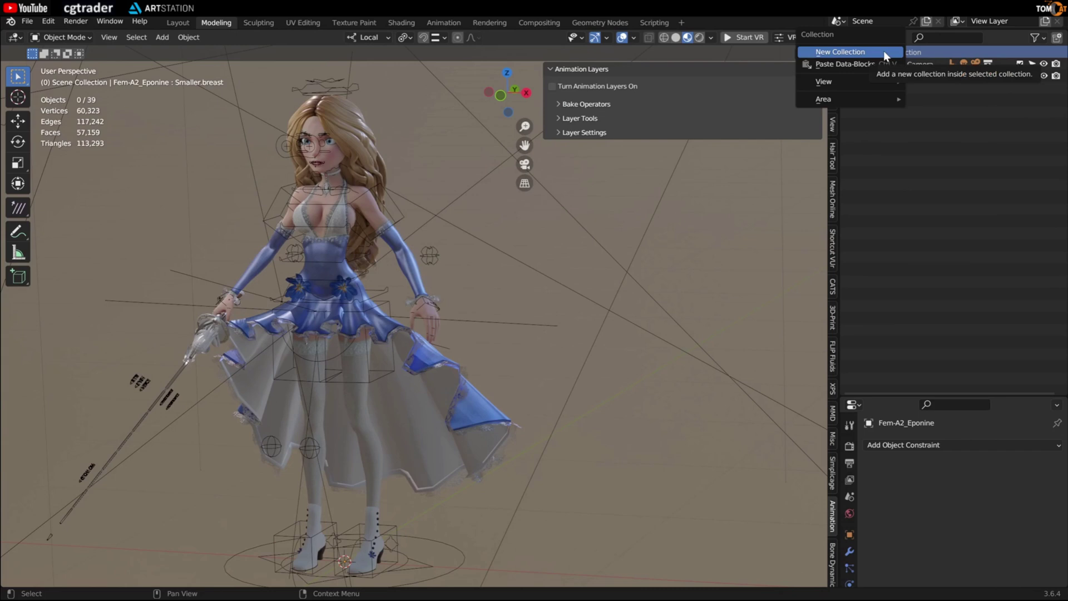
{"action": "left_click", "coordinate": [884, 51]}
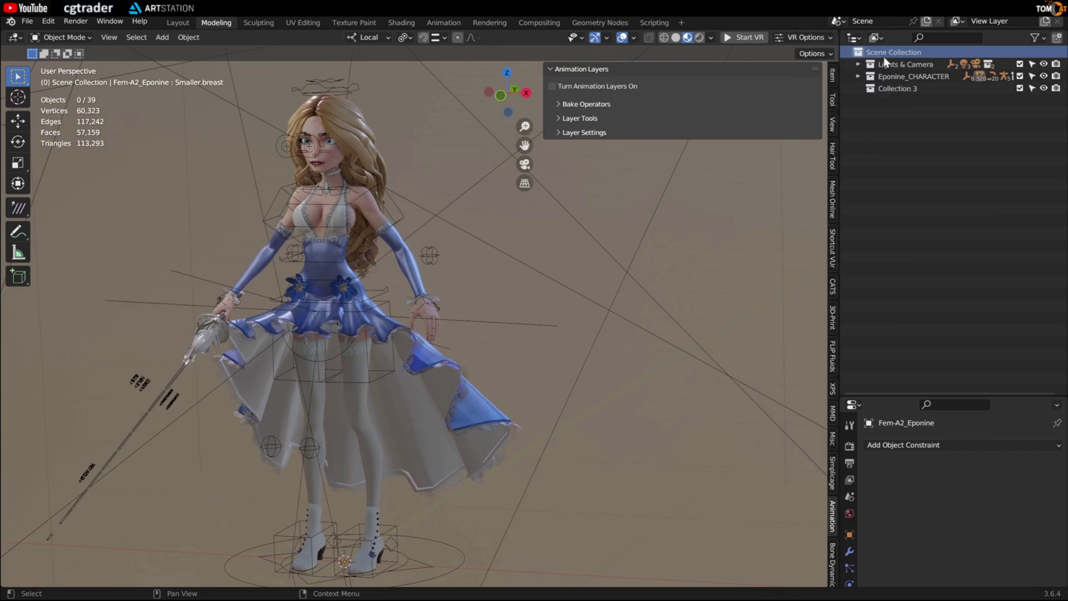
{"action": "left_click", "coordinate": [887, 88]}
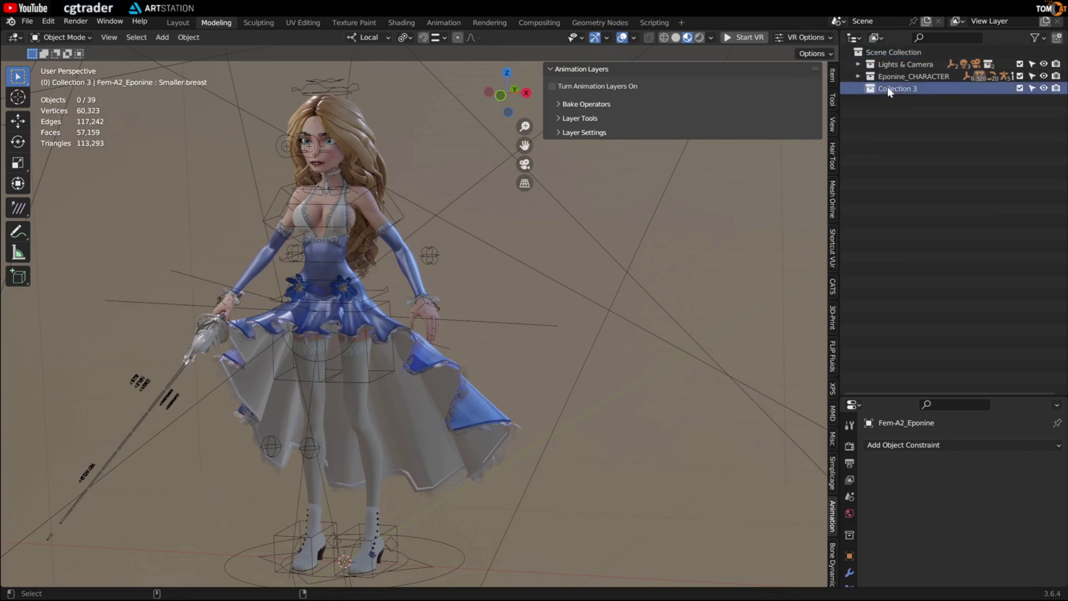
{"action": "key", "text": "ctrl+v"}
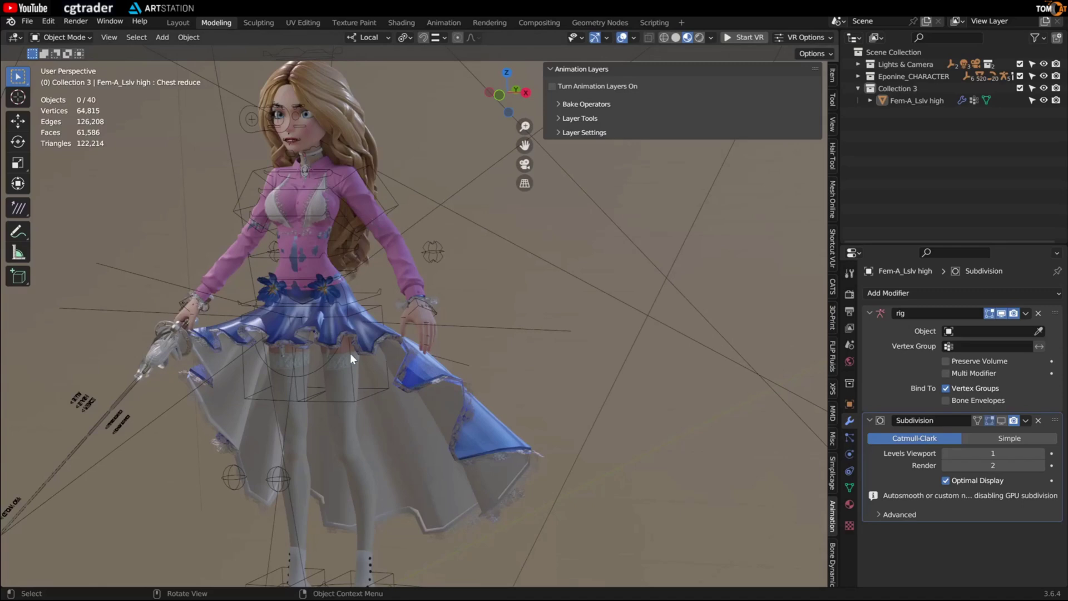
Assign Fem-A_Eponine_RIG as the target object of the pasted shirt's rig armature modifier.
{"action": "left_click", "coordinate": [402, 257]}
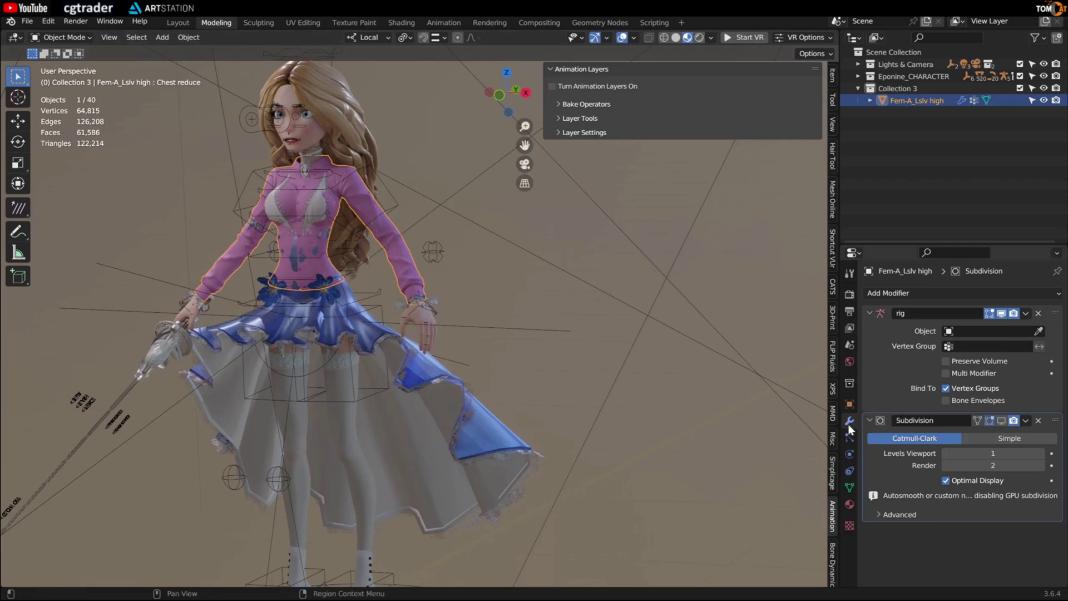
{"action": "left_click", "coordinate": [1040, 329]}
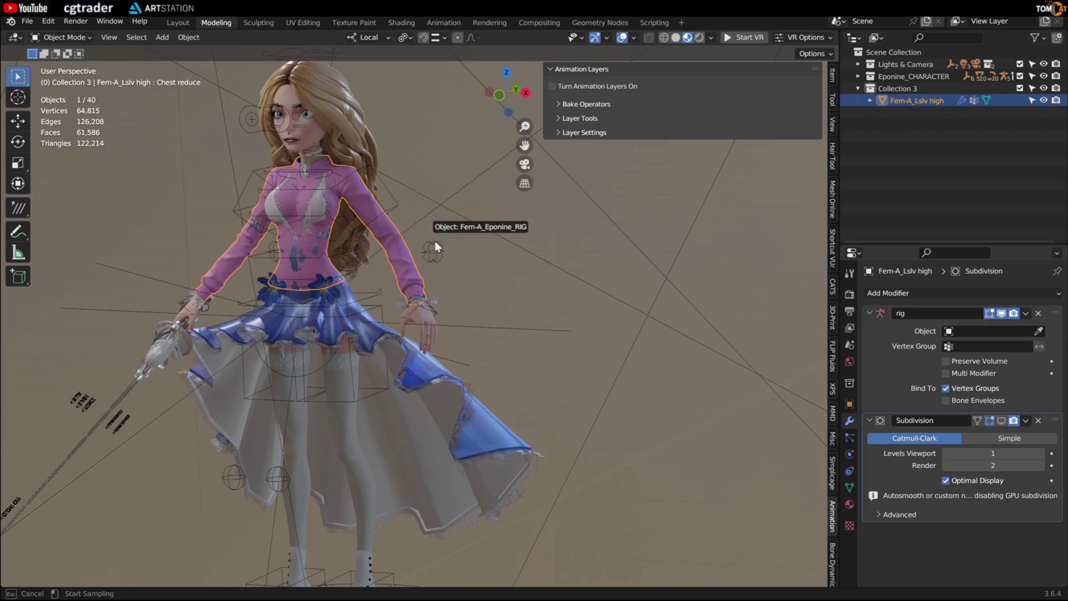
{"action": "left_click", "coordinate": [435, 245]}
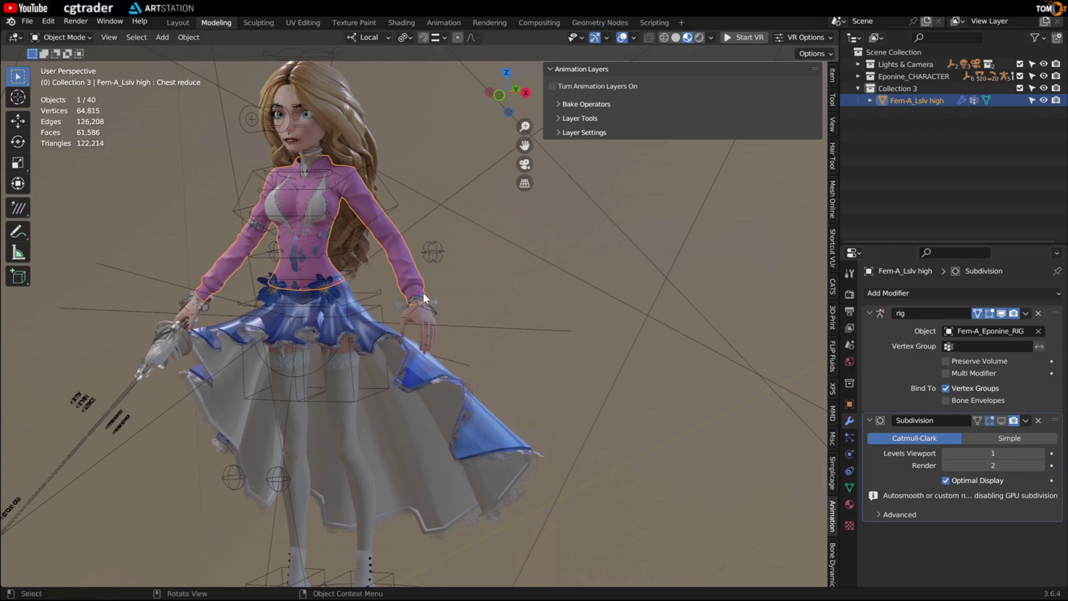
Test the shirt's deformation by moving the c_hand_ik.l bone in Pose Mode, cancel the move and return to Object Mode.
{"action": "left_click", "coordinate": [446, 315]}
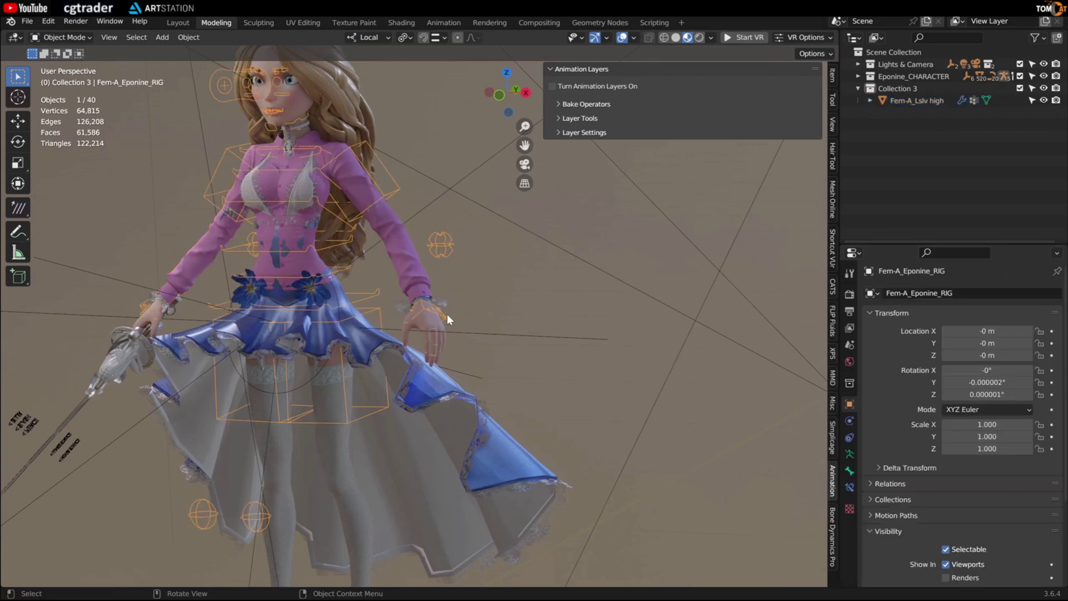
{"action": "key", "text": "ctrl+Tab"}
{"action": "left_click", "coordinate": [439, 325]}
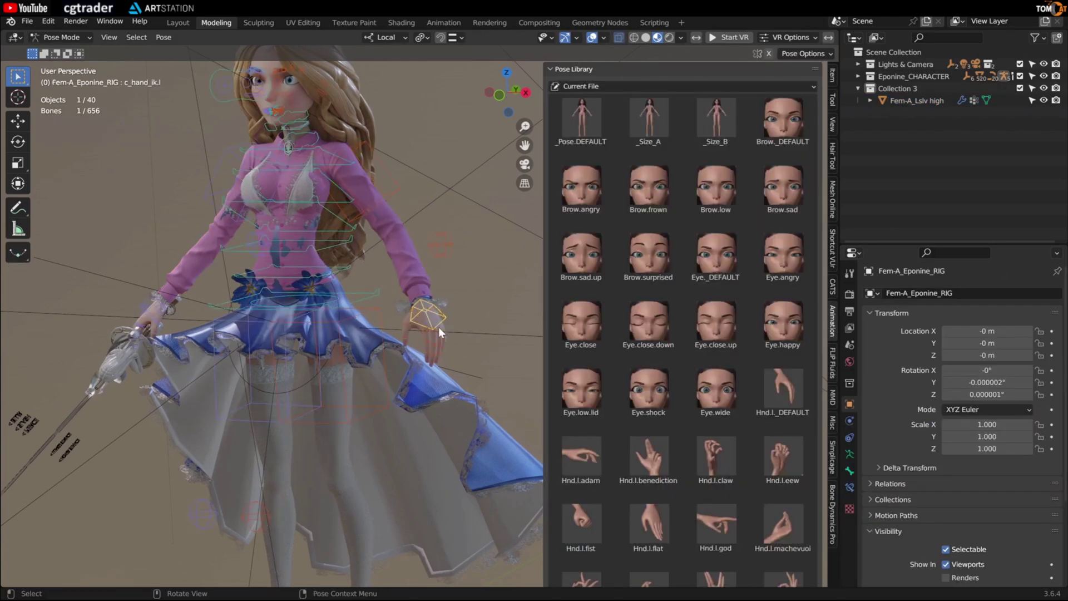
{"action": "key", "text": "g"}
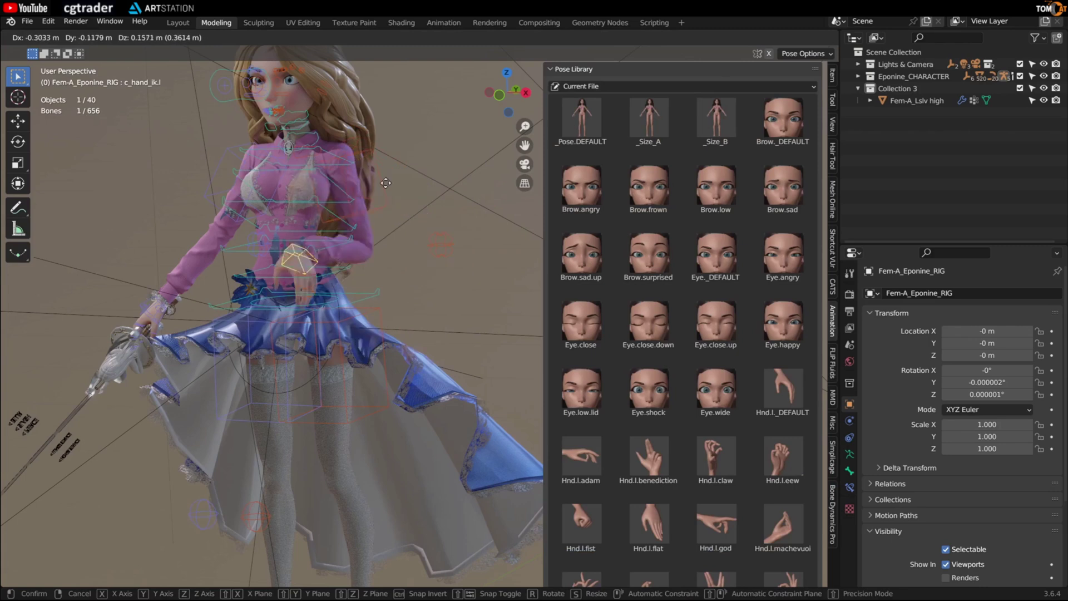
{"action": "right_click", "coordinate": [355, 198]}
{"action": "key", "text": "ctrl+Tab"}
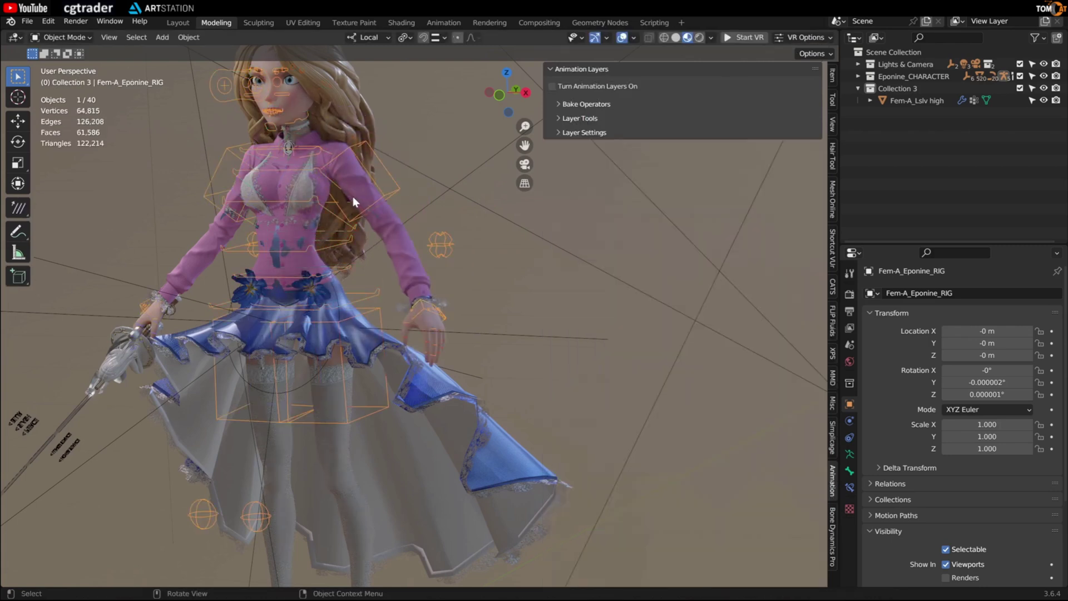
Test whether the unparented shirt follows by moving the whole Fem-A_Eponine_RIG in Object Mode, and cancel the move.
{"action": "scroll", "coordinate": [351, 233], "scroll_direction": "down", "scroll_amount": 3}
{"action": "scroll", "coordinate": [348, 258], "scroll_direction": "down", "scroll_amount": 2}
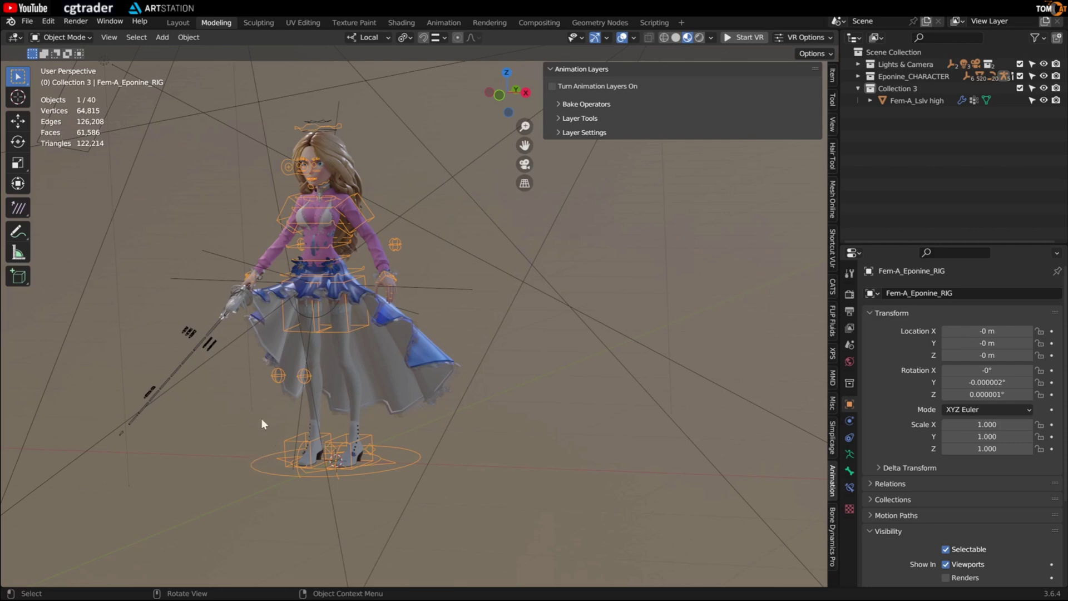
{"action": "key", "text": "g"}
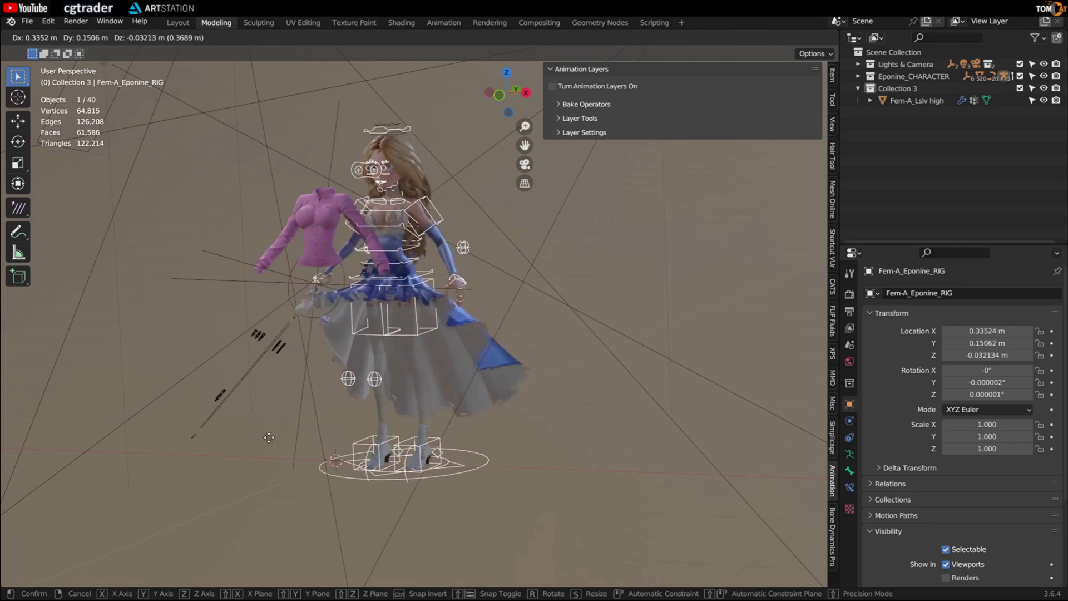
{"action": "key", "text": "Escape"}
{"action": "scroll", "coordinate": [294, 389], "scroll_direction": "up", "scroll_amount": 2}
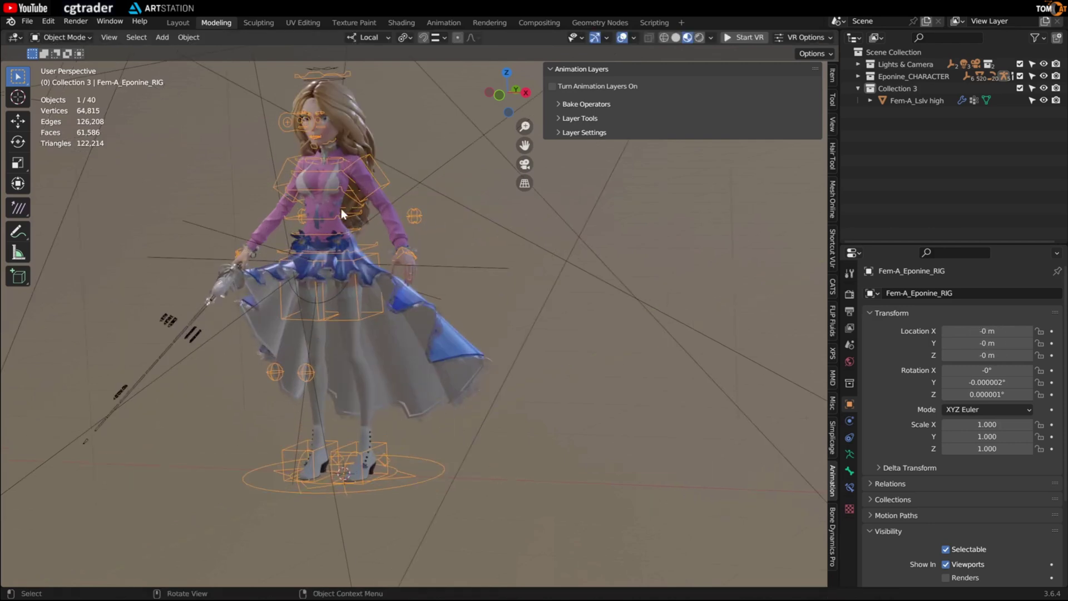
Parent the pasted Fem-A_Lslv high shirt to Fem-A_Eponine_RIG using Armature Deform With Empty Groups.
{"action": "left_click", "coordinate": [381, 208]}
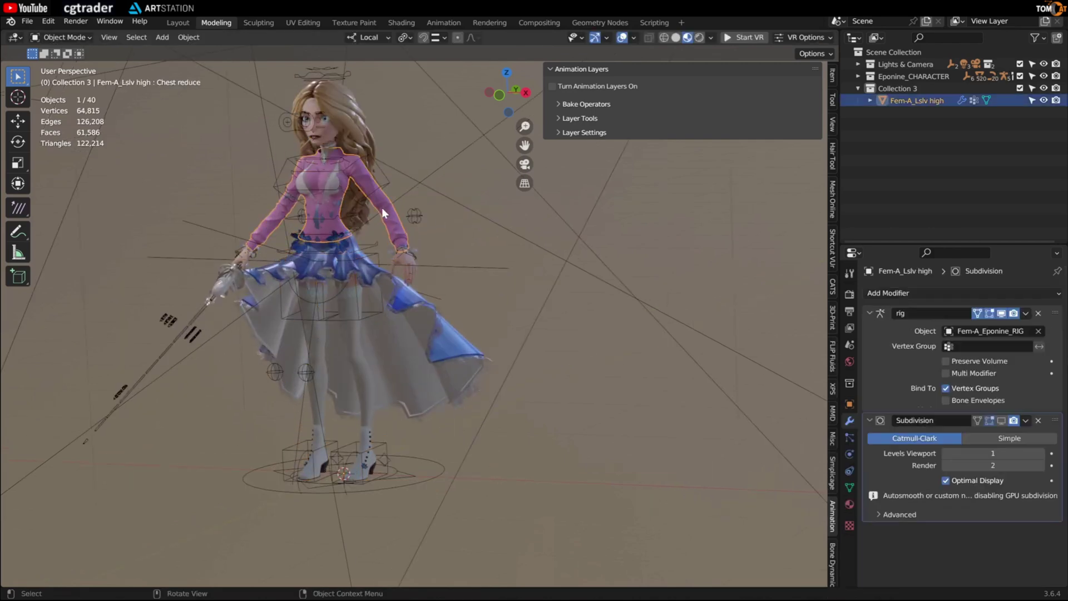
{"action": "left_click", "coordinate": [418, 219], "text": "shift"}
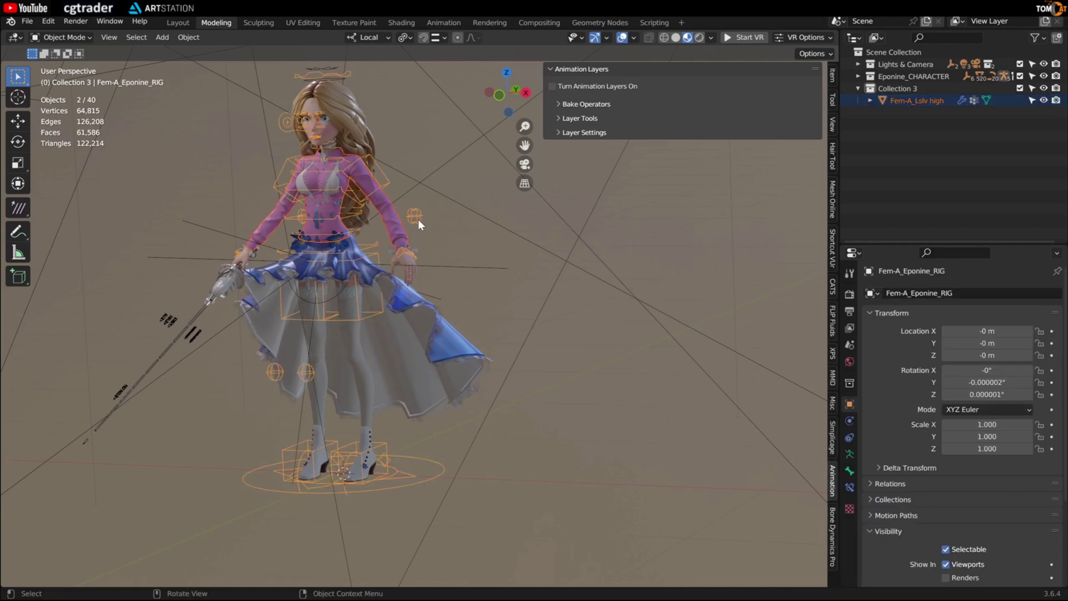
{"action": "key", "text": "ctrl+p"}
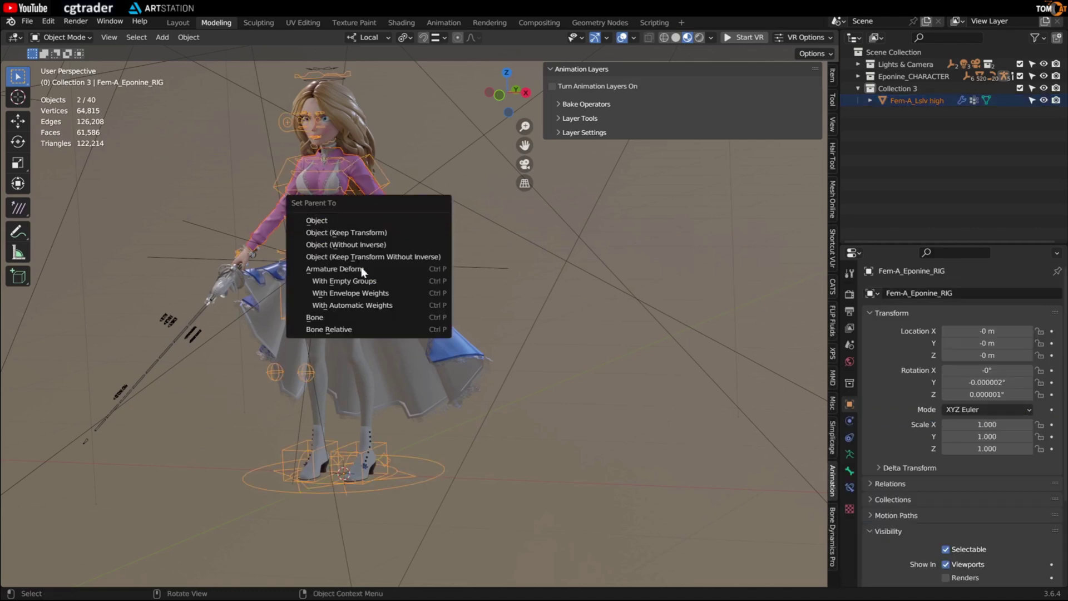
{"action": "left_click", "coordinate": [346, 282]}
Test the parented shirt by moving the whole Fem-A_Eponine_RIG in Object Mode, and cancel the move.
{"action": "left_click", "coordinate": [415, 459]}
{"action": "key", "text": "g"}
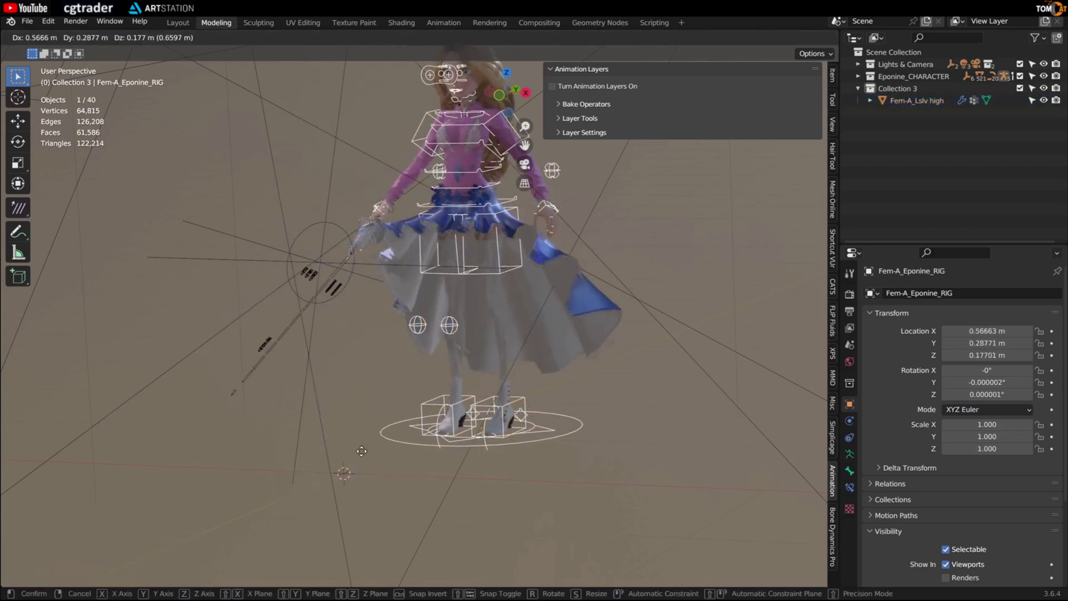
{"action": "right_click", "coordinate": [422, 483]}
{"action": "middle_click_drag", "start_coordinate": [435, 260], "coordinate": [357, 319]}
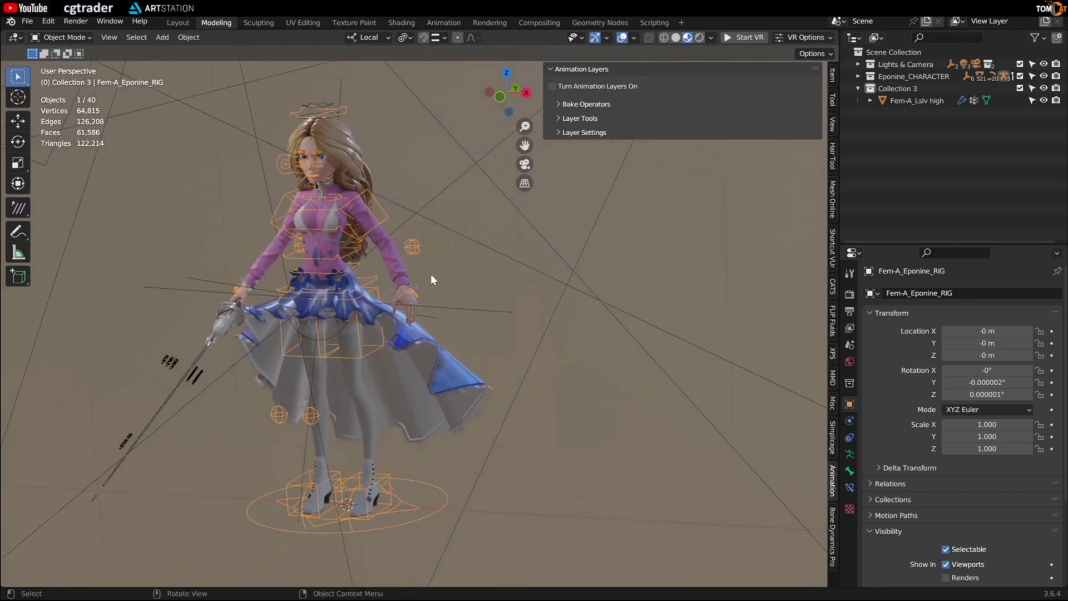
Test the parented shirt's deformation with the c_hand_ik.l bone in Pose Mode, cancel the move and return to Object Mode.
{"action": "key", "text": "ctrl+Tab"}
{"action": "scroll", "coordinate": [390, 306], "scroll_direction": "up", "scroll_amount": 3}
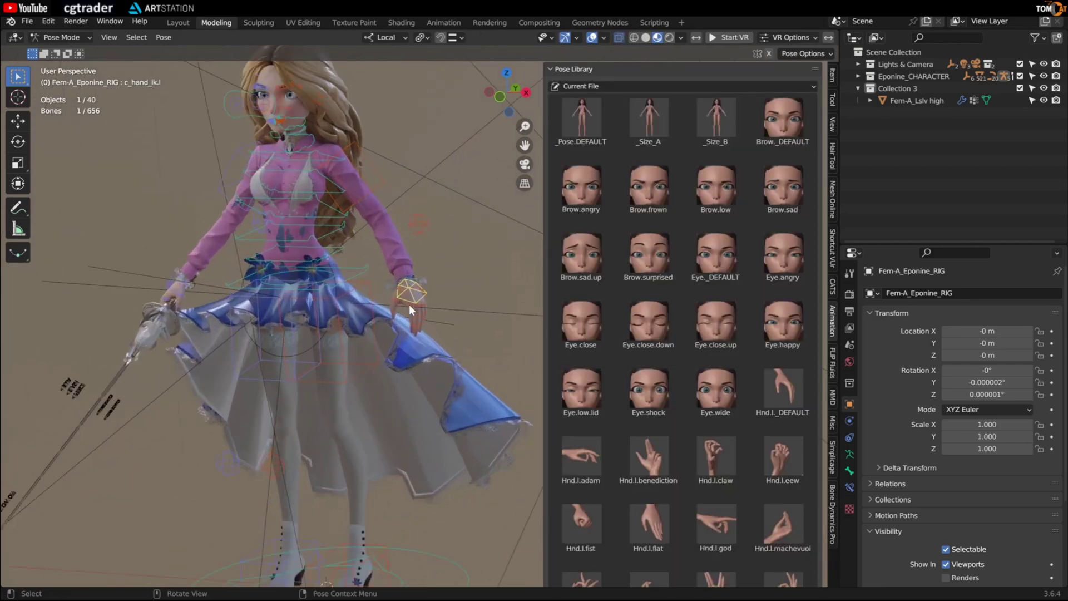
{"action": "key", "text": "g"}
{"action": "right_click", "coordinate": [442, 249]}
{"action": "key", "text": "ctrl+Tab"}
{"action": "scroll", "coordinate": [334, 334], "scroll_direction": "down", "scroll_amount": 2}
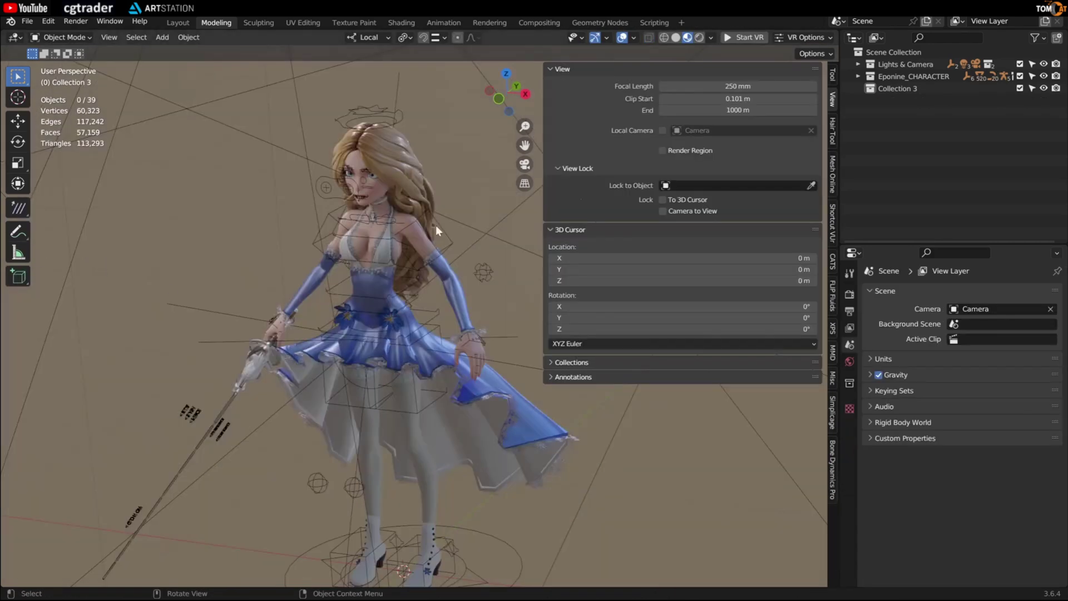
Paste the copied shirt together with its Anika rig group into Collection 3 and isolate the pasted objects in local view.
{"action": "left_click", "coordinate": [894, 89]}
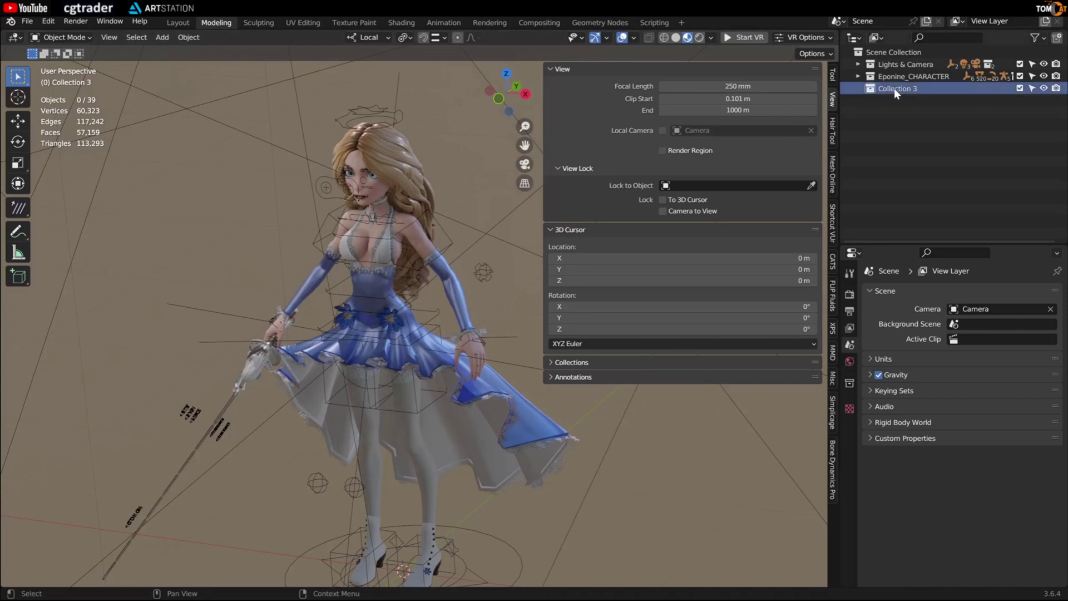
{"action": "key", "text": "ctrl+v"}
{"action": "key", "text": "space"}
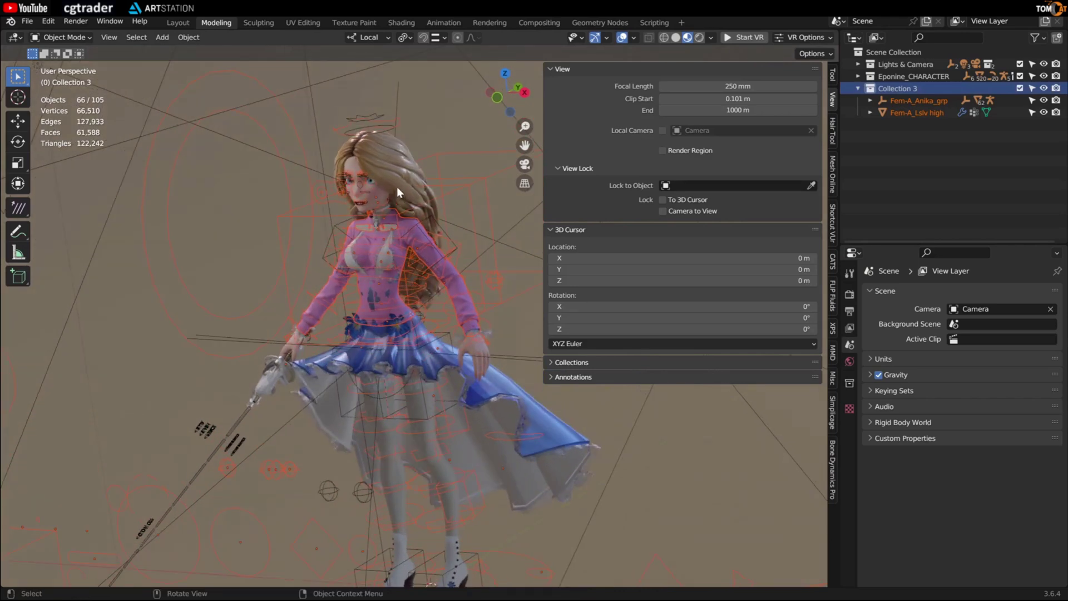
{"action": "key", "text": "KP_Divide"}
Deselect only the Fem-A_Lslv high shirt and delete all the other pasted Anika rig objects.
{"action": "middle_click_drag", "start_coordinate": [400, 202], "coordinate": [426, 345], "text": "ctrl"}
{"action": "scroll", "coordinate": [426, 351], "scroll_direction": "up", "scroll_amount": 2}
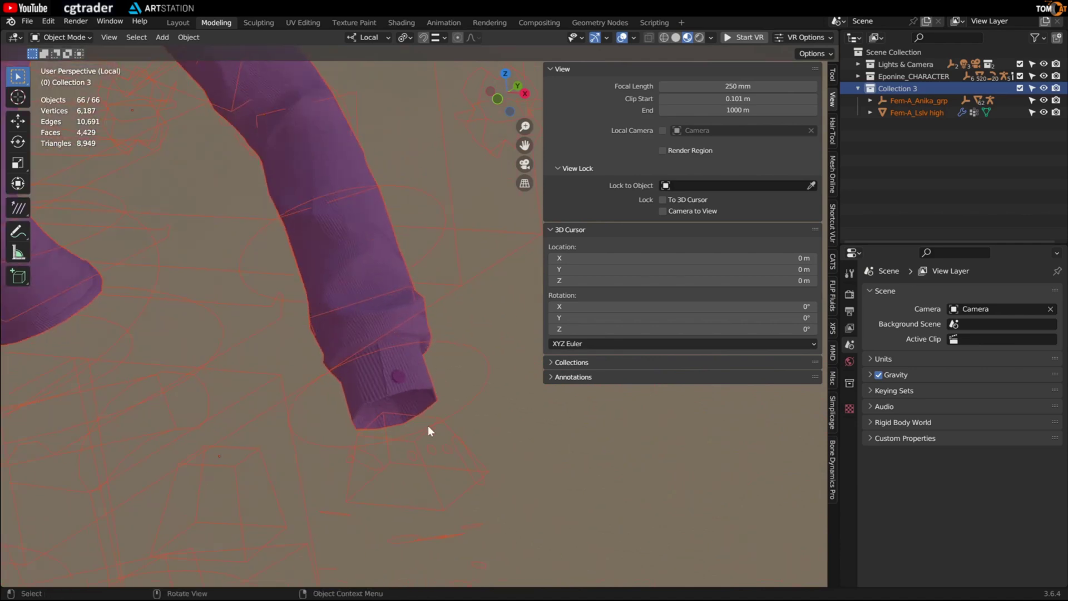
{"action": "key", "text": "shift+b"}
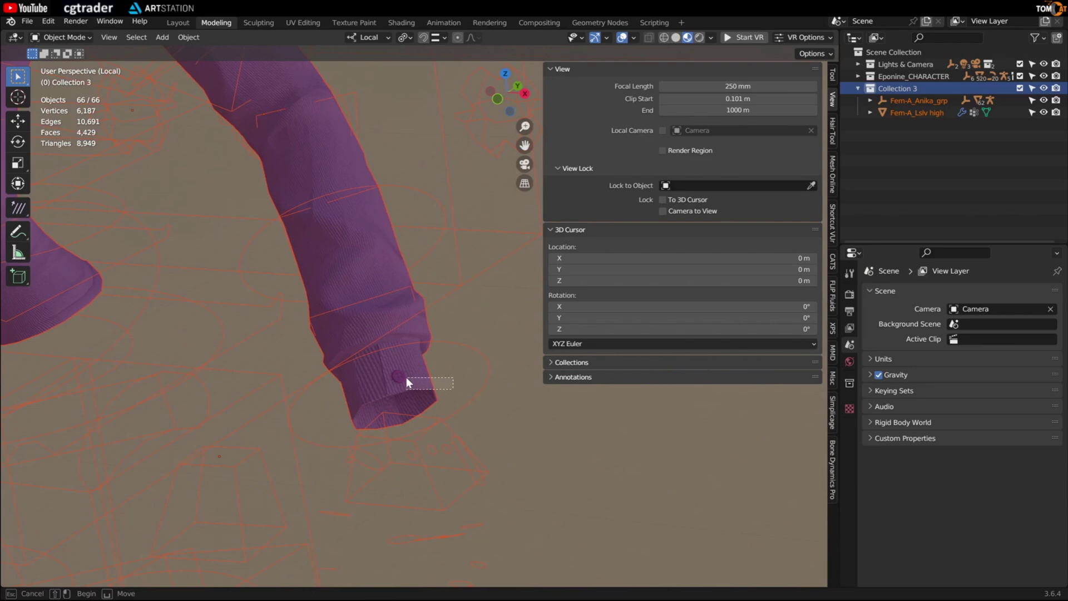
{"action": "middle_click_drag", "start_coordinate": [406, 378], "coordinate": [406, 378]}
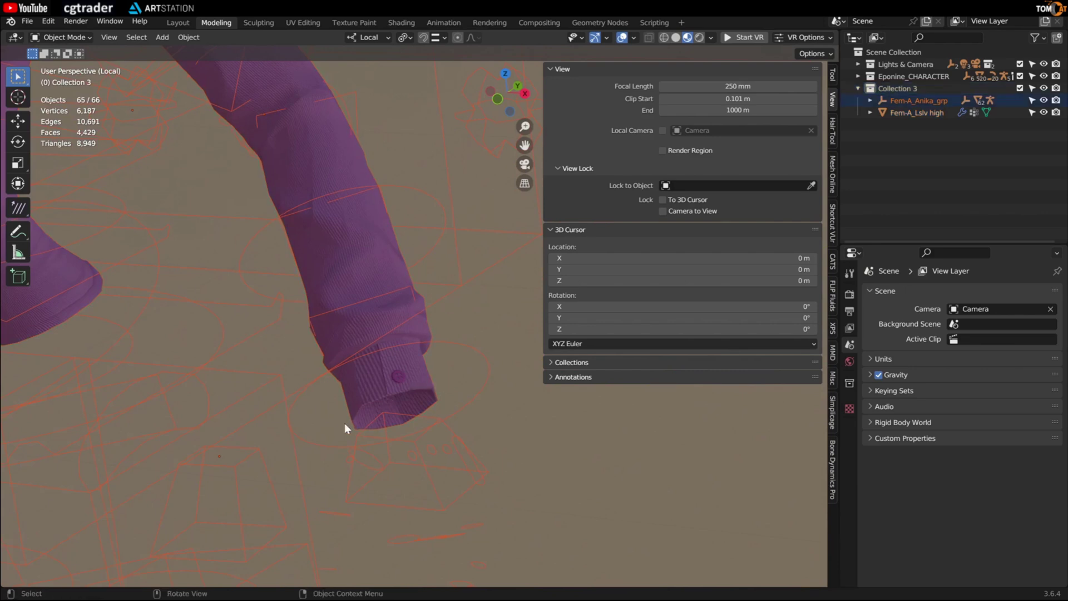
{"action": "key", "text": "a"}
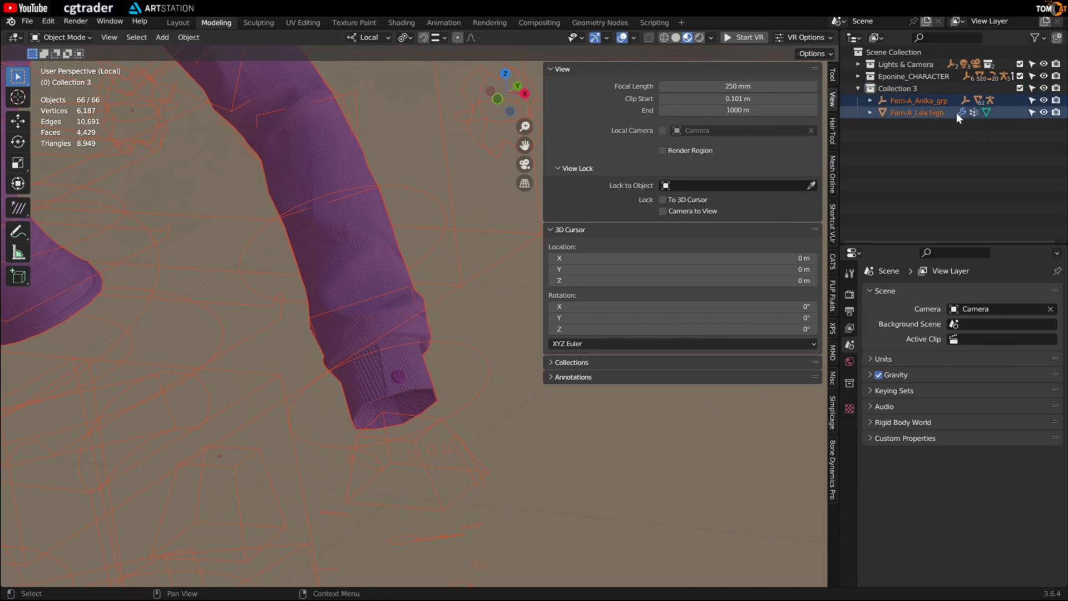
{"action": "left_click", "coordinate": [921, 113], "text": "ctrl"}
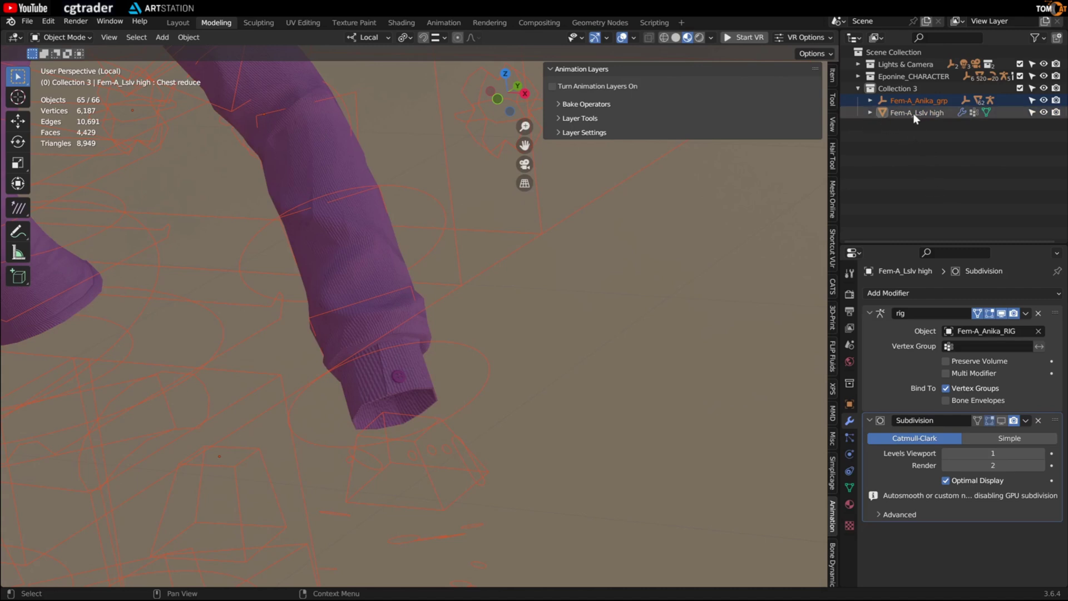
{"action": "key", "text": "Delete"}
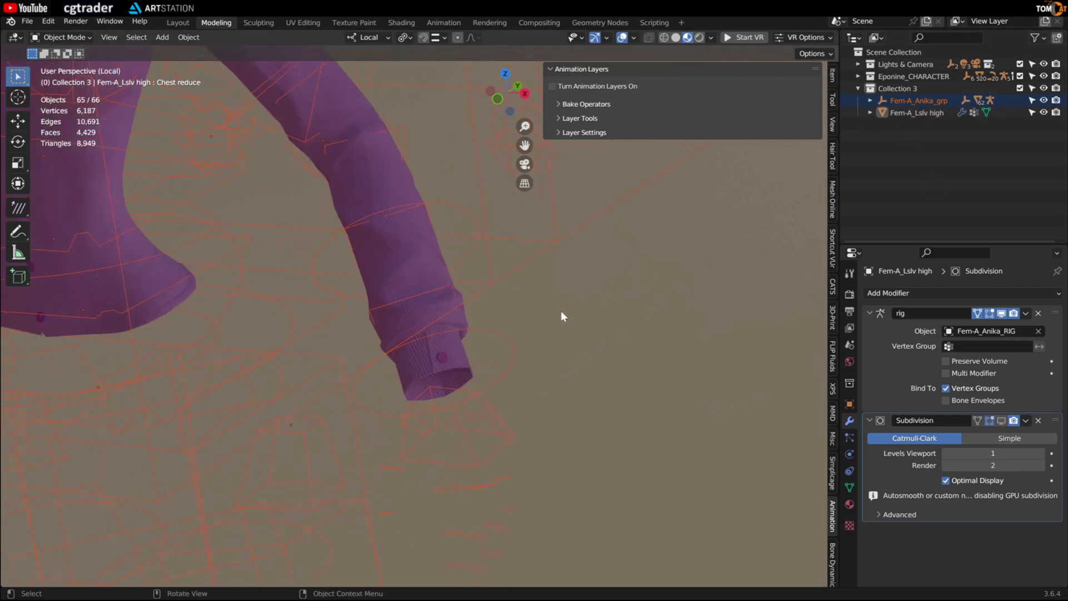
Select the remaining shirt, look it over from several sides and leave local view.
{"action": "key", "text": "Home"}
{"action": "middle_click_drag", "start_coordinate": [553, 313], "coordinate": [393, 363]}
{"action": "left_click", "coordinate": [387, 319]}
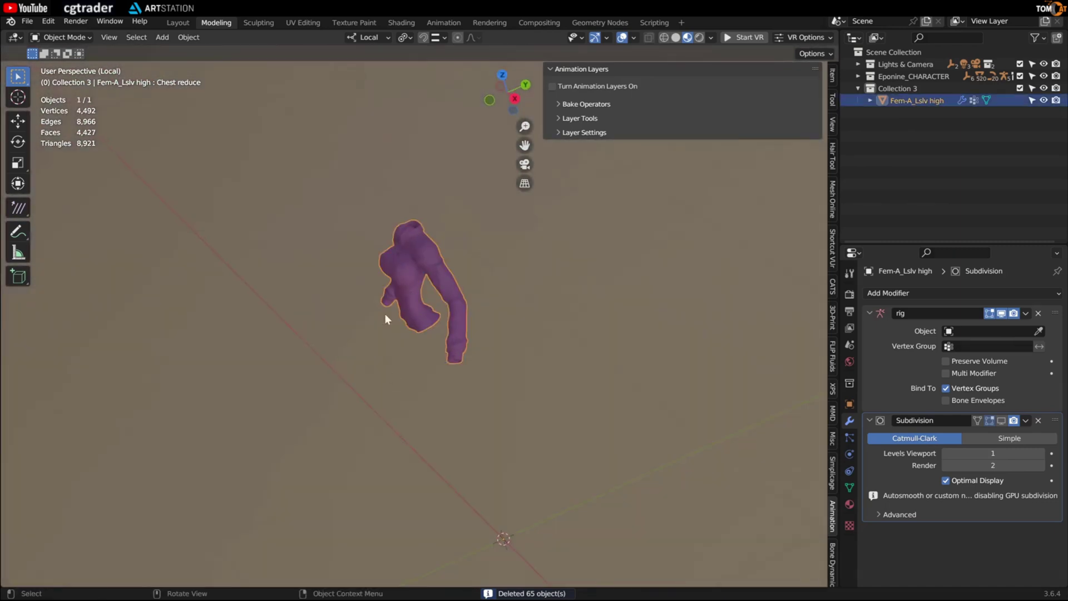
{"action": "middle_click_drag", "start_coordinate": [356, 329], "coordinate": [426, 302]}
{"action": "key", "text": "KP_Divide"}
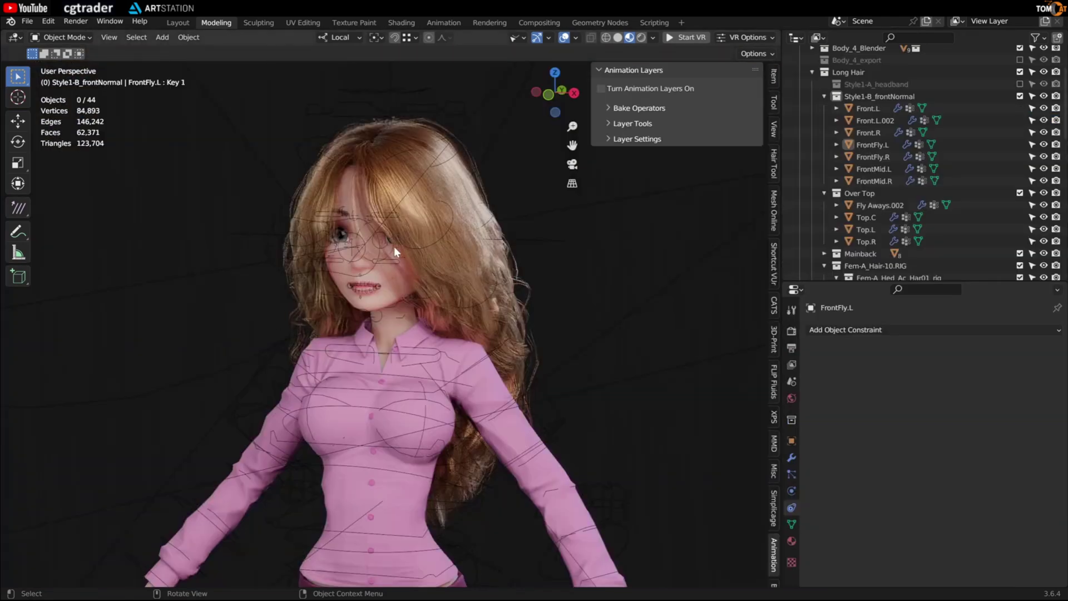
In the Anika file, select all seven hair meshes of the Style1-B_frontNormal collection, from Front.L to FrontMid.R.
{"action": "middle_click_drag", "start_coordinate": [368, 329], "coordinate": [369, 317]}
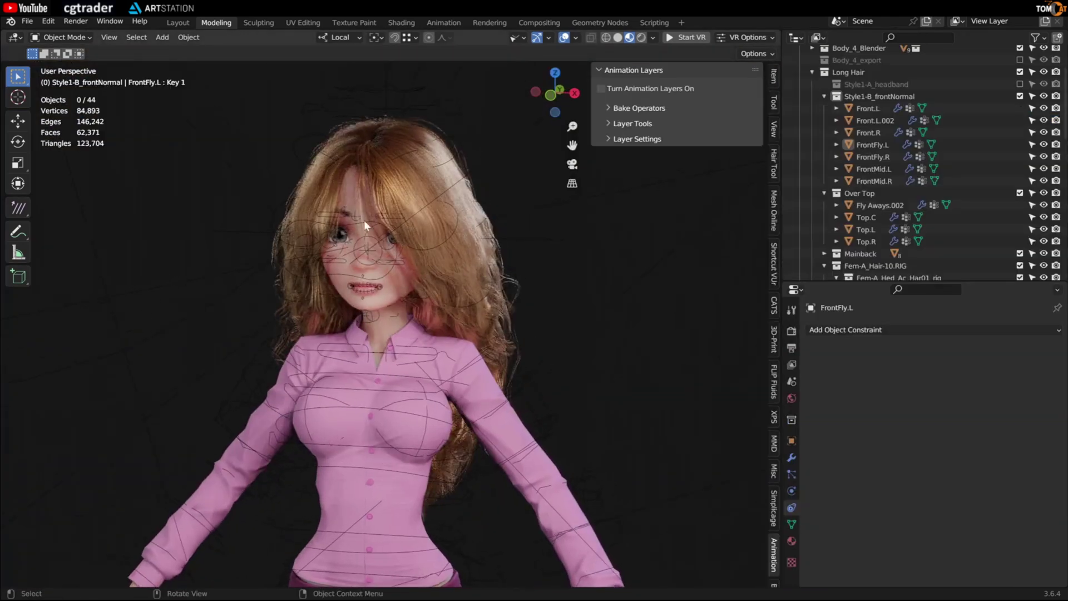
{"action": "left_click", "coordinate": [394, 191]}
{"action": "middle_click_drag", "start_coordinate": [393, 192], "coordinate": [405, 319]}
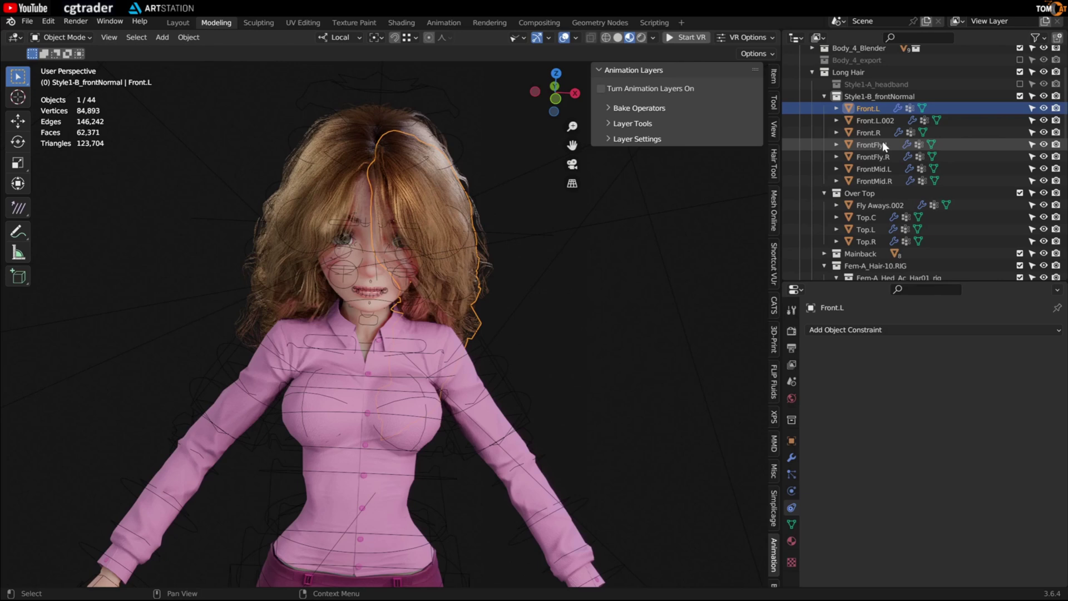
{"action": "scroll", "coordinate": [882, 141], "scroll_direction": "up", "scroll_amount": 3}
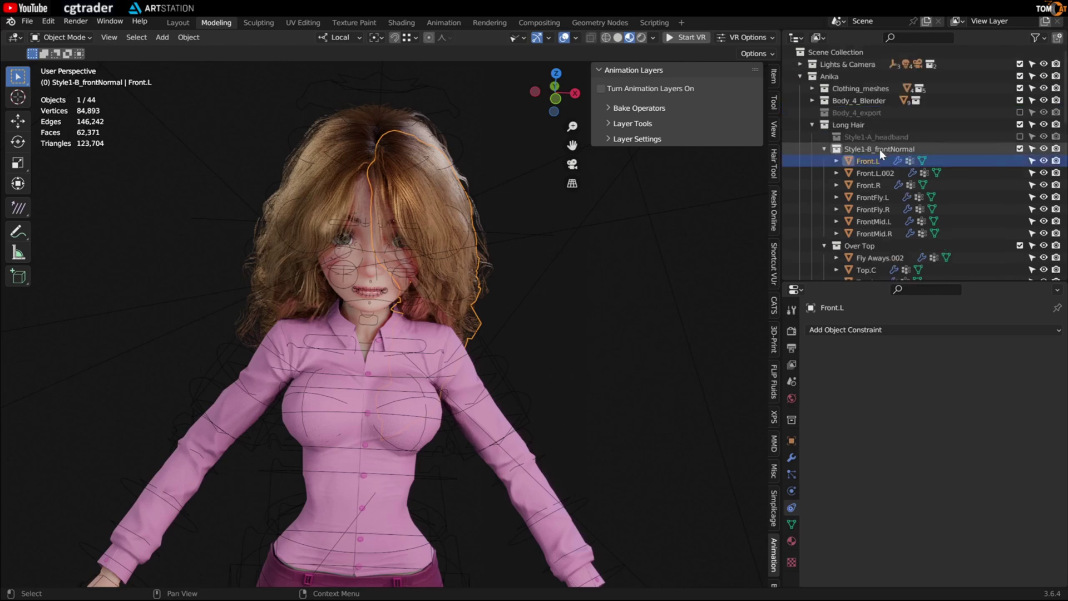
{"action": "left_click", "coordinate": [867, 174], "text": "ctrl"}
{"action": "left_click", "coordinate": [868, 184], "text": "ctrl"}
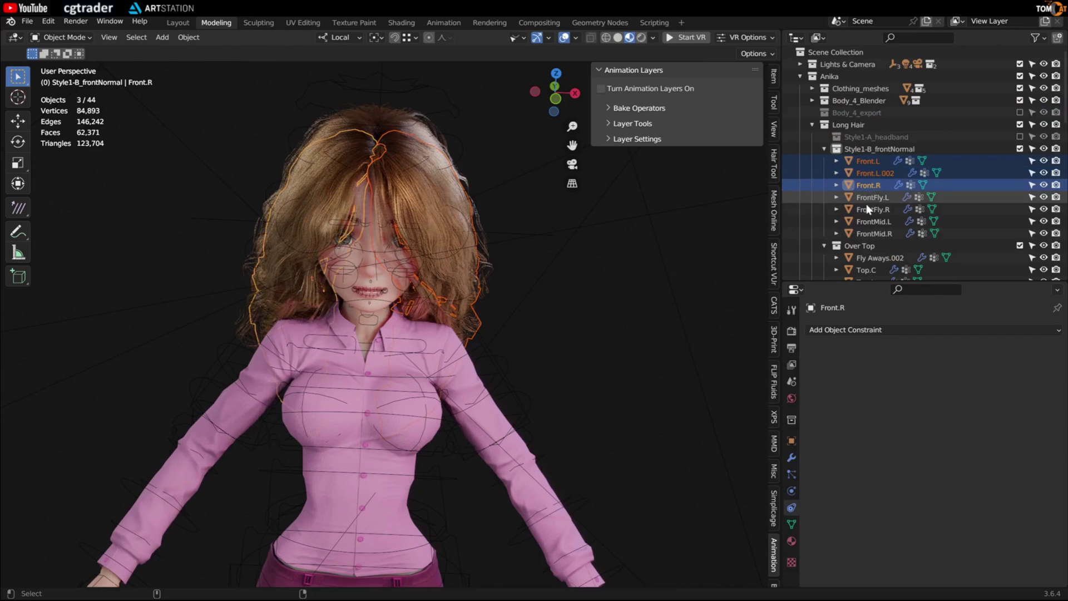
{"action": "left_click", "coordinate": [868, 197], "text": "ctrl"}
{"action": "left_click", "coordinate": [867, 210], "text": "ctrl"}
{"action": "left_click", "coordinate": [868, 221], "text": "ctrl"}
{"action": "left_click", "coordinate": [868, 233], "text": "ctrl"}
{"action": "scroll", "coordinate": [883, 189], "scroll_direction": "down", "scroll_amount": 1}
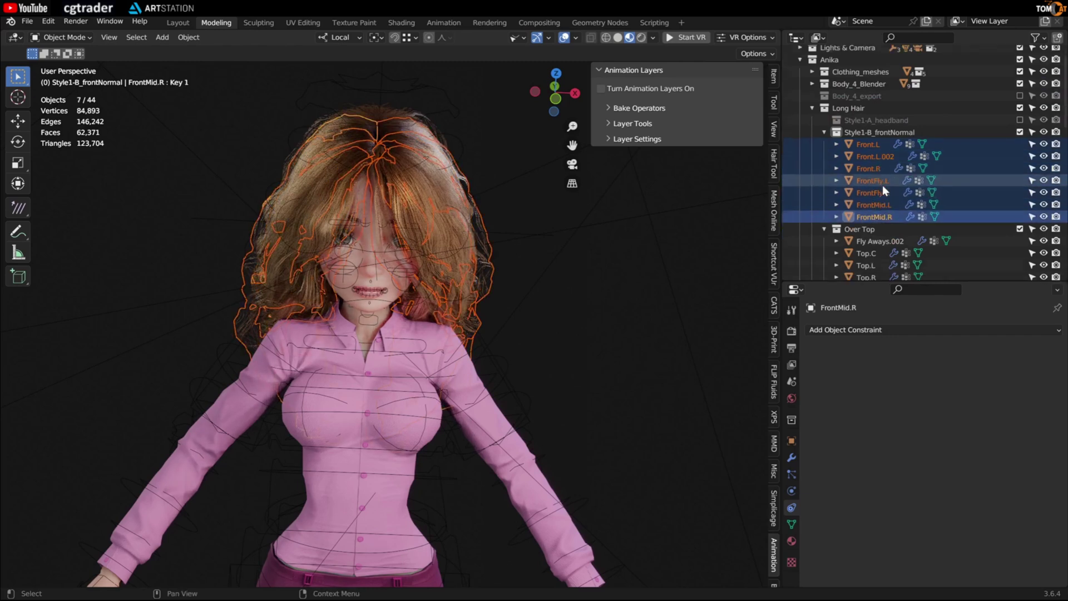
Add the Over Top hair meshes Fly Aways.002, Top.C, Top.L and Top.R to the selection.
{"action": "scroll", "coordinate": [884, 191], "scroll_direction": "down", "scroll_amount": 3}
{"action": "left_click", "coordinate": [877, 175], "text": "ctrl"}
{"action": "left_click", "coordinate": [866, 187], "text": "ctrl"}
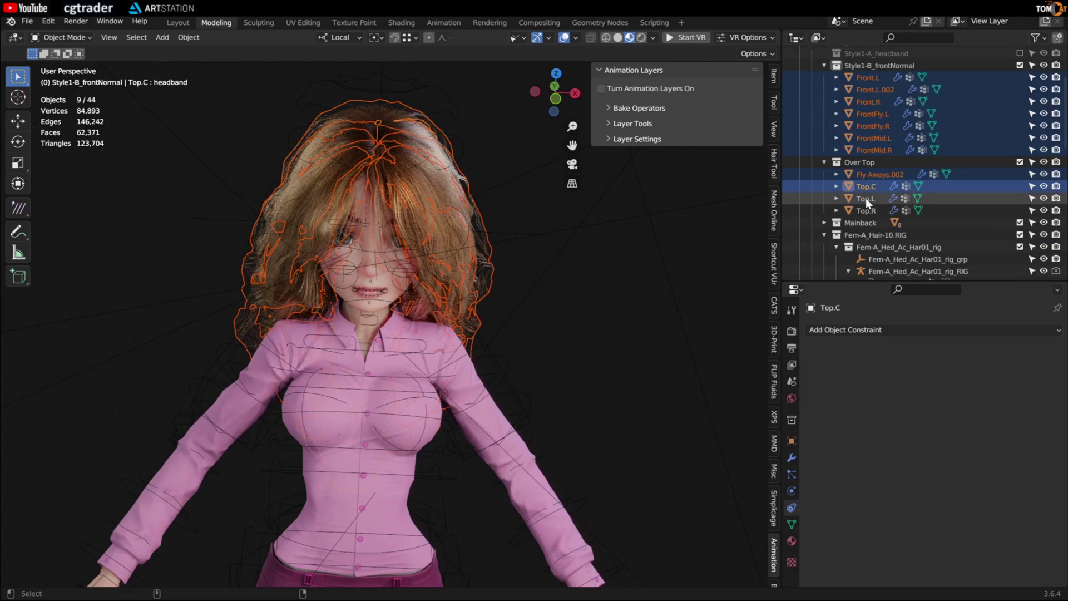
{"action": "left_click", "coordinate": [865, 198], "text": "ctrl"}
{"action": "left_click", "coordinate": [866, 208], "text": "ctrl"}
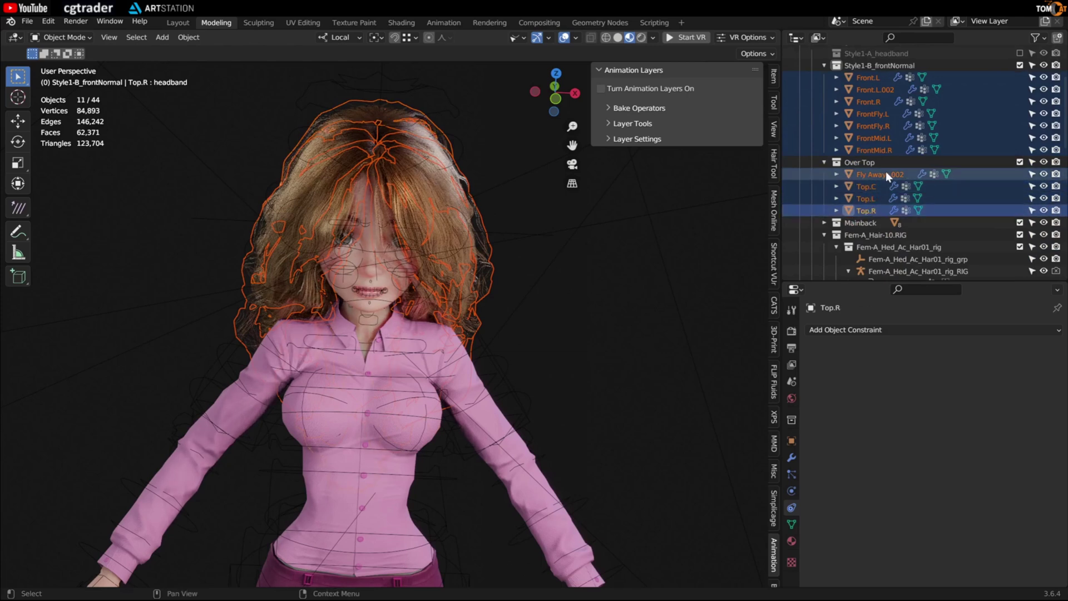
Expand the Mainback collection and add all its main, nape and sideburns hair meshes to the selection.
{"action": "scroll", "coordinate": [883, 161], "scroll_direction": "down", "scroll_amount": 2}
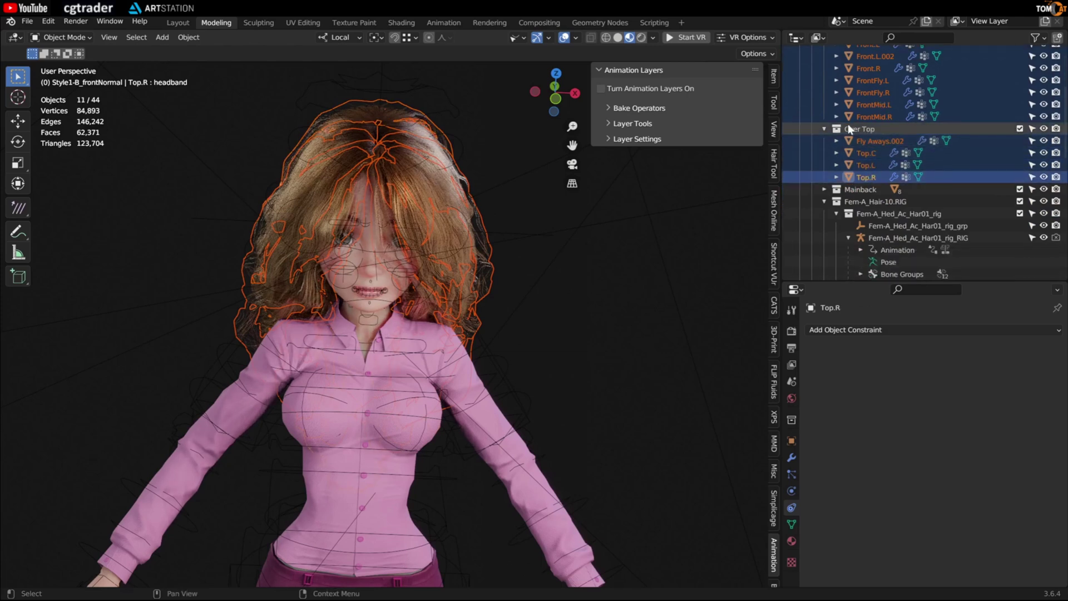
{"action": "left_click", "coordinate": [825, 189]}
{"action": "scroll", "coordinate": [904, 189], "scroll_direction": "down", "scroll_amount": 2}
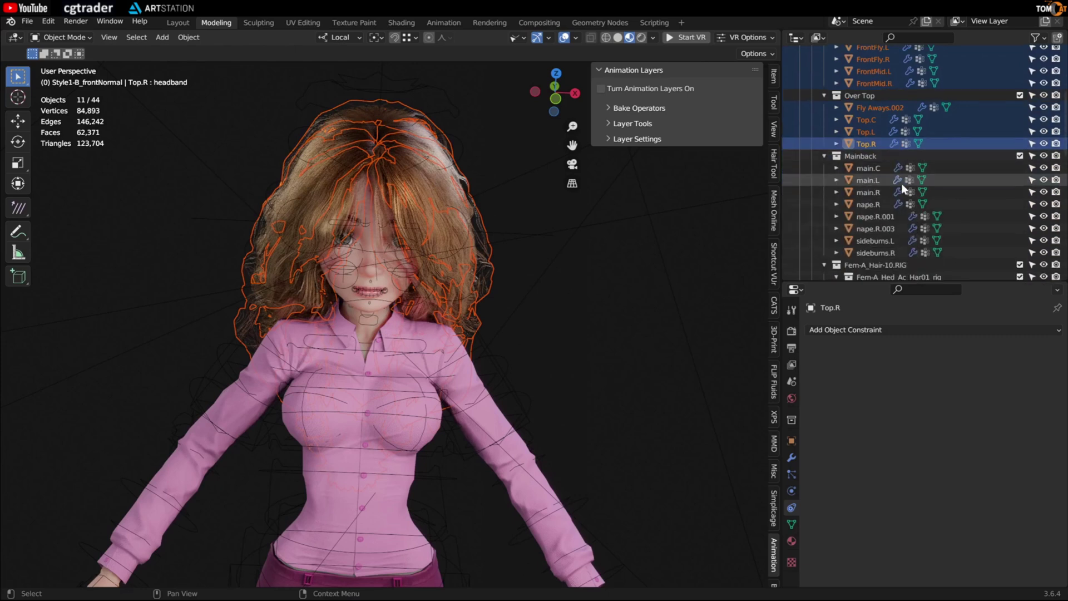
{"action": "left_click", "coordinate": [866, 170], "text": "ctrl"}
{"action": "left_click", "coordinate": [866, 180], "text": "ctrl"}
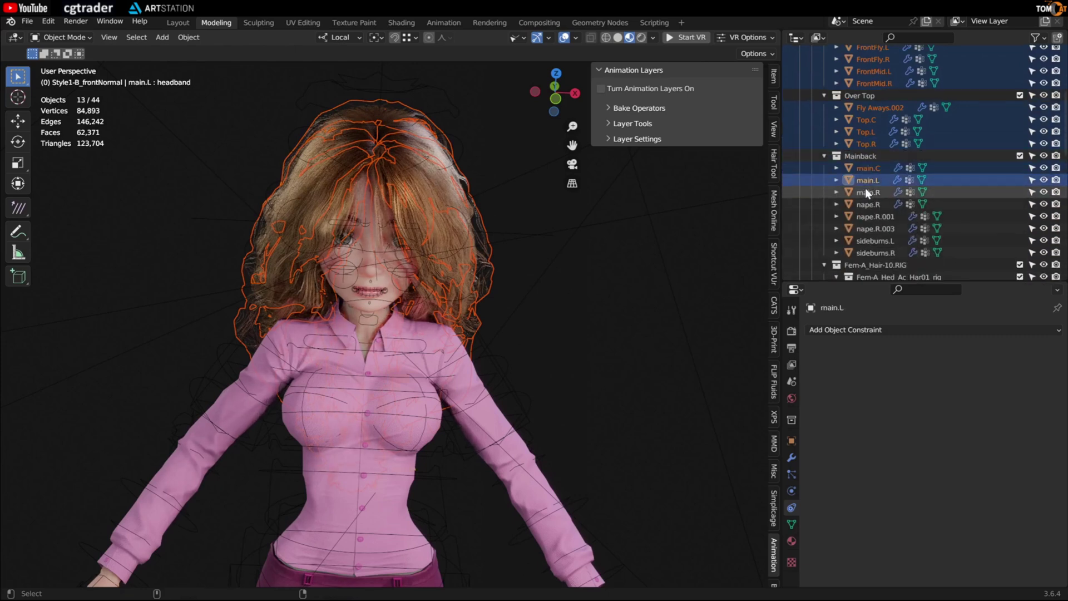
{"action": "left_click", "coordinate": [867, 192], "text": "ctrl"}
{"action": "left_click", "coordinate": [865, 204], "text": "ctrl"}
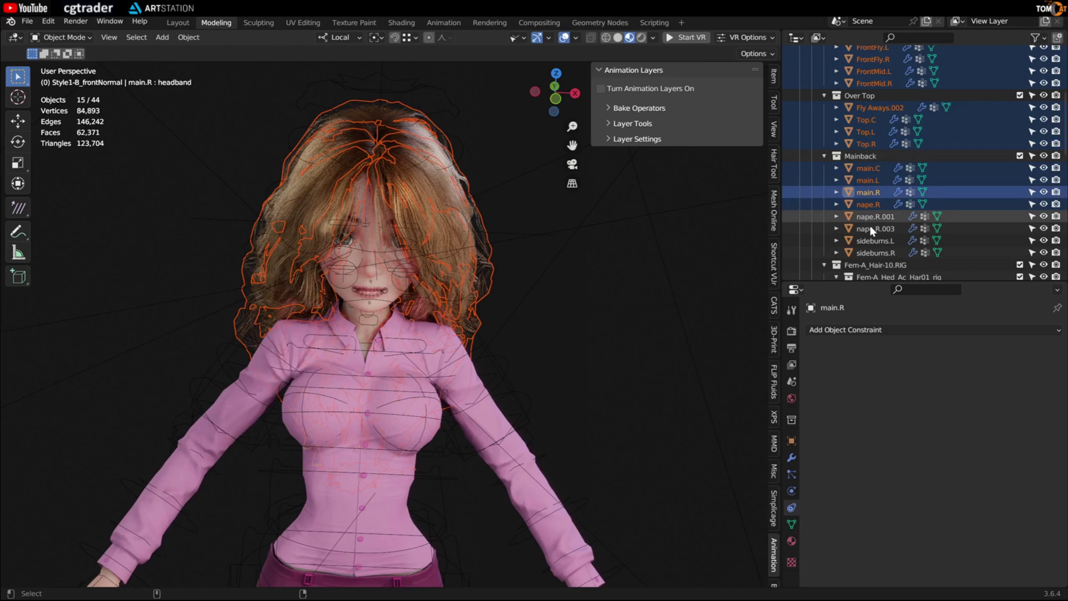
{"action": "left_click", "coordinate": [870, 226], "text": "ctrl"}
{"action": "left_click", "coordinate": [870, 241], "text": "ctrl"}
{"action": "left_click", "coordinate": [870, 250], "text": "ctrl"}
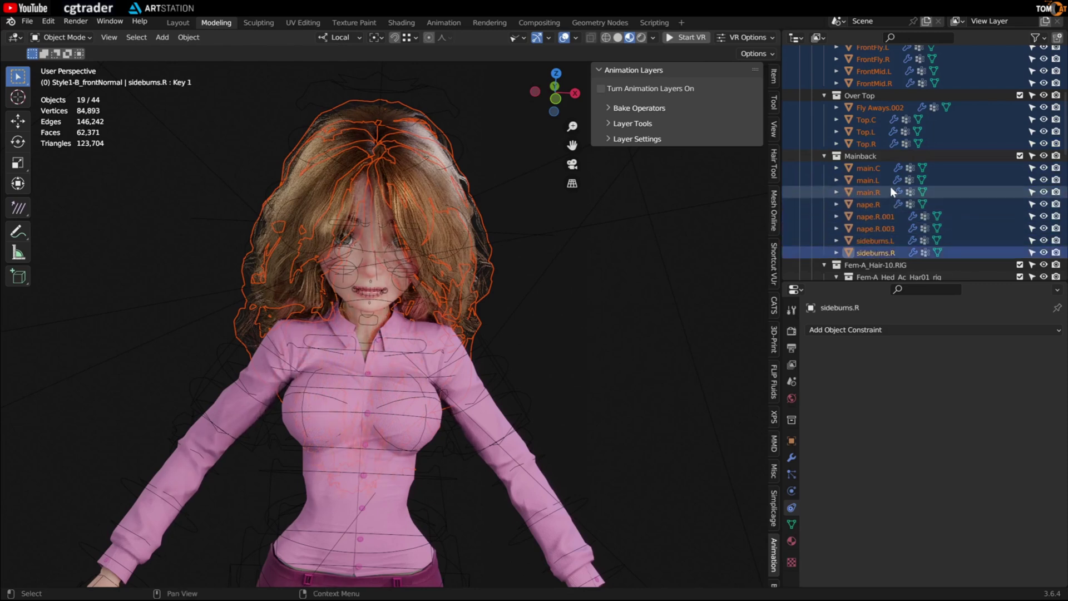
Add Fem-A_Hed_Ac_Har01_rig_RIG to the hair selection, test that everything moves together and cancel the move.
{"action": "scroll", "coordinate": [891, 187], "scroll_direction": "down", "scroll_amount": 5}
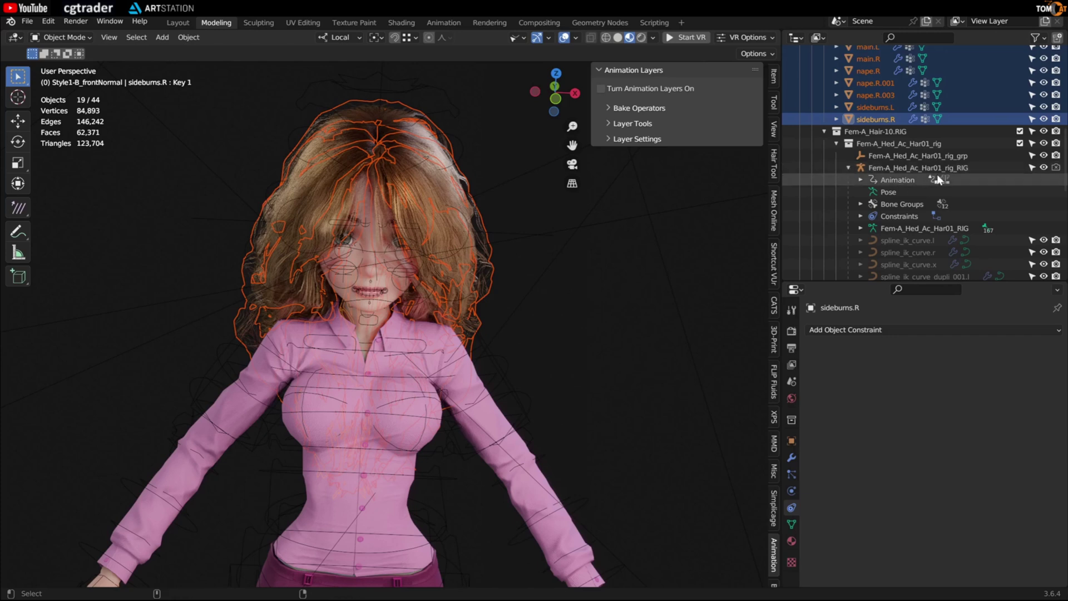
{"action": "left_click", "coordinate": [939, 168], "text": "ctrl"}
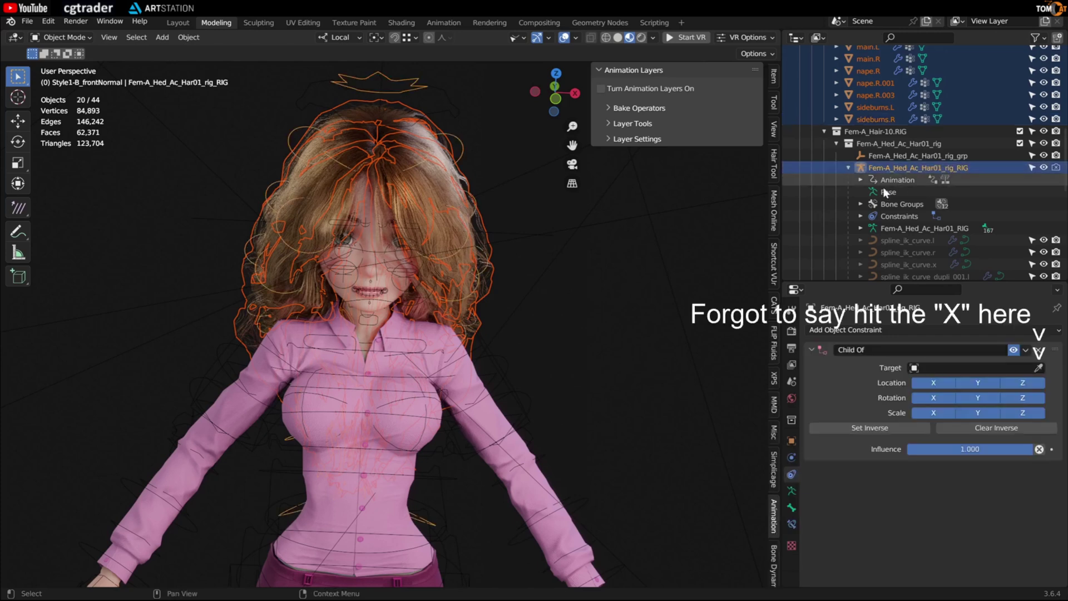
{"action": "middle_click_drag", "start_coordinate": [543, 284], "coordinate": [412, 198]}
{"action": "key", "text": "g"}
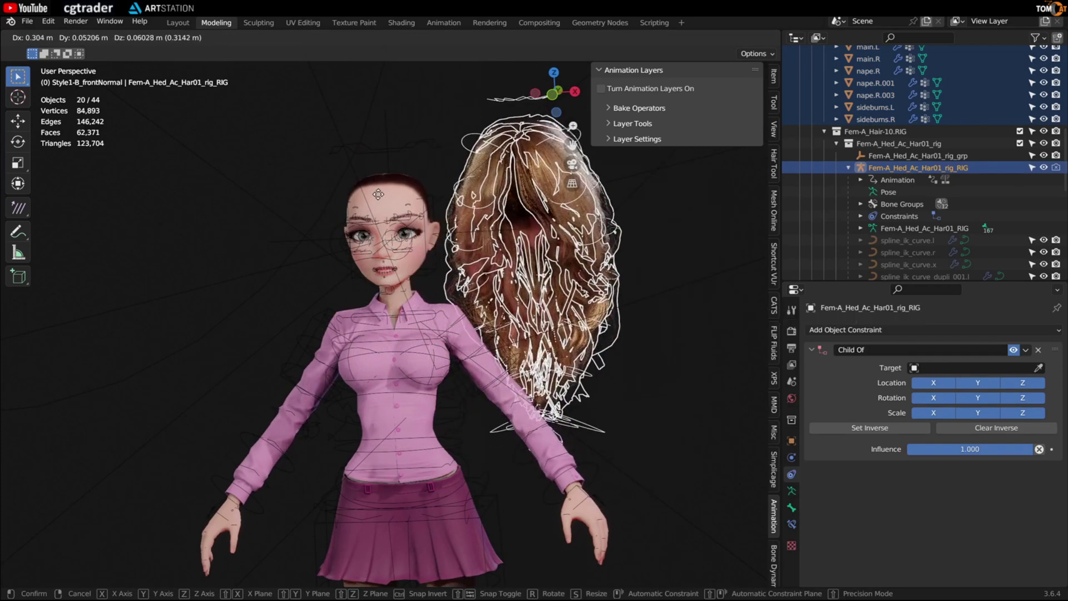
{"action": "right_click", "coordinate": [378, 193]}
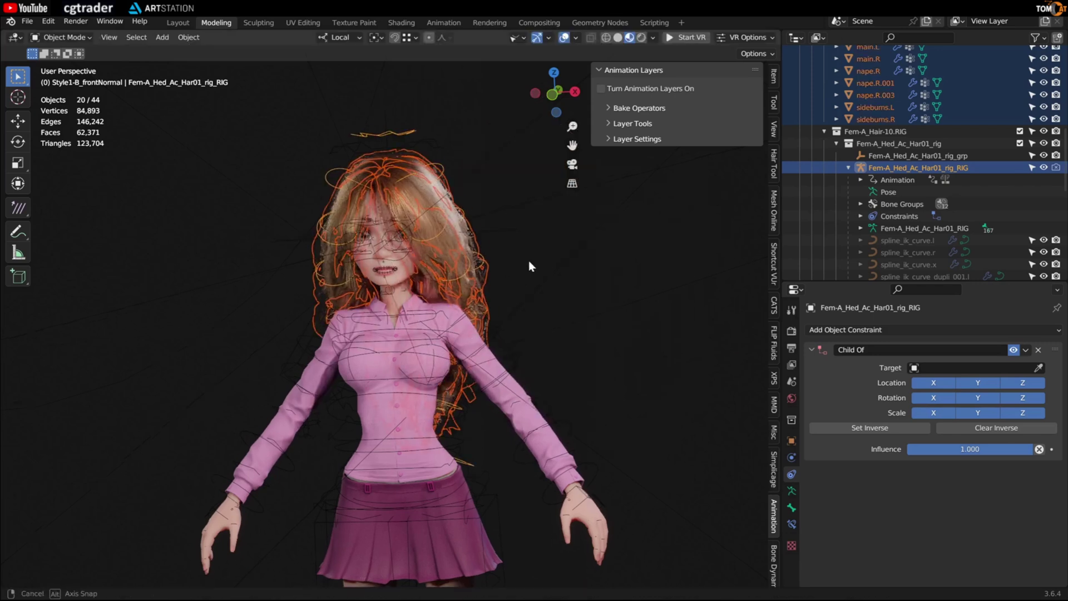
{"action": "middle_click_drag", "start_coordinate": [528, 261], "coordinate": [512, 275]}
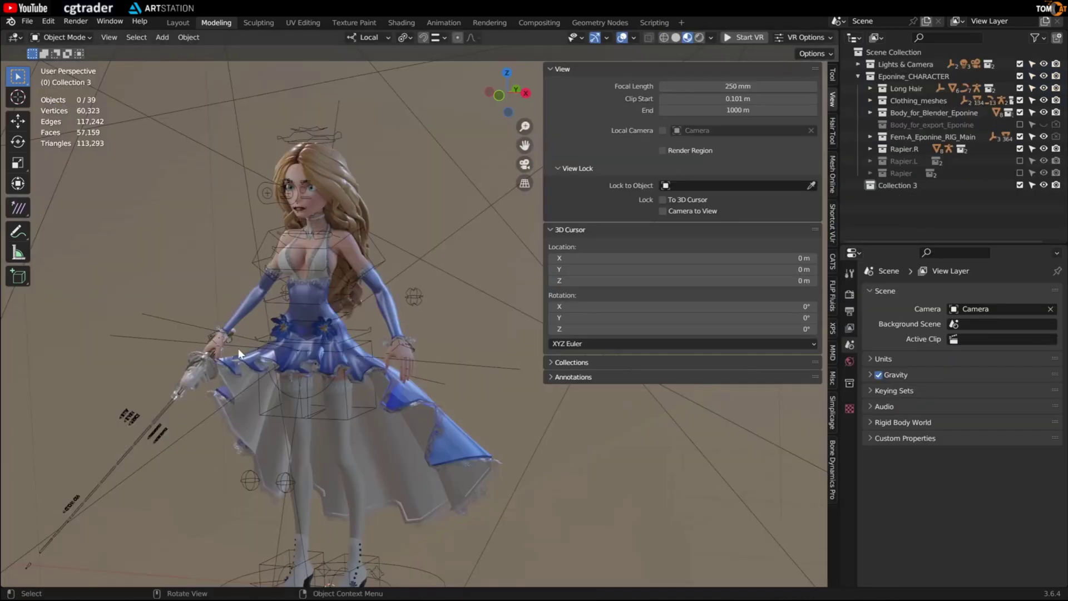
{"action": "middle_click_drag", "start_coordinate": [238, 348], "coordinate": [217, 278]}
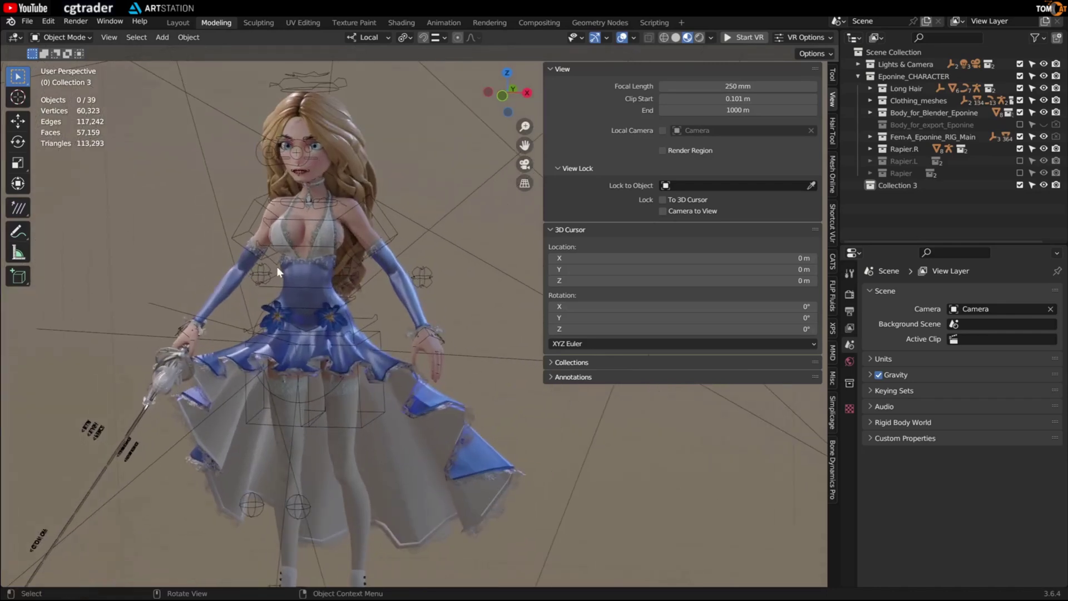
Exclude Eponine's Long Hair collection and paste the copied hair objects and rig into Collection 3.
{"action": "left_click", "coordinate": [347, 128]}
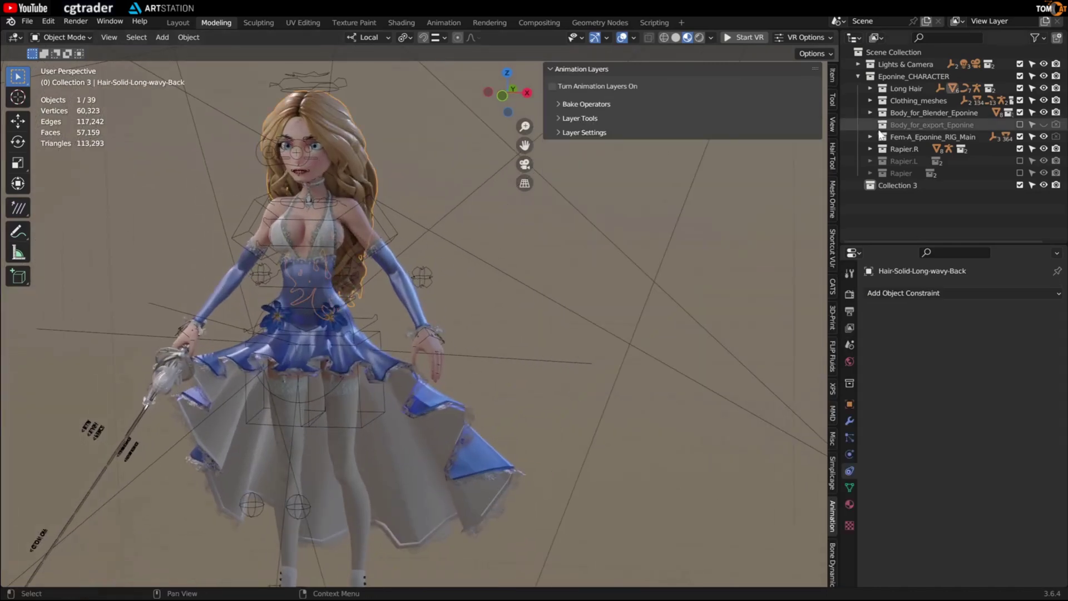
{"action": "left_click", "coordinate": [1020, 88]}
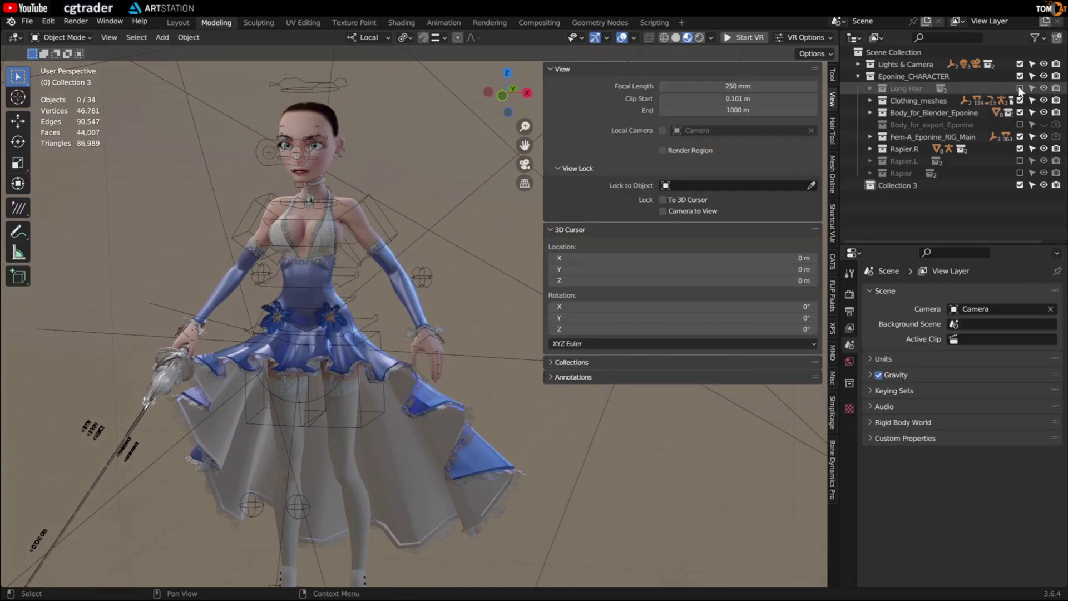
{"action": "left_click", "coordinate": [891, 187]}
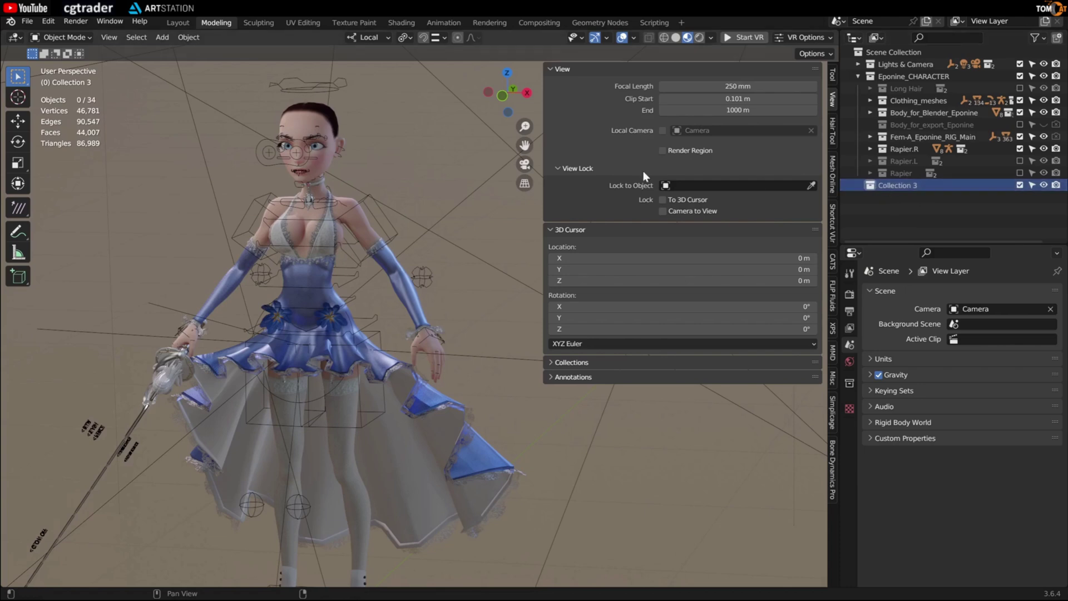
{"action": "key", "text": "ctrl+v"}
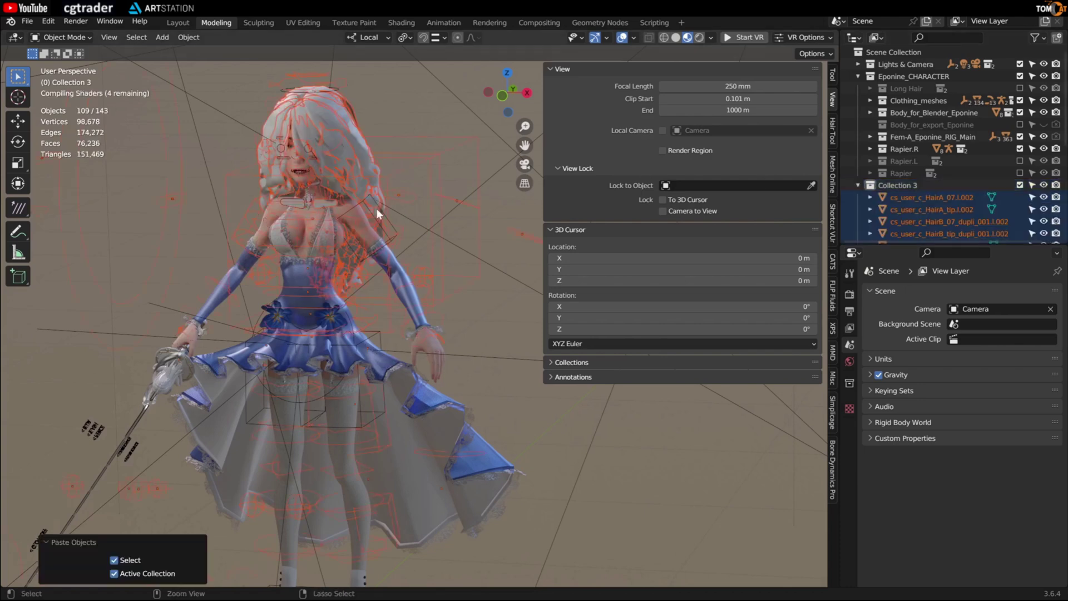
Isolate the pasted objects in local view and frame the hair.
{"action": "middle_click_drag", "start_coordinate": [372, 193], "coordinate": [319, 246]}
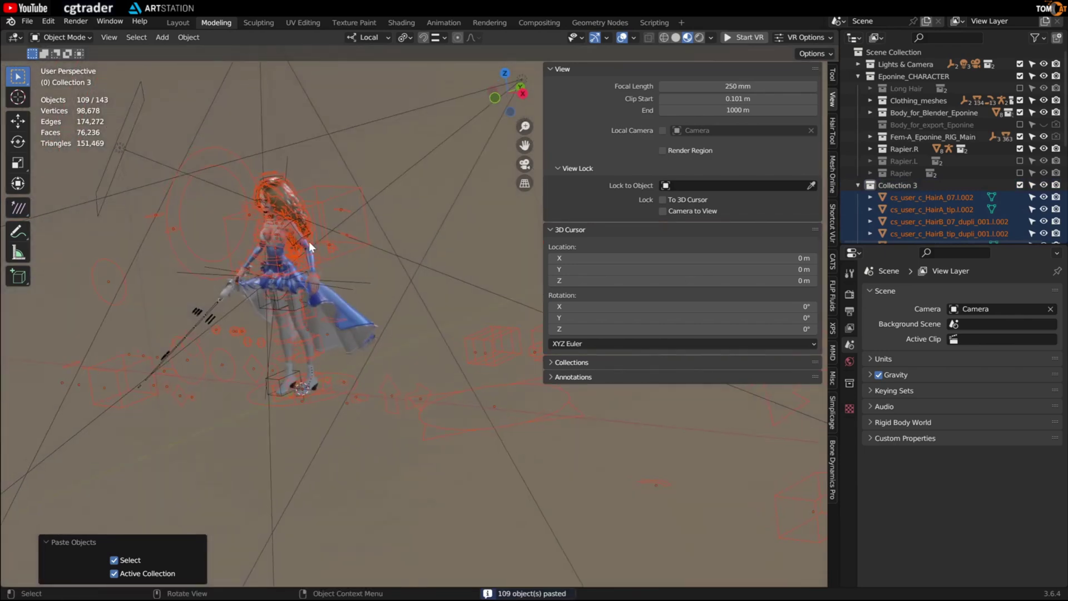
{"action": "key", "text": "KP_Divide"}
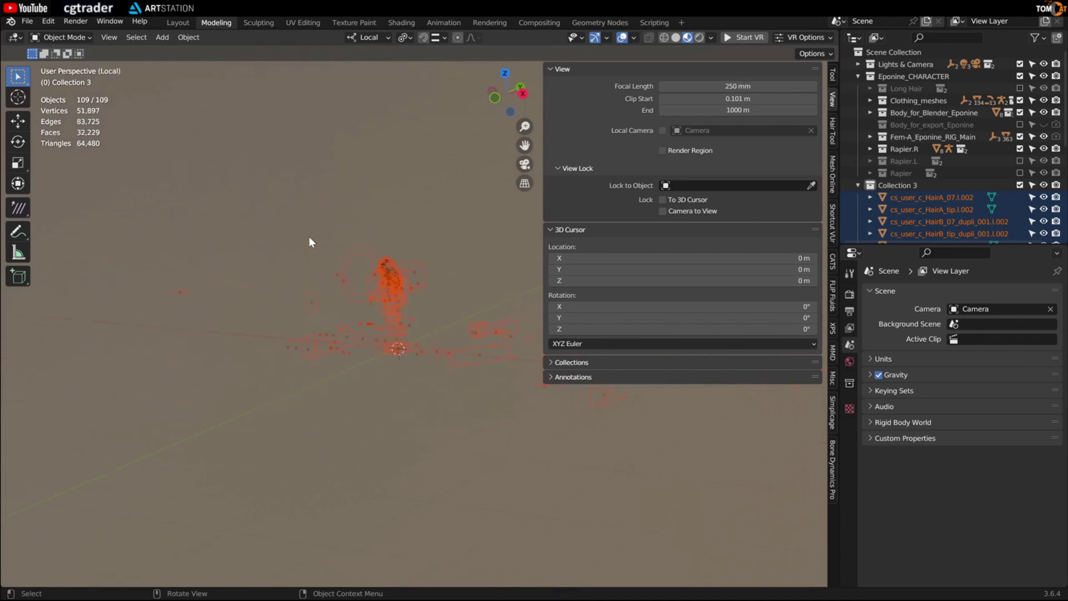
{"action": "middle_click_drag", "start_coordinate": [437, 301], "coordinate": [403, 245], "text": "ctrl"}
{"action": "scroll", "coordinate": [403, 245], "scroll_direction": "up", "scroll_amount": 5}
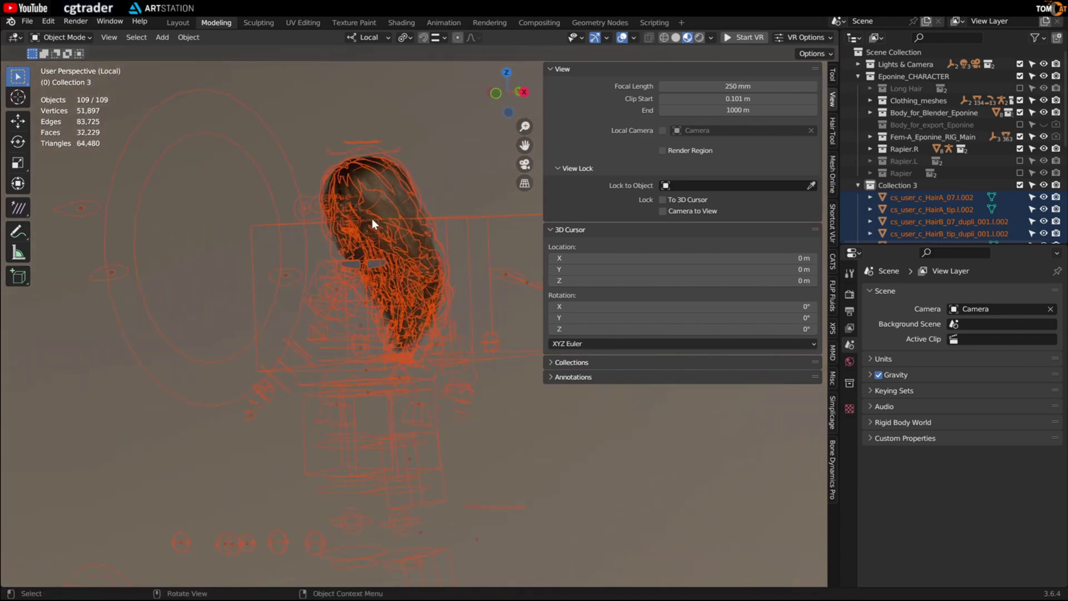
{"action": "middle_click_drag", "start_coordinate": [383, 188], "coordinate": [349, 204]}
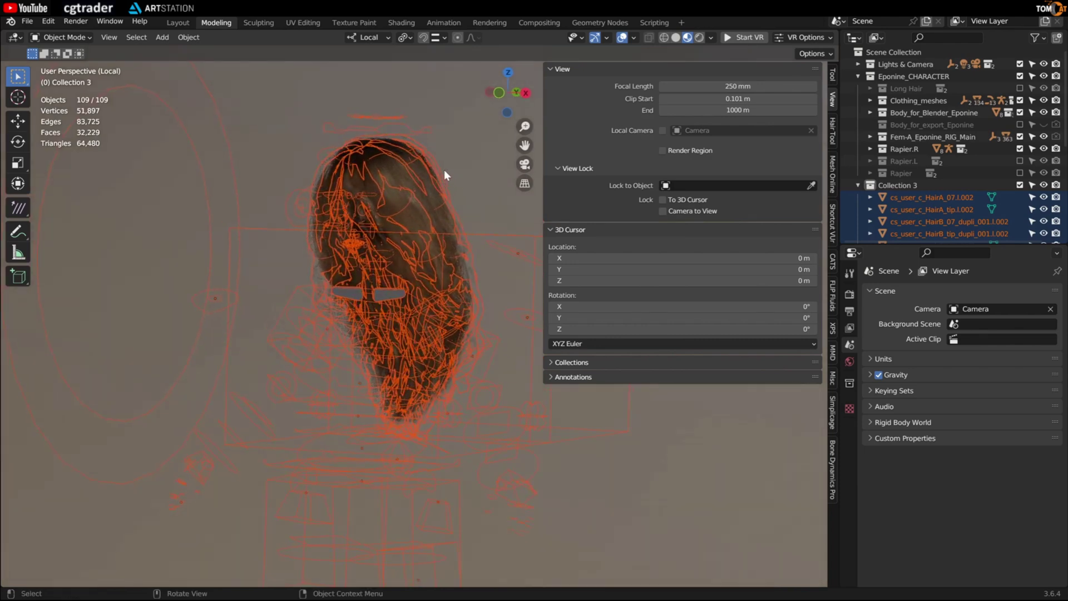
Take the hair meshes, hair rig and its two crown controller shapes out of the selection, and delete the remaining pasted objects.
{"action": "left_click_drag", "start_coordinate": [453, 171], "coordinate": [299, 173]}
{"action": "middle_click_drag", "start_coordinate": [299, 173], "coordinate": [391, 119]}
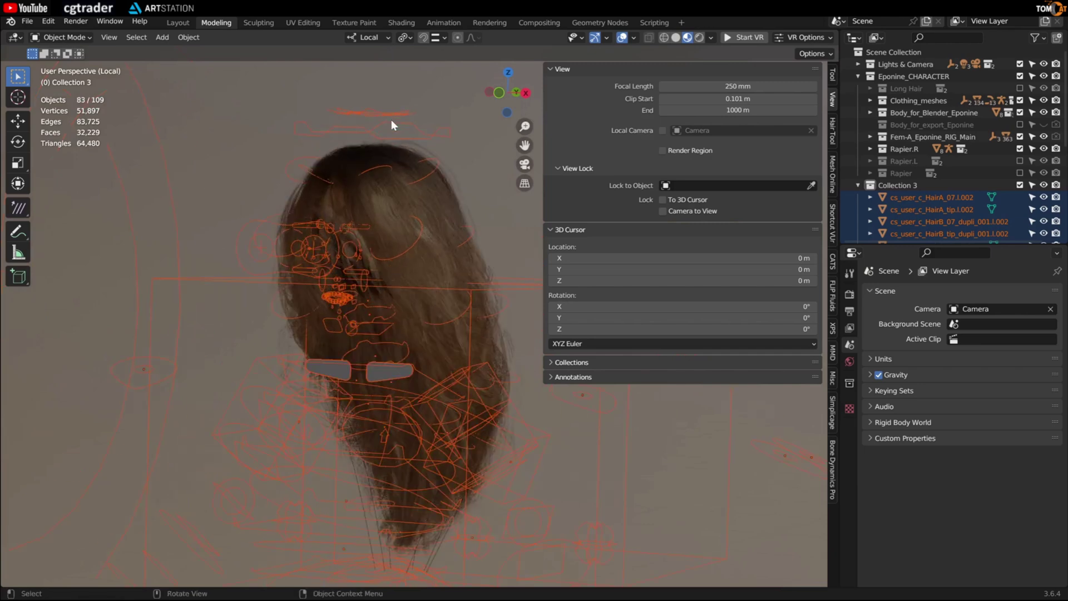
{"action": "scroll", "coordinate": [378, 121], "scroll_direction": "up", "scroll_amount": 3}
{"action": "left_click_drag", "start_coordinate": [363, 117], "coordinate": [302, 80]}
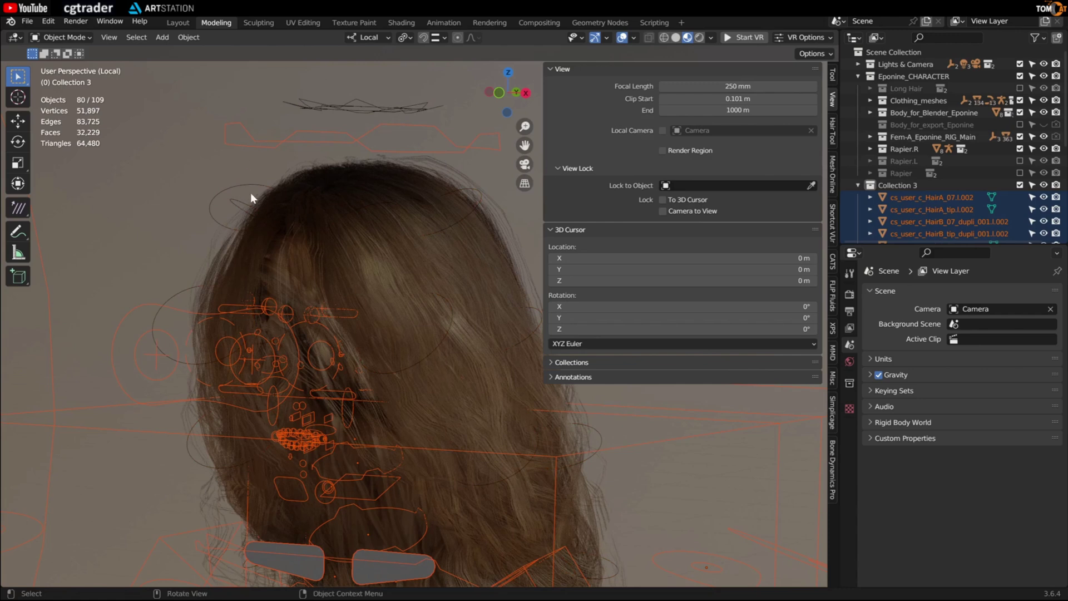
{"action": "scroll", "coordinate": [254, 248], "scroll_direction": "down", "scroll_amount": 4}
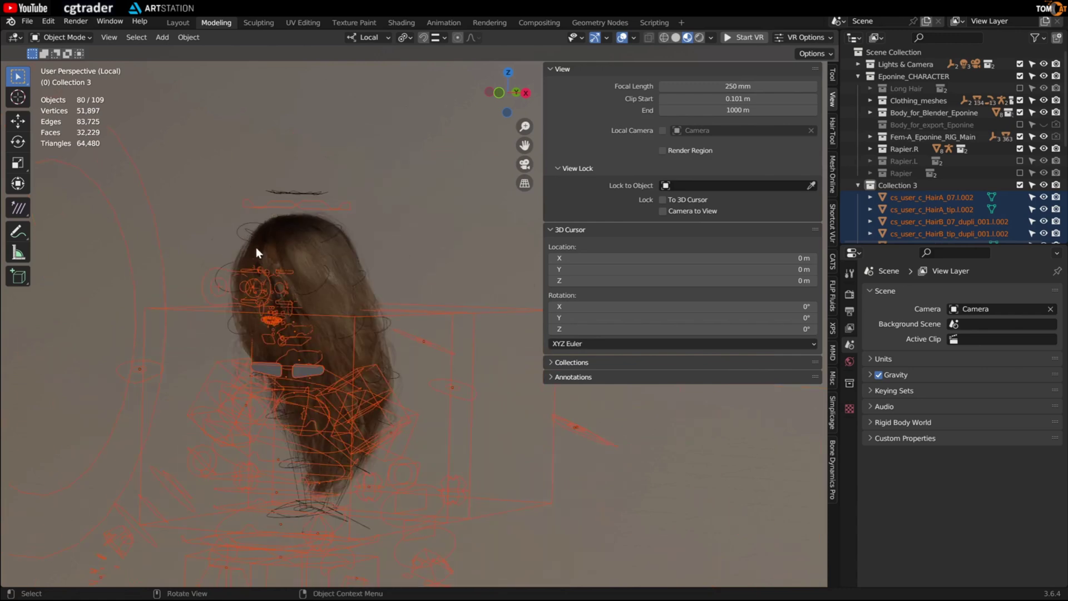
{"action": "key", "text": "x"}
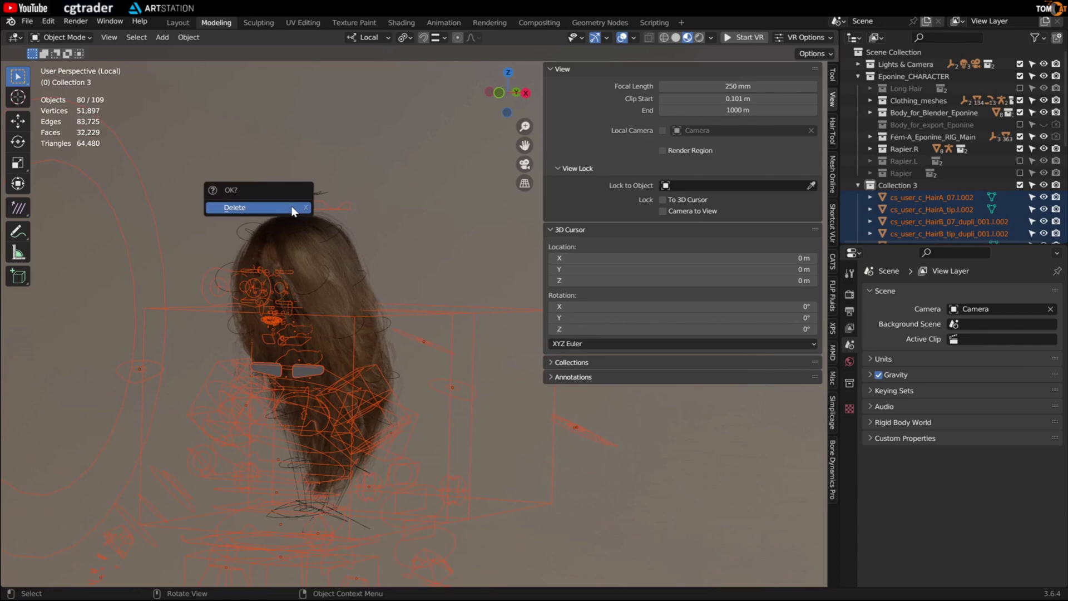
{"action": "left_click", "coordinate": [294, 208]}
{"action": "scroll", "coordinate": [329, 207], "scroll_direction": "down", "scroll_amount": 2}
{"action": "middle_click_drag", "start_coordinate": [329, 206], "coordinate": [351, 242]}
{"action": "scroll", "coordinate": [318, 282], "scroll_direction": "up", "scroll_amount": 3}
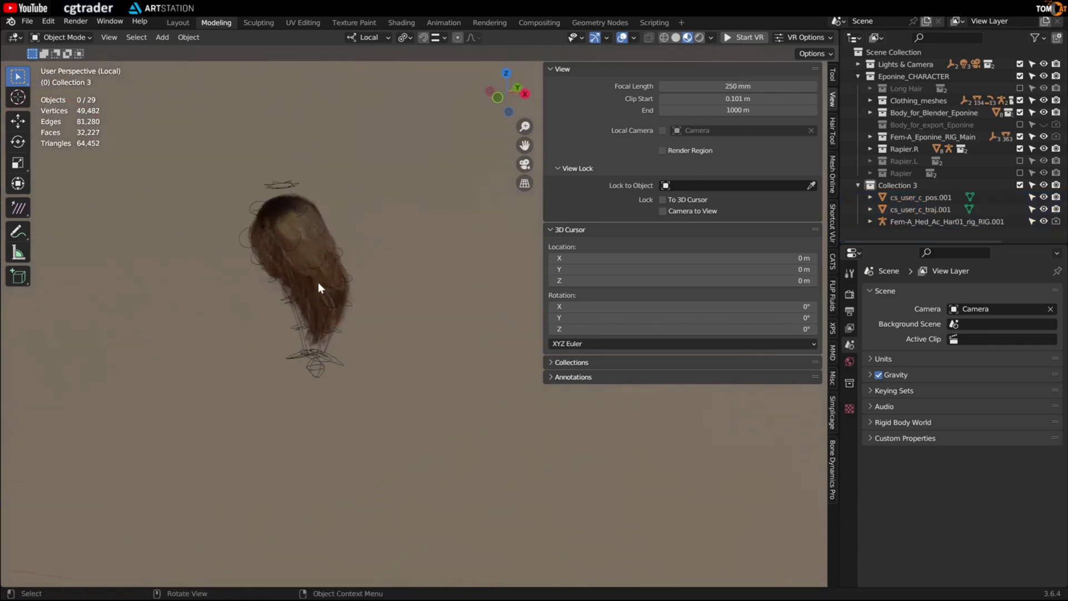
Select the FrontFly.L hair mesh and reveal it in the outliner to inspect what is parented under the hair rig.
{"action": "left_click", "coordinate": [272, 190]}
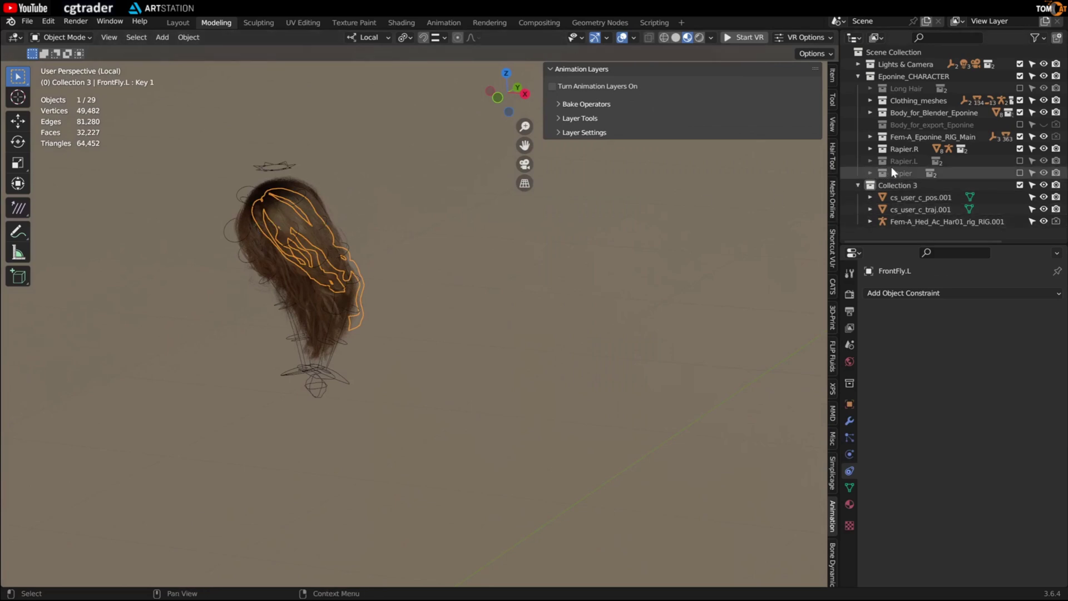
{"action": "key", "text": "period"}
{"action": "scroll", "coordinate": [939, 167], "scroll_direction": "up", "scroll_amount": 3}
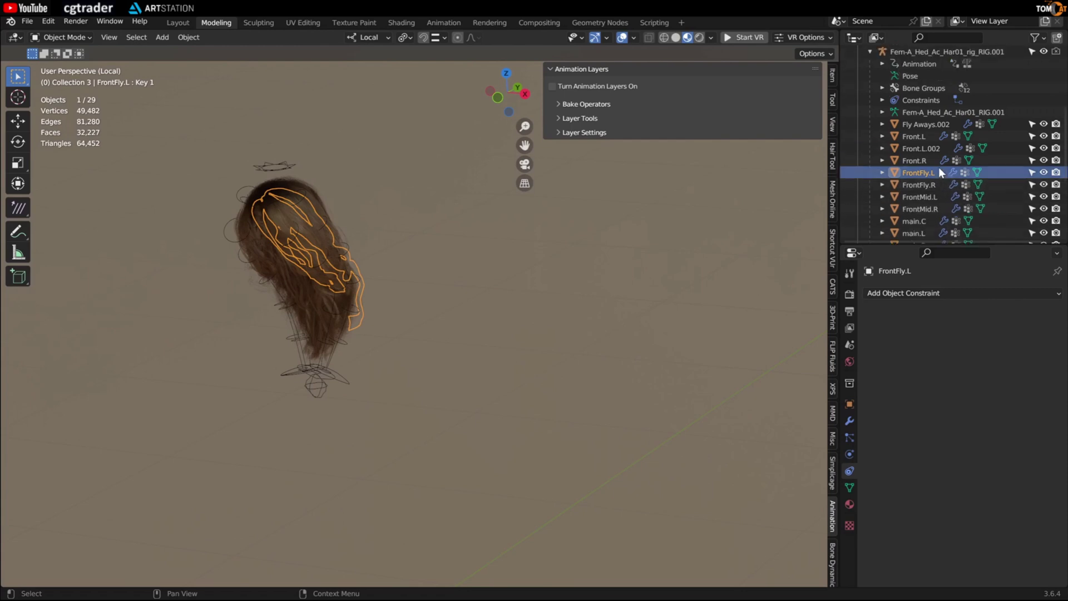
{"action": "scroll", "coordinate": [937, 175], "scroll_direction": "down", "scroll_amount": 4}
{"action": "scroll", "coordinate": [935, 180], "scroll_direction": "up", "scroll_amount": 5}
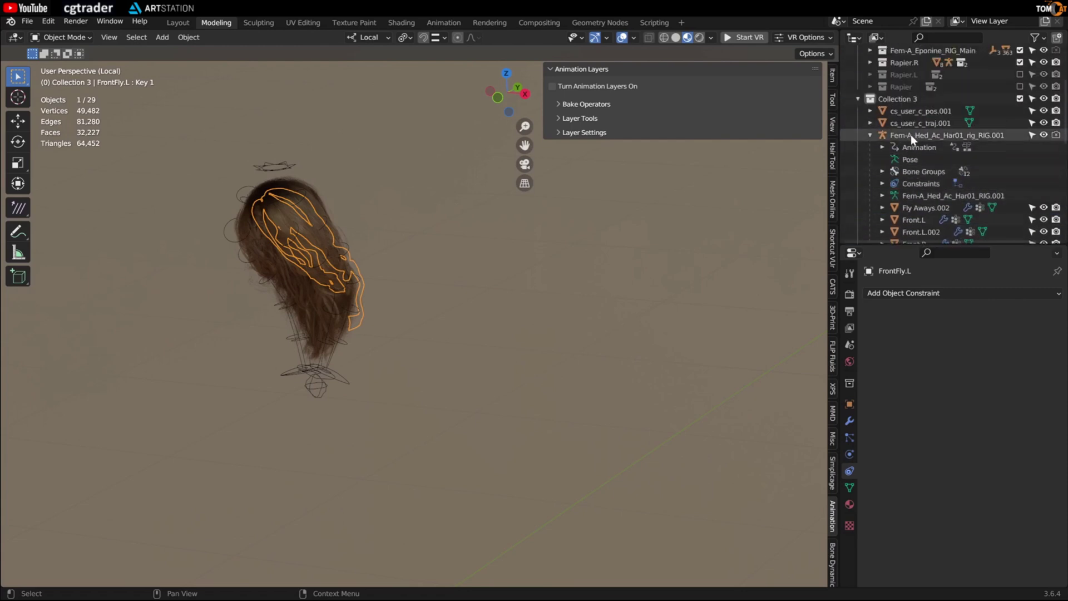
Hide the controller shapes cs_user_c_traj.001 and cs_user_c_pos.001 and leave local view.
{"action": "left_click", "coordinate": [910, 135]}
{"action": "left_click", "coordinate": [913, 124]}
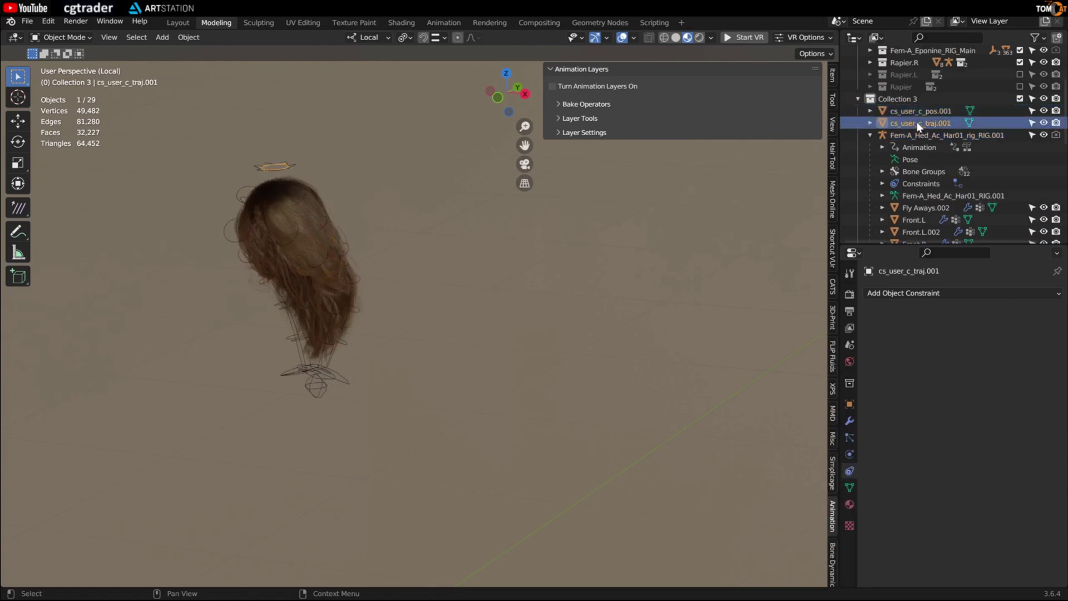
{"action": "left_click_drag", "start_coordinate": [1044, 123], "coordinate": [1044, 111]}
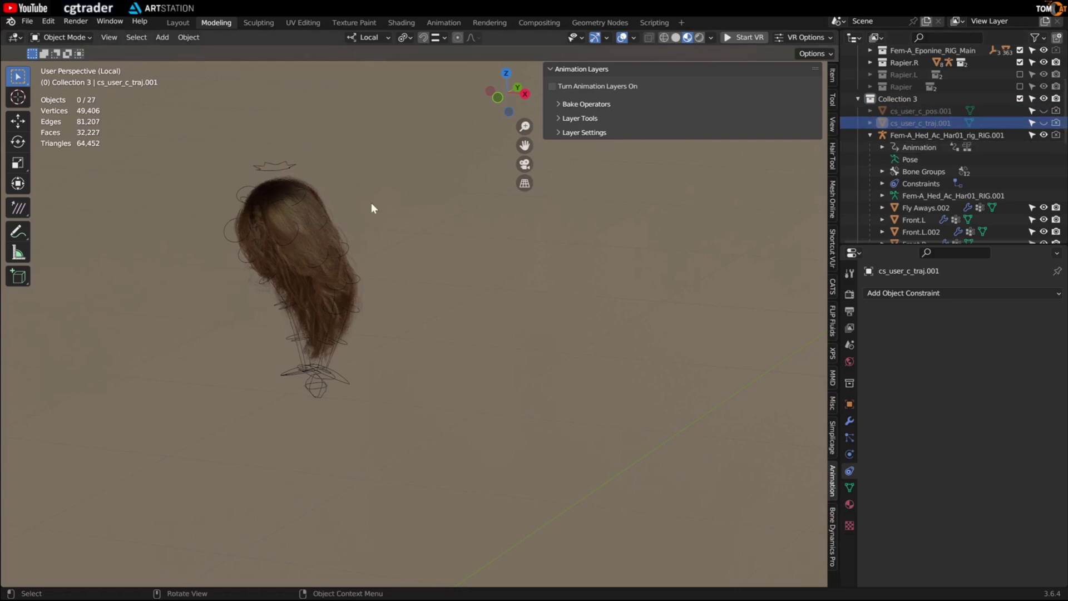
{"action": "key", "text": "KP_Divide"}
Set the hair rig's Child Of constraint target to Fem-A_Eponine_RIG with c_head.x as the bone.
{"action": "scroll", "coordinate": [252, 182], "scroll_direction": "up", "scroll_amount": 5}
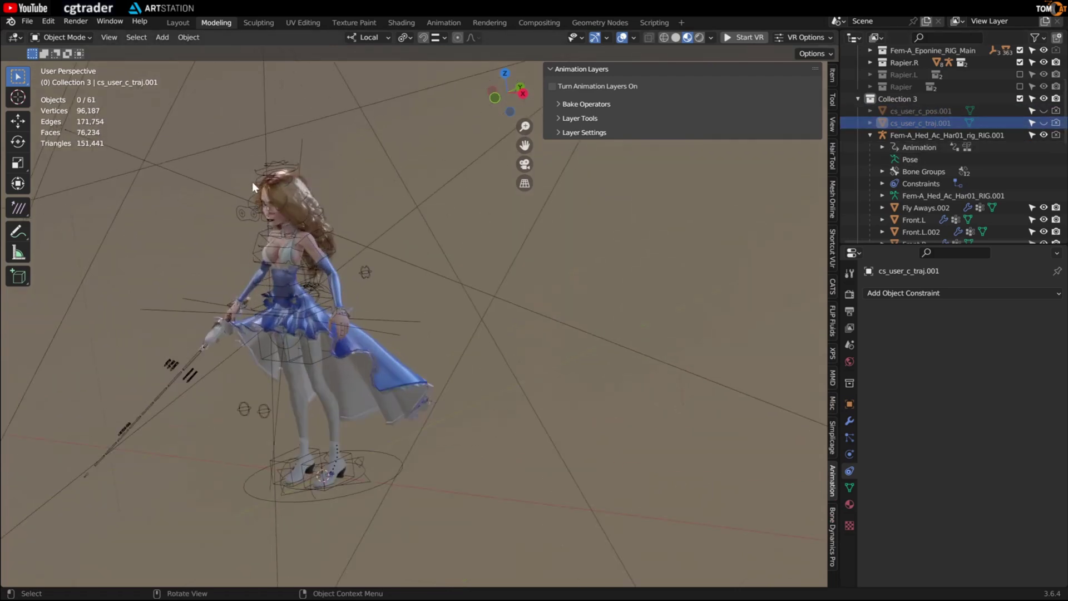
{"action": "scroll", "coordinate": [318, 228], "scroll_direction": "up", "scroll_amount": 3}
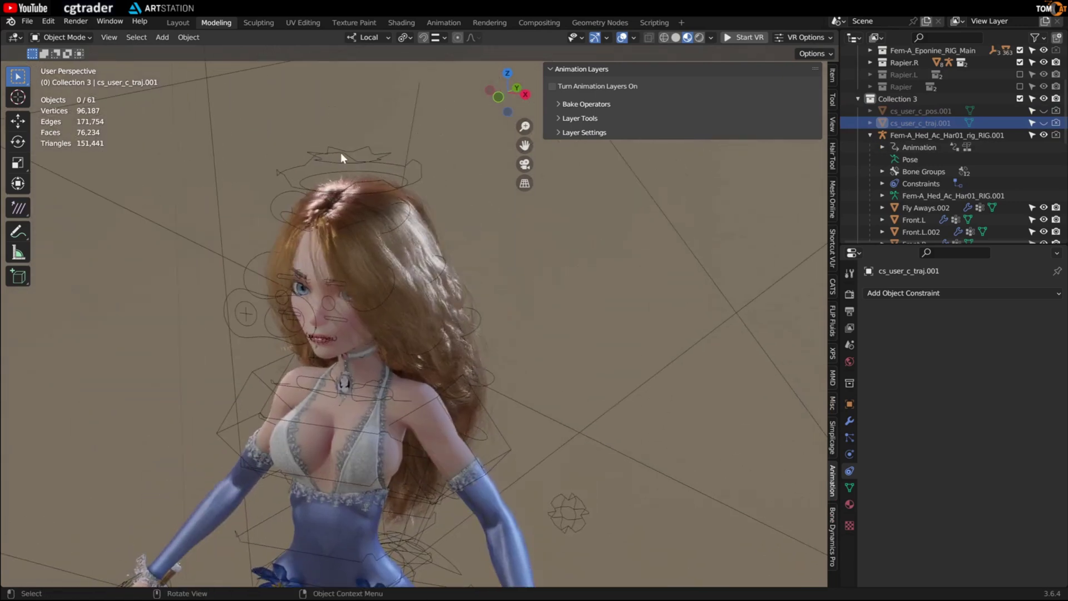
{"action": "left_click", "coordinate": [377, 154]}
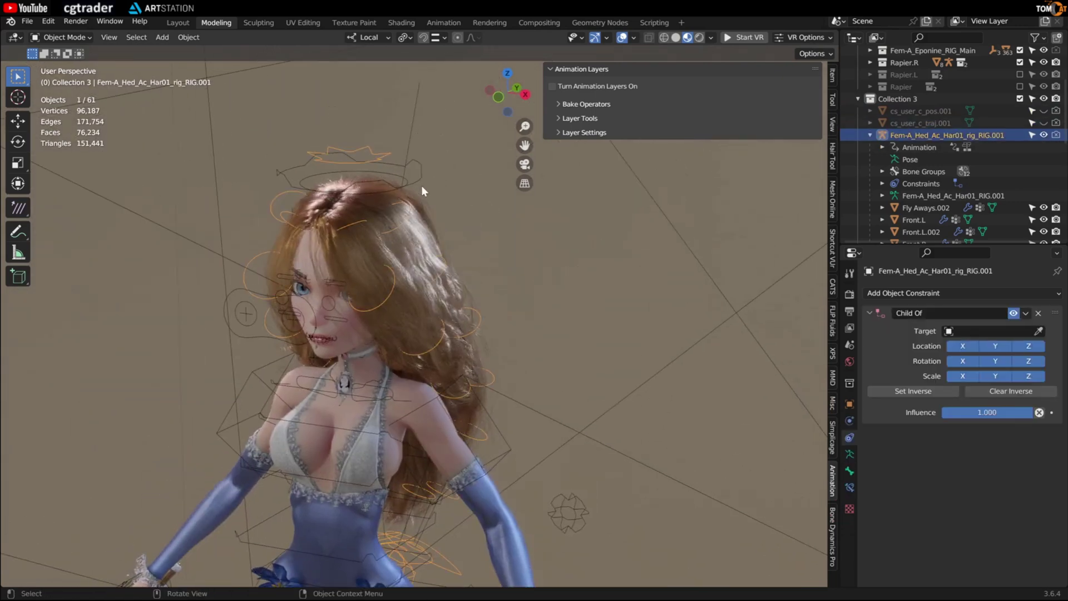
{"action": "left_click", "coordinate": [1038, 333]}
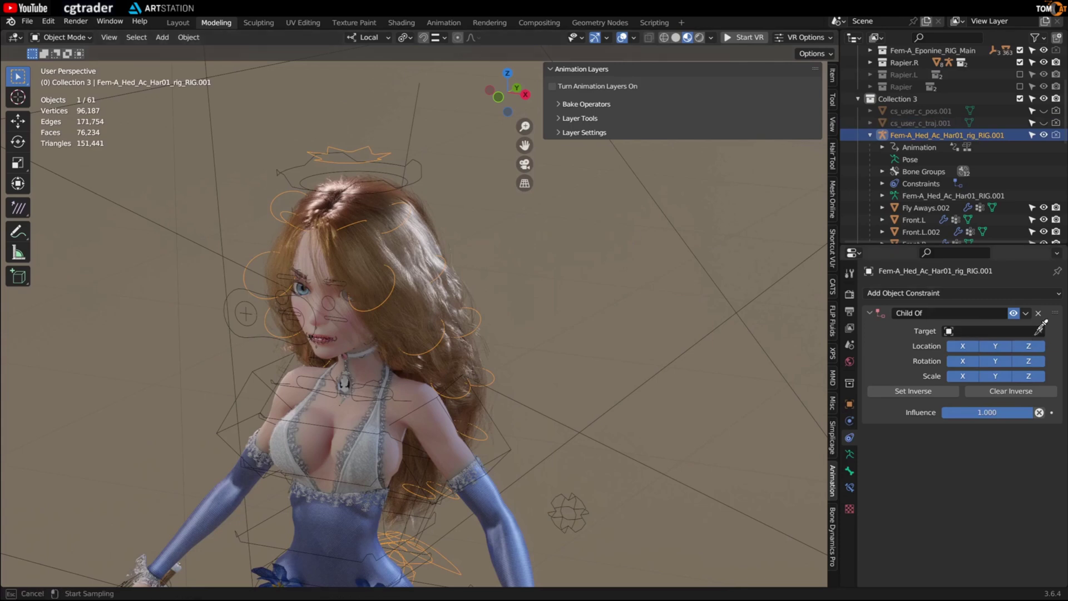
{"action": "left_click", "coordinate": [421, 165]}
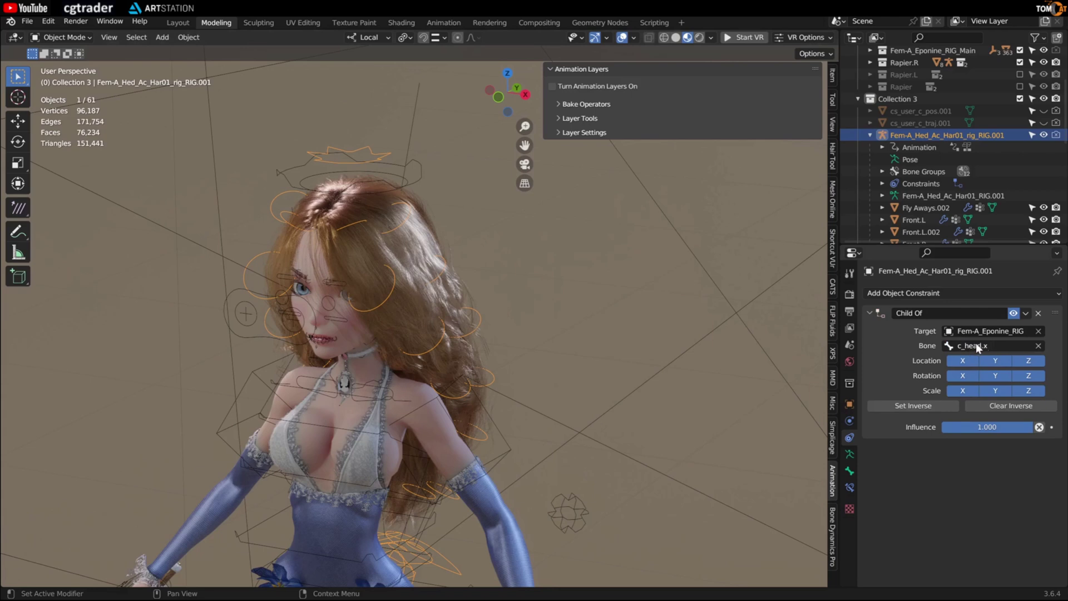
{"action": "left_click", "coordinate": [1010, 346]}
{"action": "type", "text": "c"}
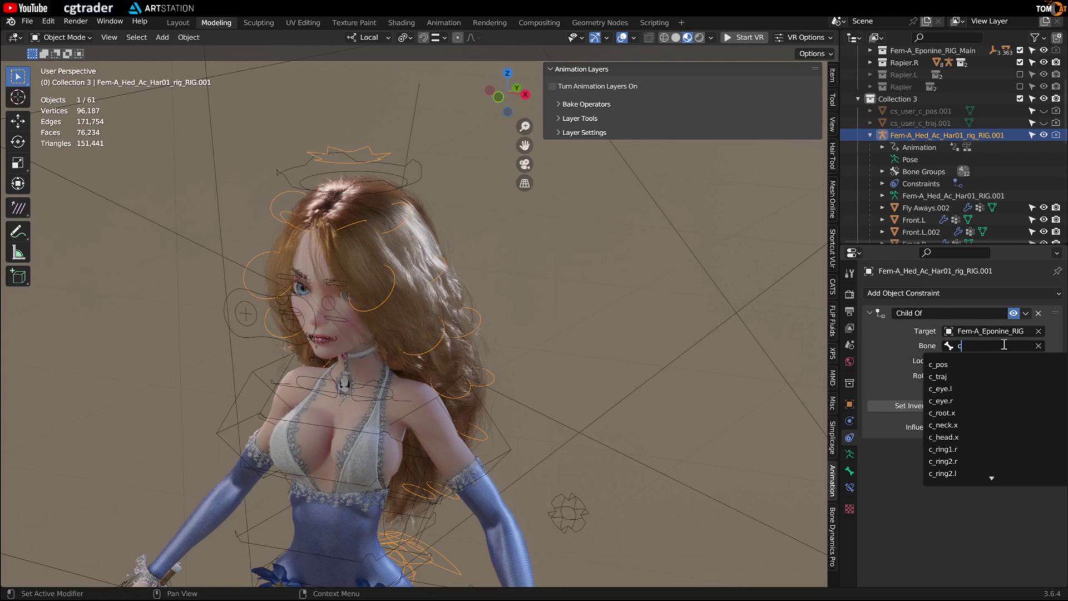
{"action": "type", "text": "_head"}
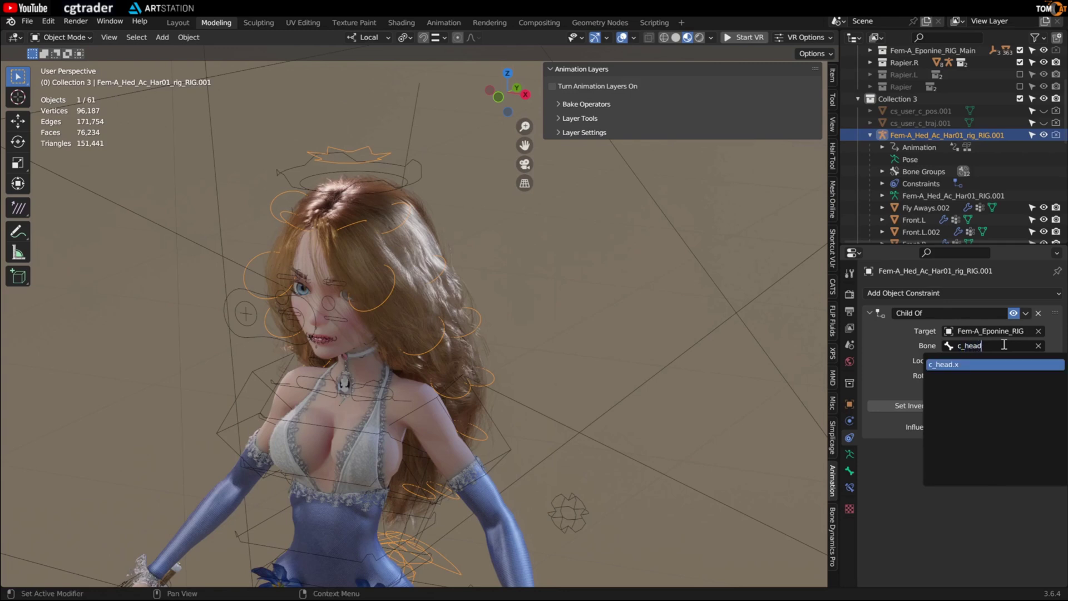
{"action": "left_click", "coordinate": [952, 365]}
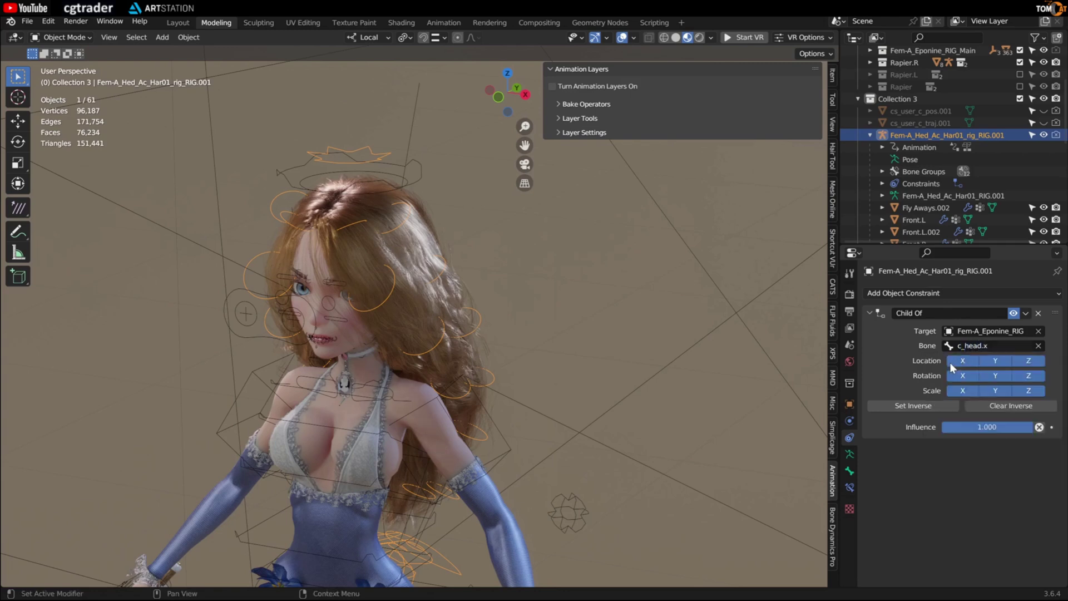
Copy the name of the head controller bone c_head.x from Eponine's rig in Pose Mode, and return to Object Mode.
{"action": "left_click", "coordinate": [501, 238]}
{"action": "left_click", "coordinate": [415, 174]}
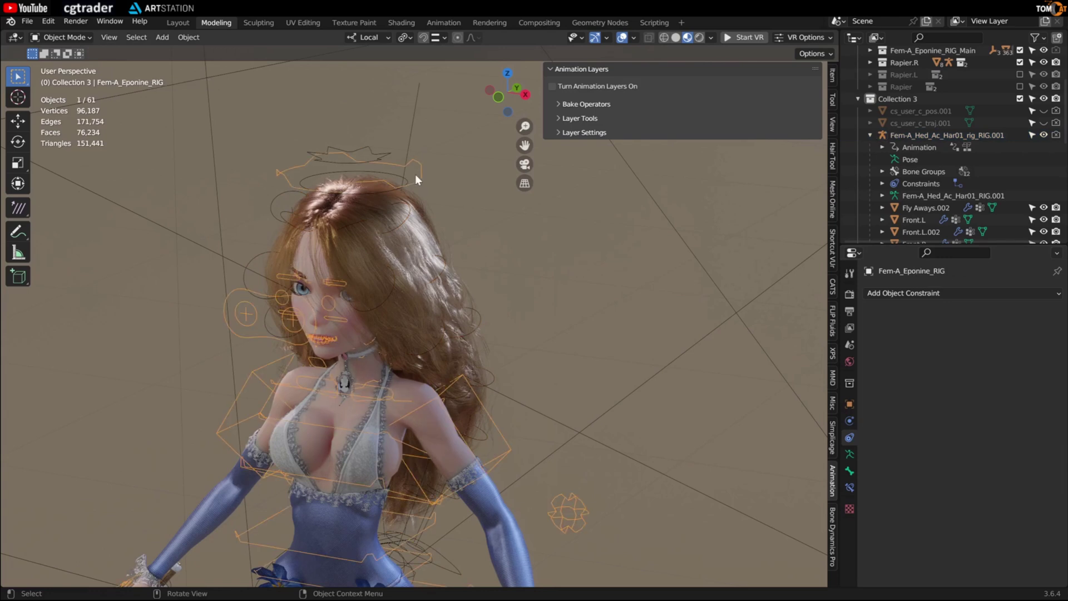
{"action": "key", "text": "ctrl+Tab"}
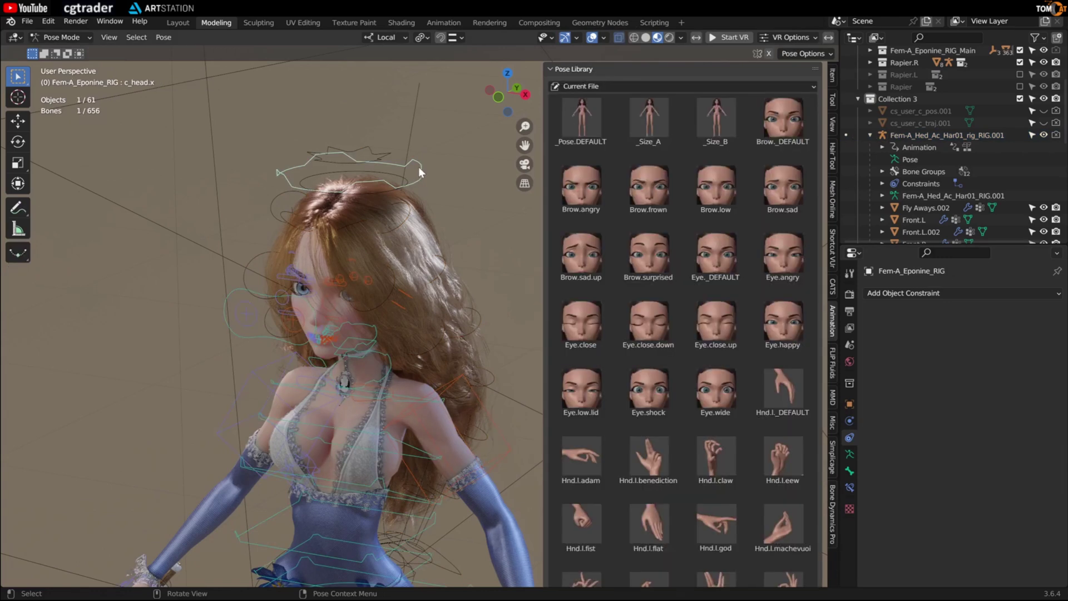
{"action": "left_click", "coordinate": [850, 471]}
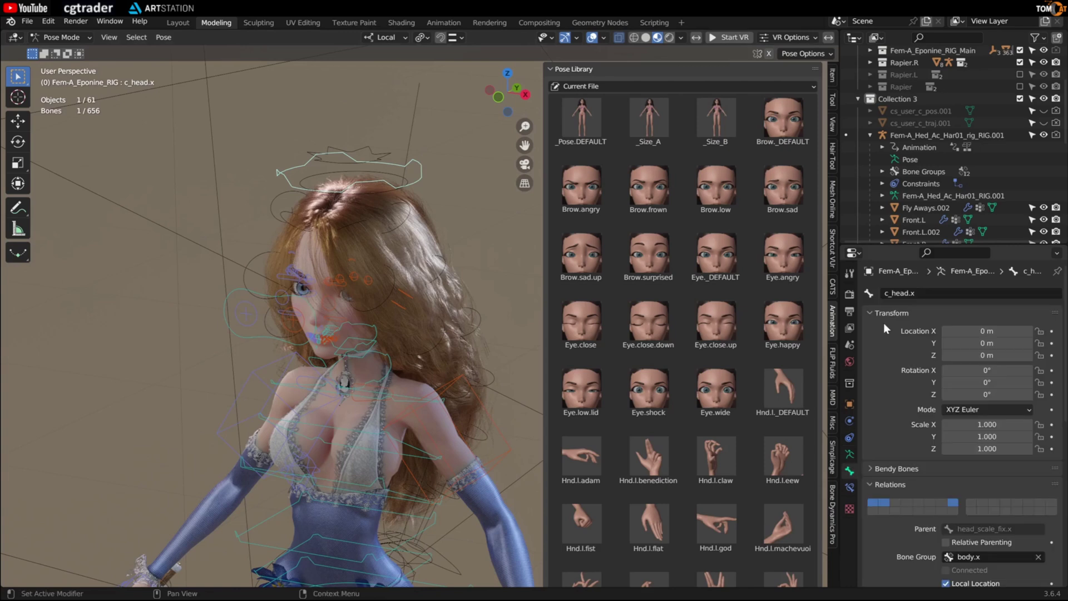
{"action": "left_click", "coordinate": [929, 295]}
{"action": "key", "text": "ctrl+c"}
{"action": "key", "text": "Return"}
{"action": "key", "text": "ctrl+Tab"}
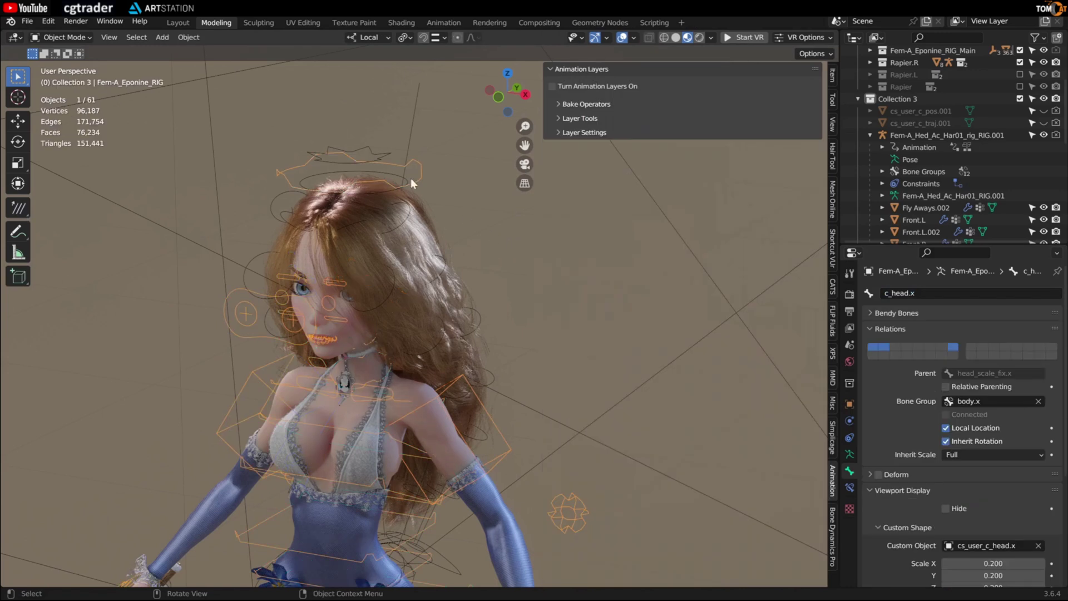
Paste the copied name c_head.x as the bone of the hair rig's Child Of constraint.
{"action": "left_click", "coordinate": [382, 151]}
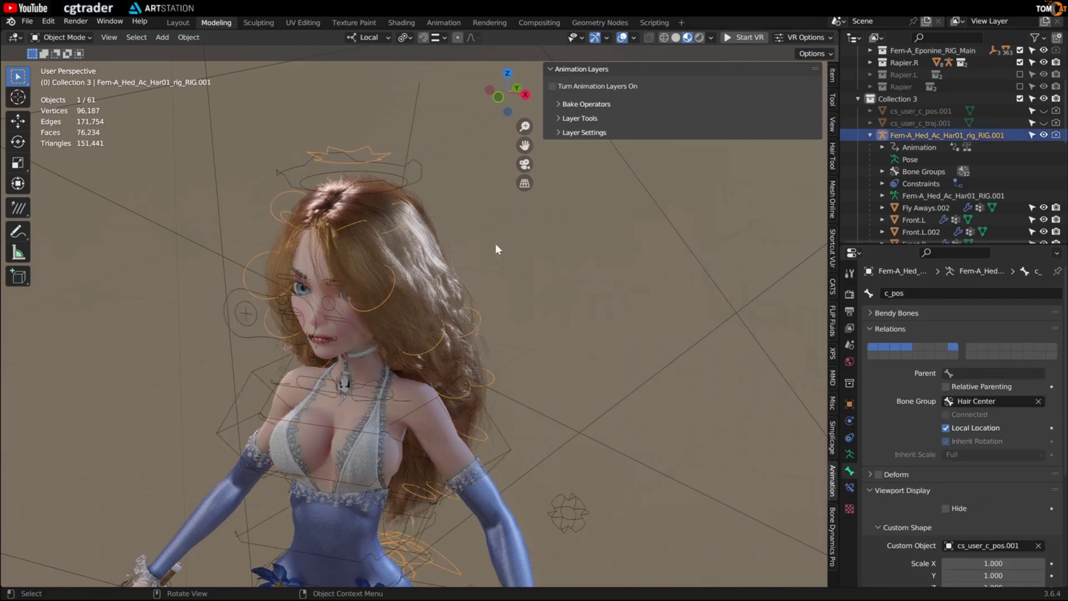
{"action": "left_click", "coordinate": [850, 439]}
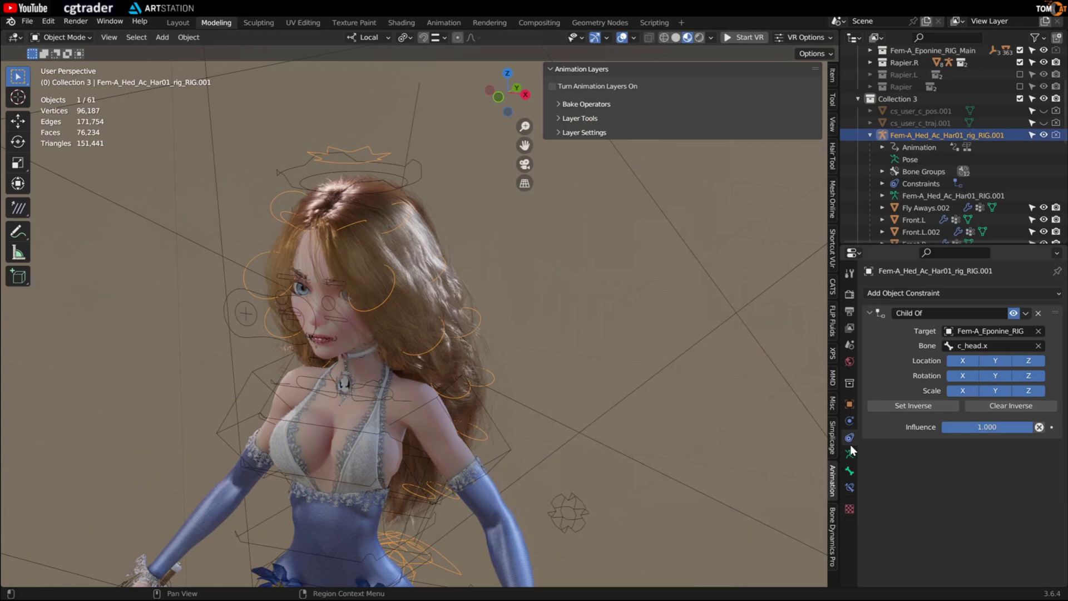
{"action": "left_click", "coordinate": [996, 346]}
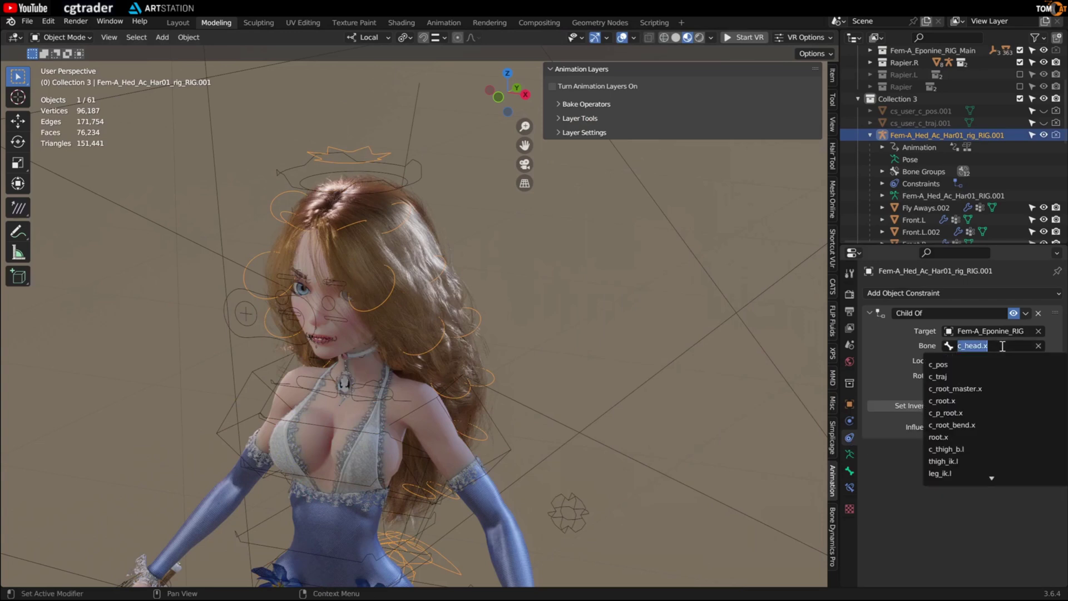
{"action": "key", "text": "ctrl+v"}
{"action": "key", "text": "Return"}
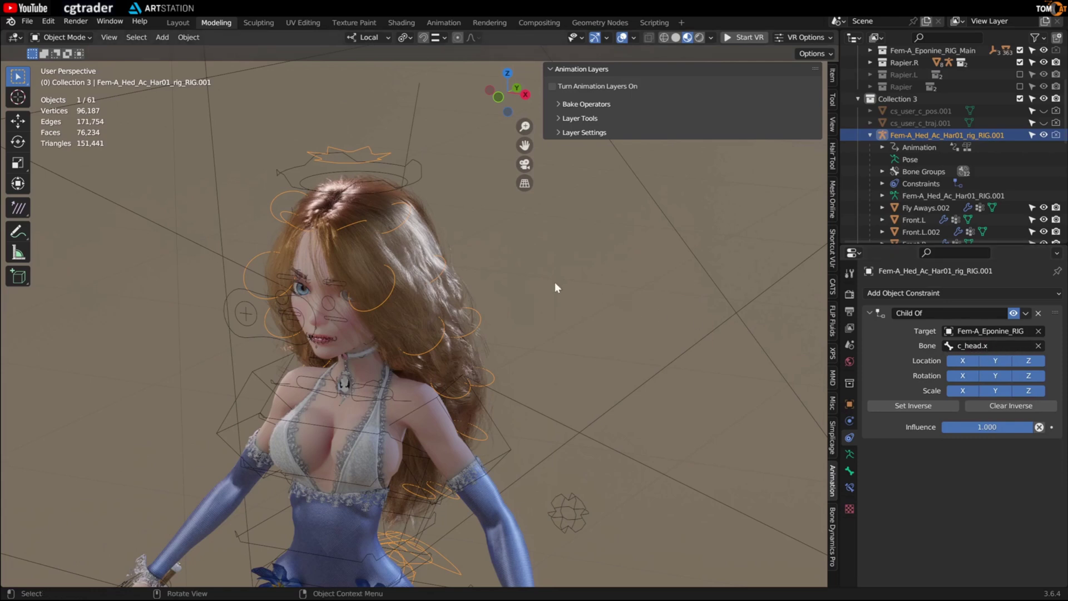
Test the hair attachment by trackball-rotating Eponine's head bone c_head.x in Pose Mode, cancel the rotation, and return to Object Mode.
{"action": "left_click", "coordinate": [295, 122]}
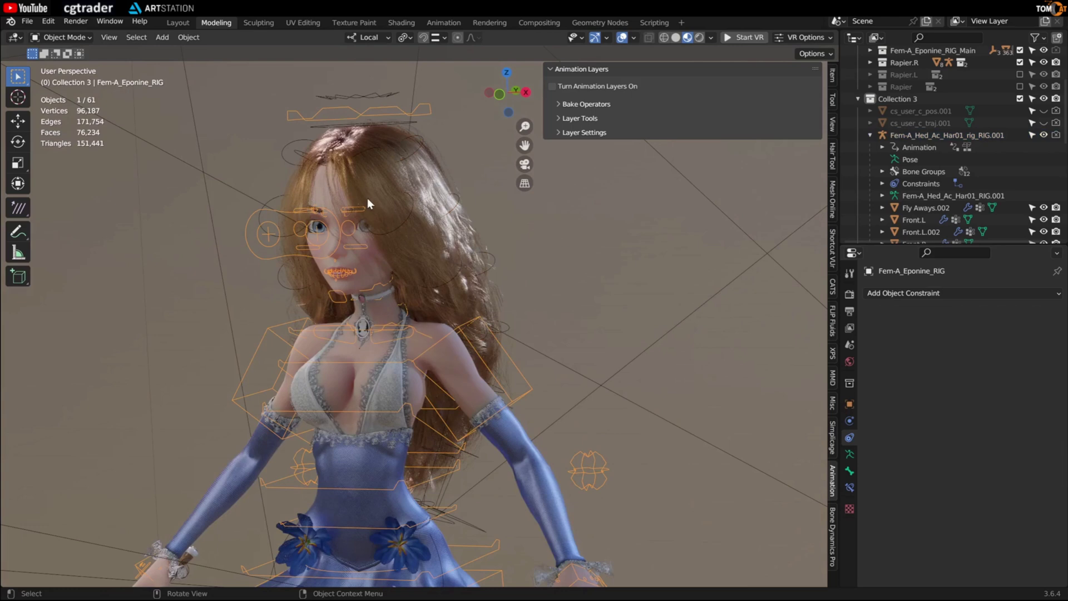
{"action": "scroll", "coordinate": [358, 218], "scroll_direction": "down", "scroll_amount": 3}
{"action": "key", "text": "ctrl+Tab"}
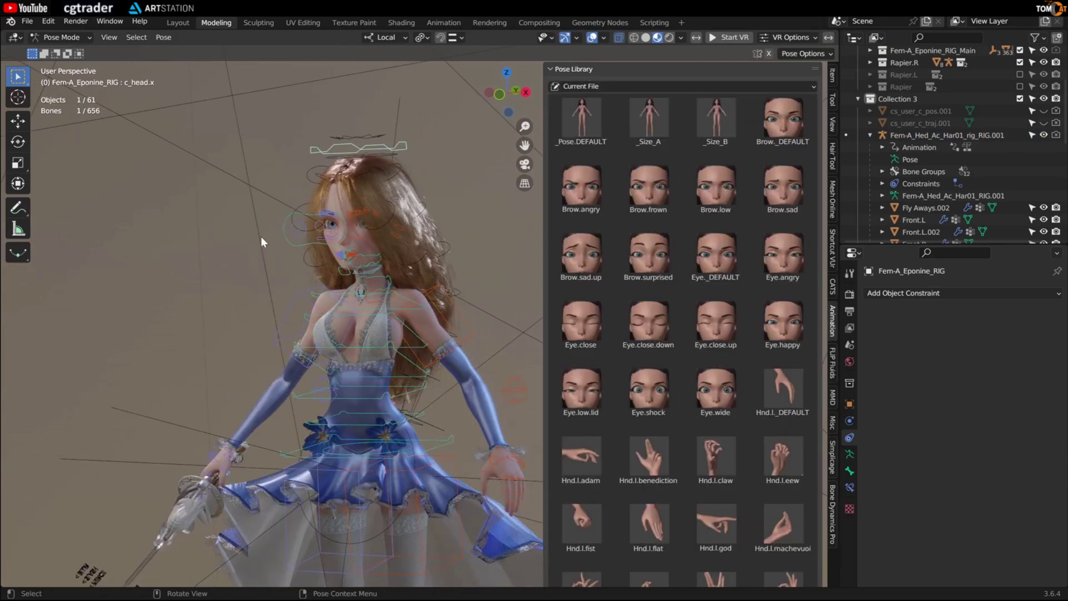
{"action": "middle_click_drag", "start_coordinate": [250, 220], "coordinate": [242, 226]}
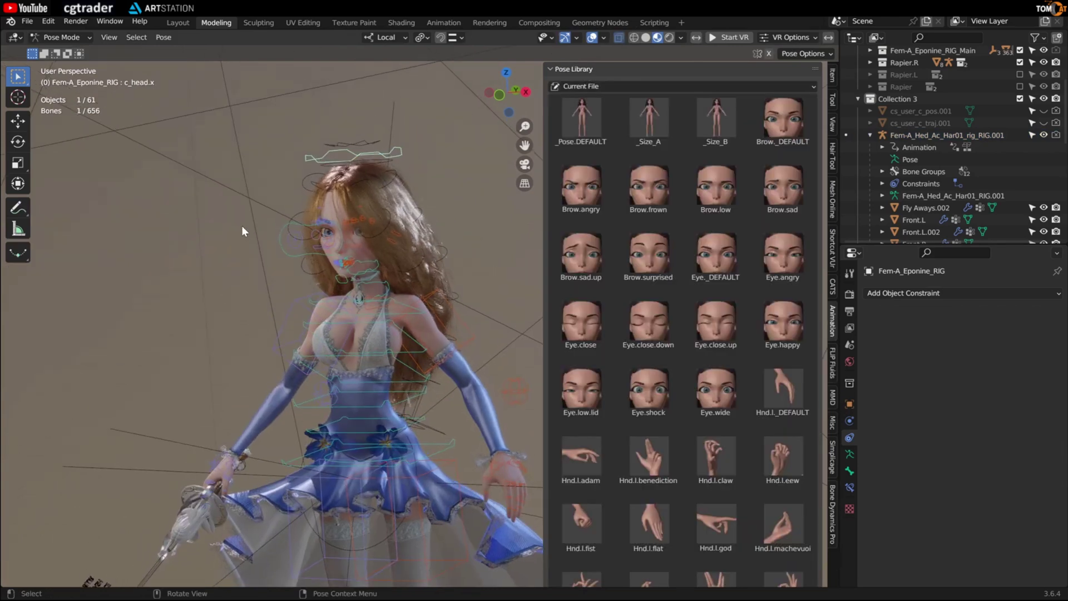
{"action": "key", "text": "r"}
{"action": "key", "text": "r"}
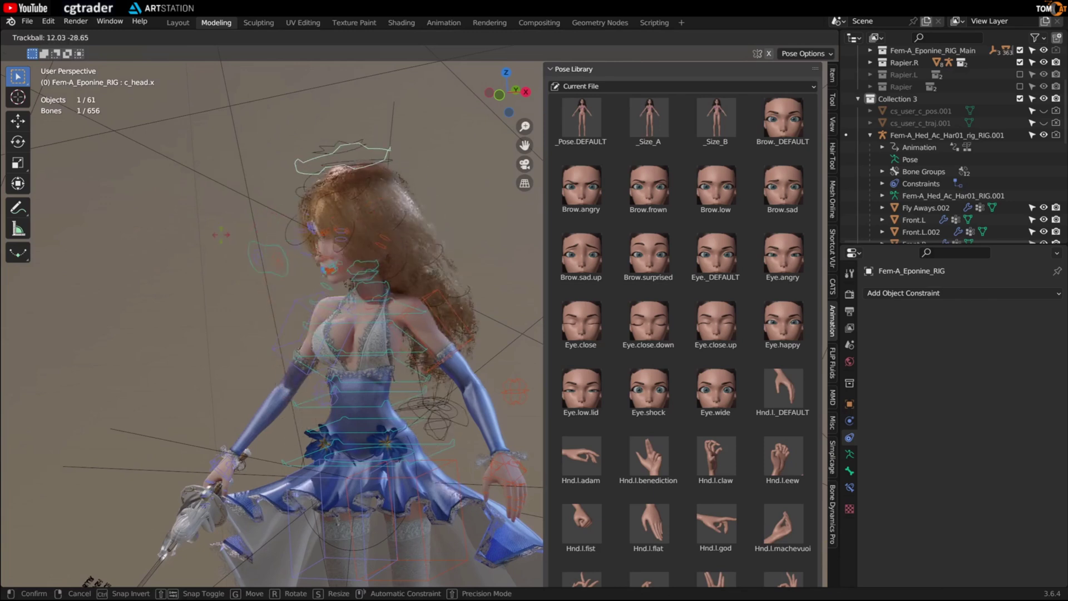
{"action": "right_click", "coordinate": [229, 232]}
{"action": "key", "text": "ctrl+Tab"}
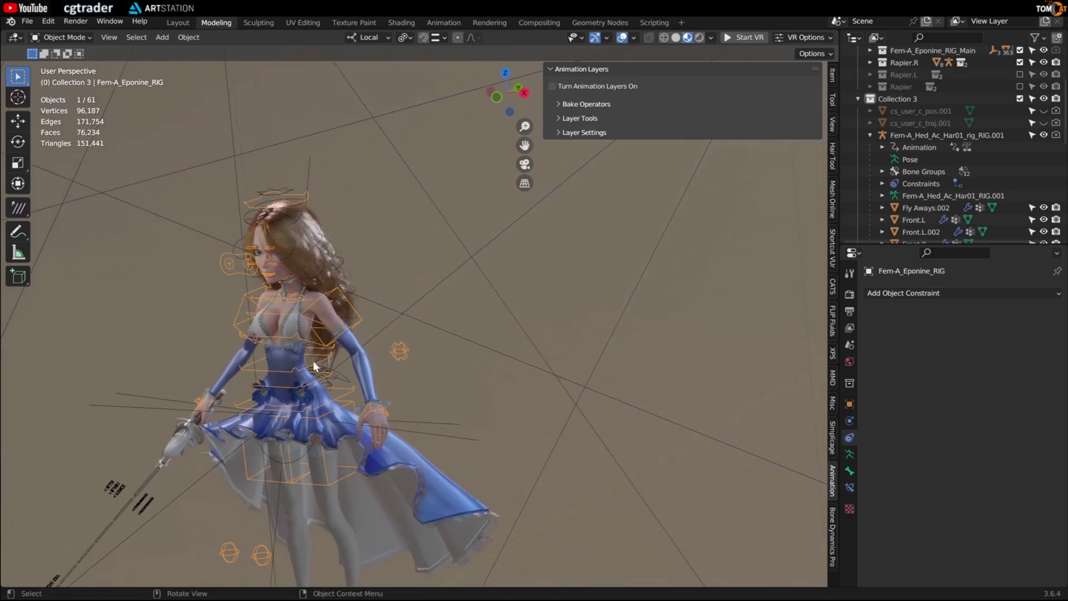
Look over Eponine's full outfit and select the dress skirt to inspect its object constraints.
{"action": "scroll", "coordinate": [215, 301], "scroll_direction": "up", "scroll_amount": 6}
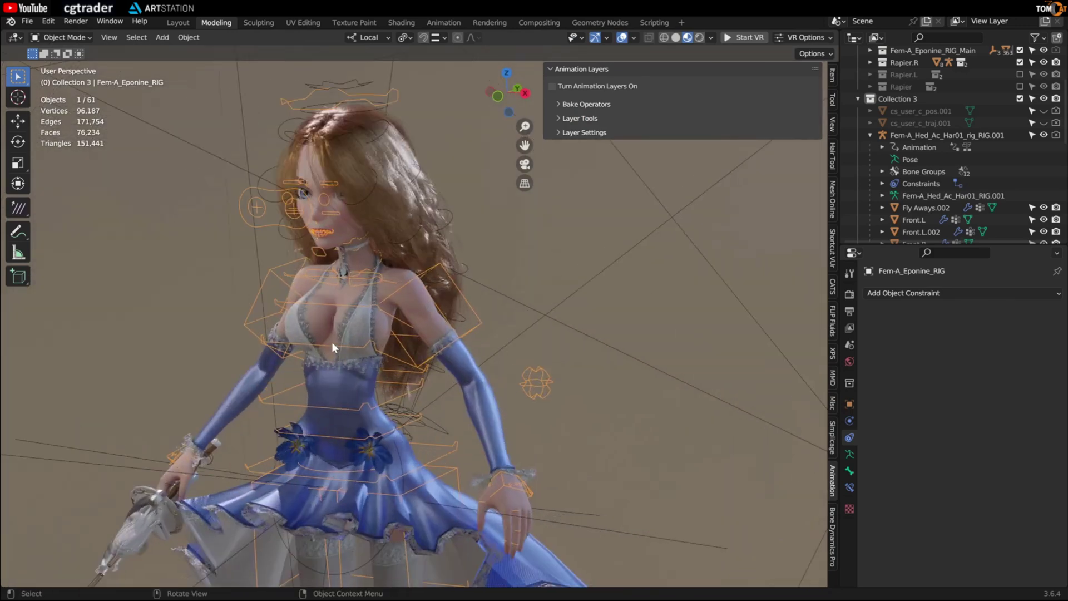
{"action": "scroll", "coordinate": [331, 341], "scroll_direction": "down", "scroll_amount": 4}
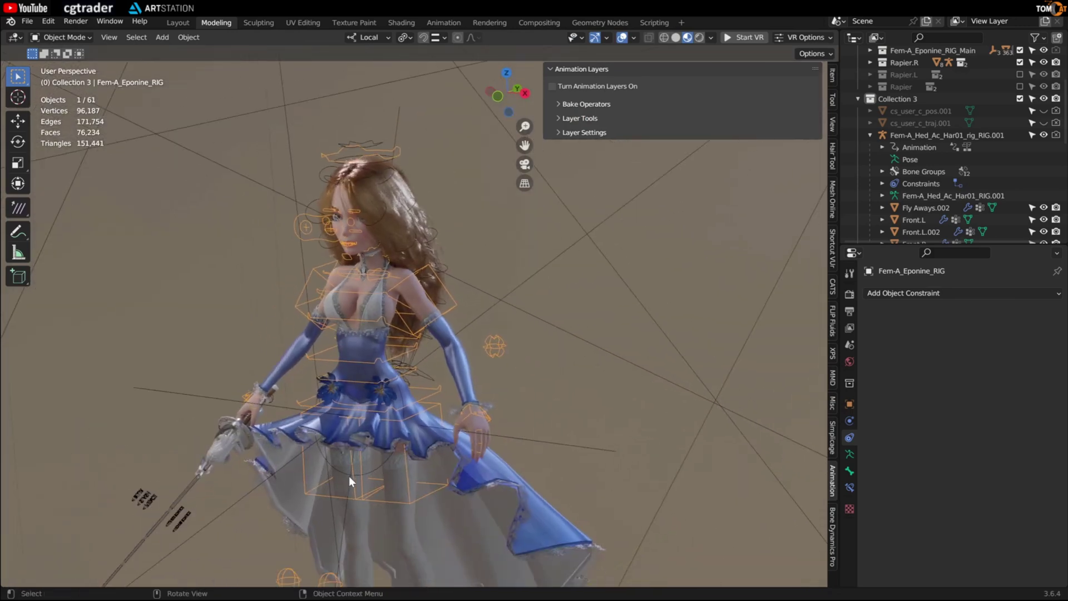
{"action": "scroll", "coordinate": [349, 476], "scroll_direction": "up", "scroll_amount": 2}
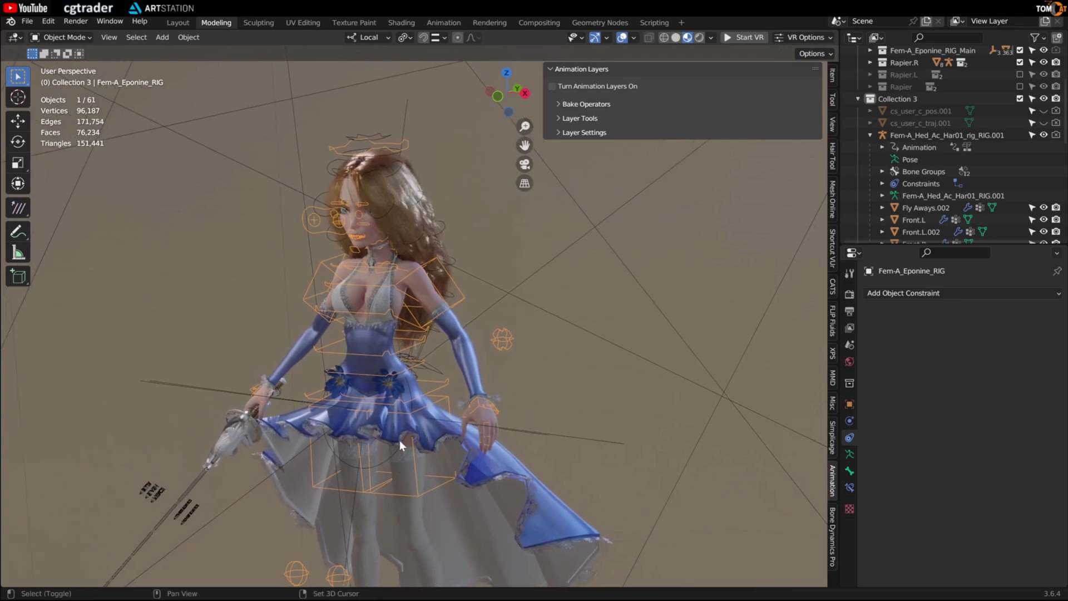
{"action": "left_click", "coordinate": [496, 497]}
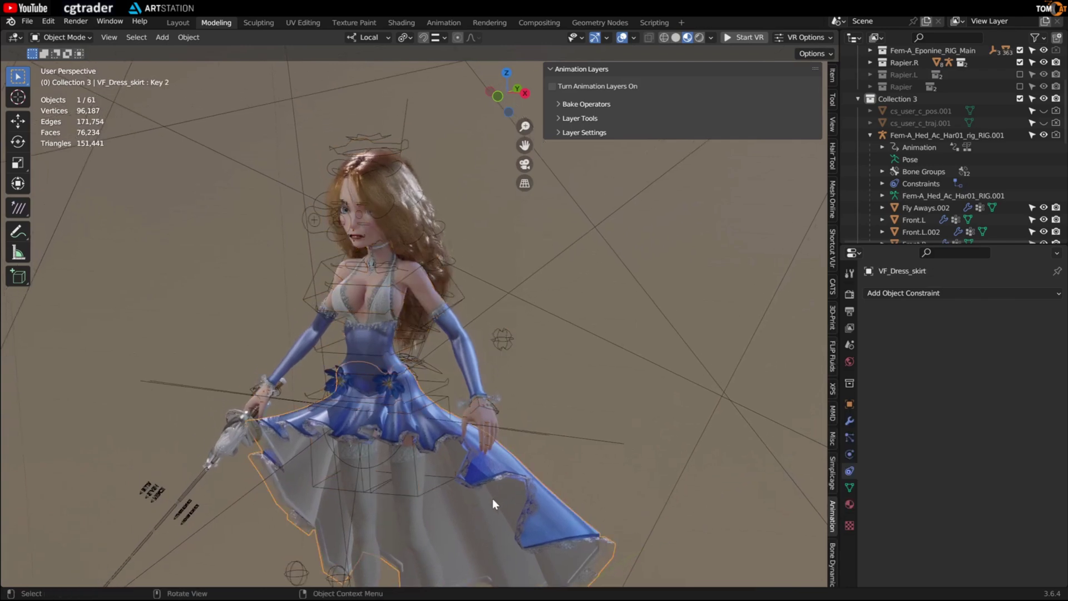
Select the Victorian choker's pendant together with its rig to examine the rig's Child Of constraint.
{"action": "scroll", "coordinate": [386, 274], "scroll_direction": "up", "scroll_amount": 8}
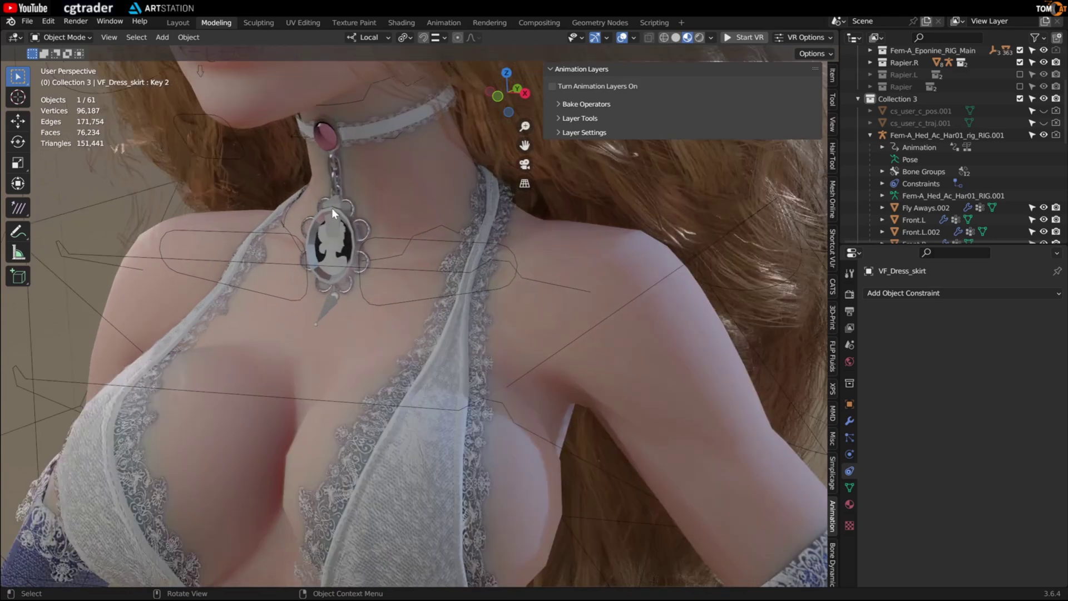
{"action": "left_click", "coordinate": [332, 209]}
{"action": "scroll", "coordinate": [332, 210], "scroll_direction": "up", "scroll_amount": 2}
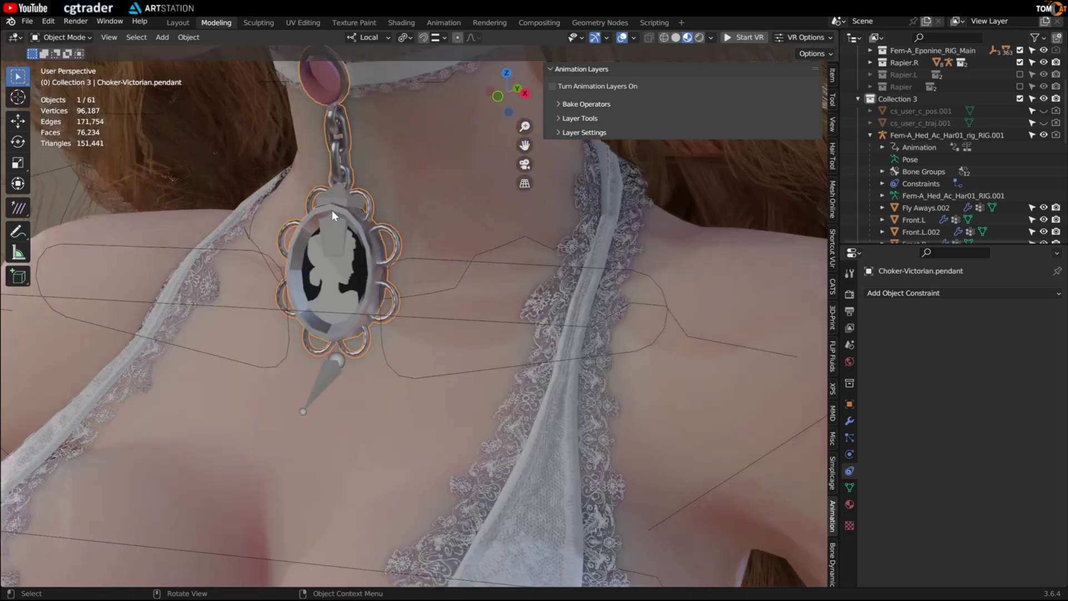
{"action": "left_click", "coordinate": [330, 362], "text": "shift"}
{"action": "scroll", "coordinate": [329, 360], "scroll_direction": "down", "scroll_amount": 10}
{"action": "middle_click_drag", "start_coordinate": [319, 439], "coordinate": [325, 323], "text": "shift"}
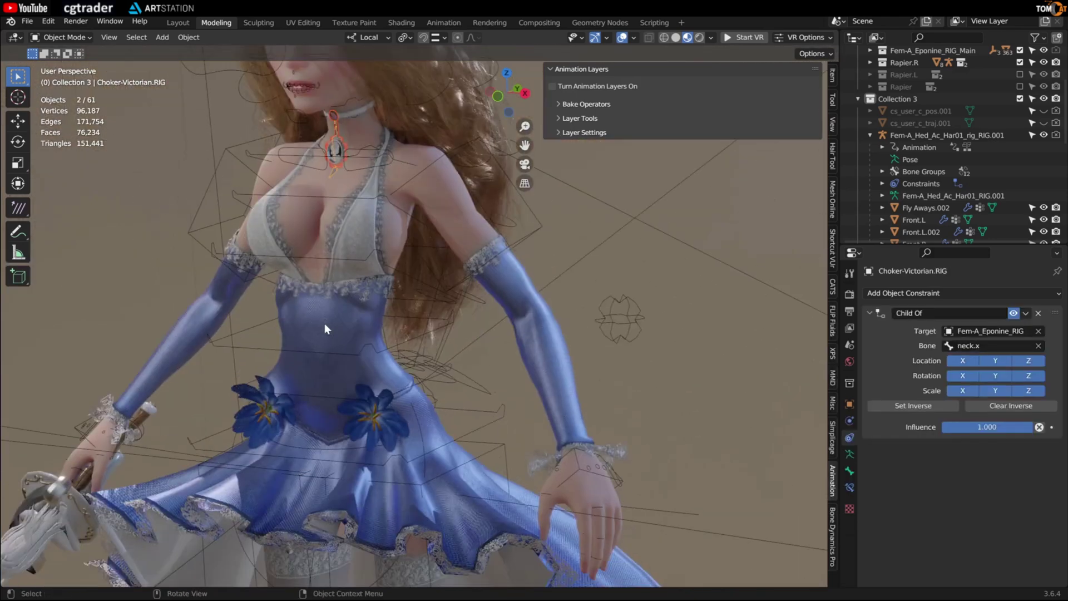
Make the dress skirt VF_Dress_skirt the only selected object again and frame it with the upper body.
{"action": "left_click", "coordinate": [472, 464]}
{"action": "scroll", "coordinate": [349, 400], "scroll_direction": "down", "scroll_amount": 5, "text": "shift"}
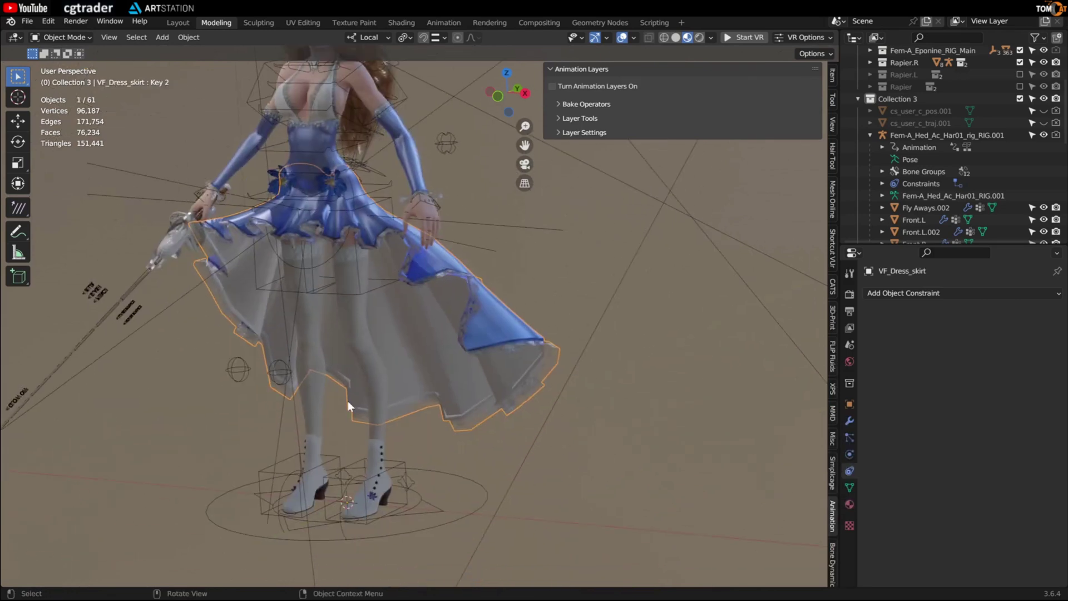
{"action": "scroll", "coordinate": [275, 203], "scroll_direction": "up", "scroll_amount": 2}
{"action": "middle_click_drag", "start_coordinate": [306, 226], "coordinate": [331, 340], "text": "shift"}
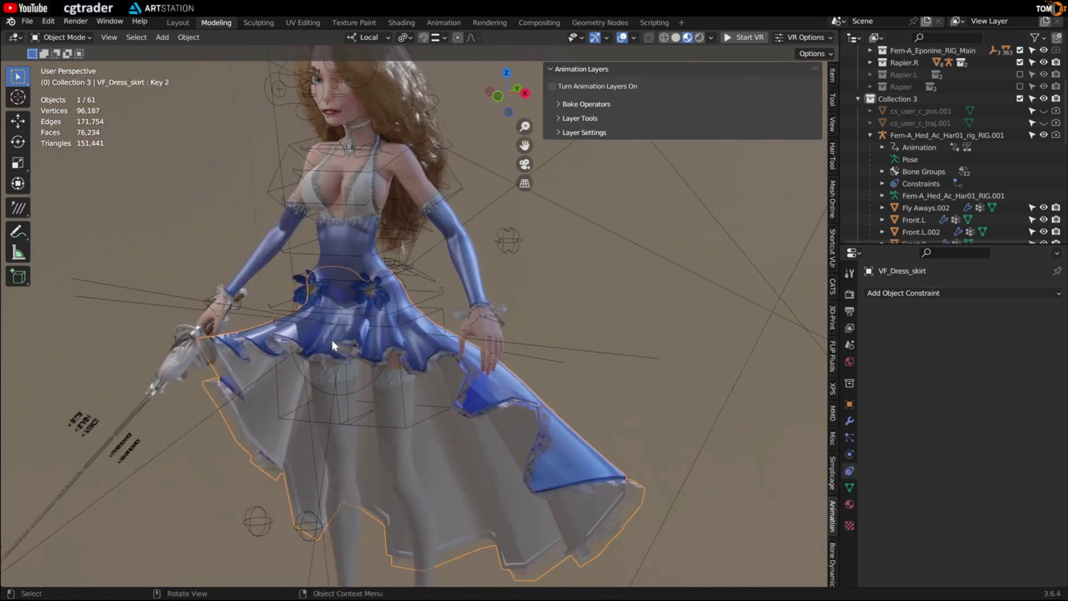